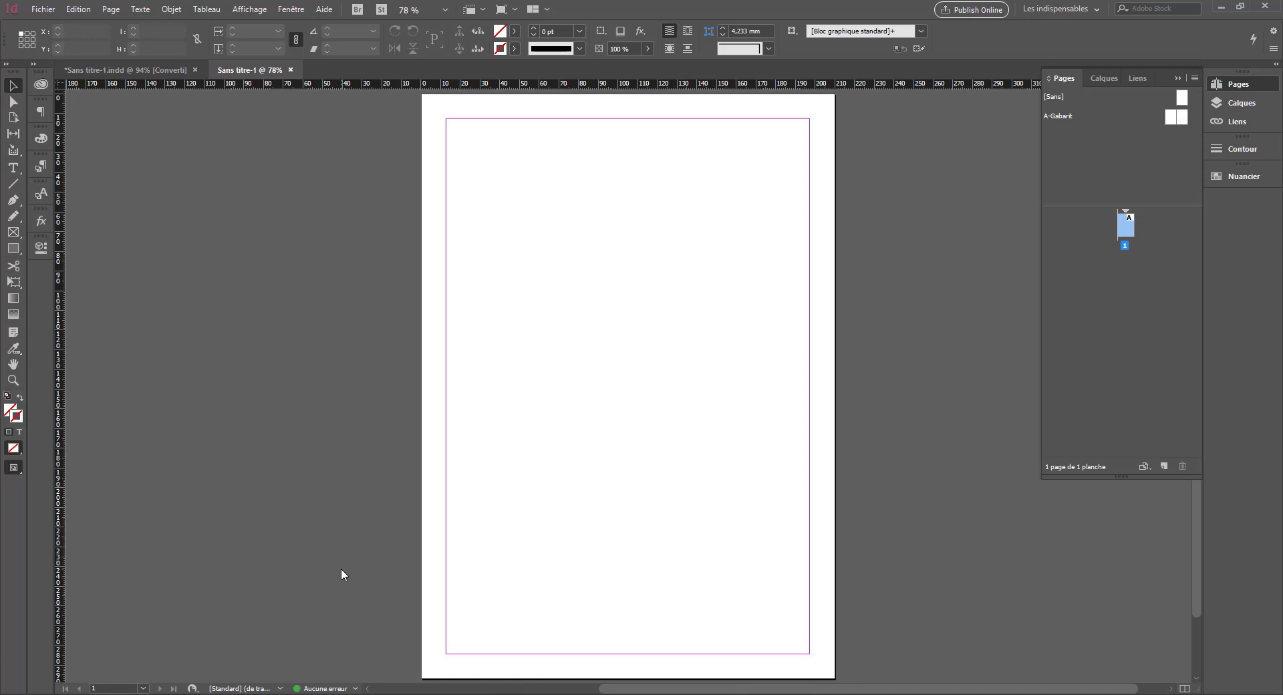
Step: Review the General preferences, checking the option that makes content-aware fit the default frame fitting, and accept them
{"action": "left_click", "coordinate": [41, 247]}
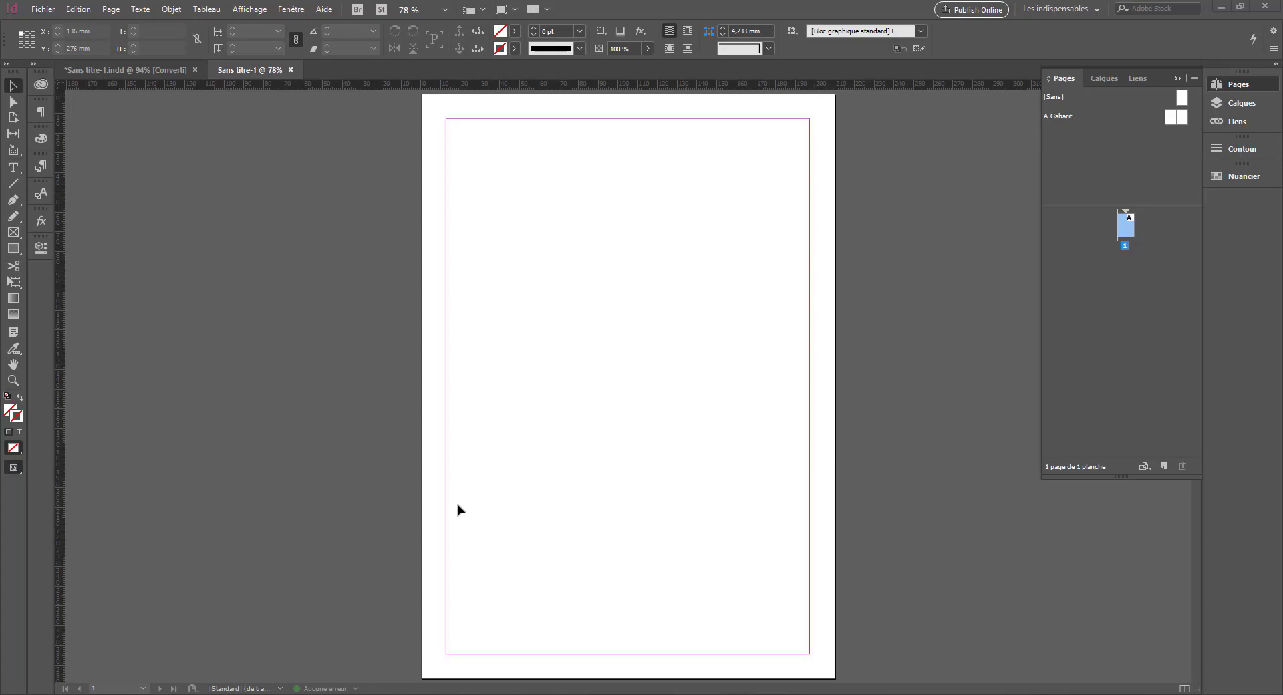
{"action": "left_click", "coordinate": [89, 9]}
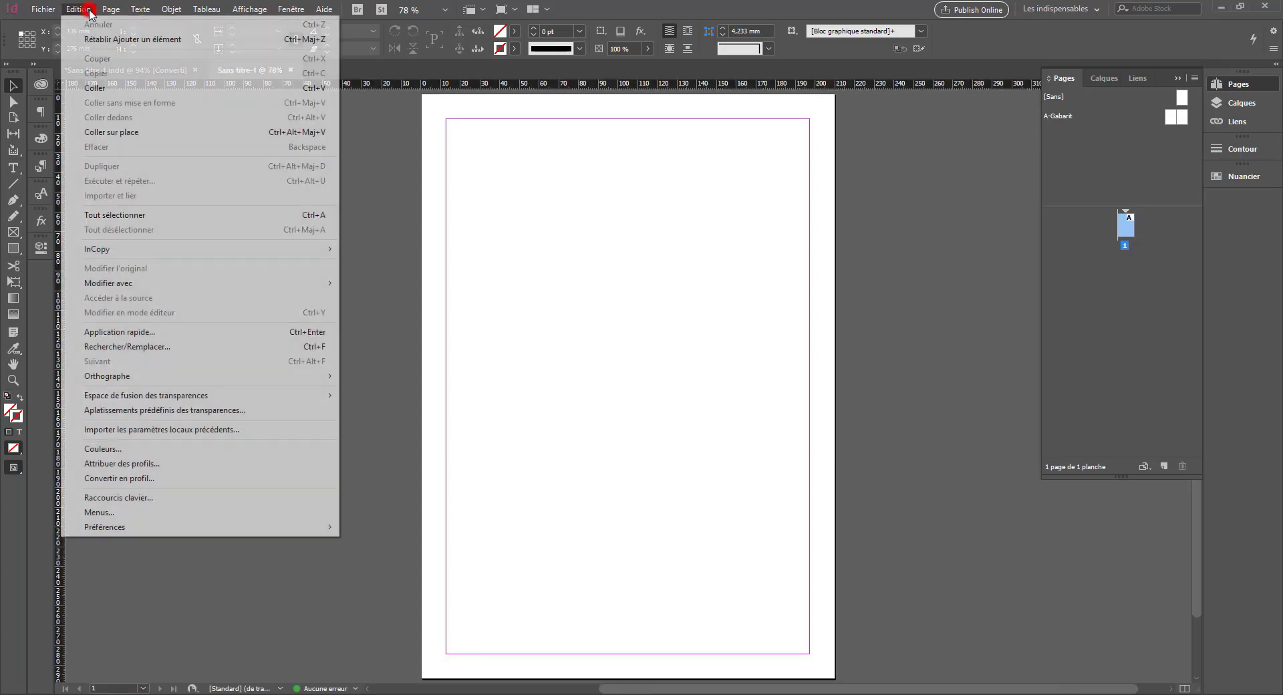
{"action": "mouse_move", "coordinate": [170, 529]}
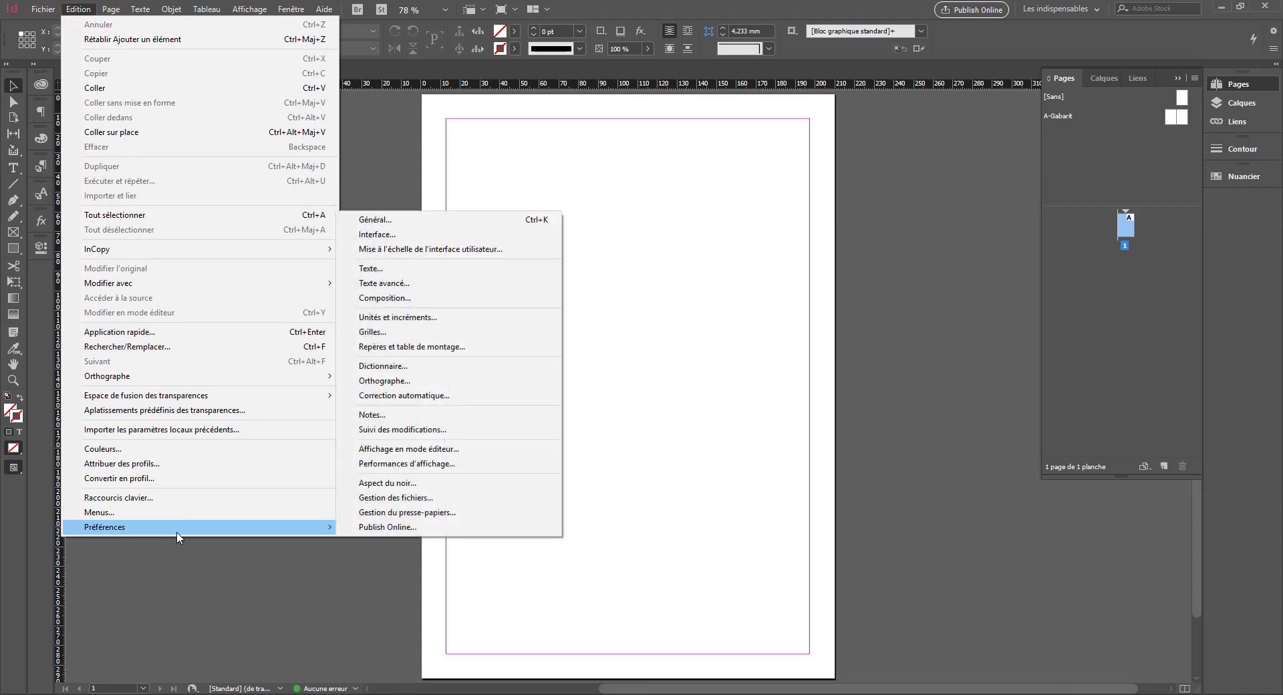
{"action": "left_click", "coordinate": [391, 216]}
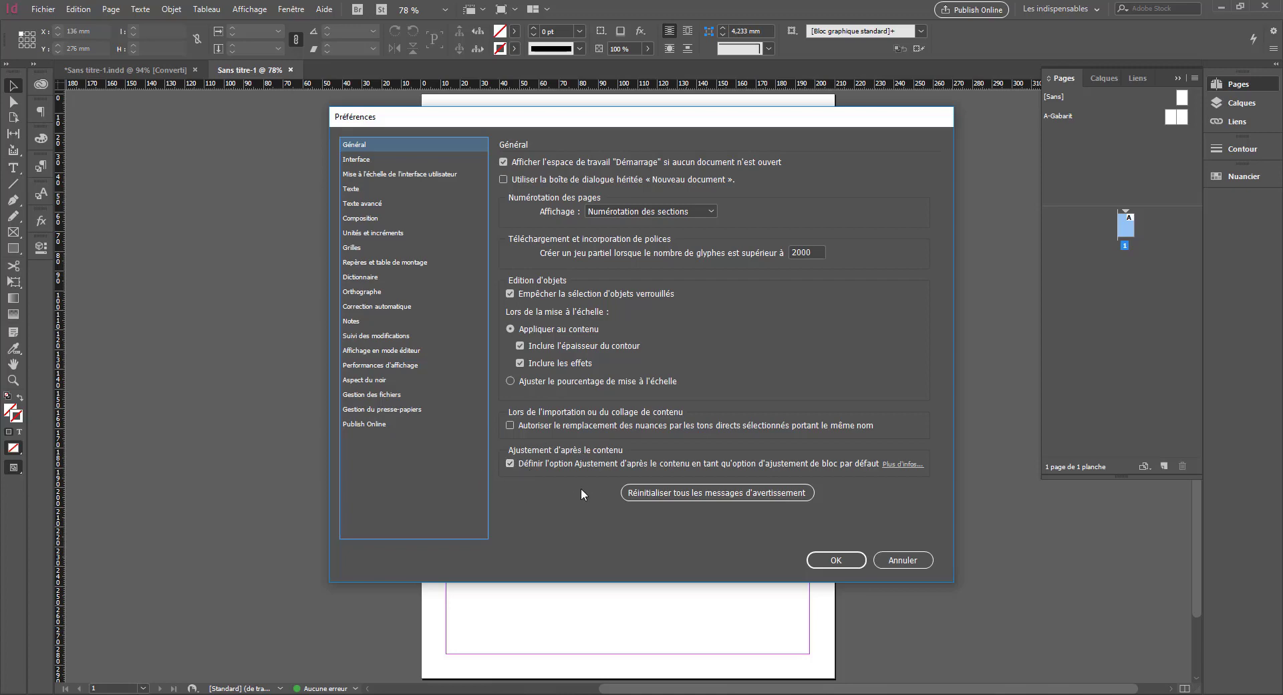
{"action": "left_click", "coordinate": [835, 560]}
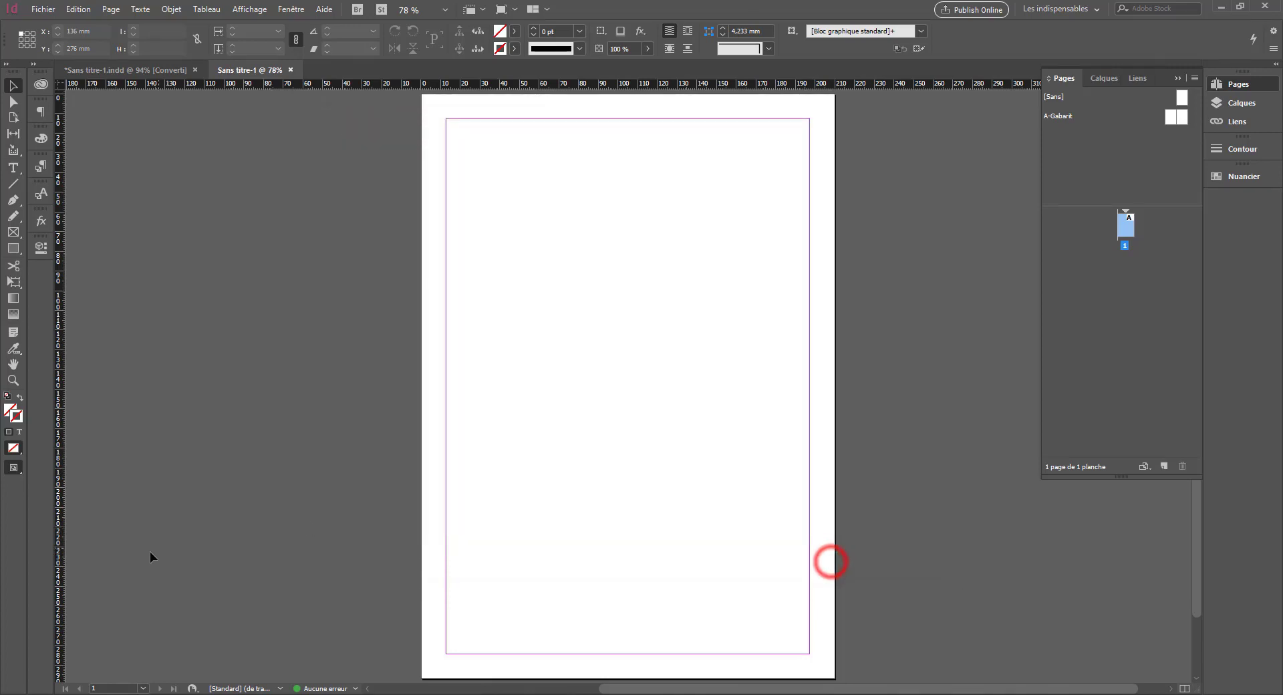
{"action": "left_click", "coordinate": [13, 248]}
{"action": "left_click_drag", "start_coordinate": [446, 146], "coordinate": [697, 397]}
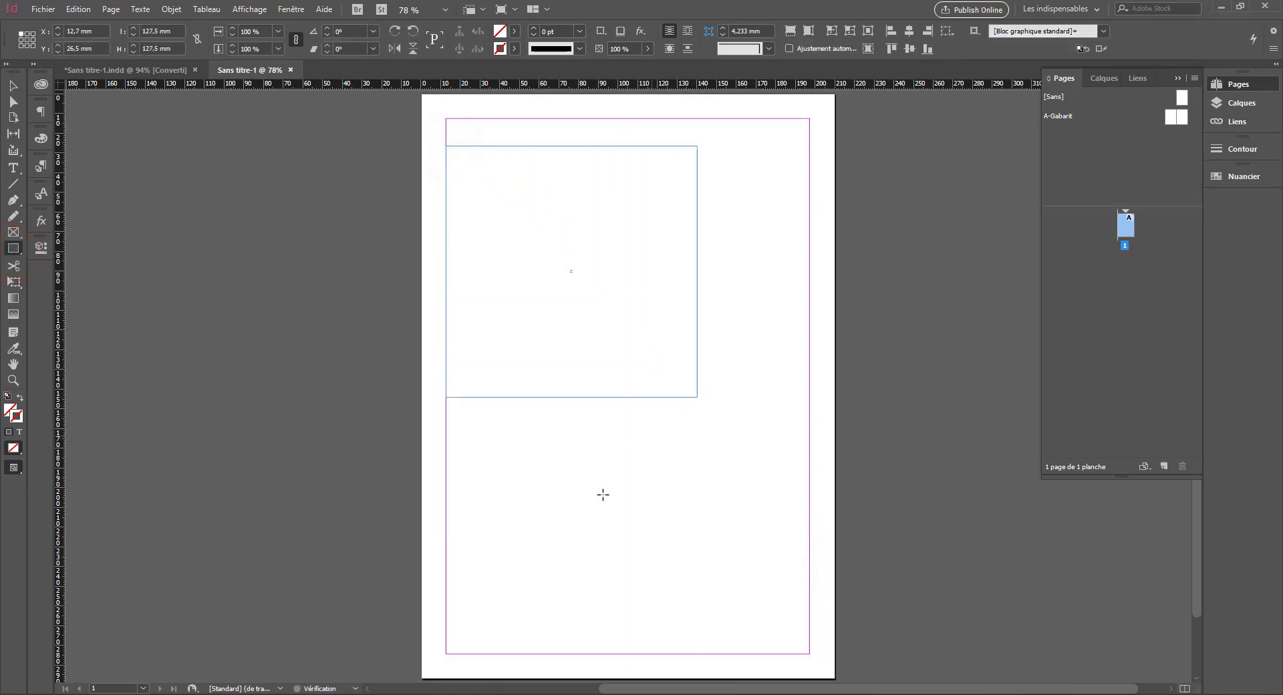
{"action": "left_click_drag", "start_coordinate": [785, 432], "coordinate": [440, 637]}
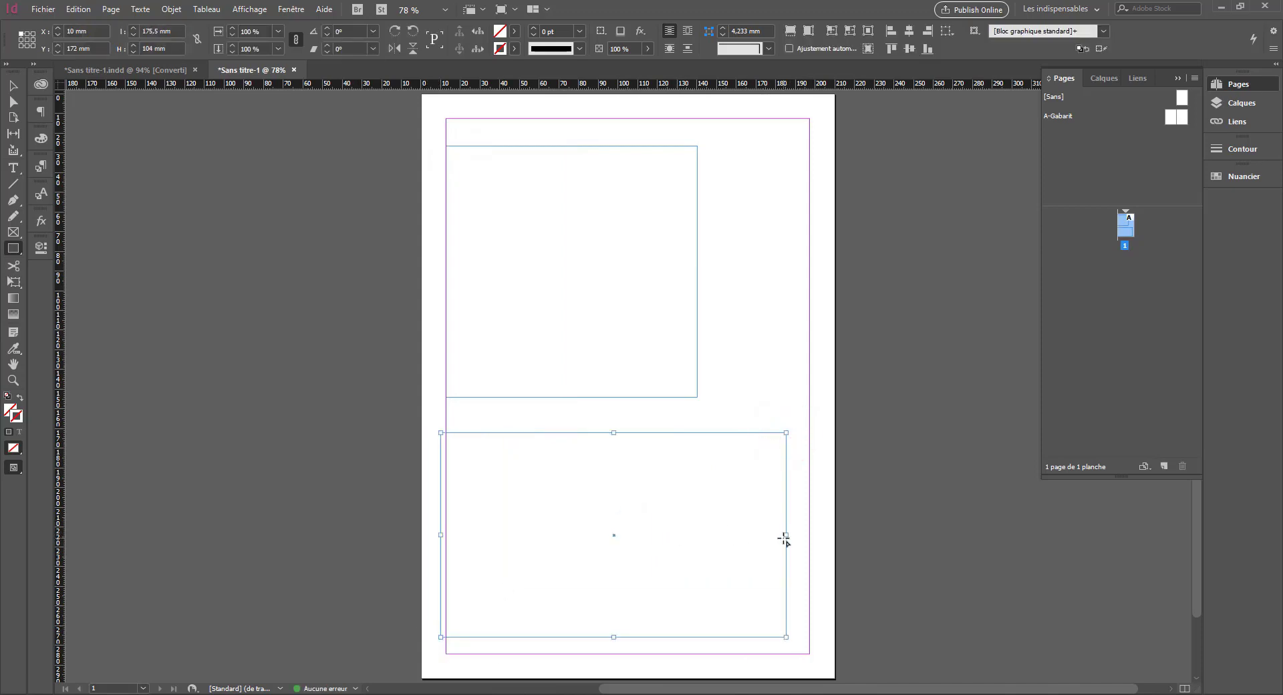
{"action": "left_click", "coordinate": [13, 85]}
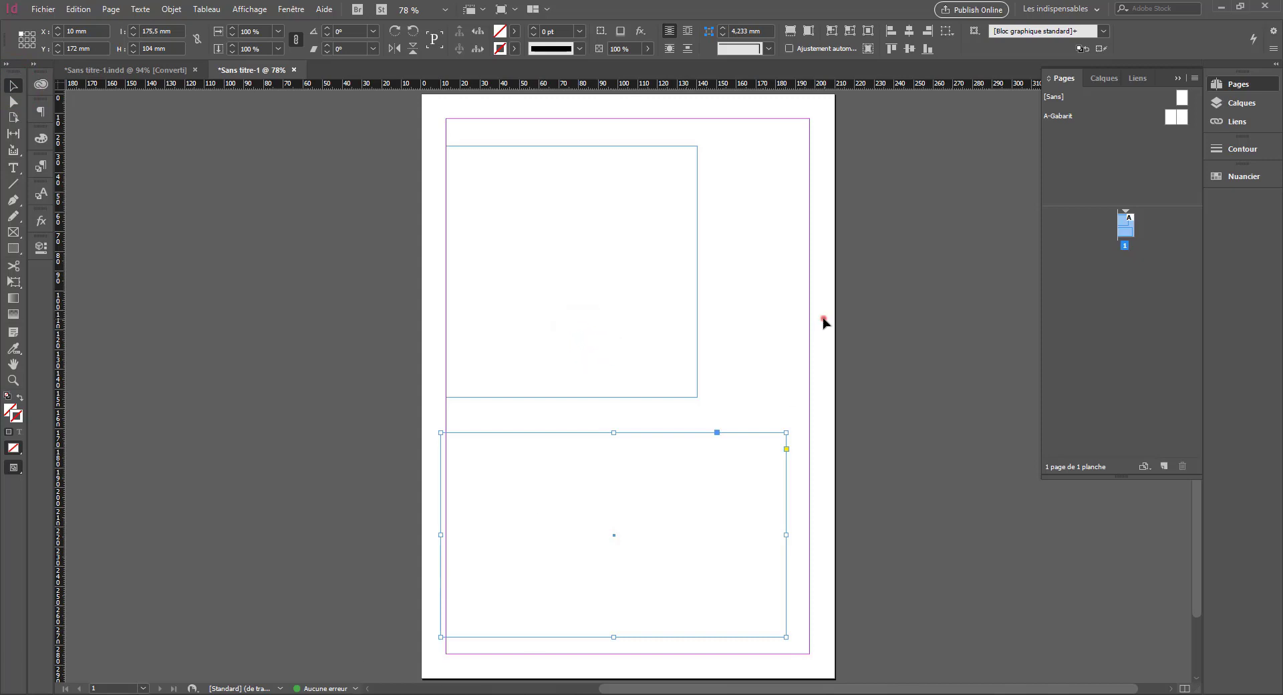
{"action": "left_click_drag", "start_coordinate": [823, 318], "coordinate": [514, 526]}
{"action": "key", "text": "Delete"}
Step: Draw two empty rectangular image frames on the page: an upper one about 102 × 102 mm and a lower one about 182 × 96 mm
{"action": "left_click", "coordinate": [14, 232]}
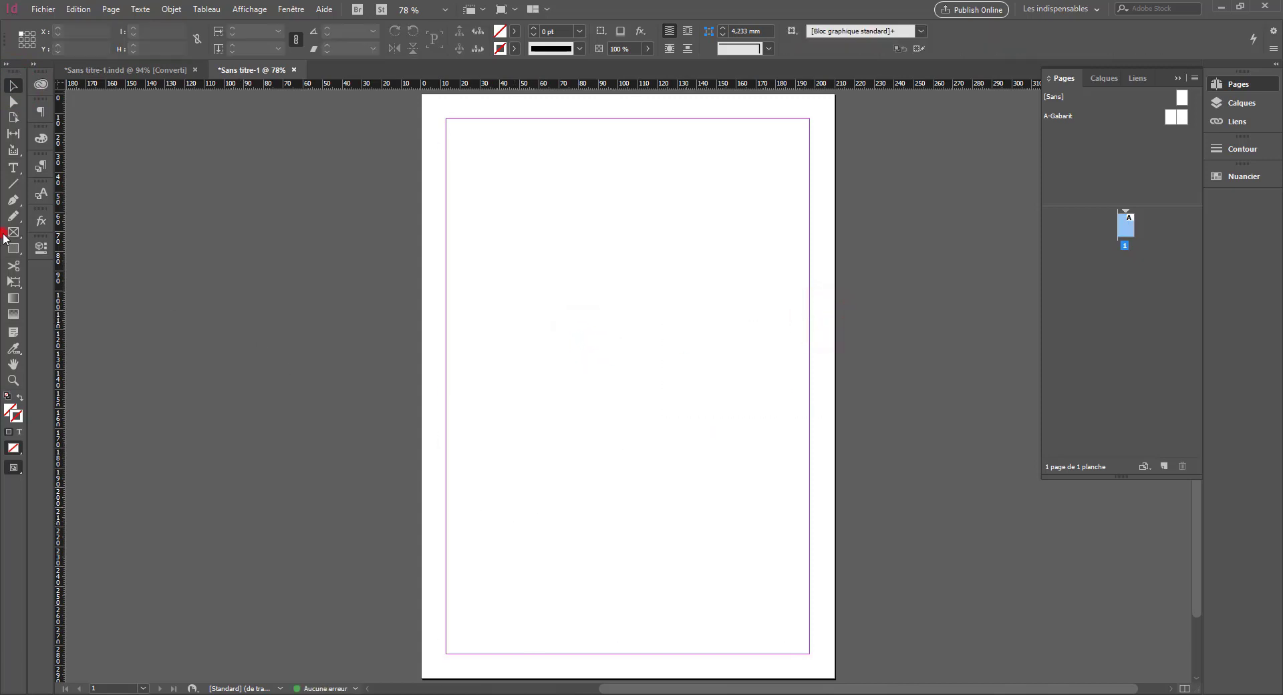
{"action": "mouse_move", "coordinate": [457, 150]}
{"action": "left_mouse_down"}
{"action": "mouse_move", "coordinate": [690, 338]}
{"action": "mouse_move", "coordinate": [658, 350]}
{"action": "left_mouse_up"}
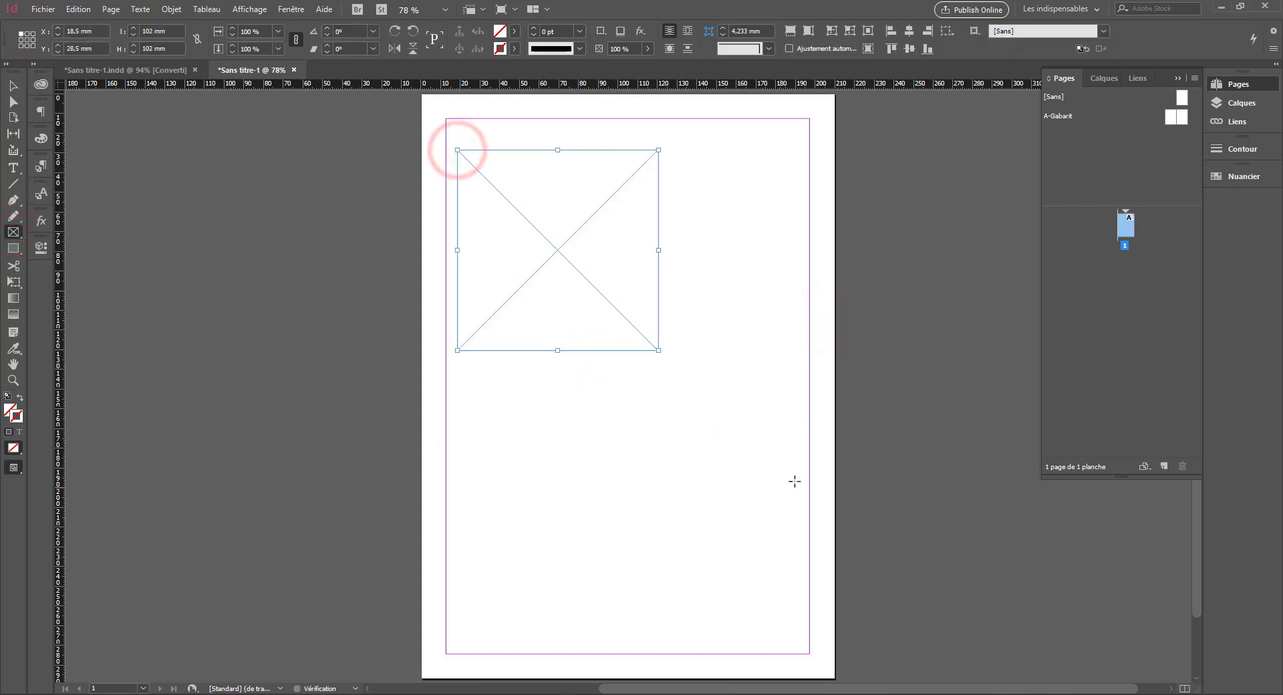
{"action": "mouse_move", "coordinate": [800, 444]}
{"action": "left_mouse_down"}
{"action": "mouse_move", "coordinate": [475, 517]}
{"action": "mouse_move", "coordinate": [442, 634]}
{"action": "left_mouse_up"}
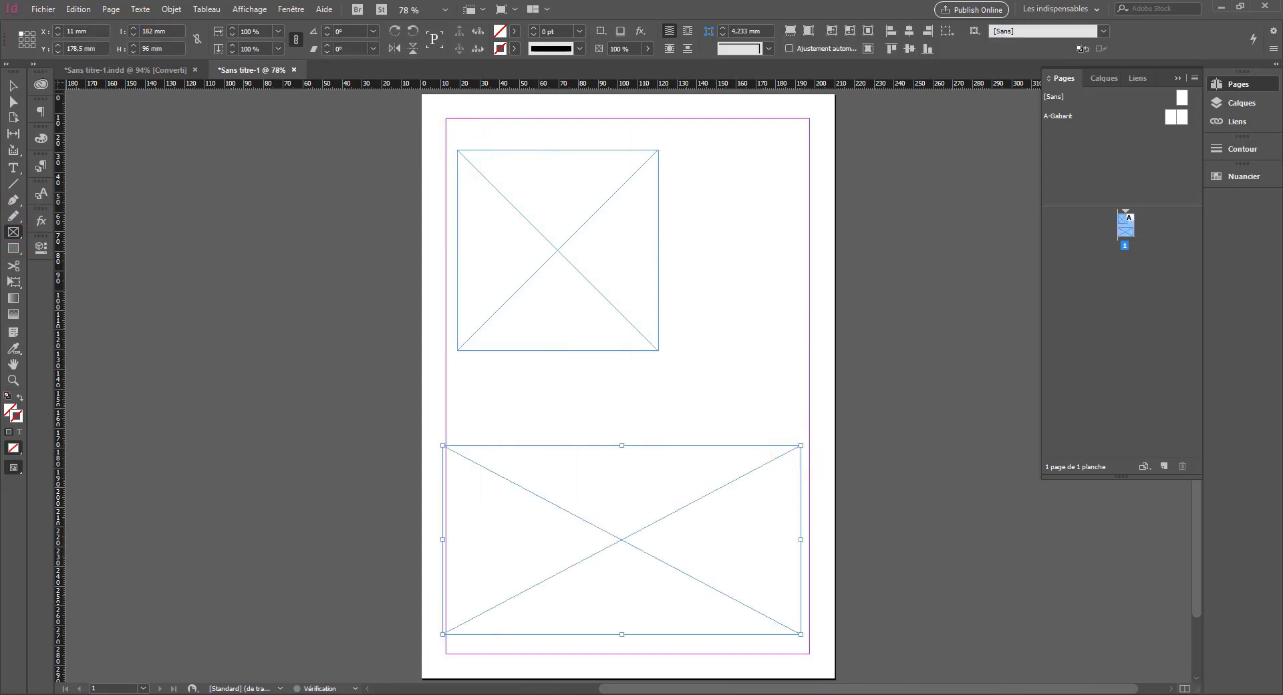
Step: Place the coastal photo from the Data (D:) folder into both the upper square frame and the lower wide frame
{"action": "left_click", "coordinate": [334, 694]}
{"action": "left_click", "coordinate": [761, 642]}
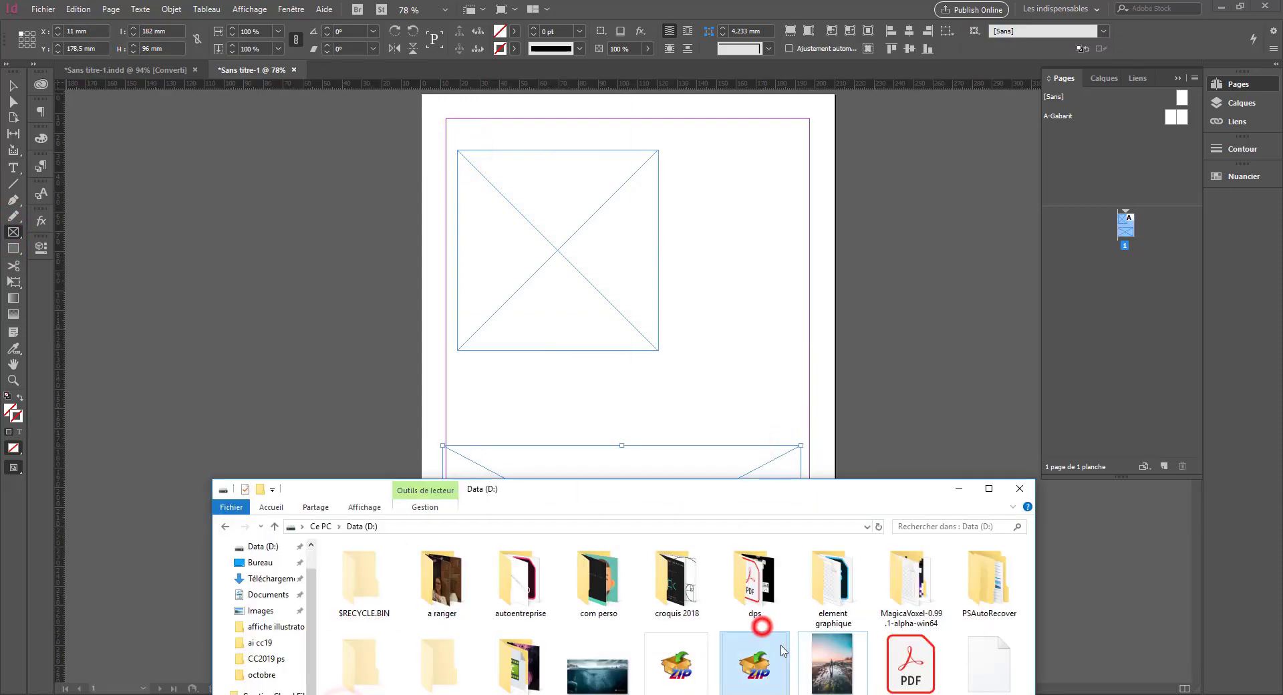
{"action": "left_click", "coordinate": [832, 662]}
{"action": "left_click_drag", "start_coordinate": [831, 662], "coordinate": [545, 324]}
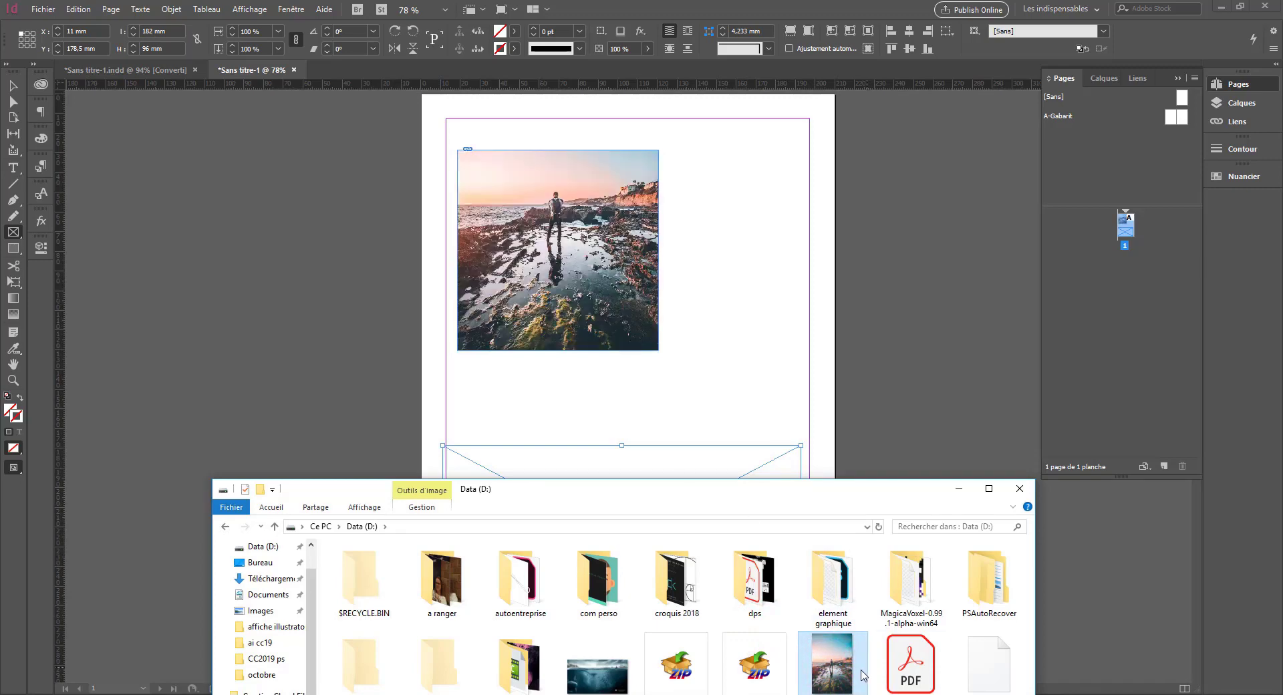
{"action": "left_click_drag", "start_coordinate": [850, 671], "coordinate": [665, 461]}
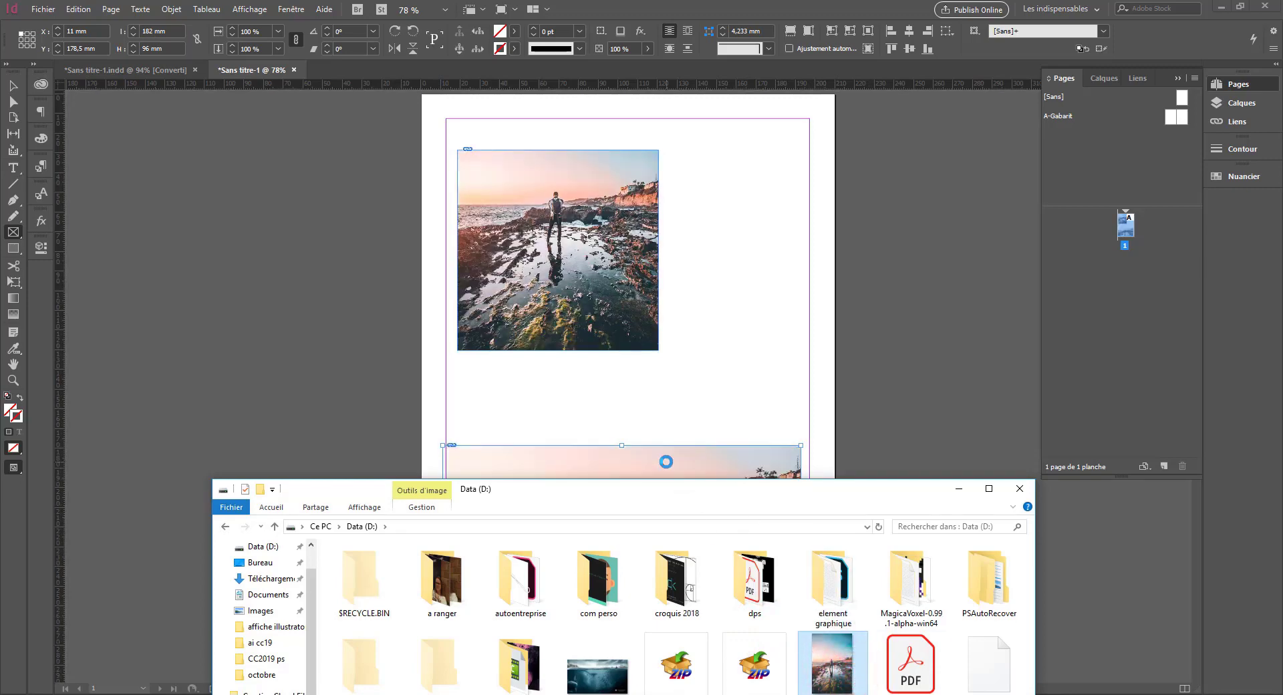
{"action": "left_click", "coordinate": [666, 461]}
{"action": "left_click", "coordinate": [701, 361]}
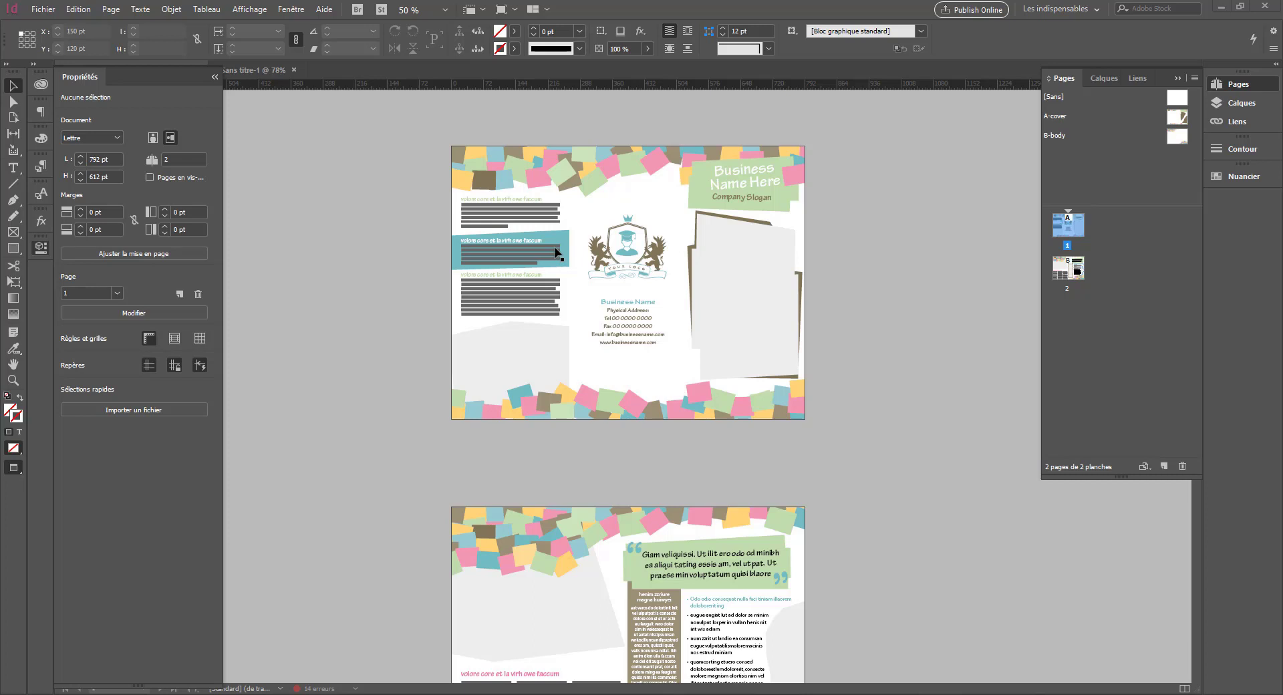
{"action": "left_click", "coordinate": [1072, 277]}
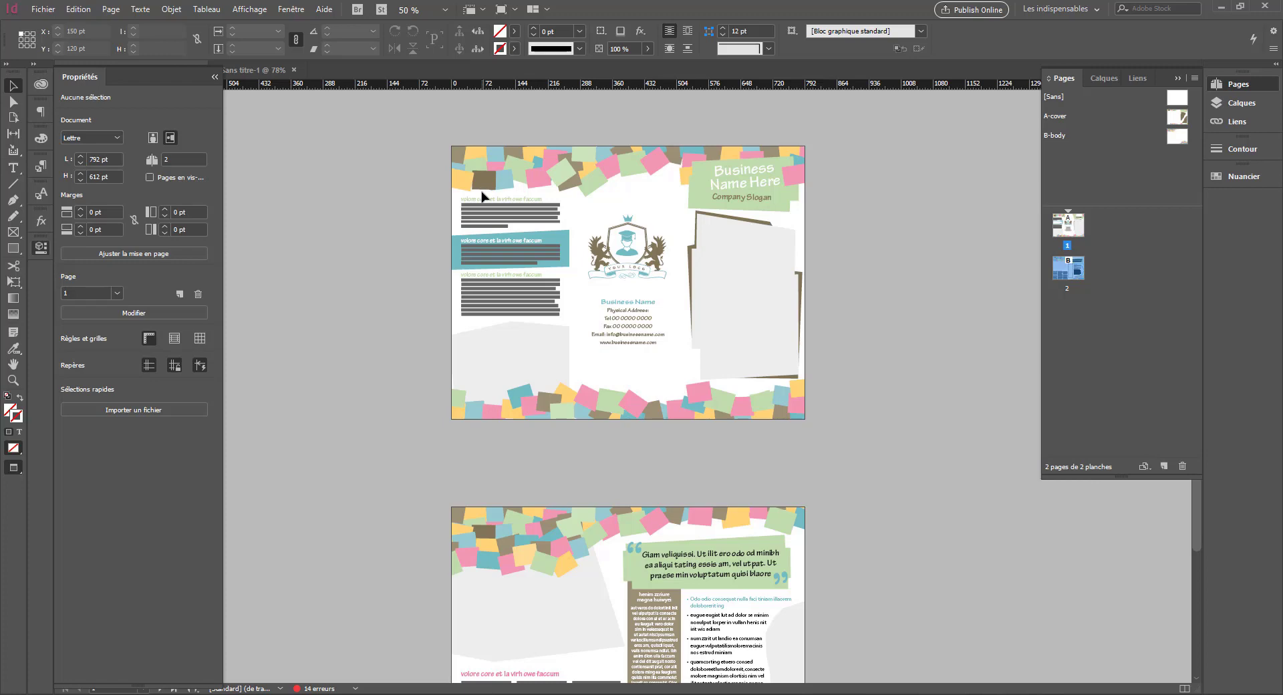
{"action": "left_click", "coordinate": [93, 250]}
{"action": "left_click", "coordinate": [601, 192]}
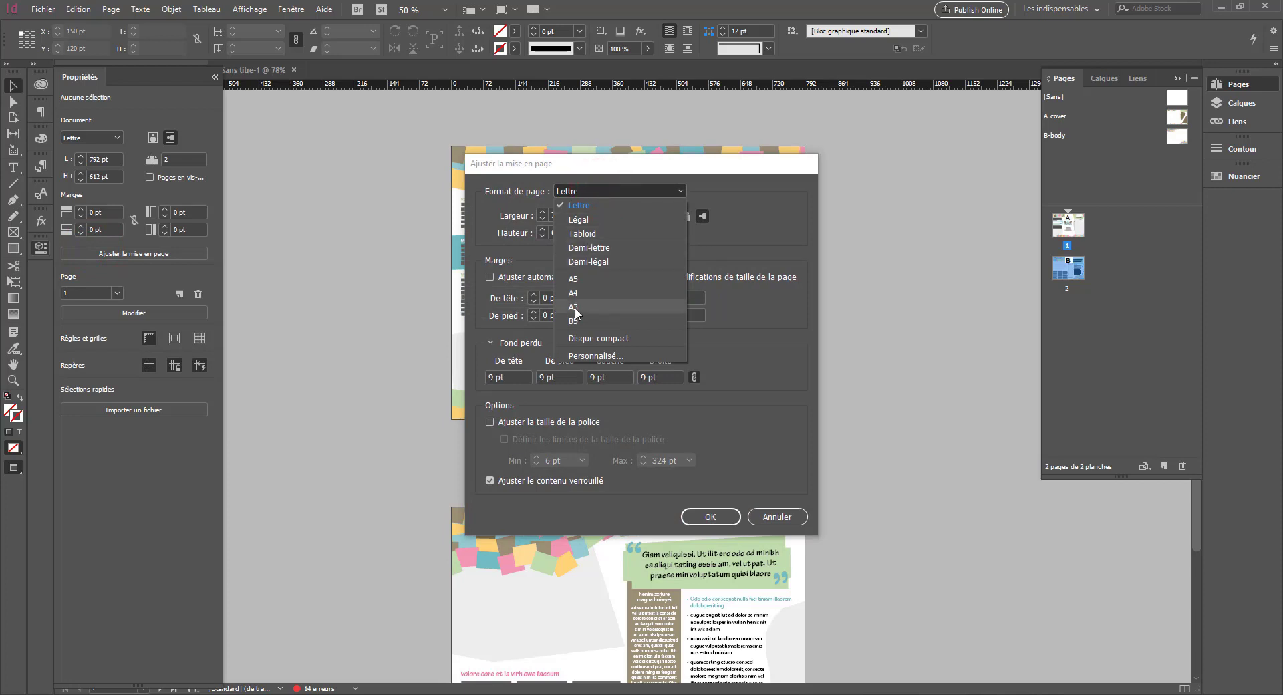
{"action": "left_click", "coordinate": [579, 308]}
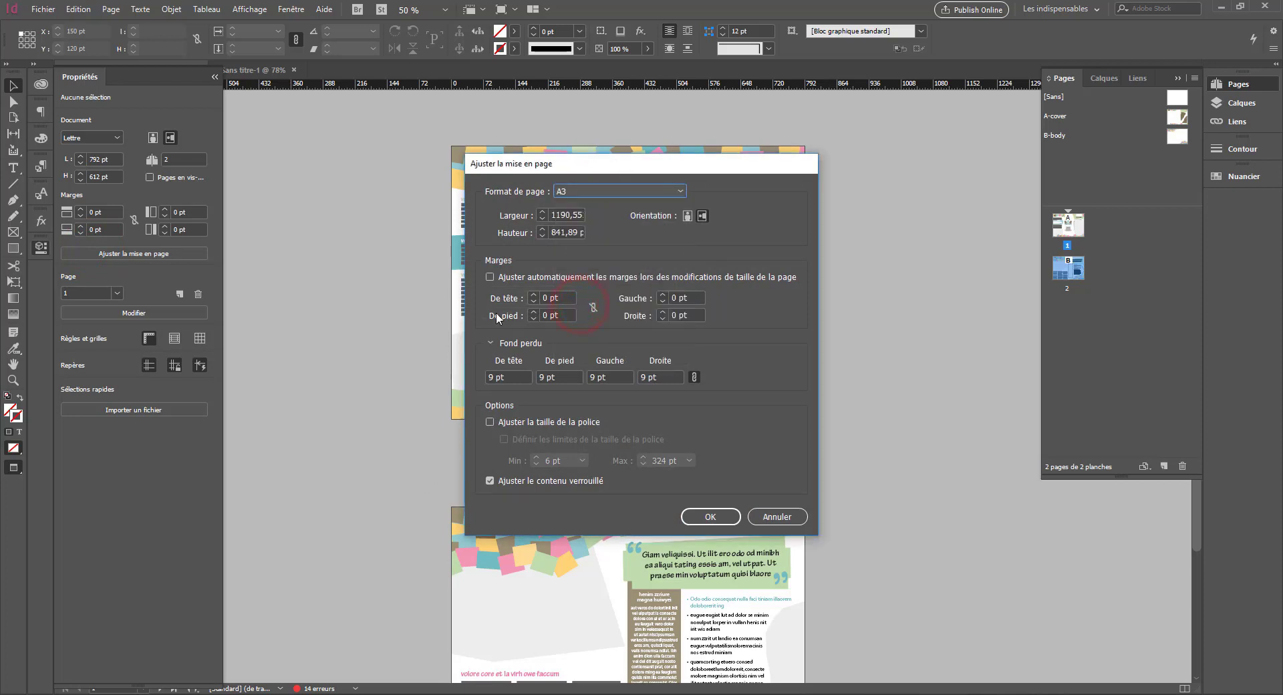
{"action": "left_click", "coordinate": [648, 275]}
{"action": "left_click", "coordinate": [501, 281]}
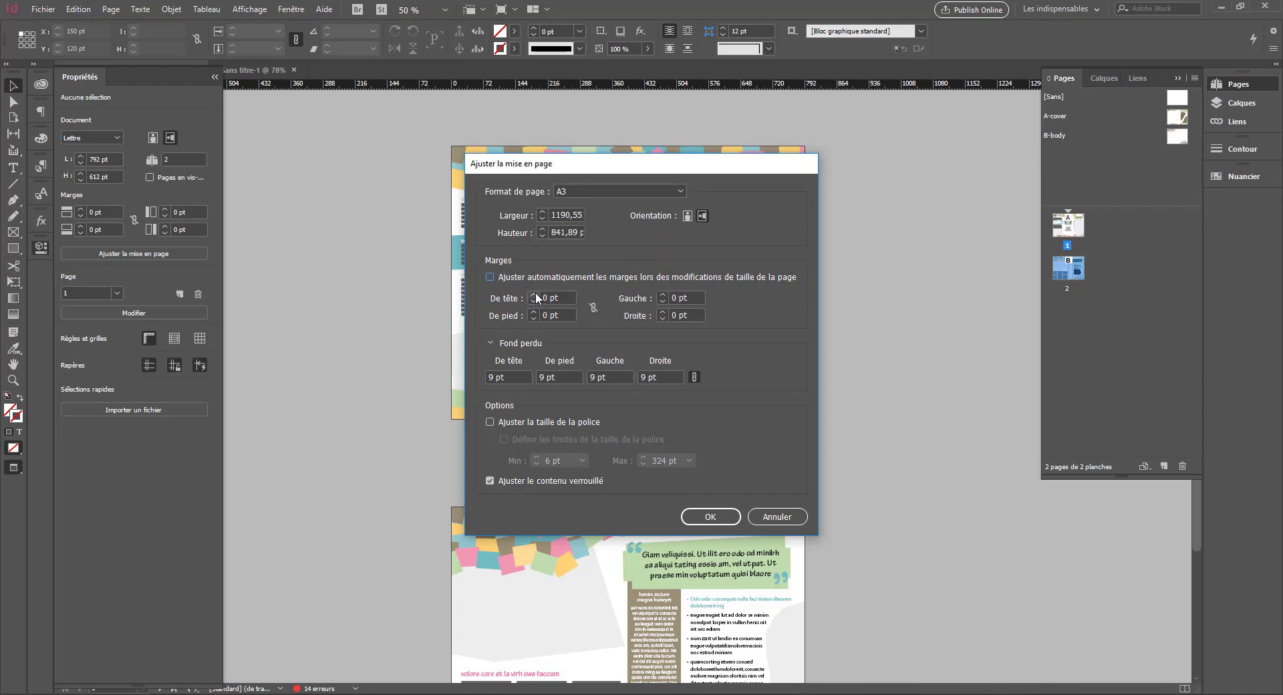
{"action": "left_click", "coordinate": [534, 294]}
{"action": "left_click", "coordinate": [535, 314]}
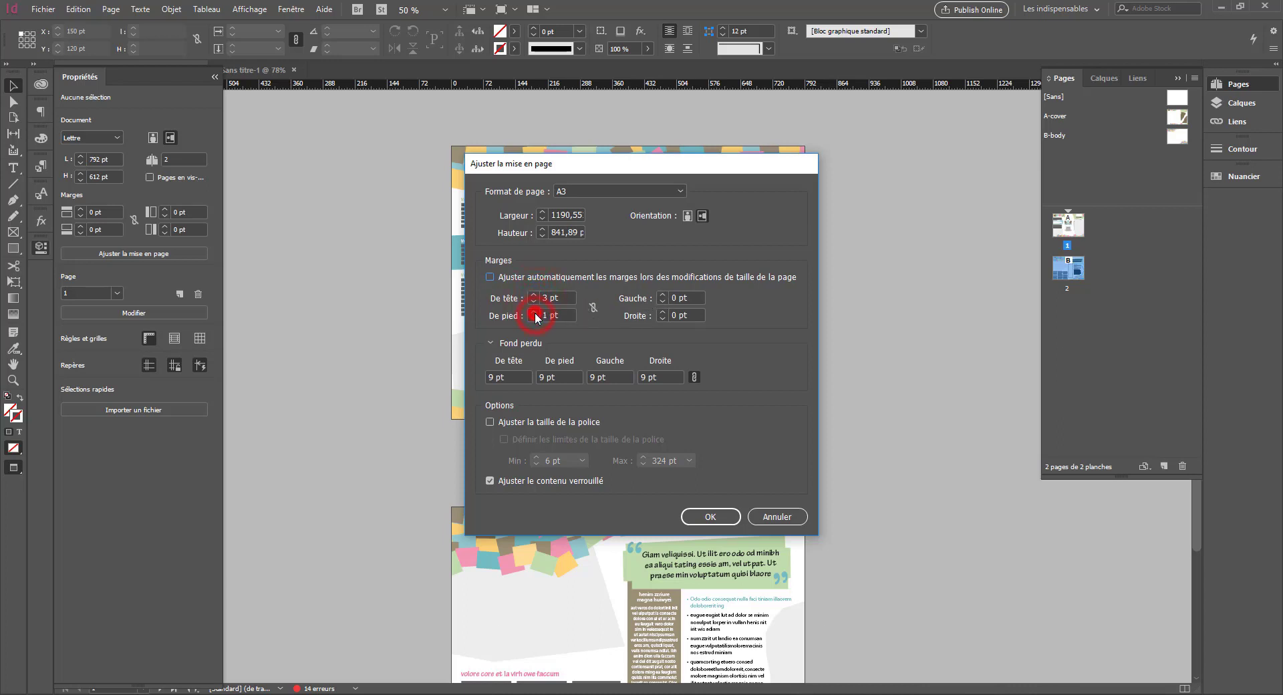
{"action": "left_click", "coordinate": [592, 307]}
{"action": "left_click", "coordinate": [593, 306]}
{"action": "left_click", "coordinate": [499, 276]}
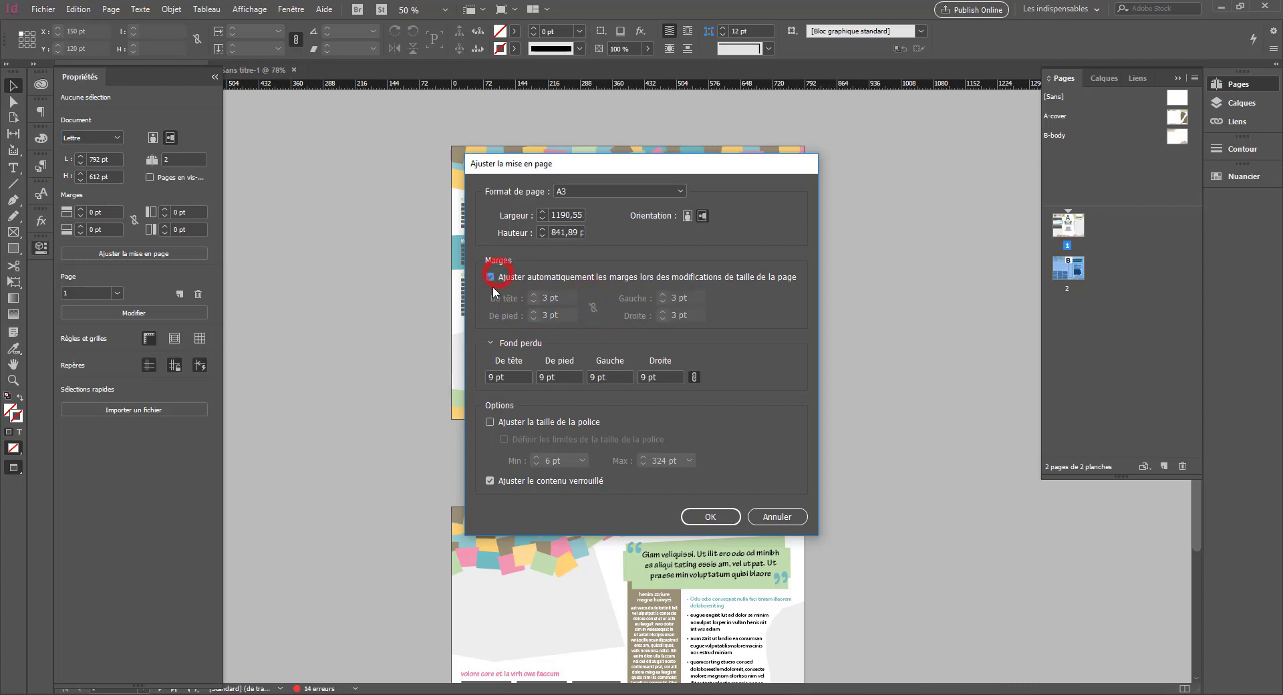
{"action": "left_click", "coordinate": [518, 376]}
{"action": "left_click", "coordinate": [769, 514]}
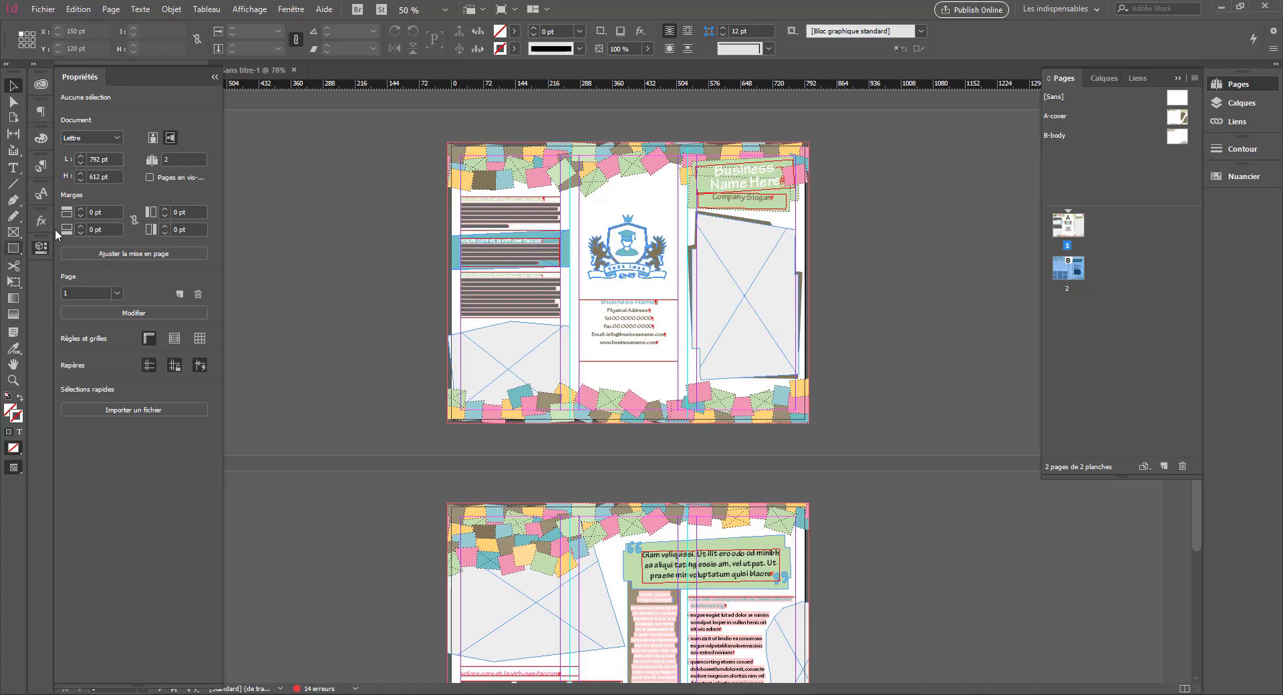
Step: Adjust the brochure's layout to A3 format with 5 mm bleed on all sides and font size adjustment enabled
{"action": "left_click", "coordinate": [134, 253]}
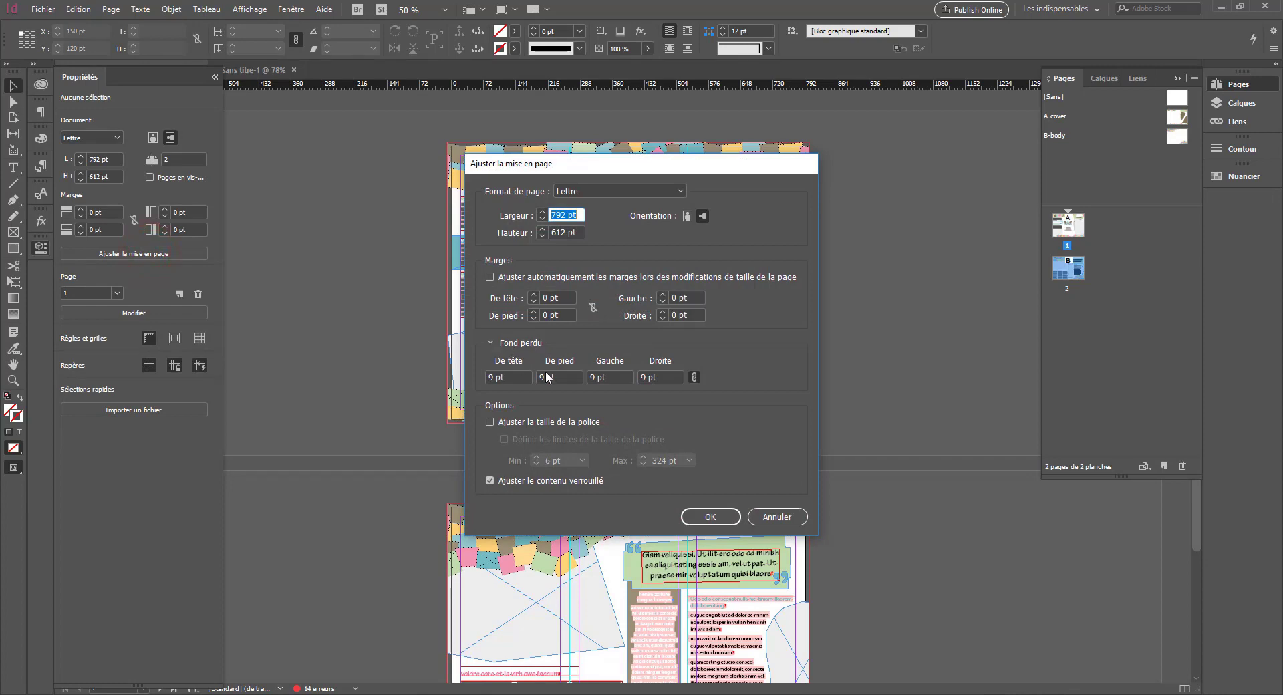
{"action": "left_click", "coordinate": [522, 377]}
{"action": "type", "text": "5mm"}
{"action": "left_click", "coordinate": [560, 376]}
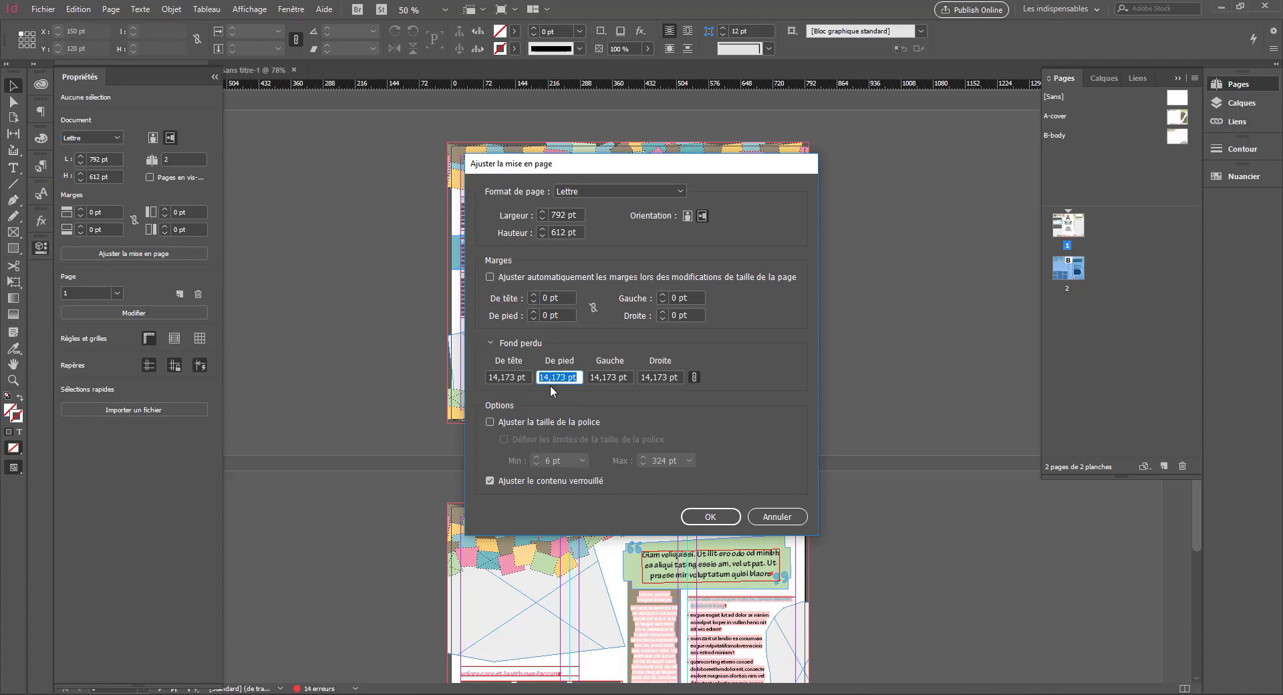
{"action": "left_click", "coordinate": [491, 422]}
{"action": "left_click", "coordinate": [606, 191]}
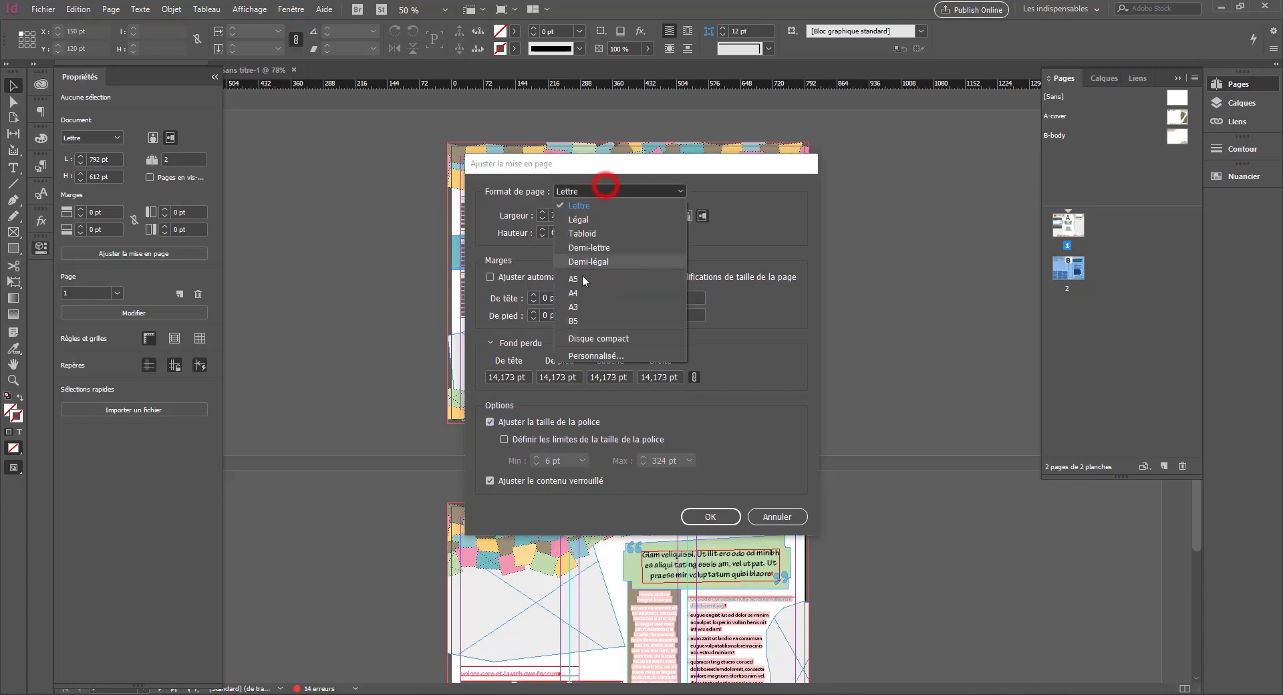
{"action": "left_click", "coordinate": [582, 311]}
{"action": "left_click", "coordinate": [695, 517]}
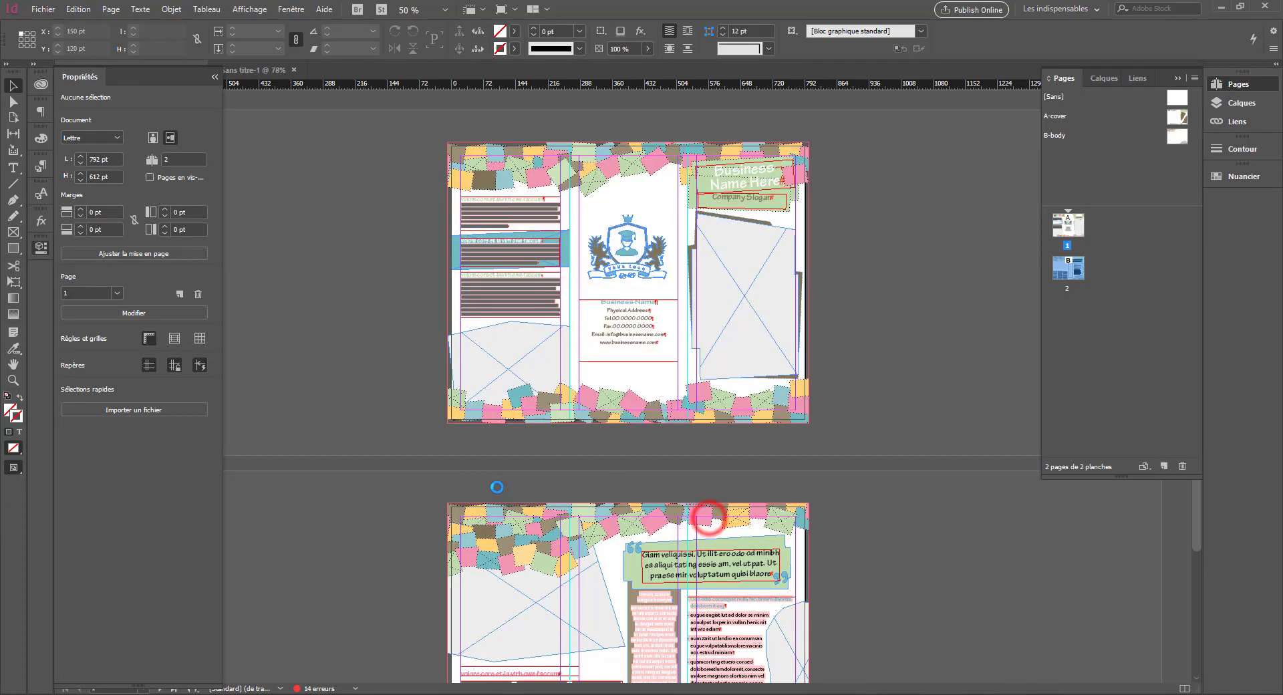
Step: Examine how text, images and decorative borders adapted to the new format on both brochure pages
{"action": "scroll", "coordinate": [700, 434], "scroll_direction": "up", "scroll_amount": 1}
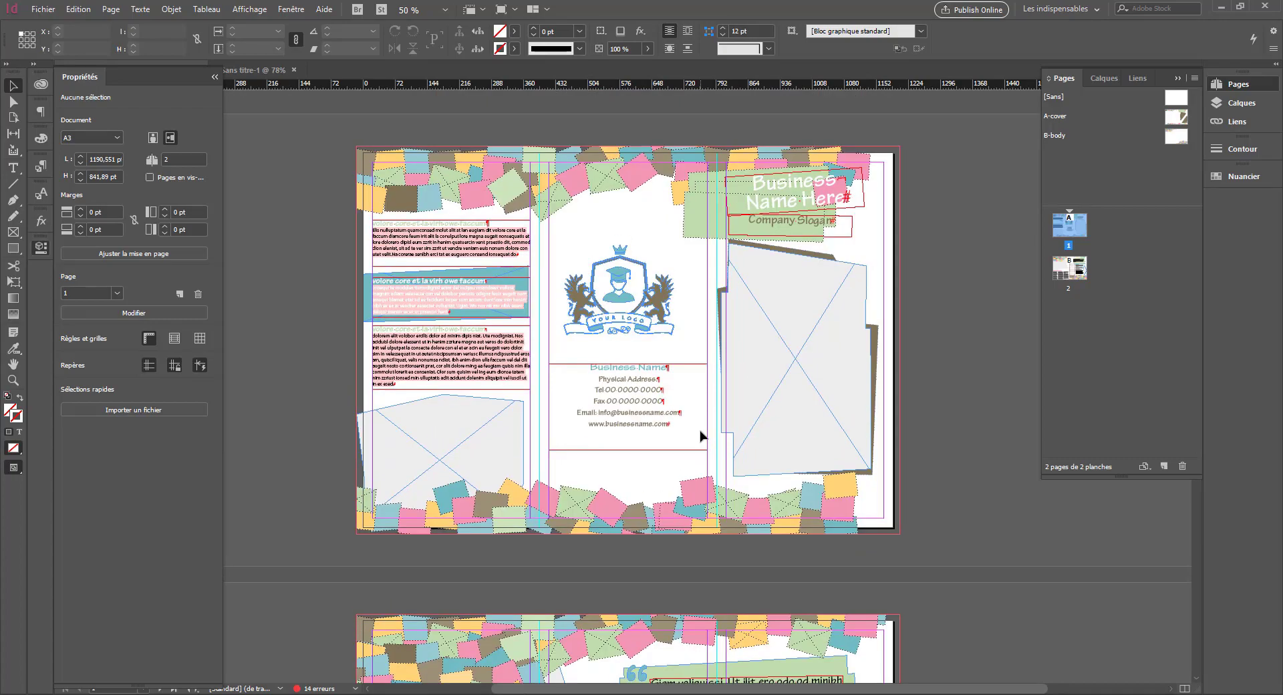
{"action": "scroll", "coordinate": [644, 418], "scroll_direction": "down", "scroll_amount": 4}
{"action": "scroll", "coordinate": [641, 416], "scroll_direction": "down", "scroll_amount": 2}
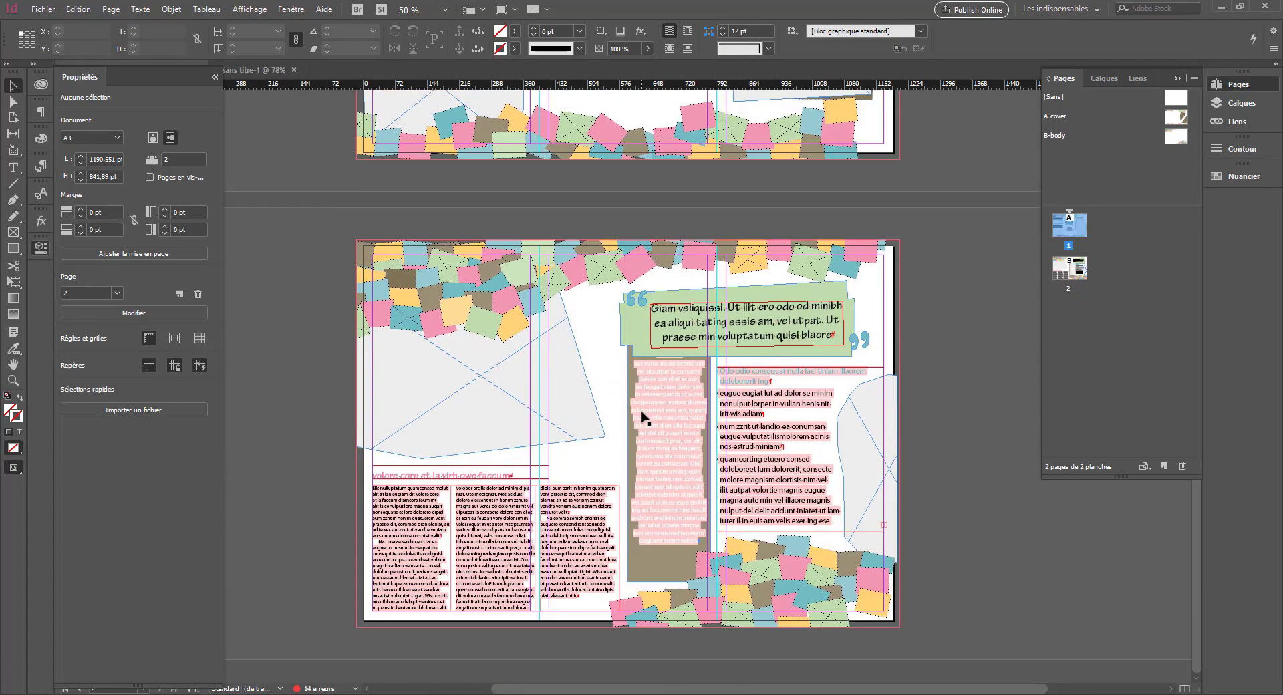
{"action": "scroll", "coordinate": [641, 416], "scroll_direction": "up", "scroll_amount": 2}
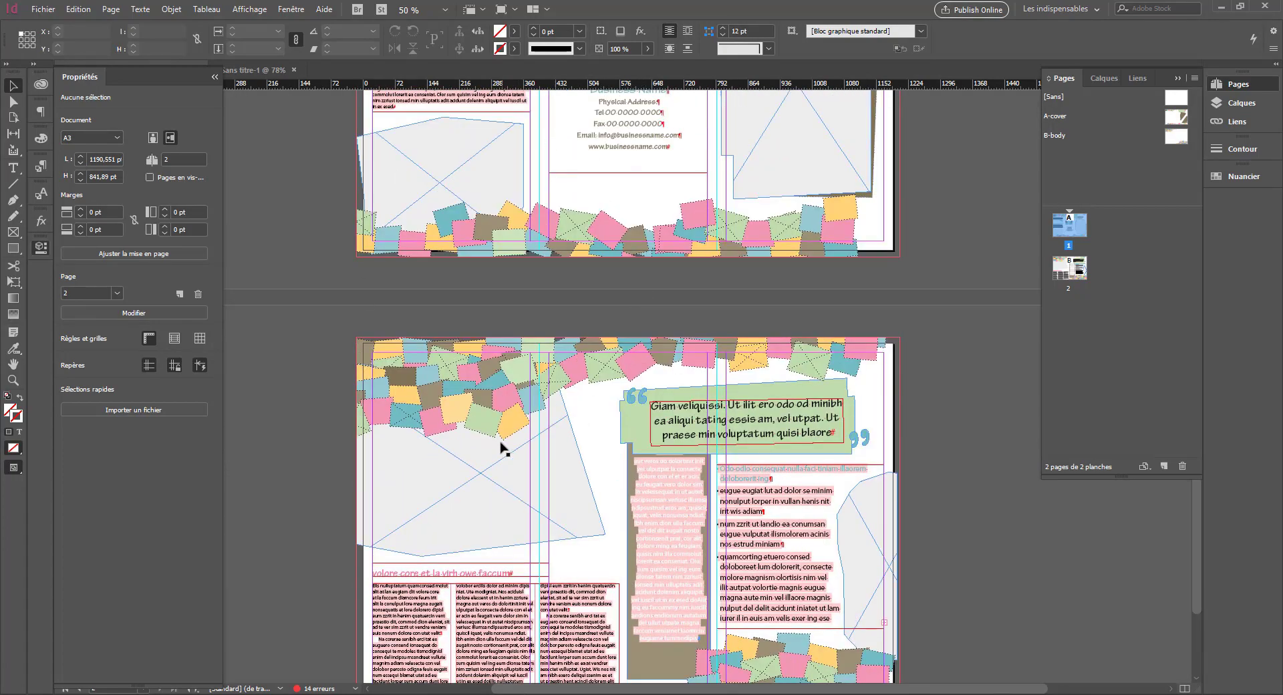
{"action": "scroll", "coordinate": [503, 449], "scroll_direction": "up", "scroll_amount": 5}
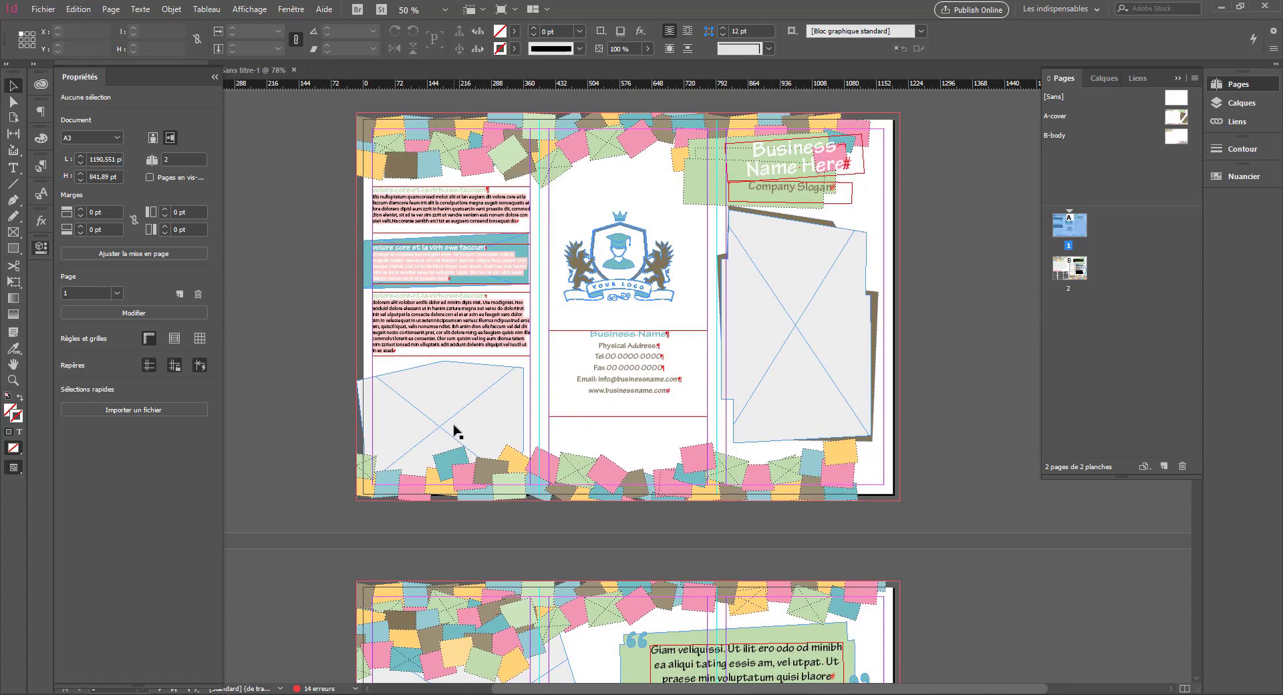
{"action": "scroll", "coordinate": [454, 426], "scroll_direction": "down", "scroll_amount": 2}
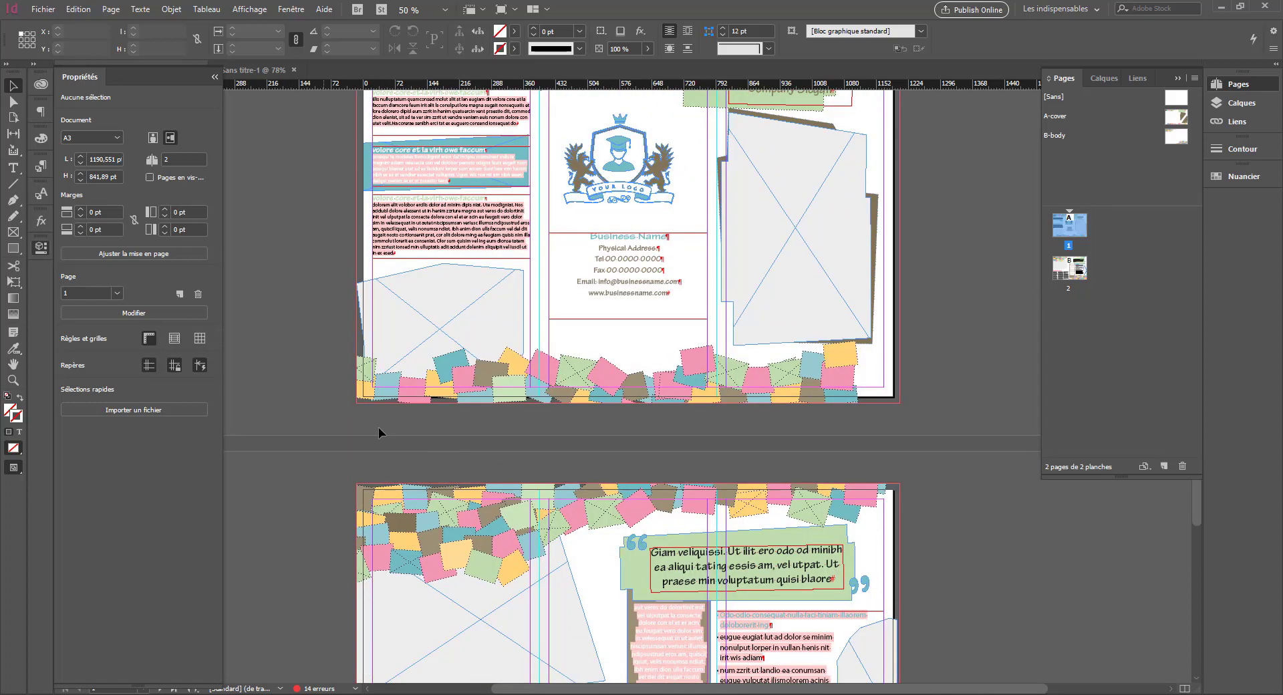
{"action": "scroll", "coordinate": [378, 431], "scroll_direction": "up", "scroll_amount": 3}
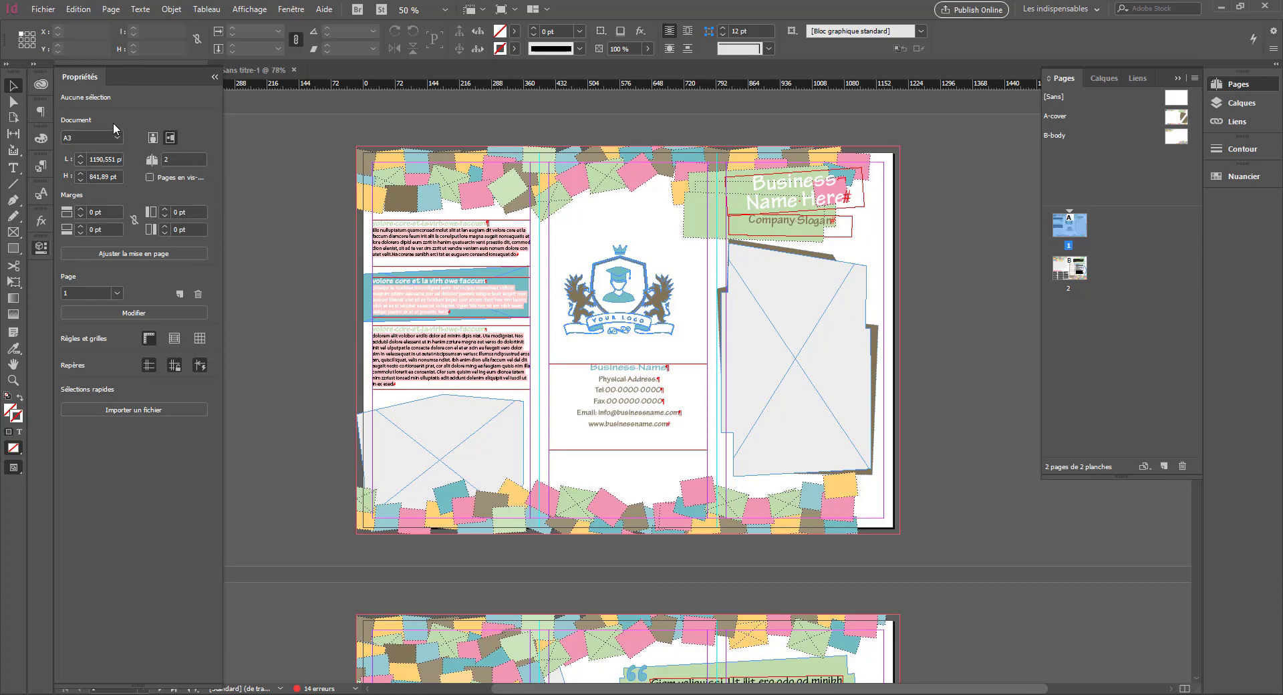
Step: Adjust the brochure's layout to portrait orientation, keeping the A3 format
{"action": "left_click", "coordinate": [137, 257]}
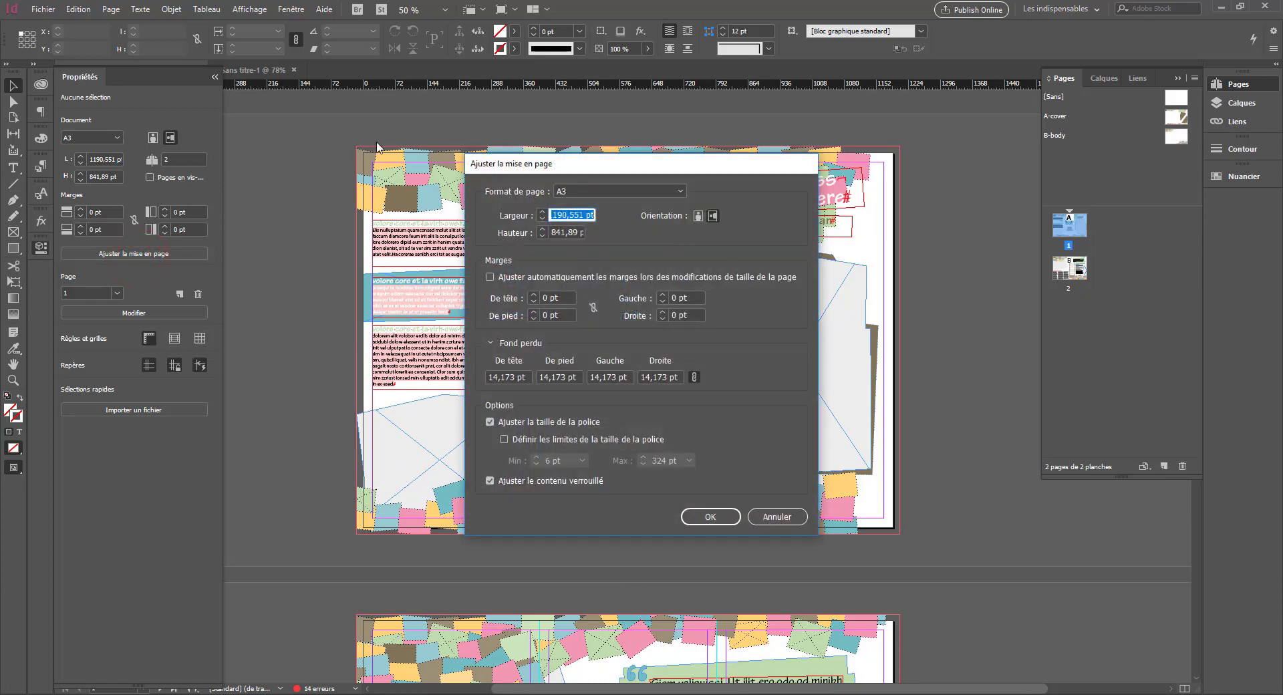
{"action": "left_click", "coordinate": [697, 216]}
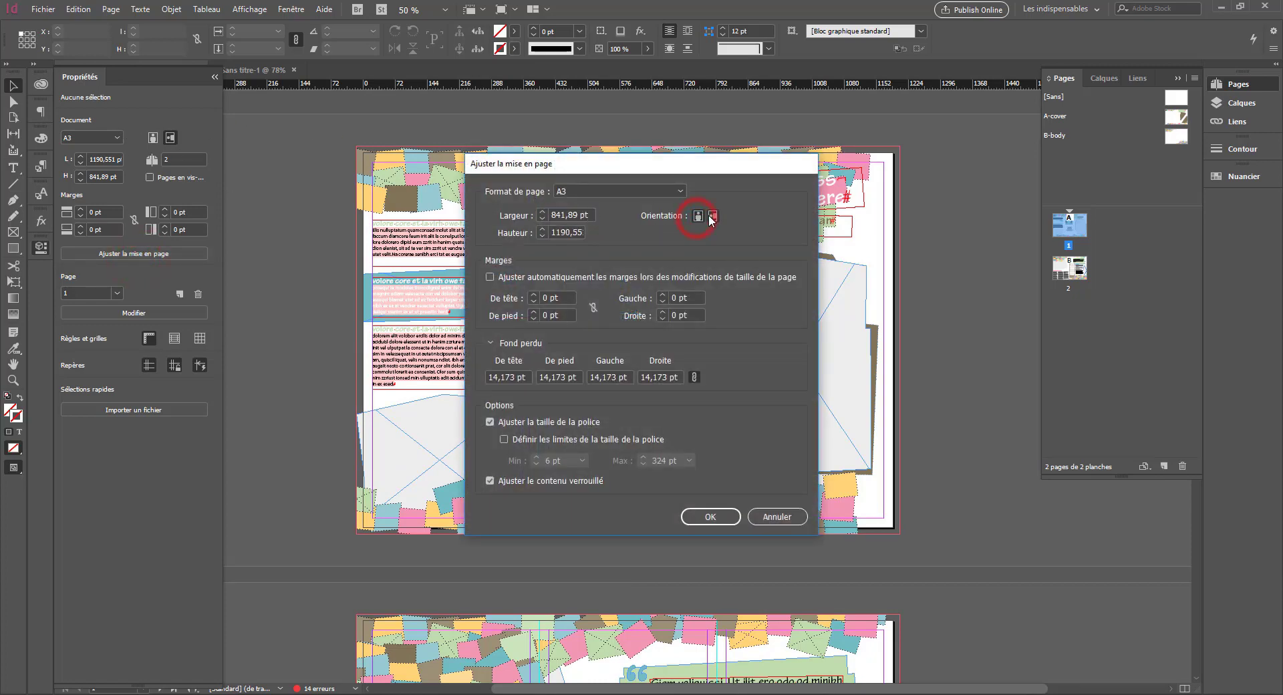
{"action": "left_click", "coordinate": [715, 517]}
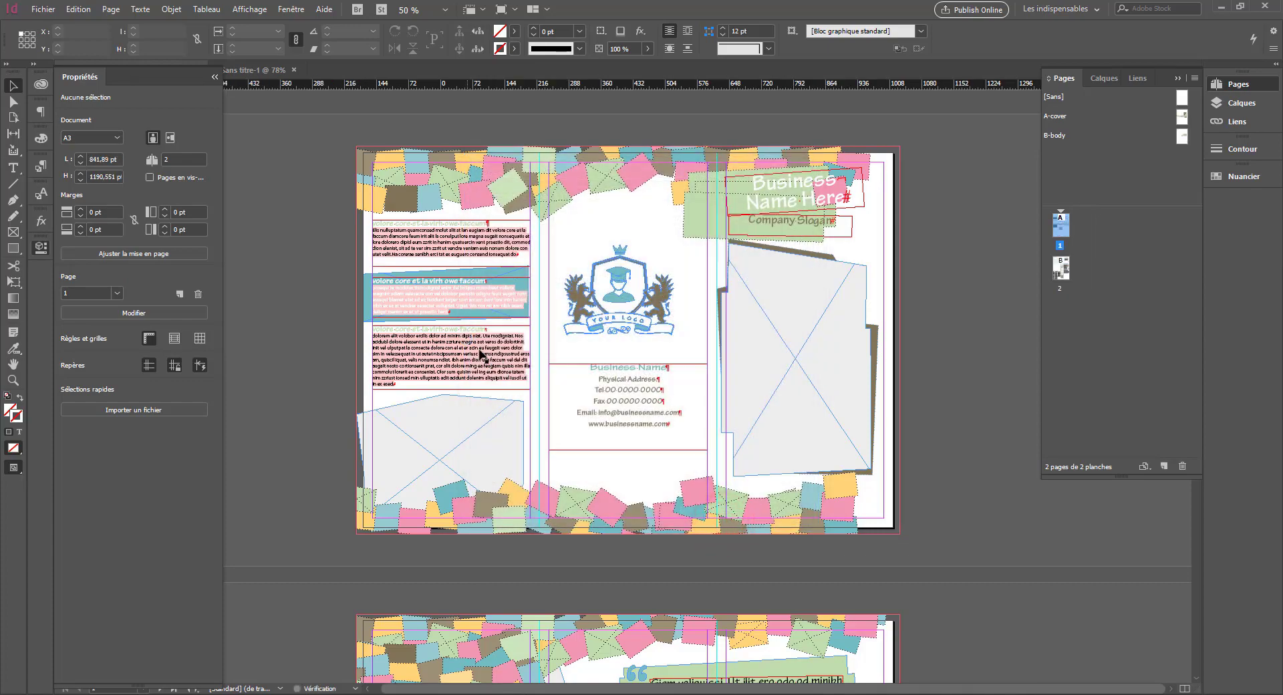
Step: Examine how frames, text and decorative borders were rearranged on both brochure pages in the portrait A3 format
{"action": "scroll", "coordinate": [485, 350], "scroll_direction": "down", "scroll_amount": 5}
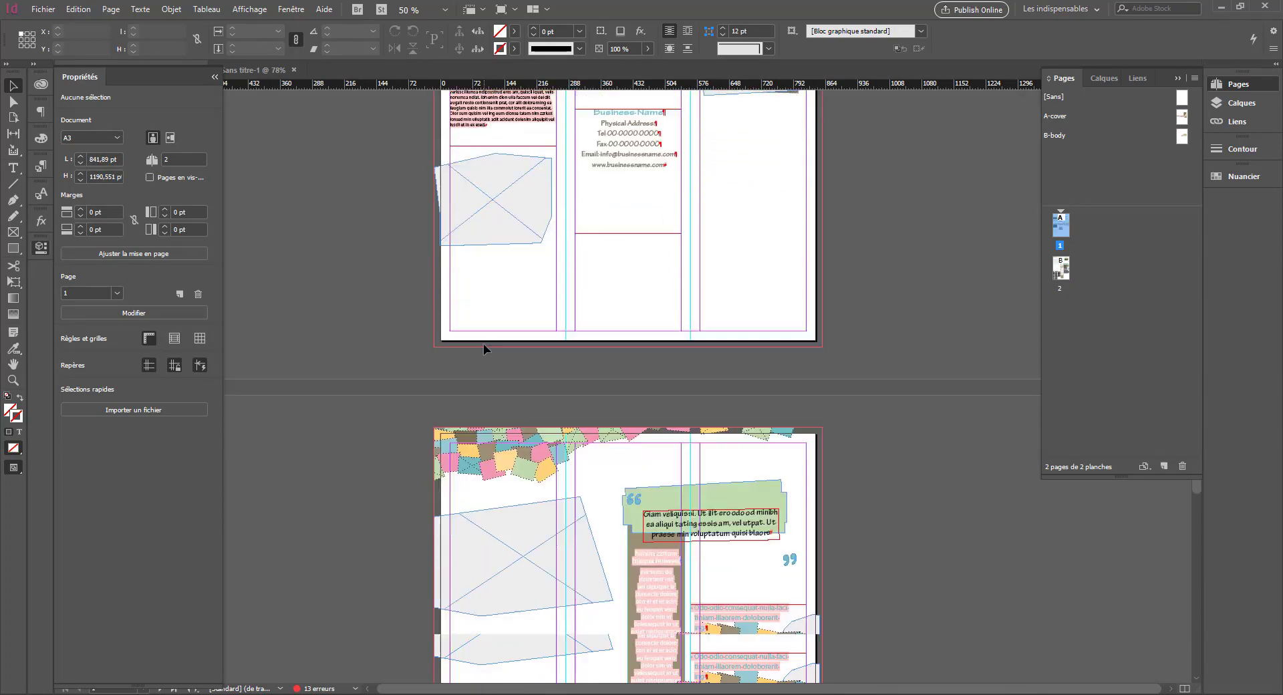
{"action": "scroll", "coordinate": [483, 346], "scroll_direction": "down", "scroll_amount": 8}
{"action": "scroll", "coordinate": [483, 346], "scroll_direction": "up", "scroll_amount": 3}
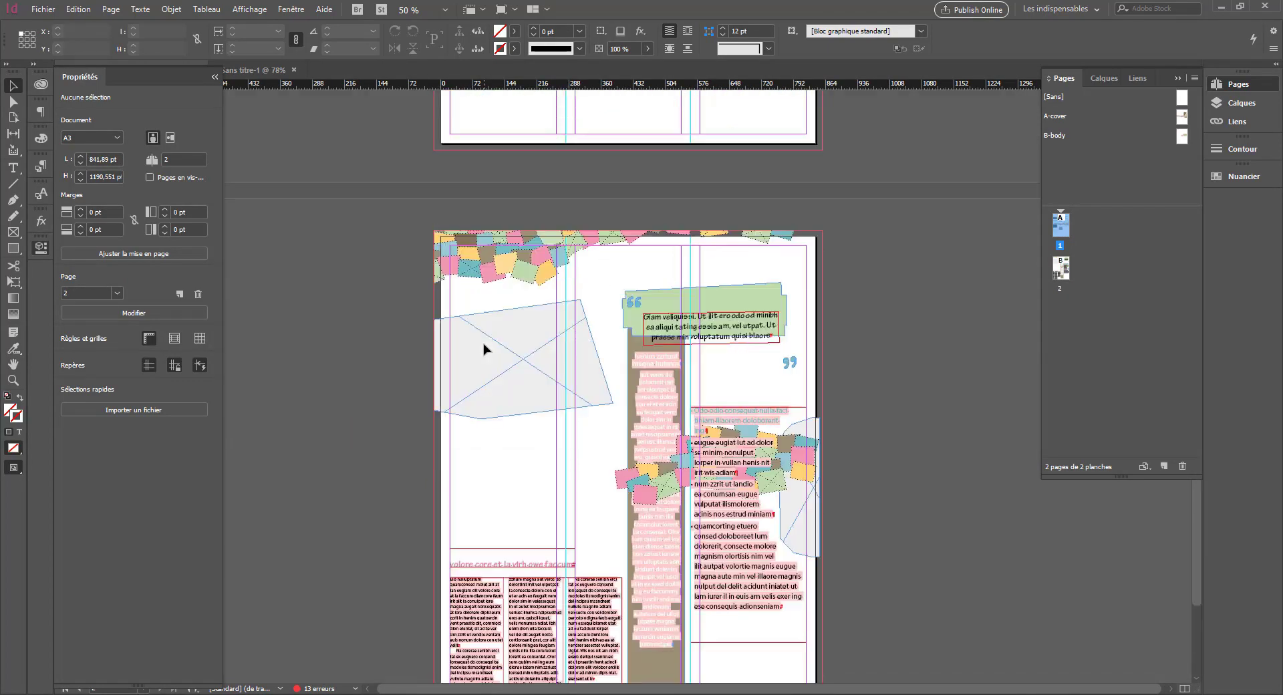
{"action": "scroll", "coordinate": [501, 361], "scroll_direction": "down", "scroll_amount": 2}
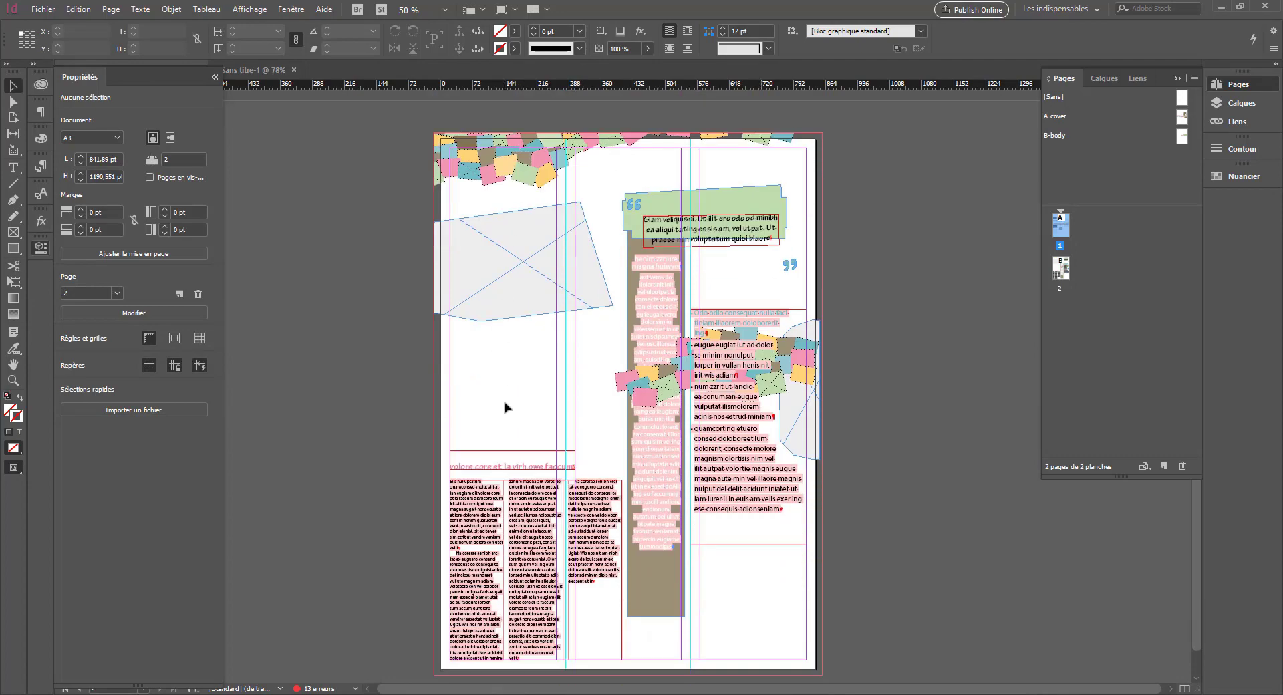
{"action": "scroll", "coordinate": [506, 405], "scroll_direction": "up", "scroll_amount": 5}
{"action": "scroll", "coordinate": [506, 405], "scroll_direction": "up", "scroll_amount": 8}
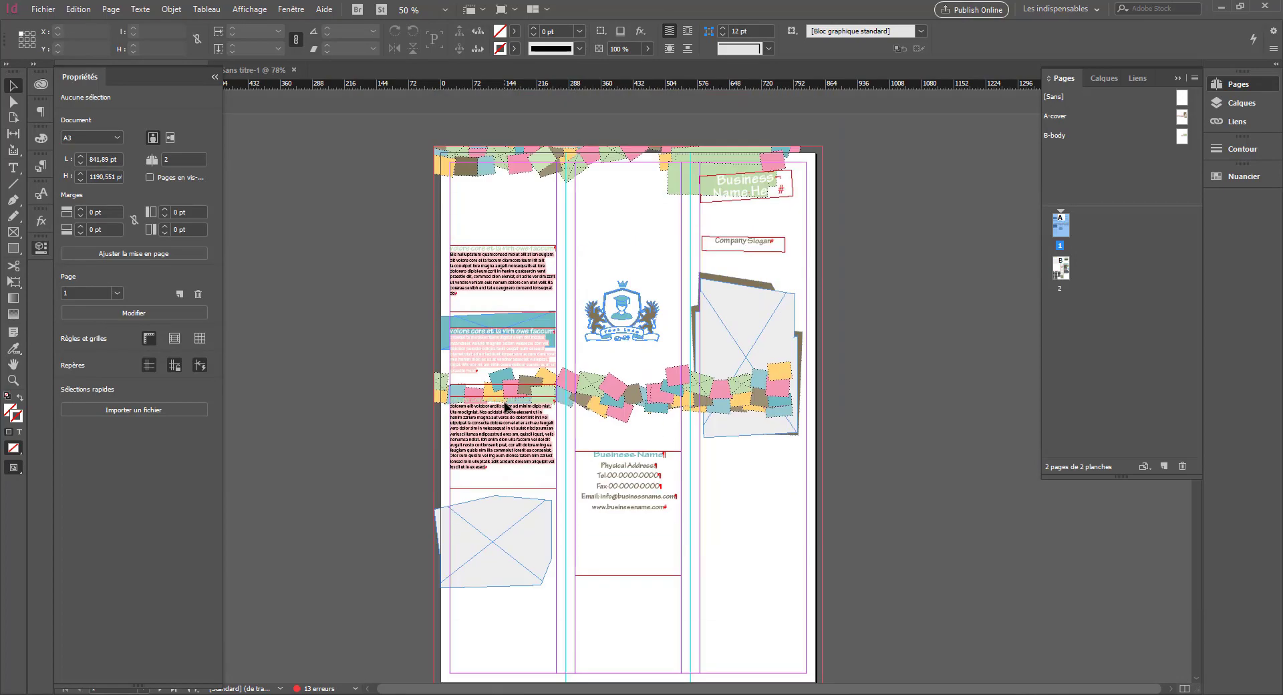
Step: Undo the A3 layout adjustments to restore the brochure's Letter landscape format
{"action": "left_click", "coordinate": [151, 177]}
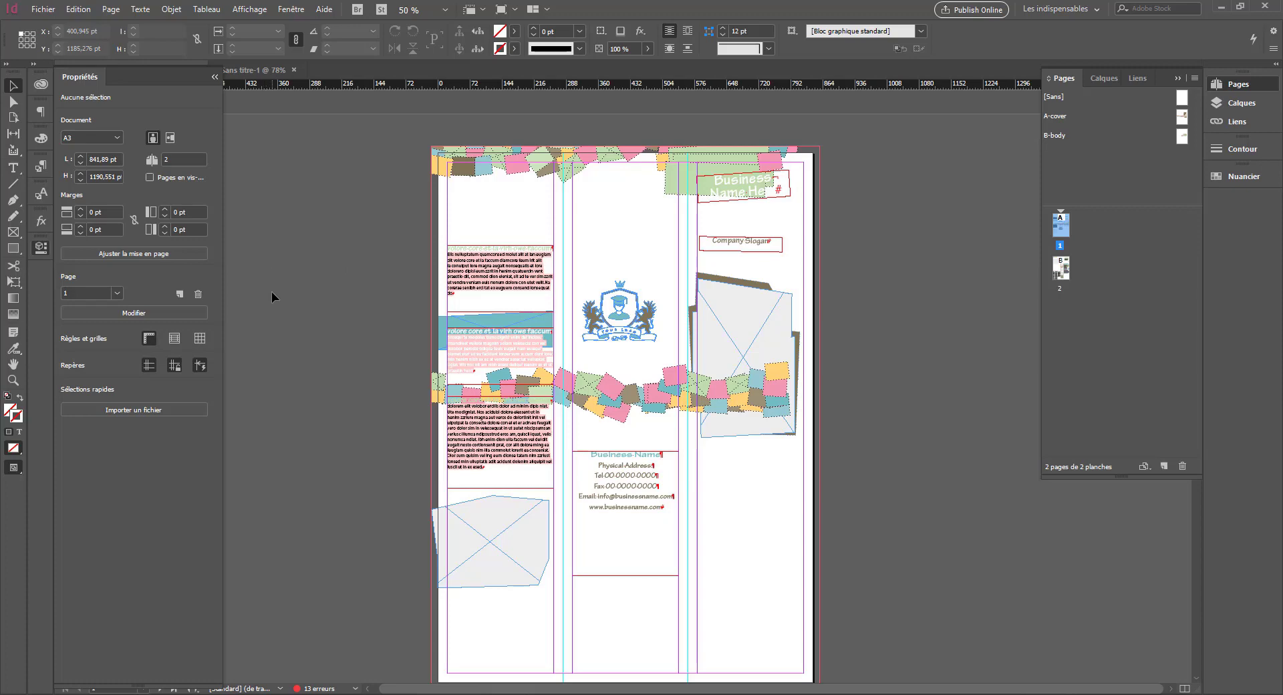
{"action": "left_click", "coordinate": [171, 141]}
{"action": "left_click", "coordinate": [153, 138]}
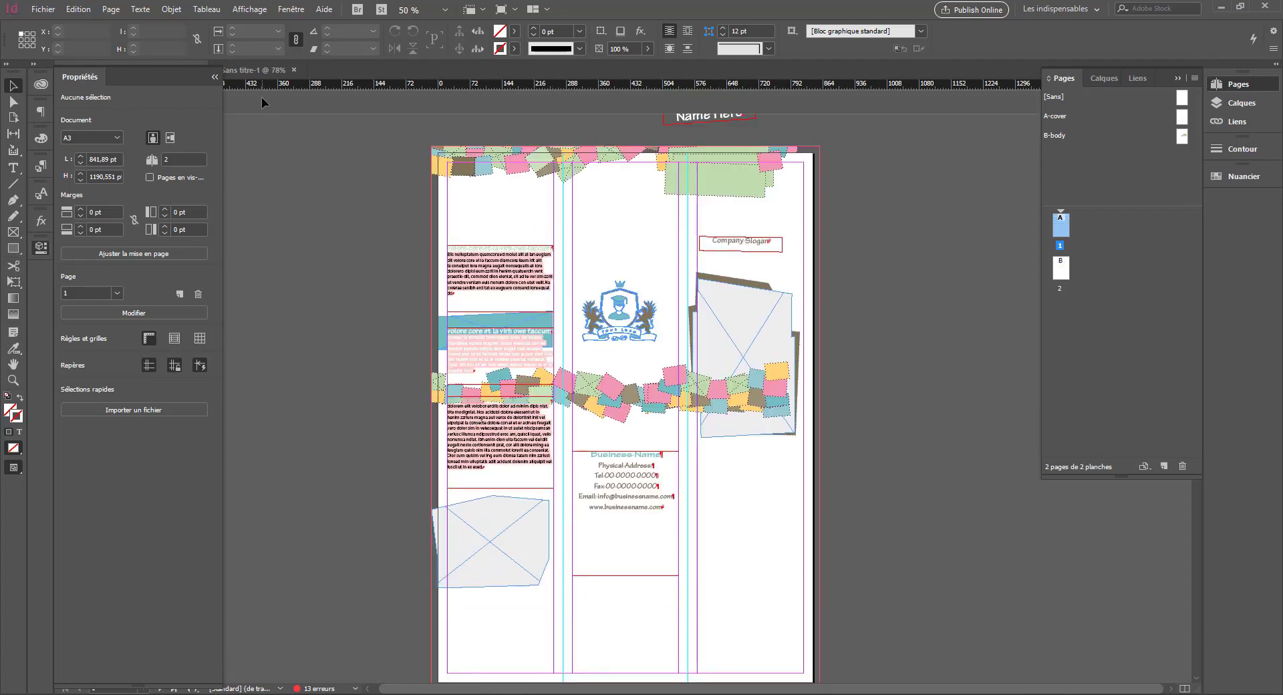
{"action": "key", "text": "ctrl+z"}
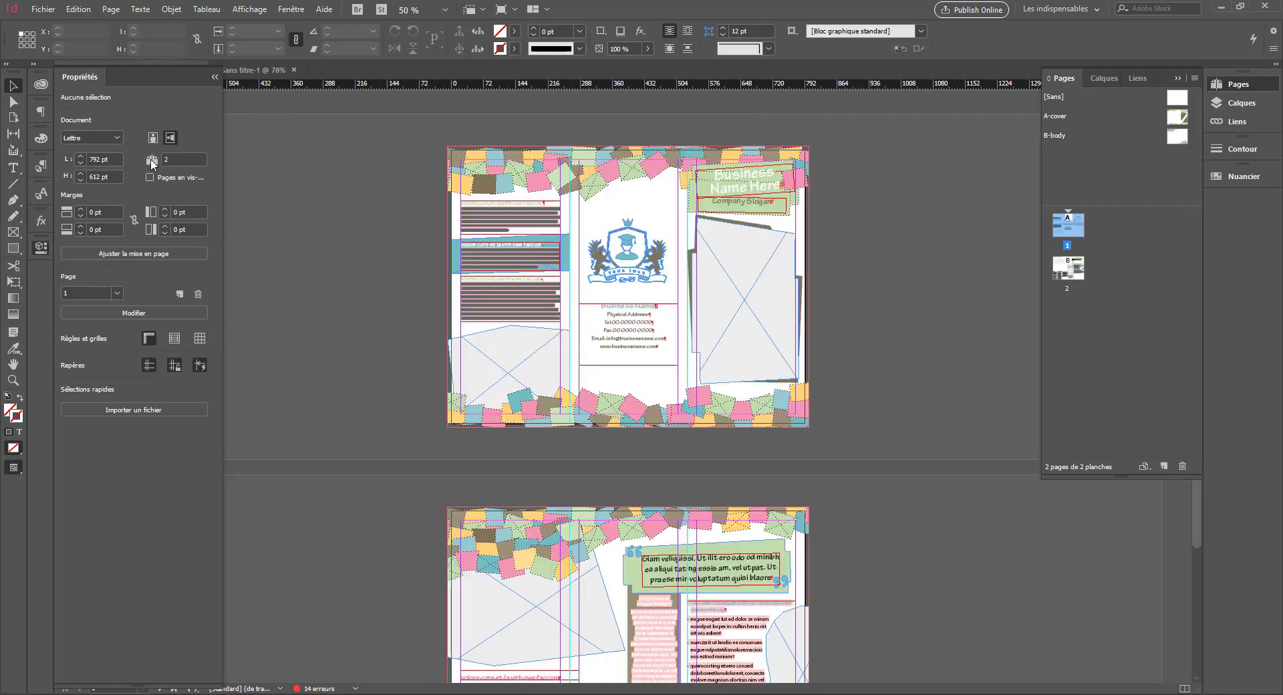
Step: Try changing the document's page size to Legal and back to Letter
{"action": "left_click", "coordinate": [113, 137]}
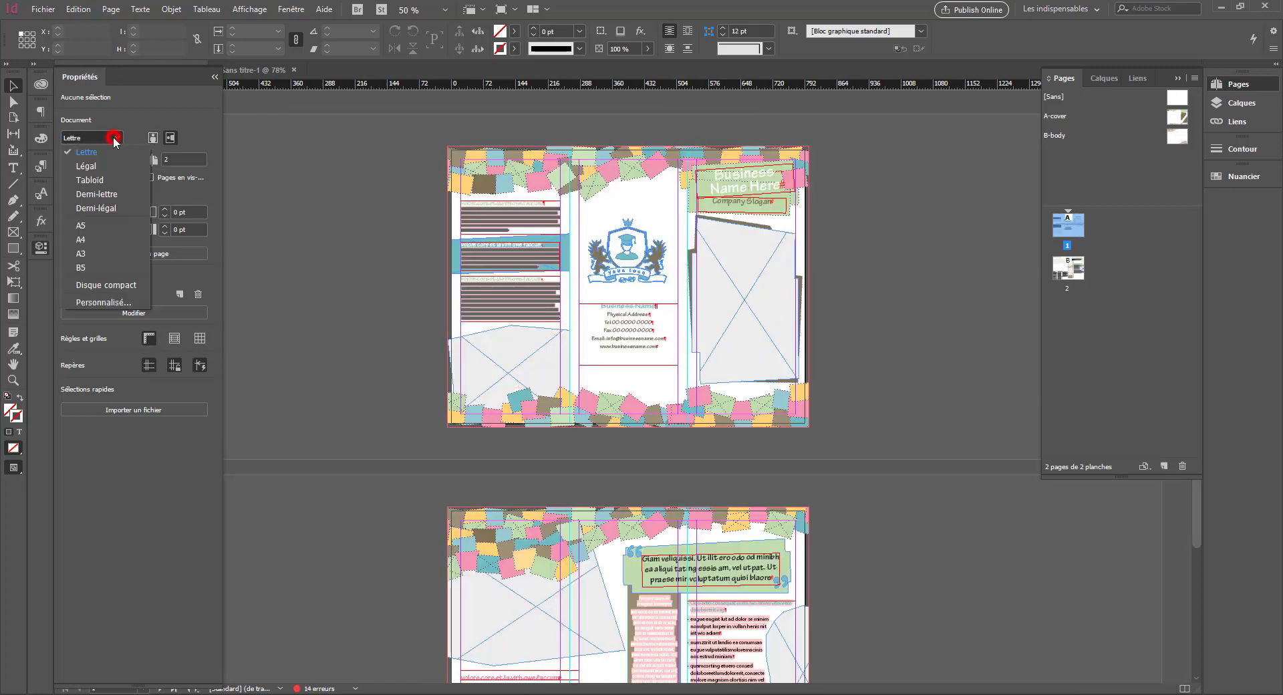
{"action": "left_click", "coordinate": [103, 166]}
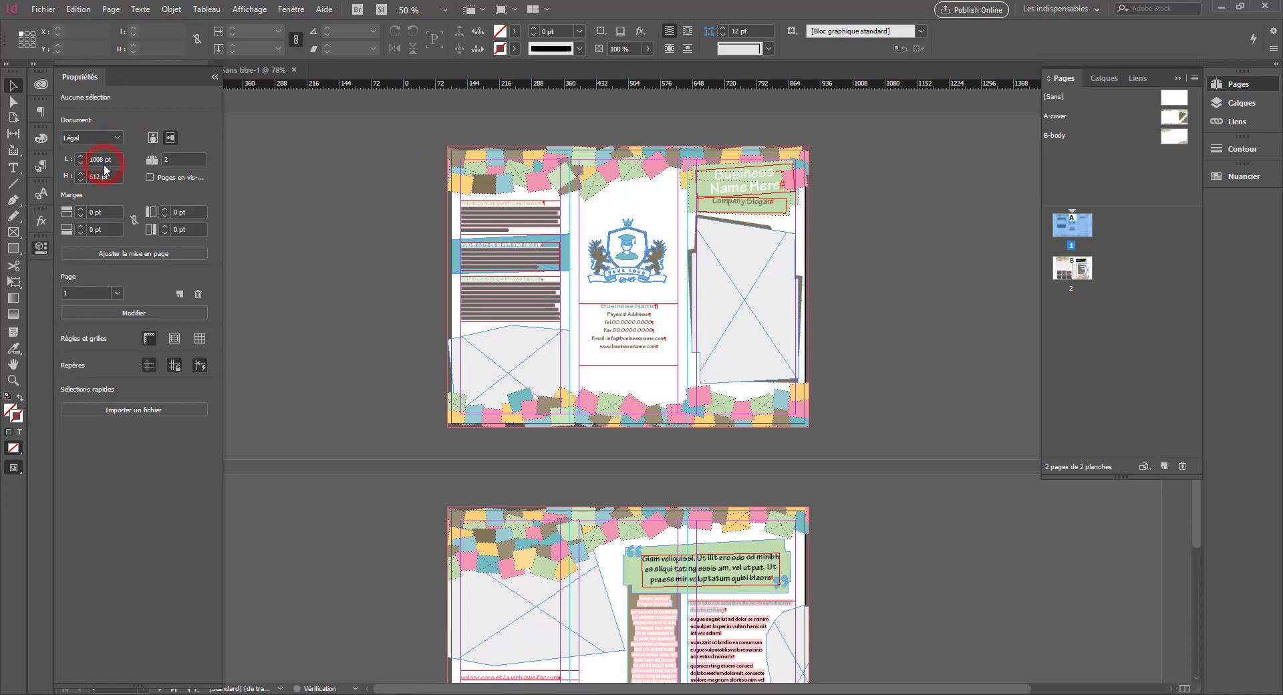
{"action": "left_click", "coordinate": [111, 138]}
{"action": "left_click", "coordinate": [97, 189]}
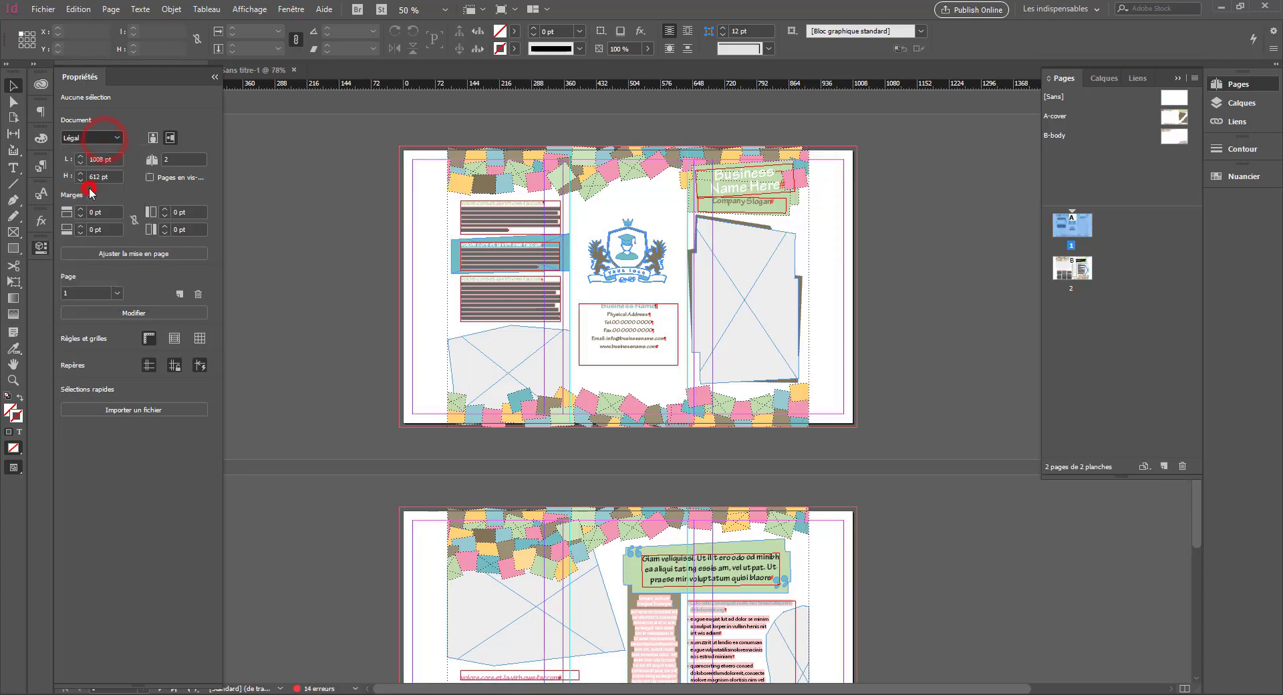
{"action": "left_click", "coordinate": [99, 139]}
{"action": "left_click", "coordinate": [94, 157]}
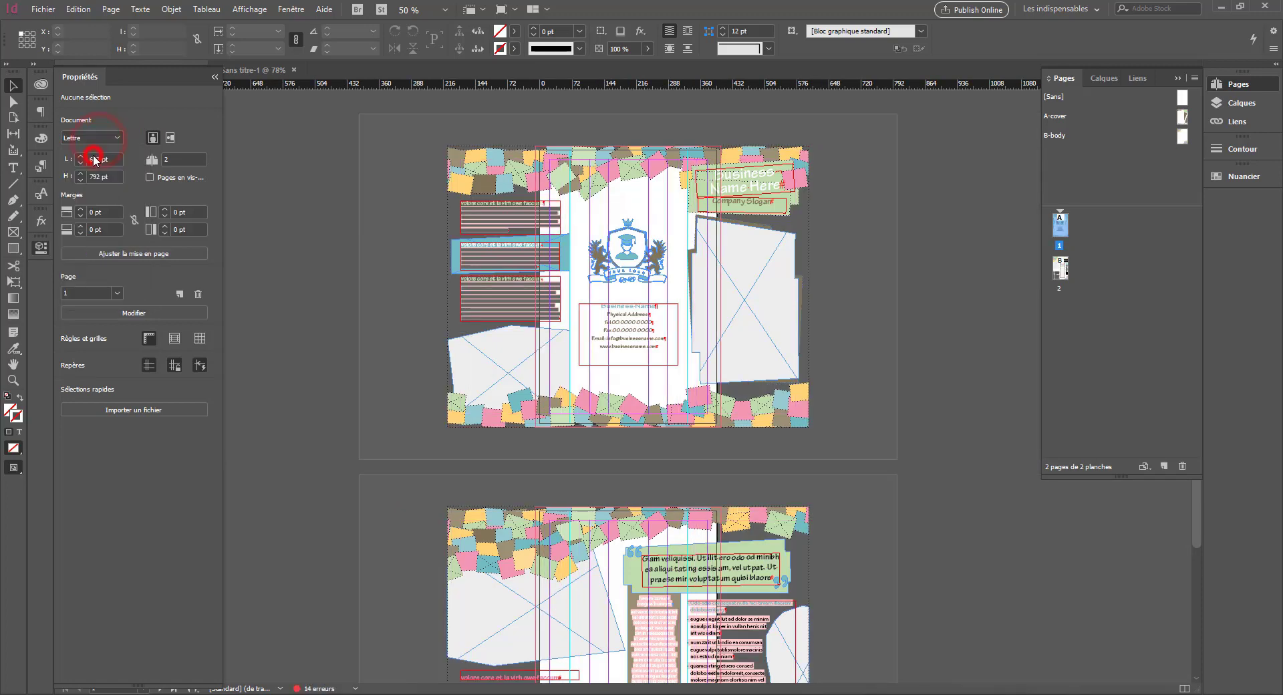
{"action": "left_click", "coordinate": [97, 138]}
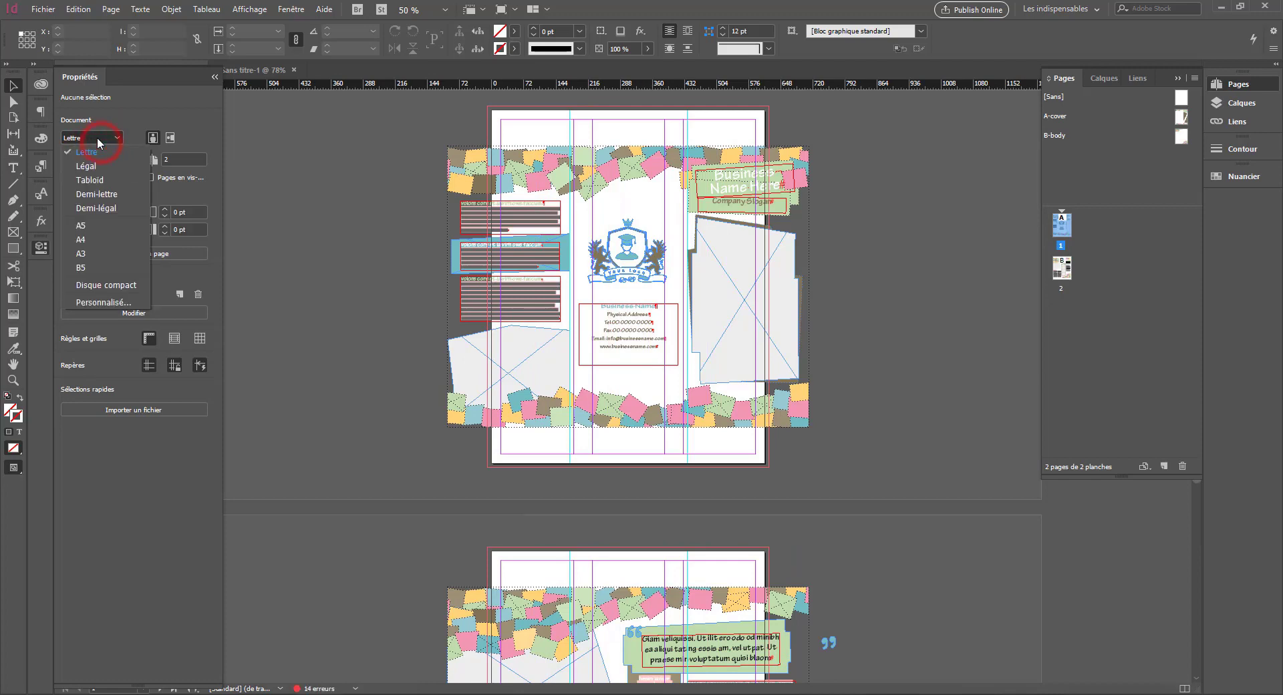
{"action": "left_click", "coordinate": [98, 138]}
Step: Undo the page size changes
{"action": "key", "text": "ctrl+z"}
{"action": "key", "text": "ctrl+z"}
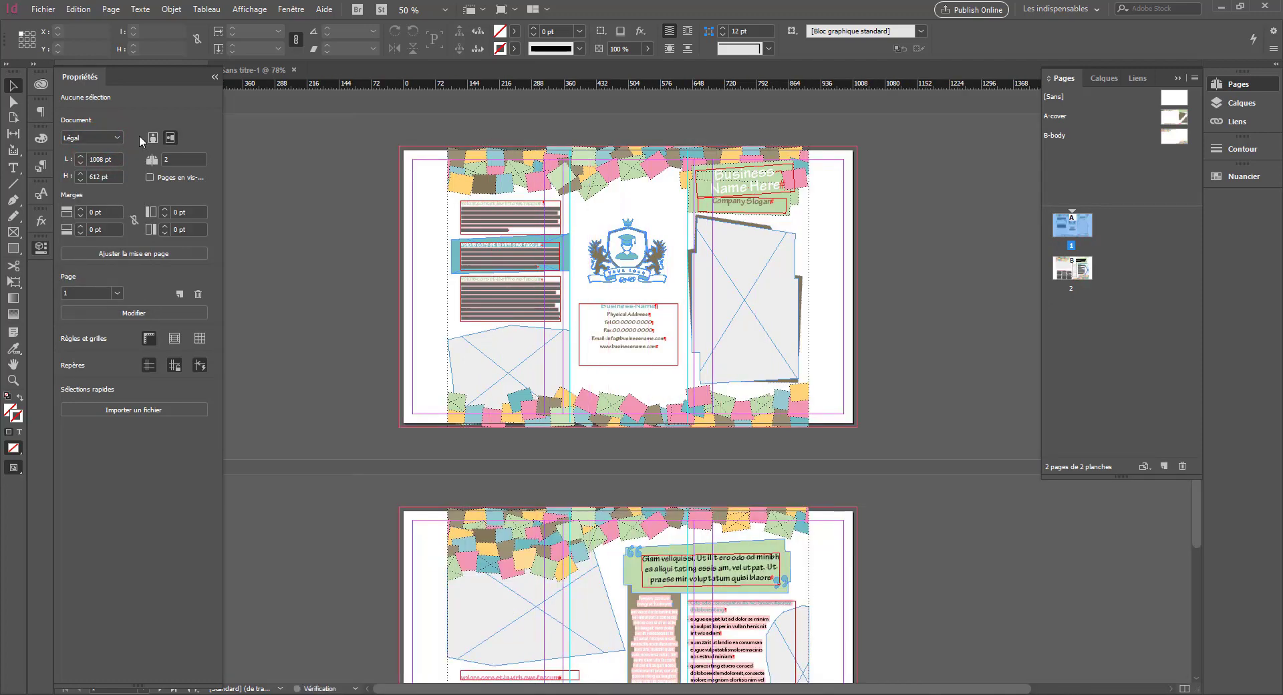
{"action": "key", "text": "ctrl+z"}
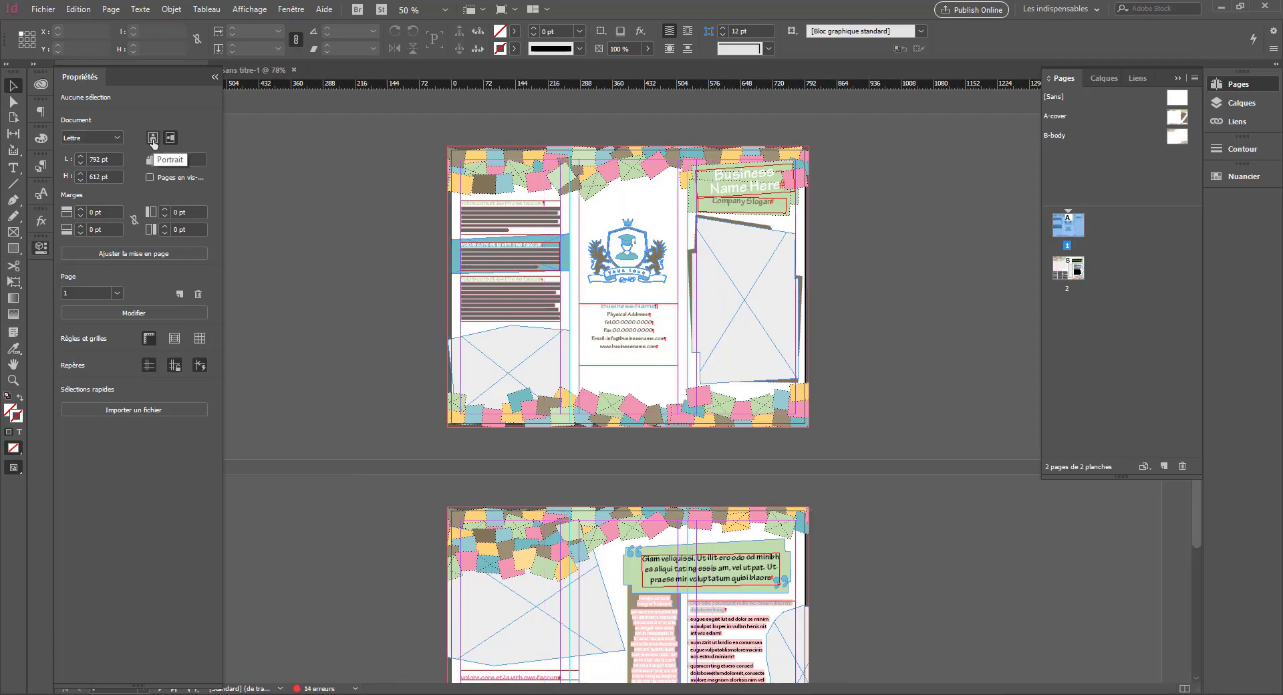
Step: Switch the document's orientation between portrait and landscape, ending in landscape
{"action": "left_click", "coordinate": [153, 141]}
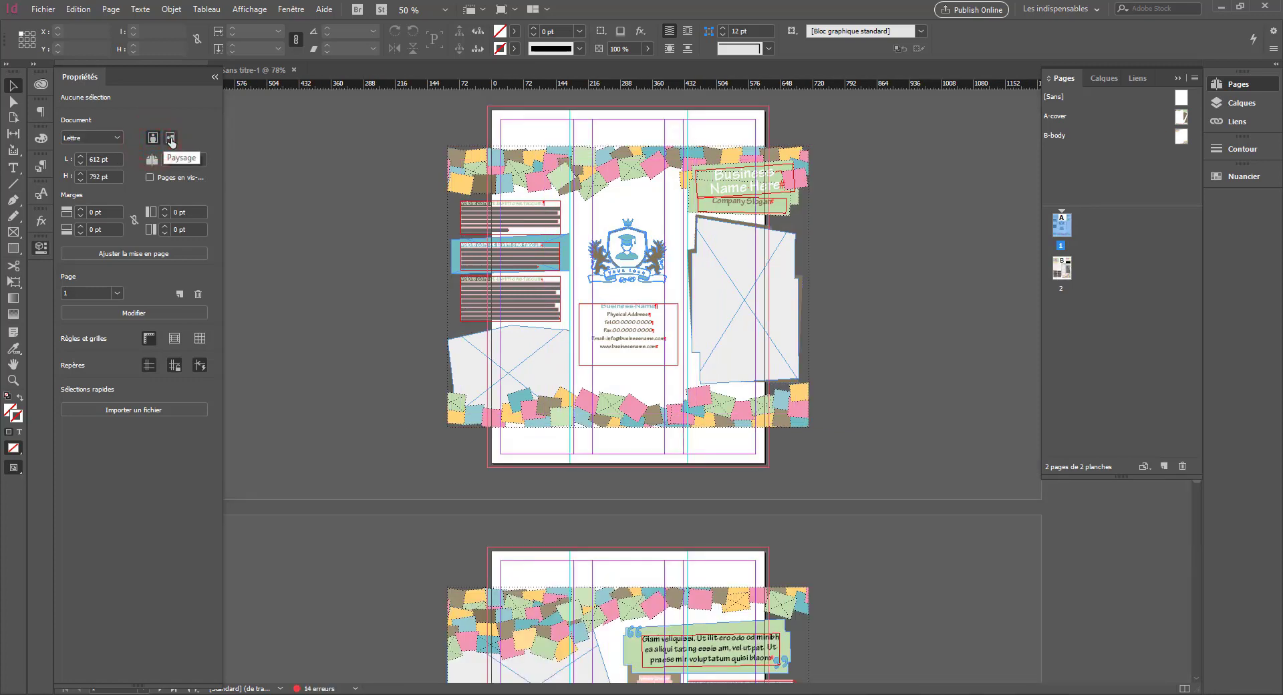
{"action": "left_click", "coordinate": [171, 139]}
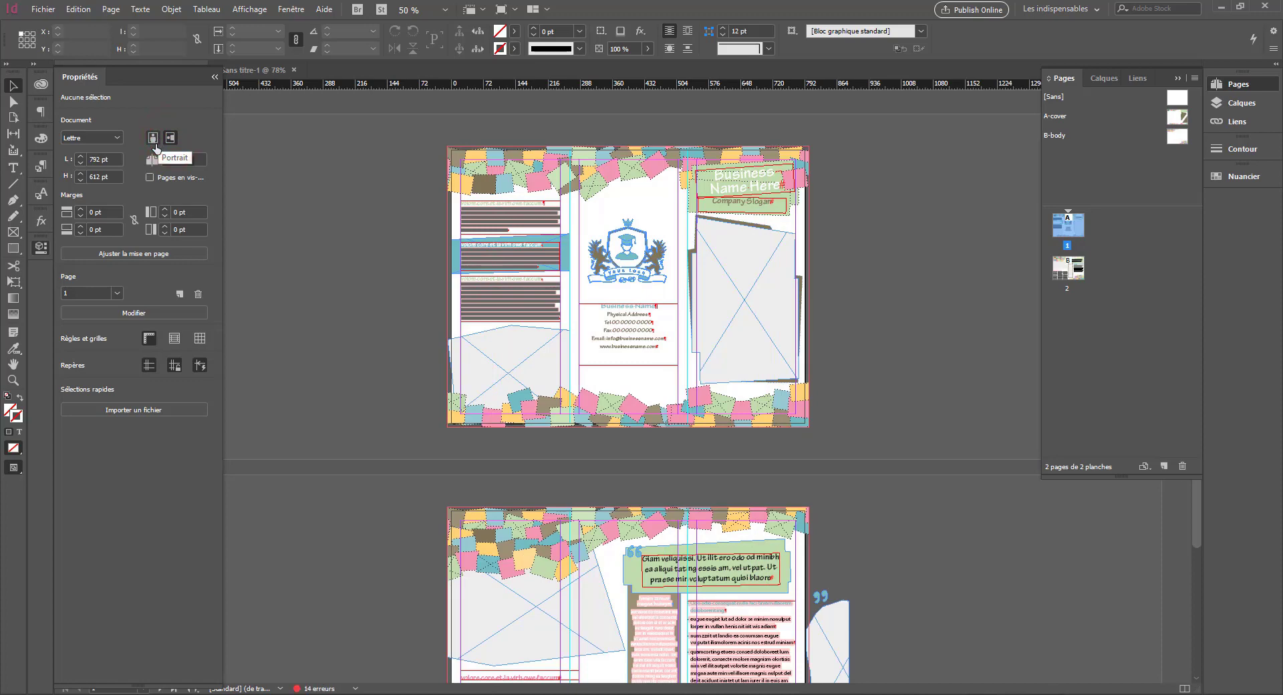
{"action": "left_click", "coordinate": [153, 139]}
{"action": "left_click", "coordinate": [171, 138]}
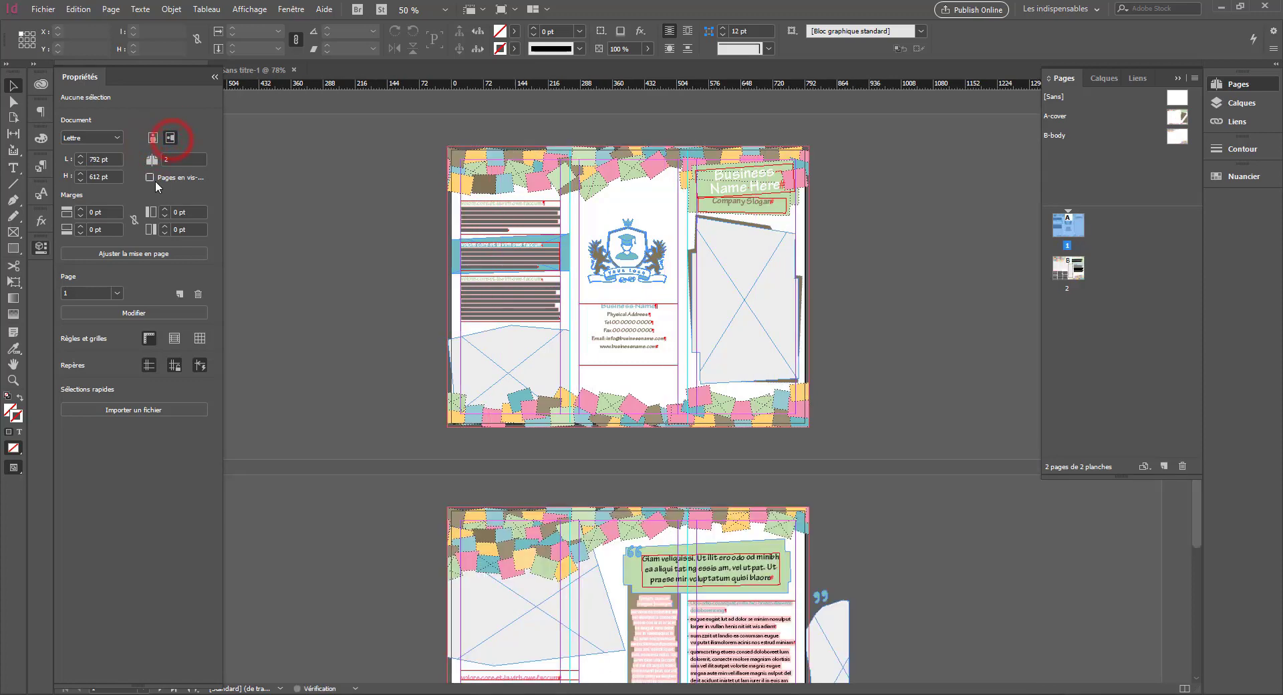
Step: Set the document's page width to 800 pt
{"action": "triple_click", "coordinate": [82, 156]}
{"action": "left_click", "coordinate": [81, 155]}
{"action": "left_click", "coordinate": [81, 156]}
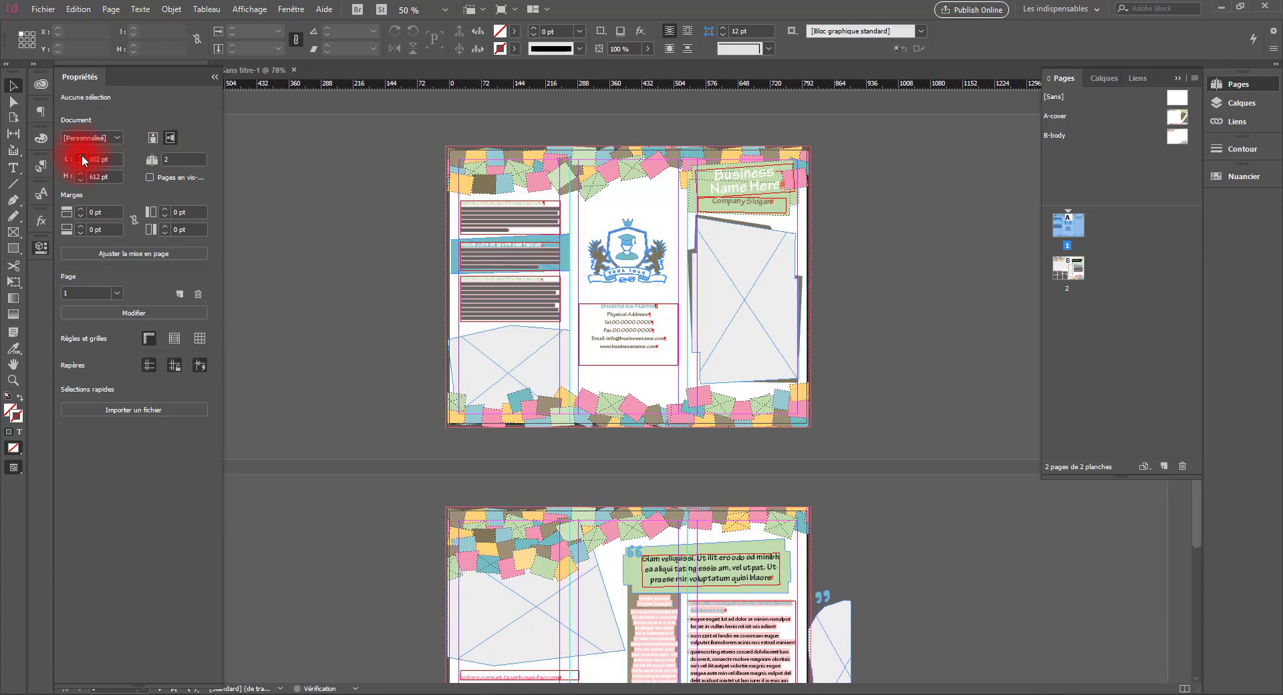
{"action": "left_click", "coordinate": [81, 155]}
{"action": "left_click", "coordinate": [81, 155]}
{"action": "left_click", "coordinate": [80, 163]}
{"action": "left_click", "coordinate": [80, 163]}
{"action": "left_click", "coordinate": [80, 163]}
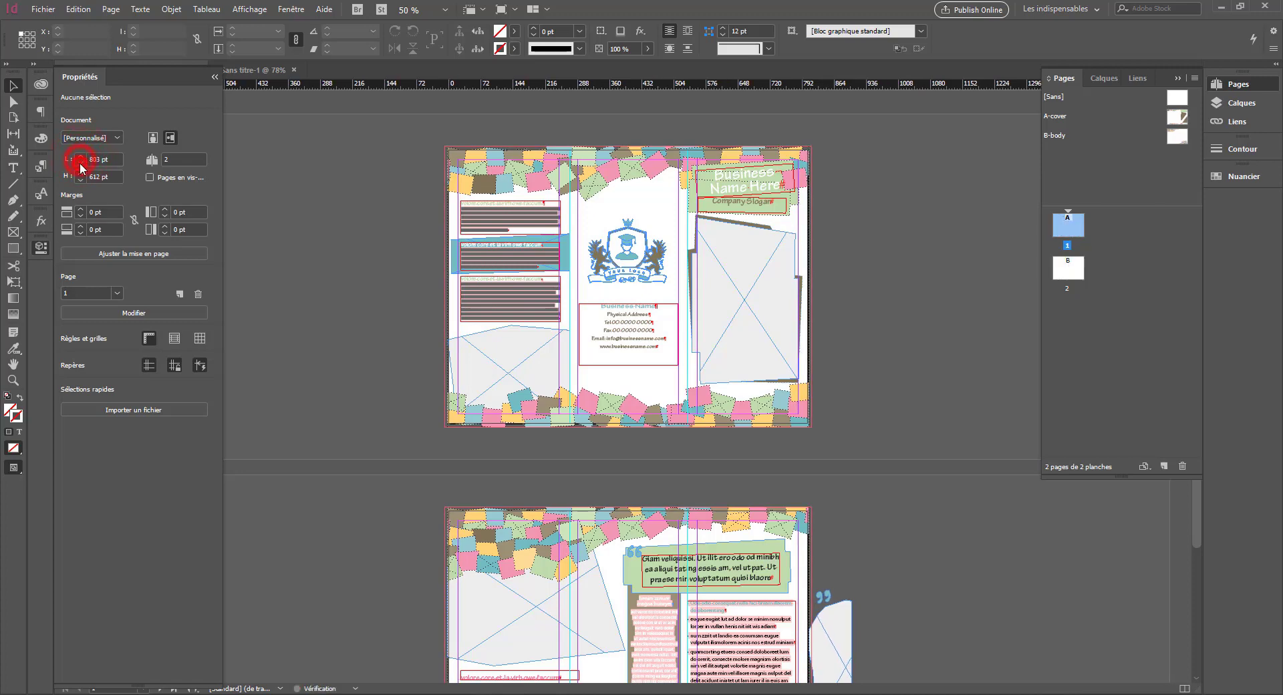
{"action": "left_click", "coordinate": [80, 163]}
{"action": "left_click", "coordinate": [80, 163]}
Step: Enable facing pages for the document and disable them again
{"action": "left_click", "coordinate": [175, 159]}
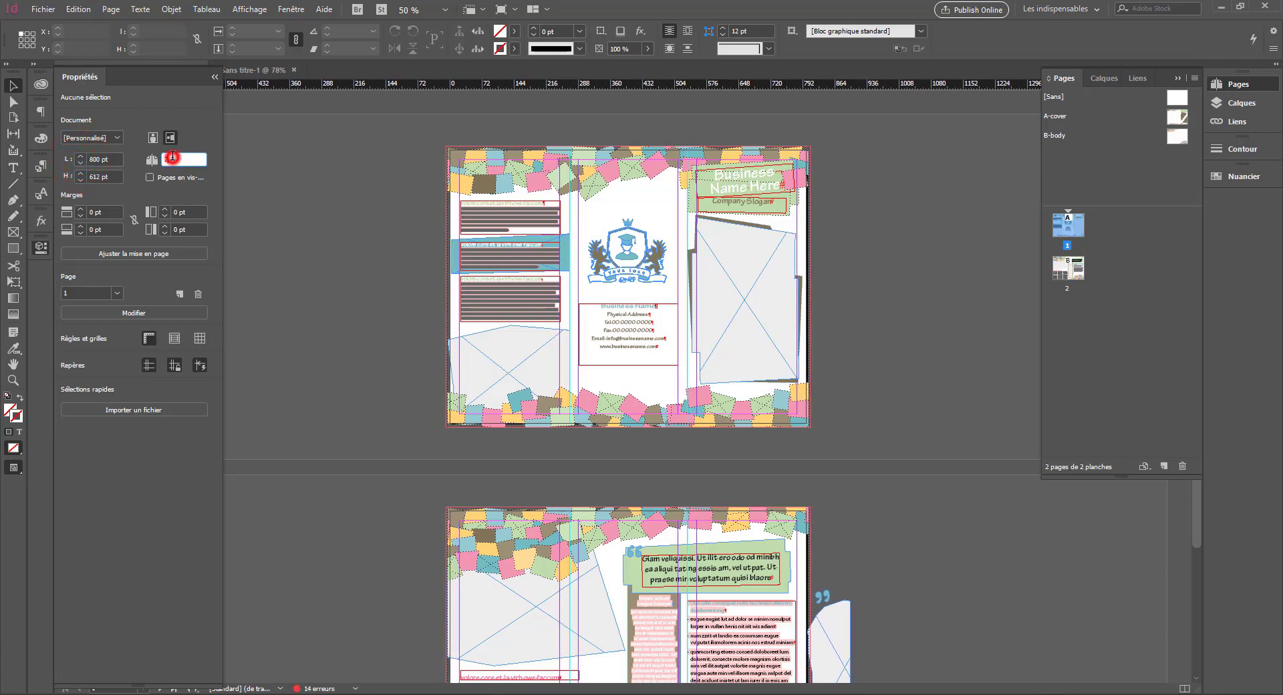
{"action": "left_click", "coordinate": [150, 176]}
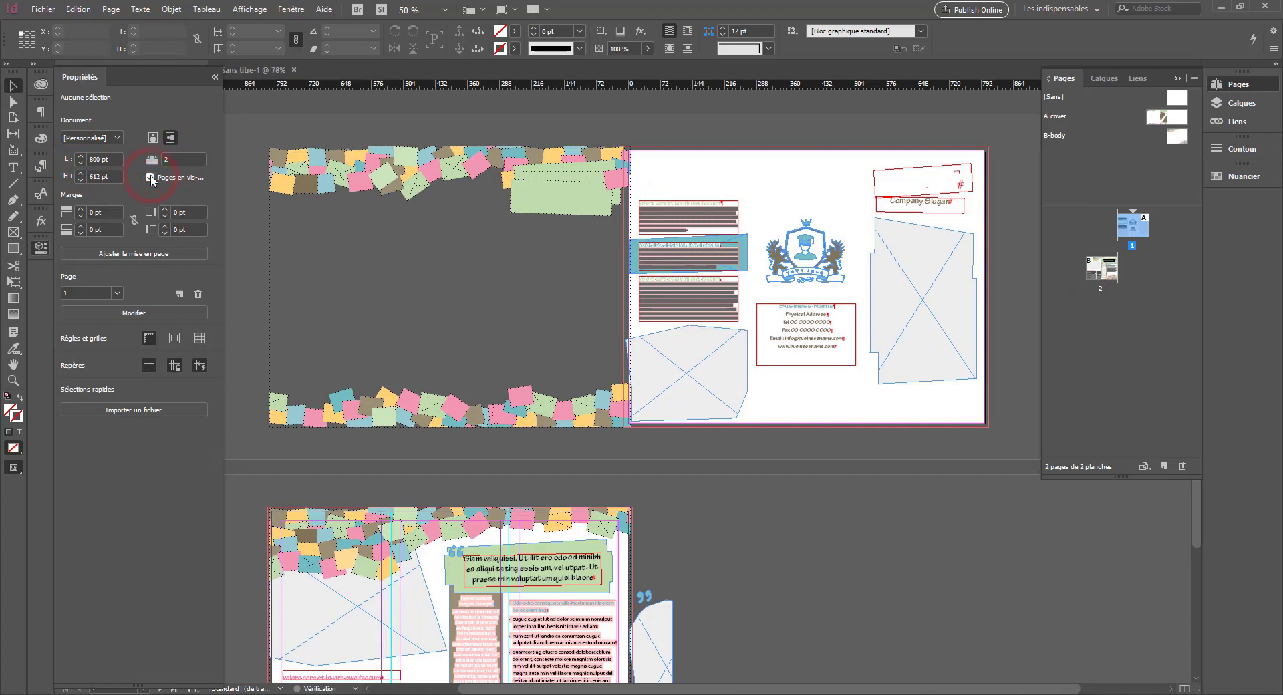
{"action": "left_click", "coordinate": [150, 177]}
{"action": "left_click", "coordinate": [150, 176]}
{"action": "left_click", "coordinate": [150, 177]}
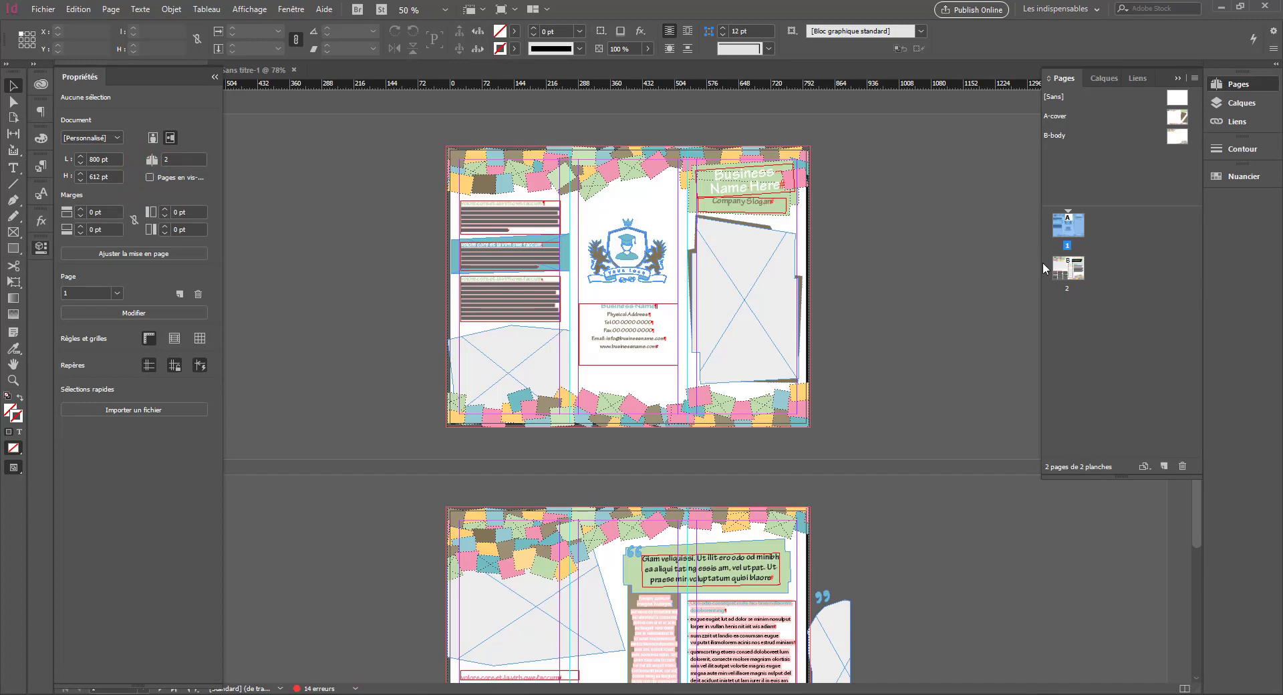
Step: Move the second brochure page ahead of the first one
{"action": "left_click_drag", "start_coordinate": [1068, 269], "coordinate": [1075, 225]}
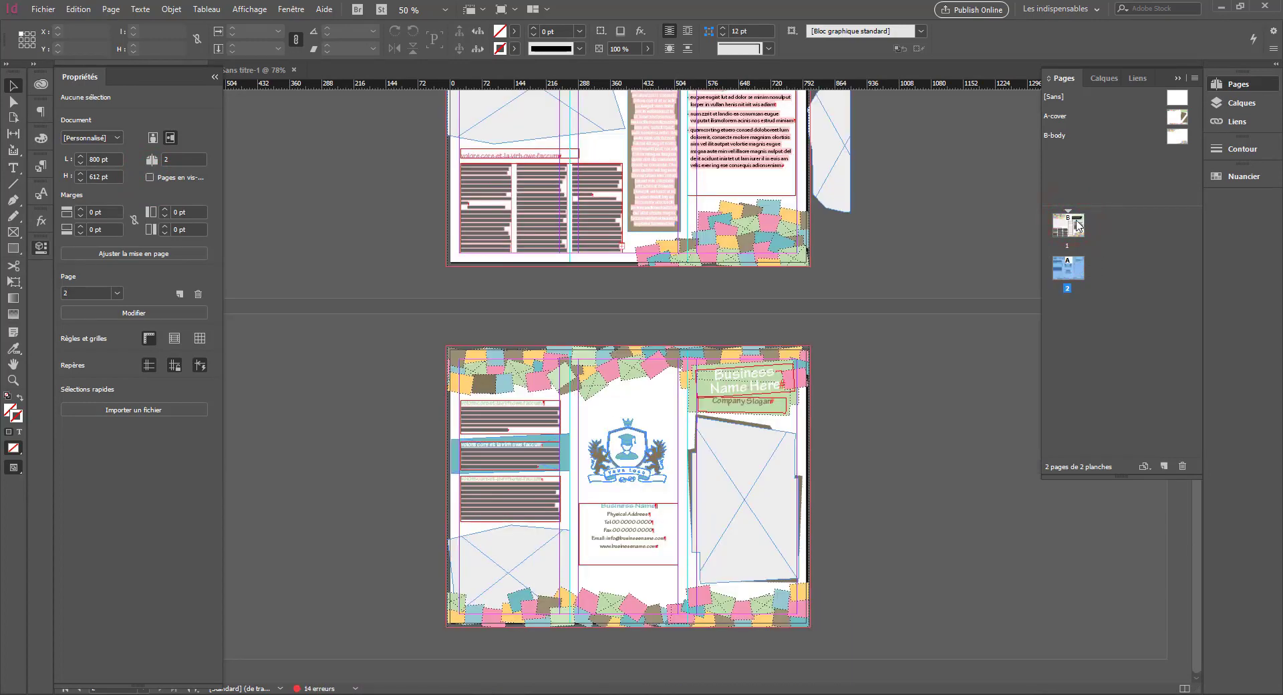
{"action": "scroll", "coordinate": [863, 291], "scroll_direction": "up", "scroll_amount": 2}
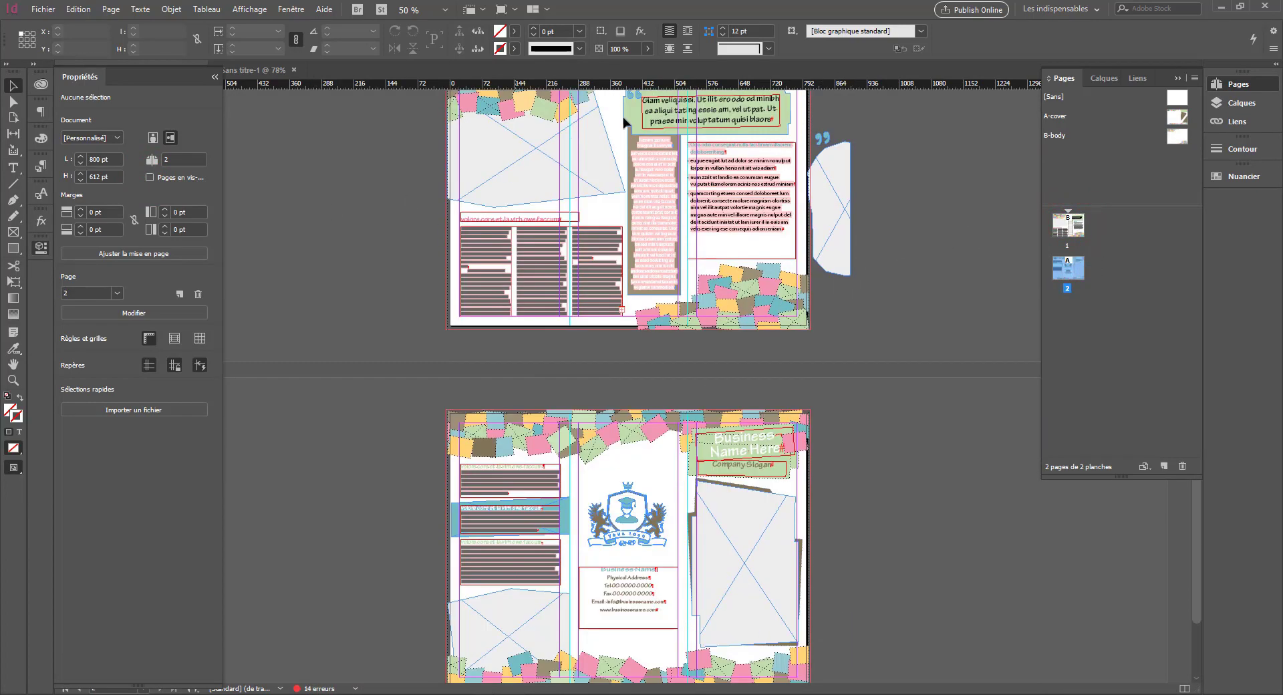
Step: Try swapping the two pages with facing pages enabled, undoing the swap and disabling facing pages
{"action": "left_click", "coordinate": [152, 178]}
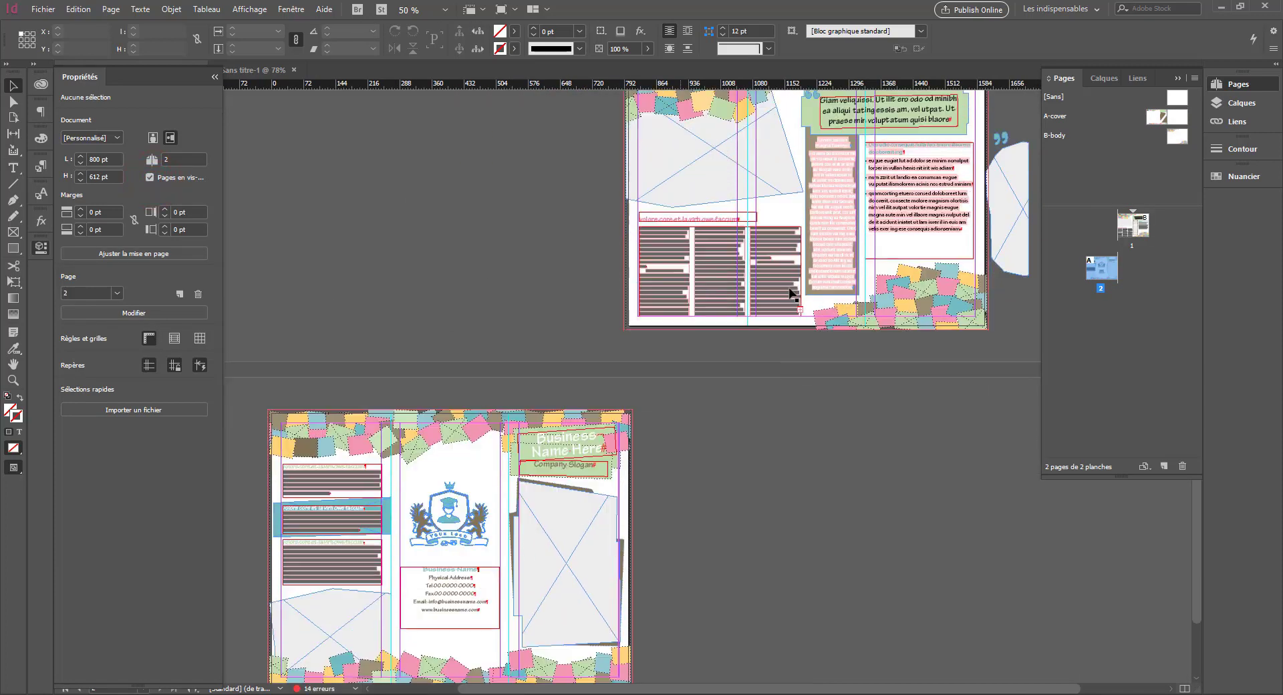
{"action": "double_click", "coordinate": [1131, 223]}
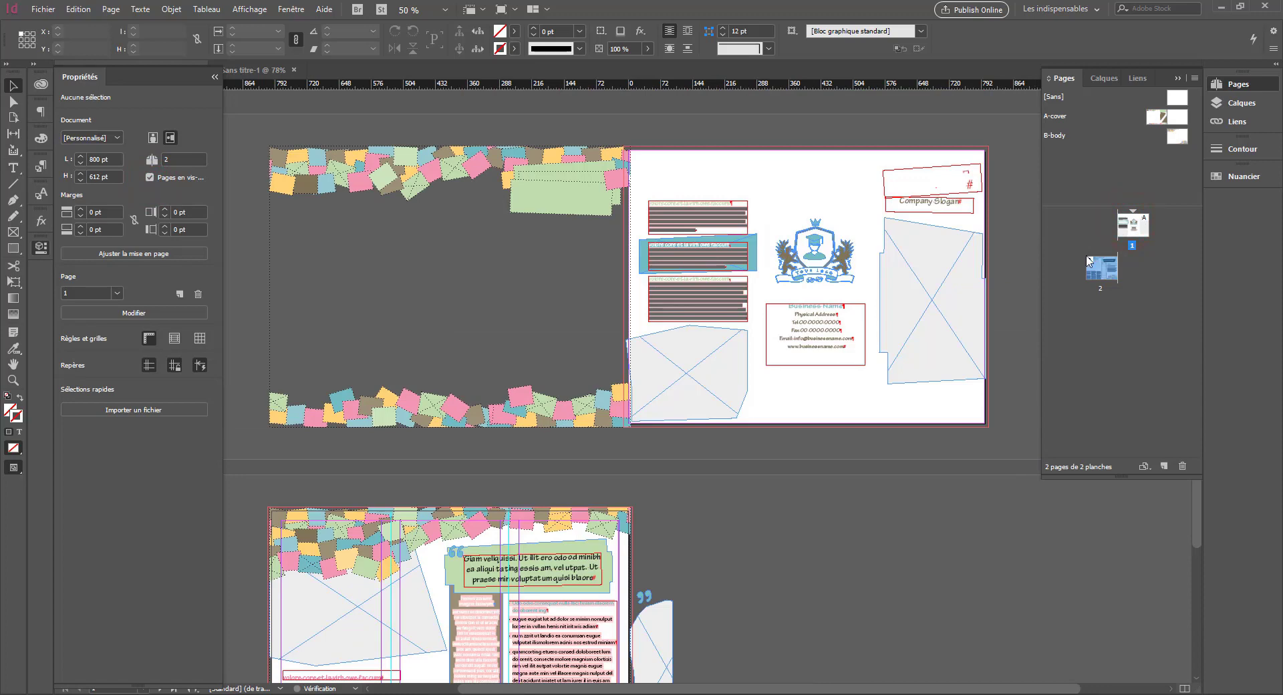
{"action": "key", "text": "ctrl+z"}
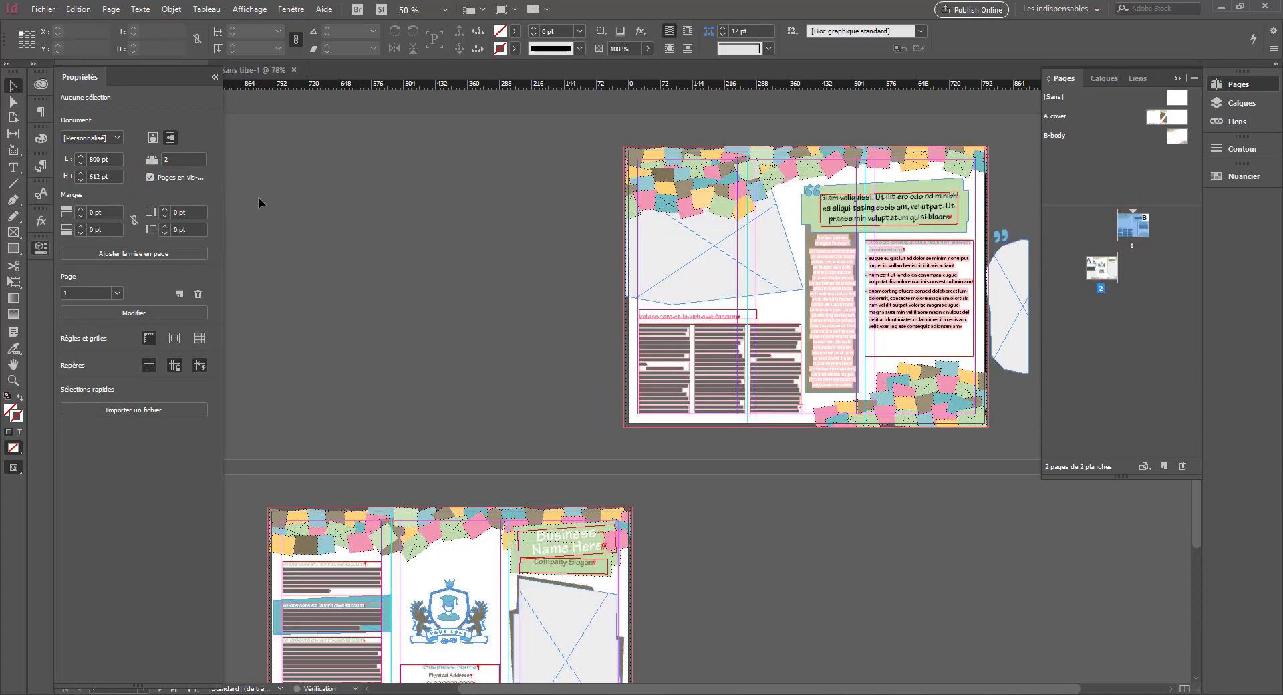
{"action": "left_click", "coordinate": [150, 178]}
Step: Increase the document's page count to 6
{"action": "left_click", "coordinate": [186, 160]}
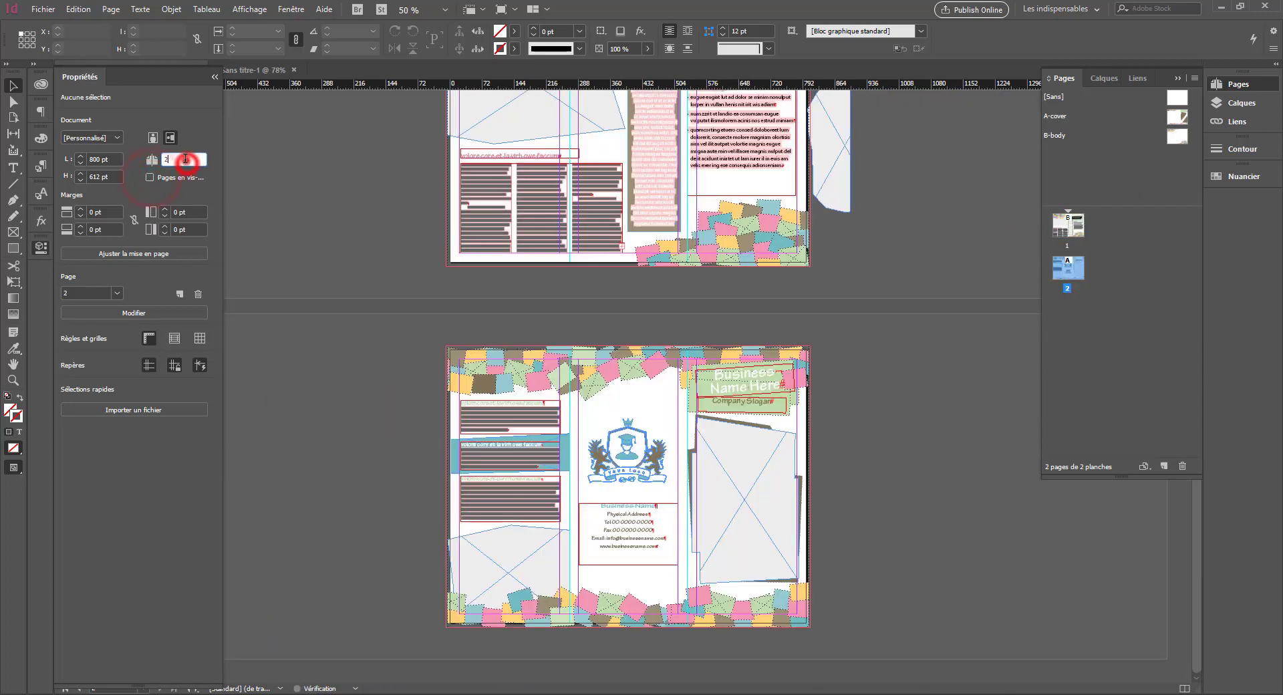
{"action": "key", "text": "Up"}
{"action": "key", "text": "Up"}
{"action": "key", "text": "Up"}
{"action": "key", "text": "Up"}
{"action": "key", "text": "Up"}
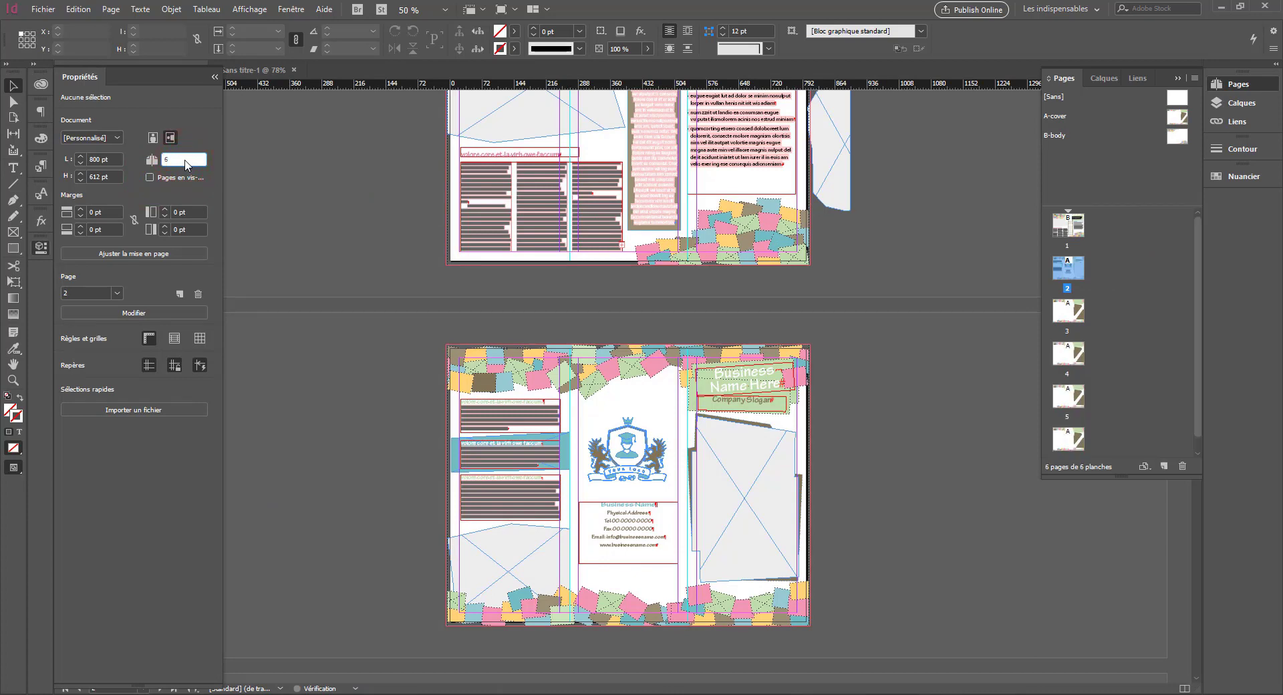
Step: Reduce the page count to 1 and undo the removal to restore the two-page brochure
{"action": "key", "text": "Down"}
{"action": "key", "text": "Down"}
{"action": "key", "text": "Down"}
{"action": "key", "text": "Down"}
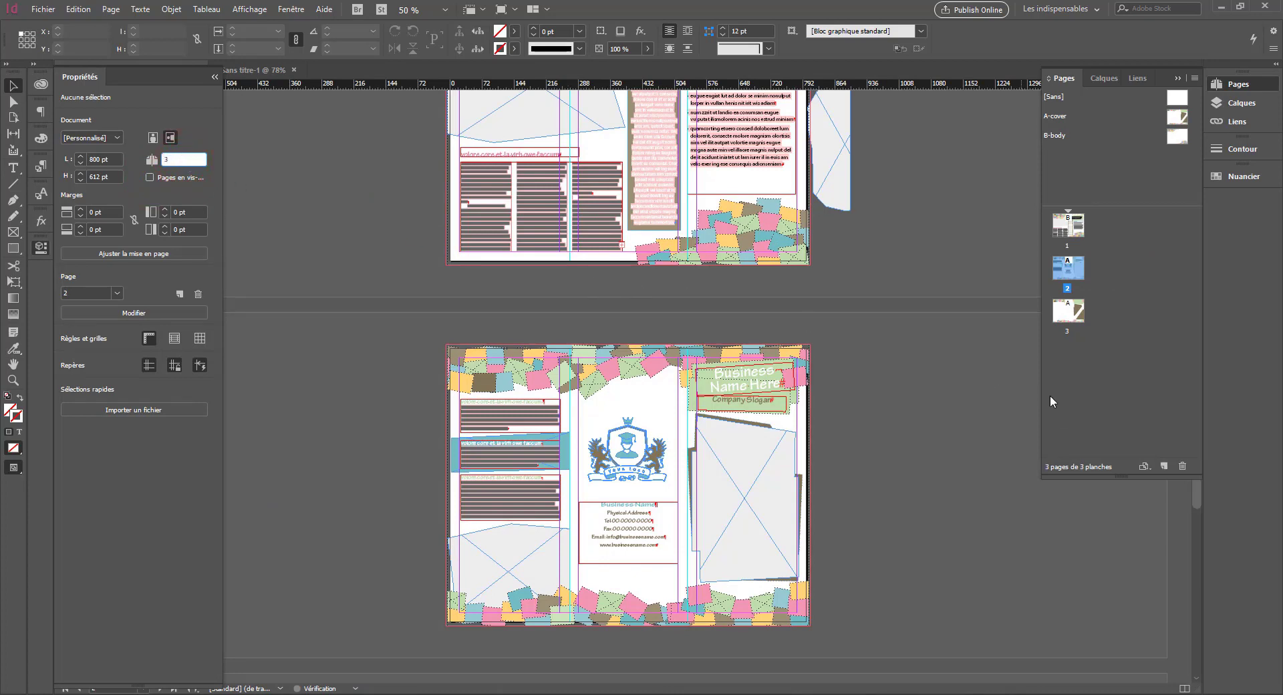
{"action": "left_click", "coordinate": [1174, 467]}
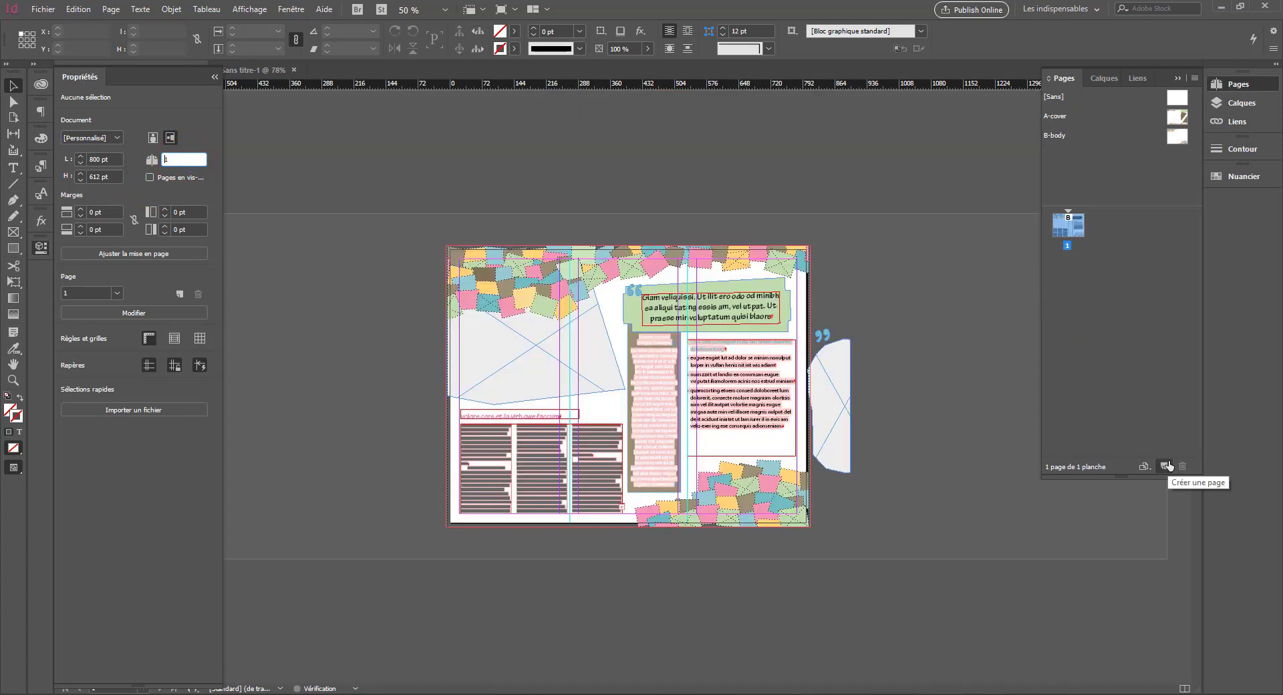
{"action": "key", "text": "ctrl+z"}
{"action": "key", "text": "ctrl+z"}
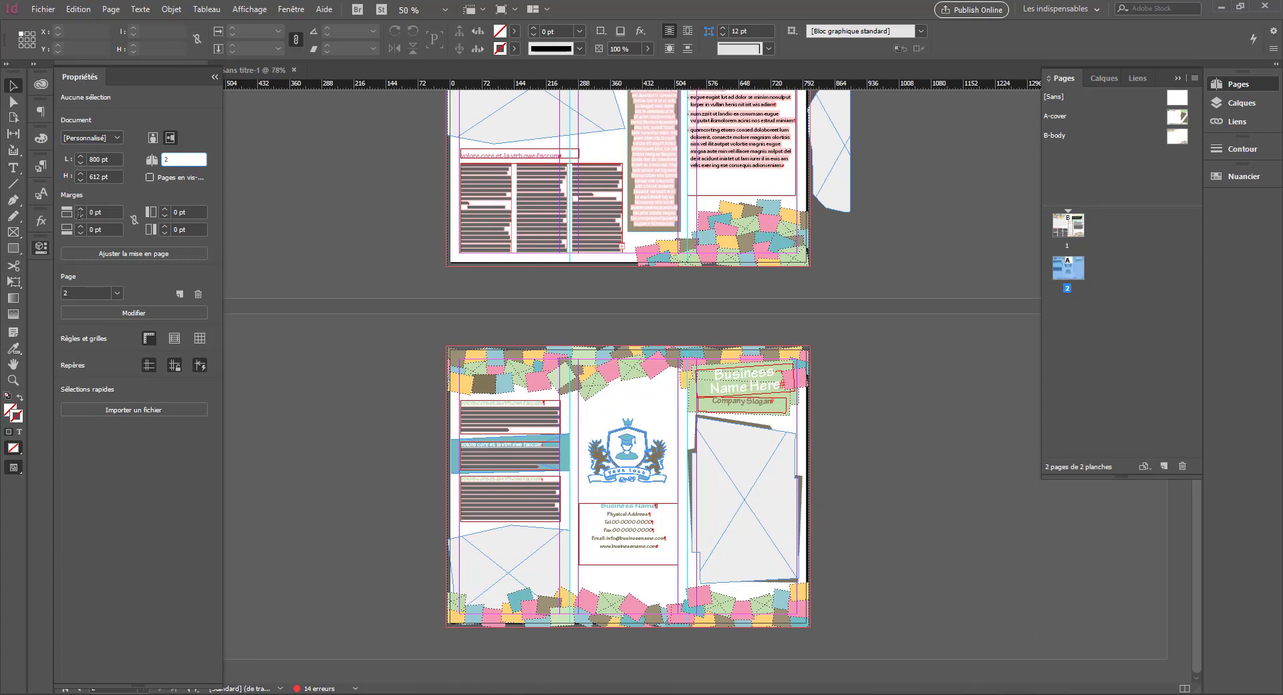
Step: Try a larger left margin and link the four page margins at 0 pt
{"action": "scroll", "coordinate": [456, 254], "scroll_direction": "up", "scroll_amount": 3}
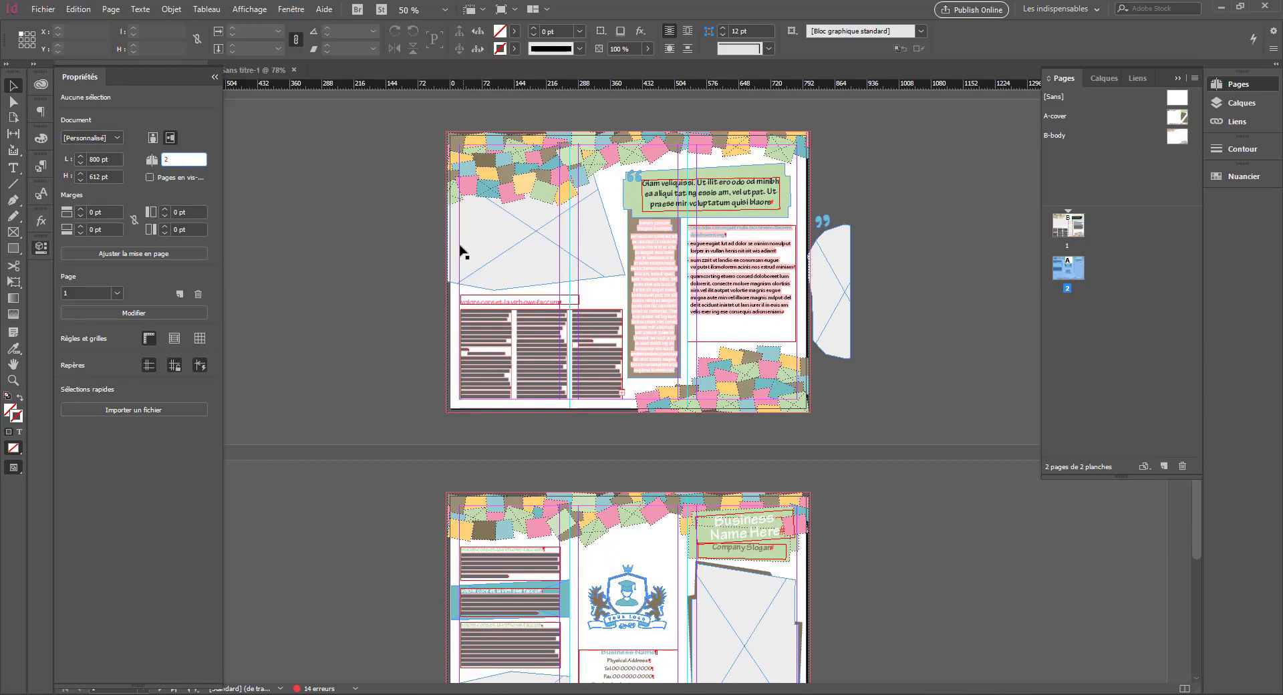
{"action": "left_click", "coordinate": [165, 209]}
{"action": "left_click", "coordinate": [165, 209]}
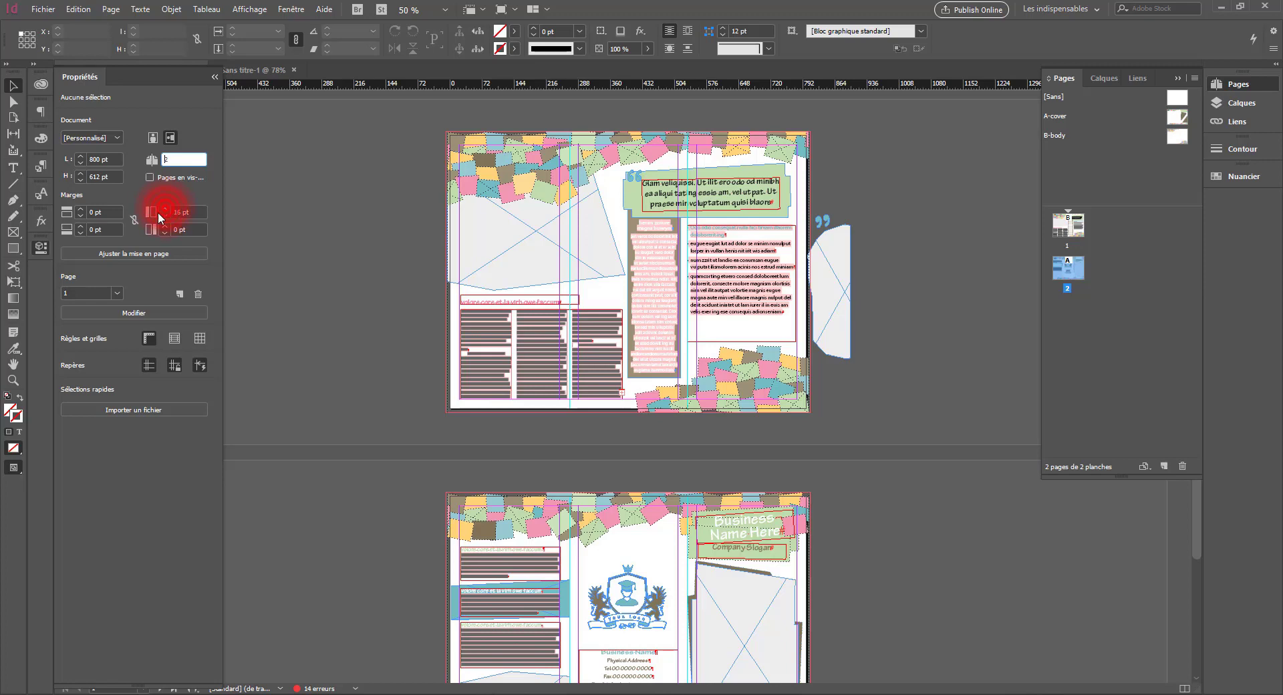
{"action": "left_click", "coordinate": [135, 219]}
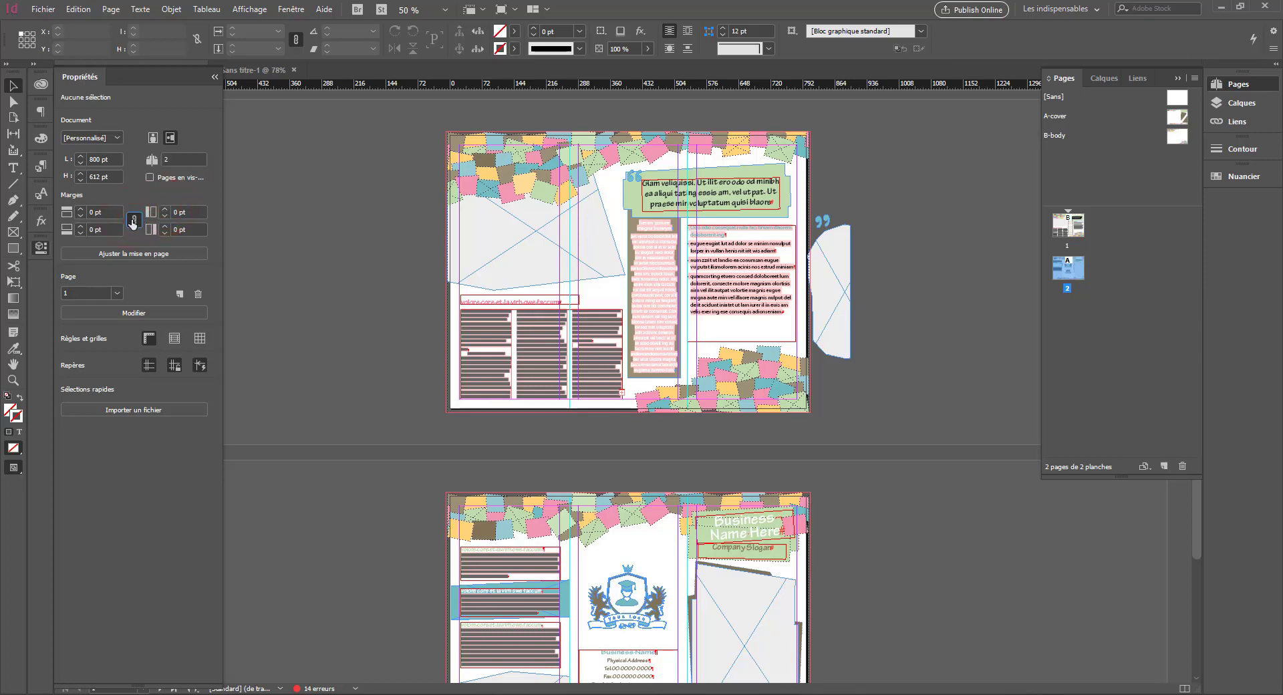
Step: Try linked document margins of 12 pt and reset them to 0 pt
{"action": "left_click", "coordinate": [166, 210]}
{"action": "left_click", "coordinate": [166, 210]}
{"action": "left_click", "coordinate": [150, 213]}
{"action": "type", "text": "0"}
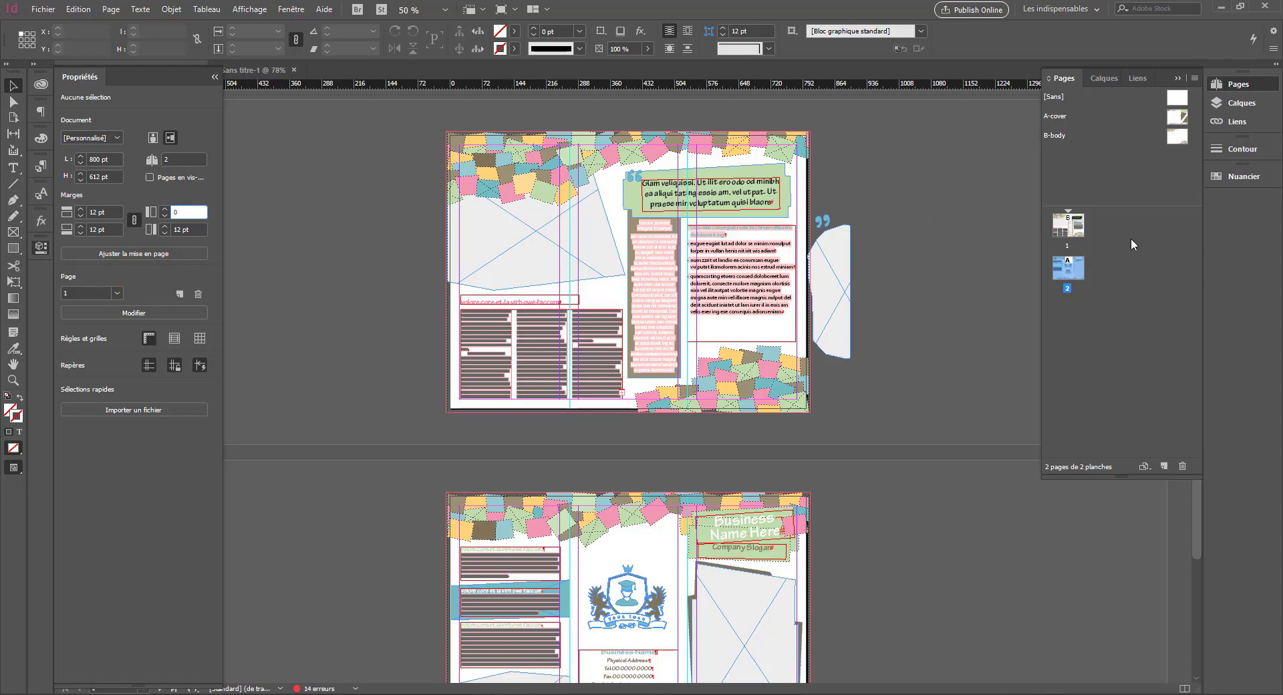
Step: View page 2 of the document and return to page 1
{"action": "left_click", "coordinate": [1067, 226]}
{"action": "left_click", "coordinate": [117, 293]}
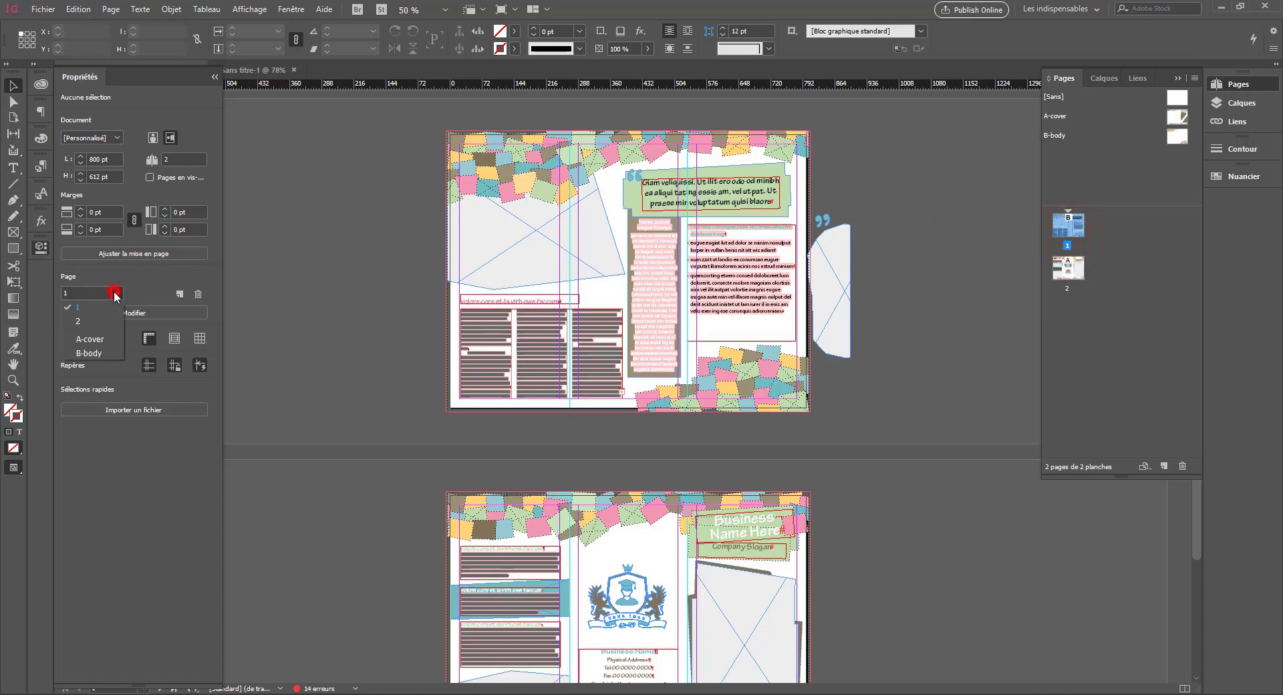
{"action": "left_click", "coordinate": [78, 321]}
{"action": "left_click", "coordinate": [117, 292]}
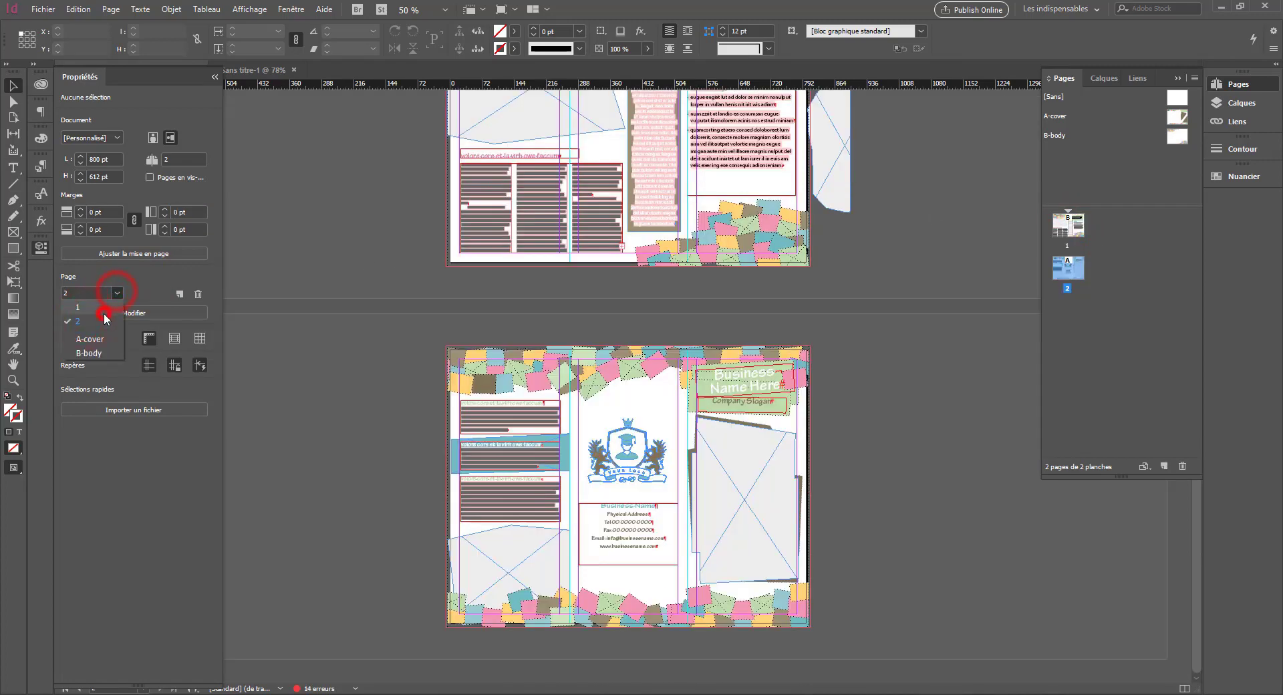
{"action": "left_click", "coordinate": [84, 308]}
Step: Start editing page 1, try portrait orientation for it and restore landscape
{"action": "left_click", "coordinate": [134, 311]}
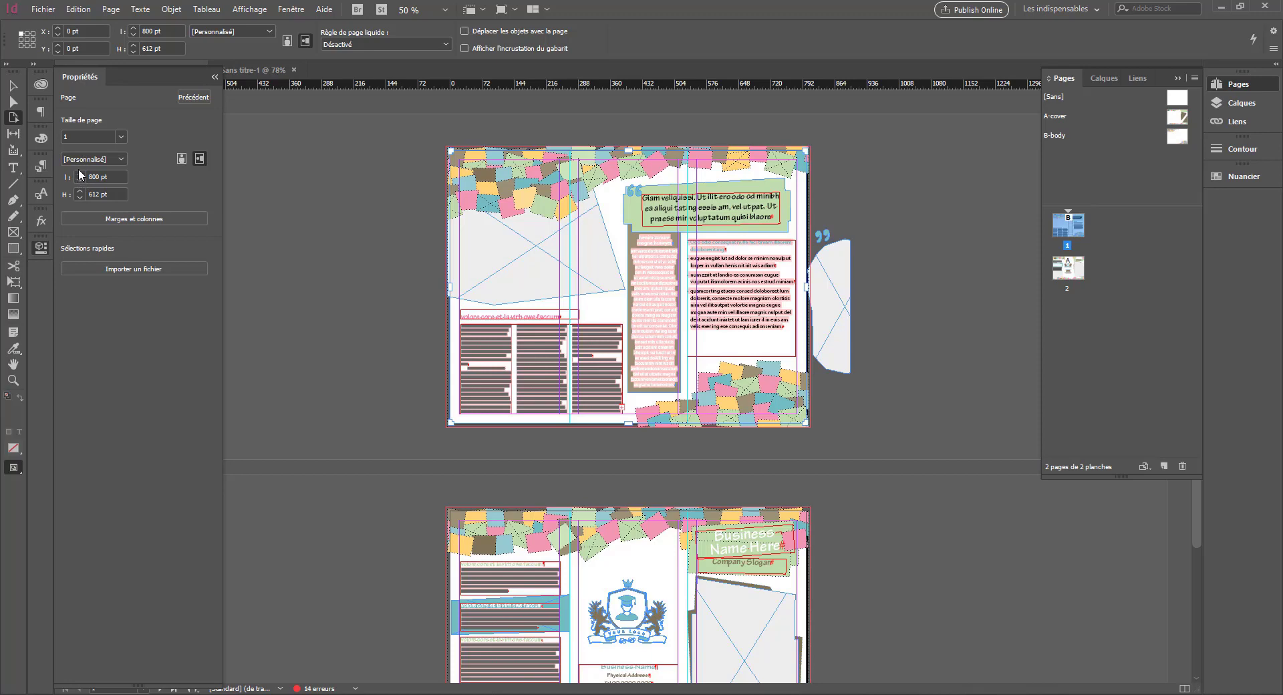
{"action": "left_click", "coordinate": [181, 158]}
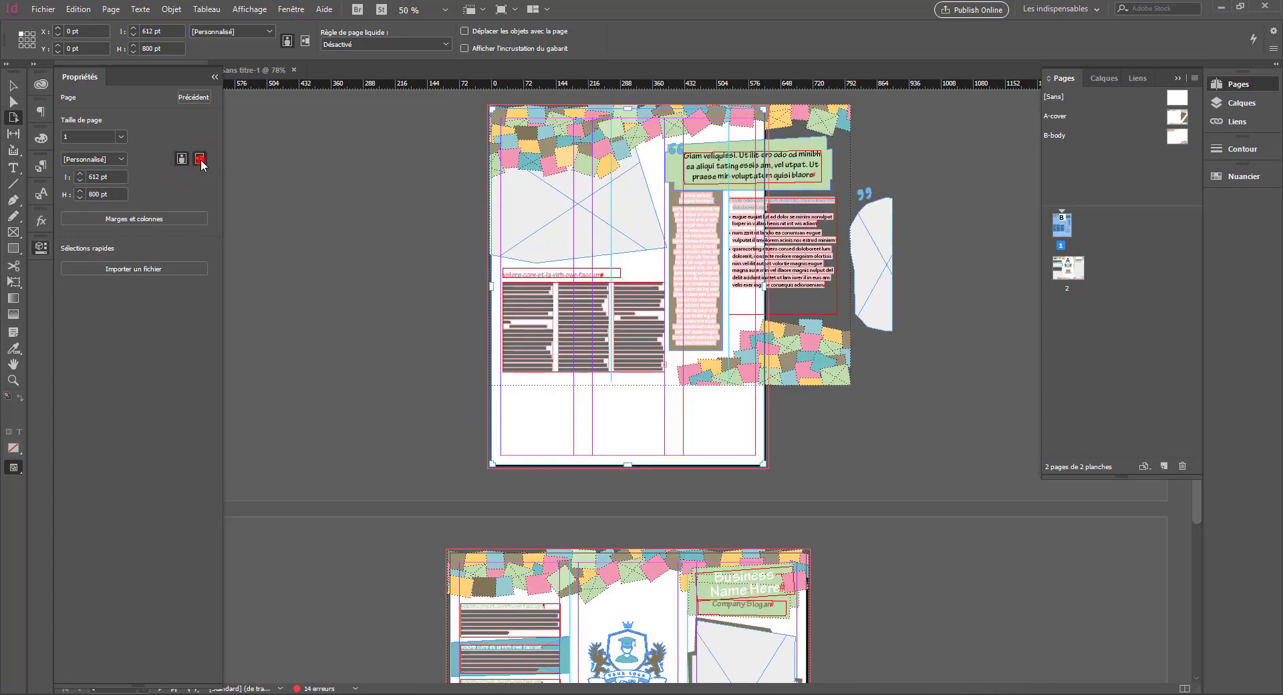
{"action": "left_click", "coordinate": [199, 158]}
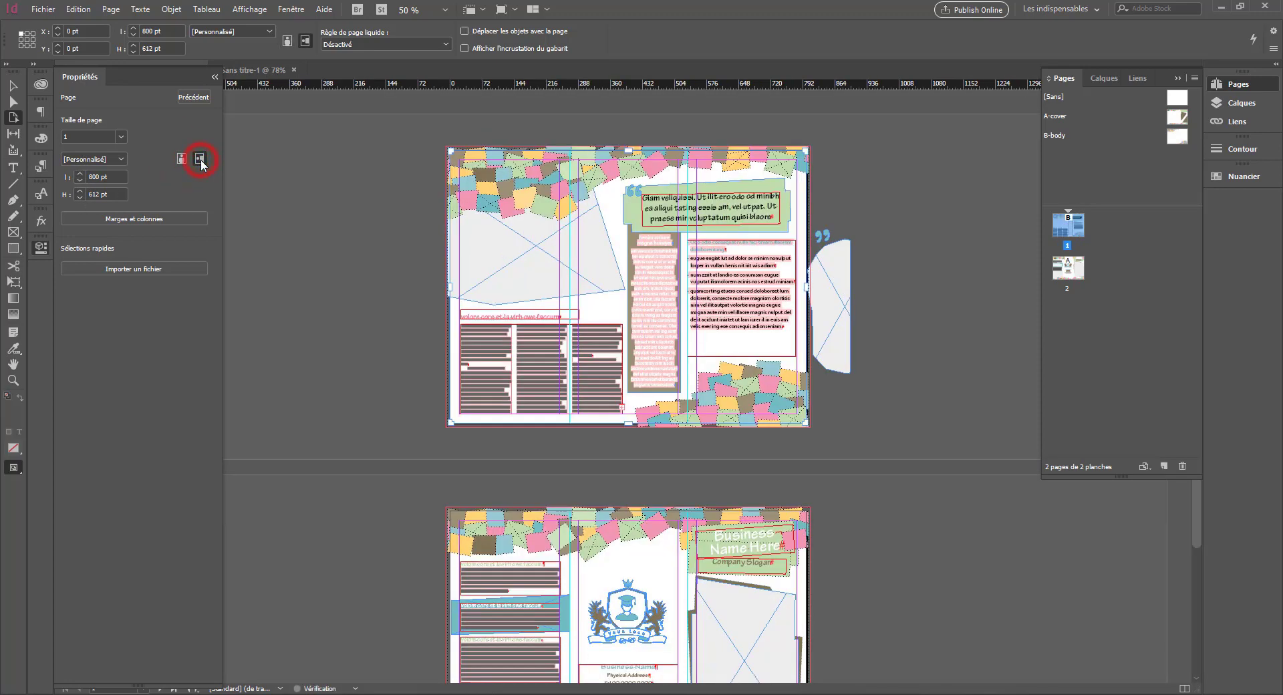
Step: Preview linked margins of 34 pt on page 1 with automatic layout adjustment enabled
{"action": "left_click", "coordinate": [107, 219]}
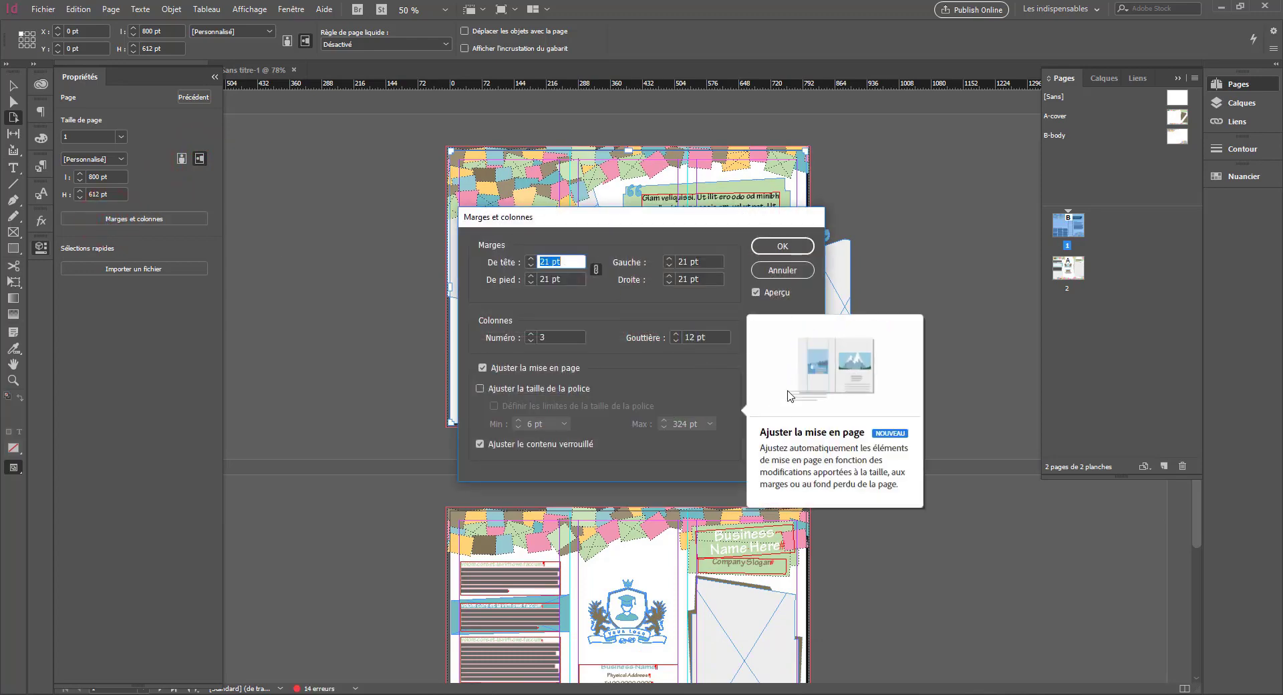
{"action": "left_click", "coordinate": [696, 390]}
{"action": "left_click", "coordinate": [483, 367]}
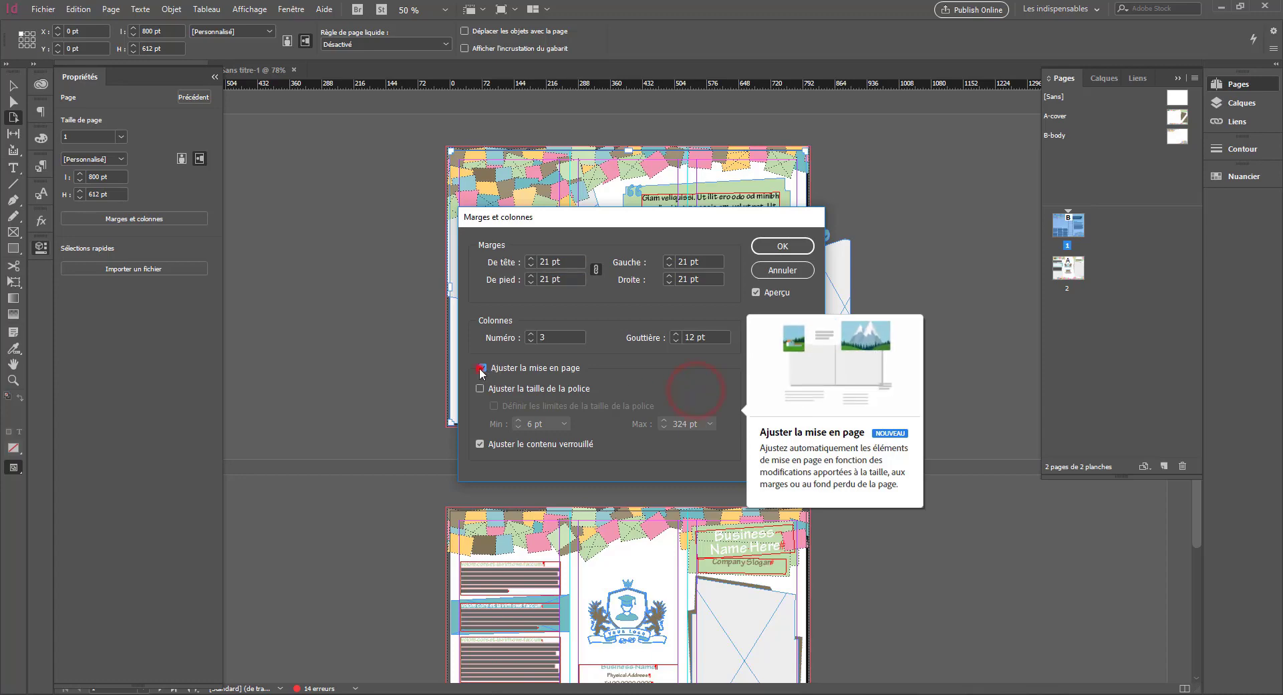
{"action": "left_click", "coordinate": [484, 370]}
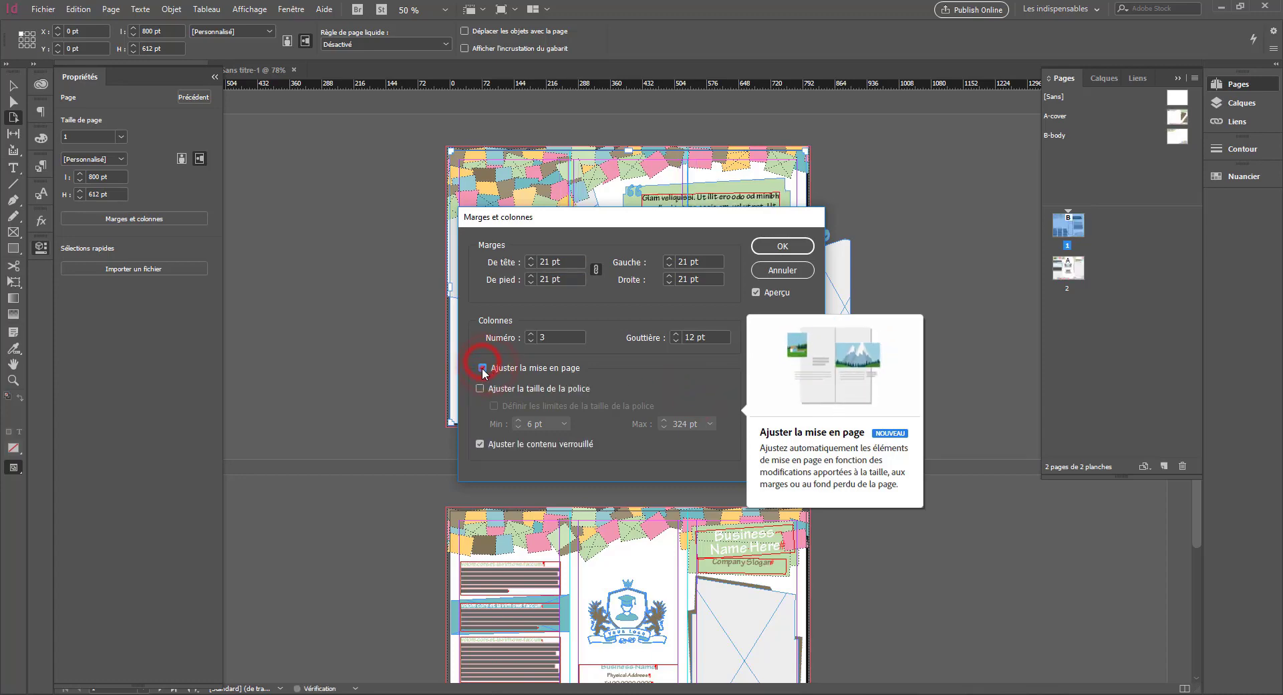
{"action": "left_click", "coordinate": [597, 228]}
{"action": "left_click_drag", "start_coordinate": [615, 230], "coordinate": [1033, 234]}
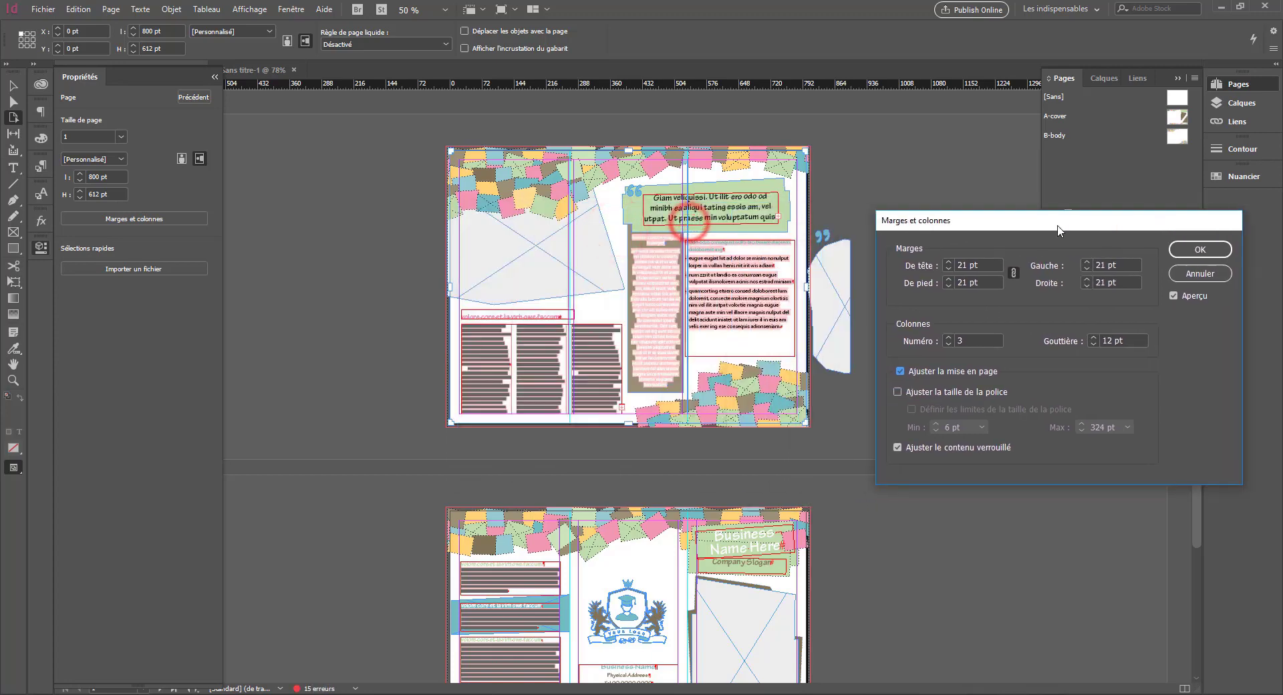
{"action": "left_click", "coordinate": [948, 262]}
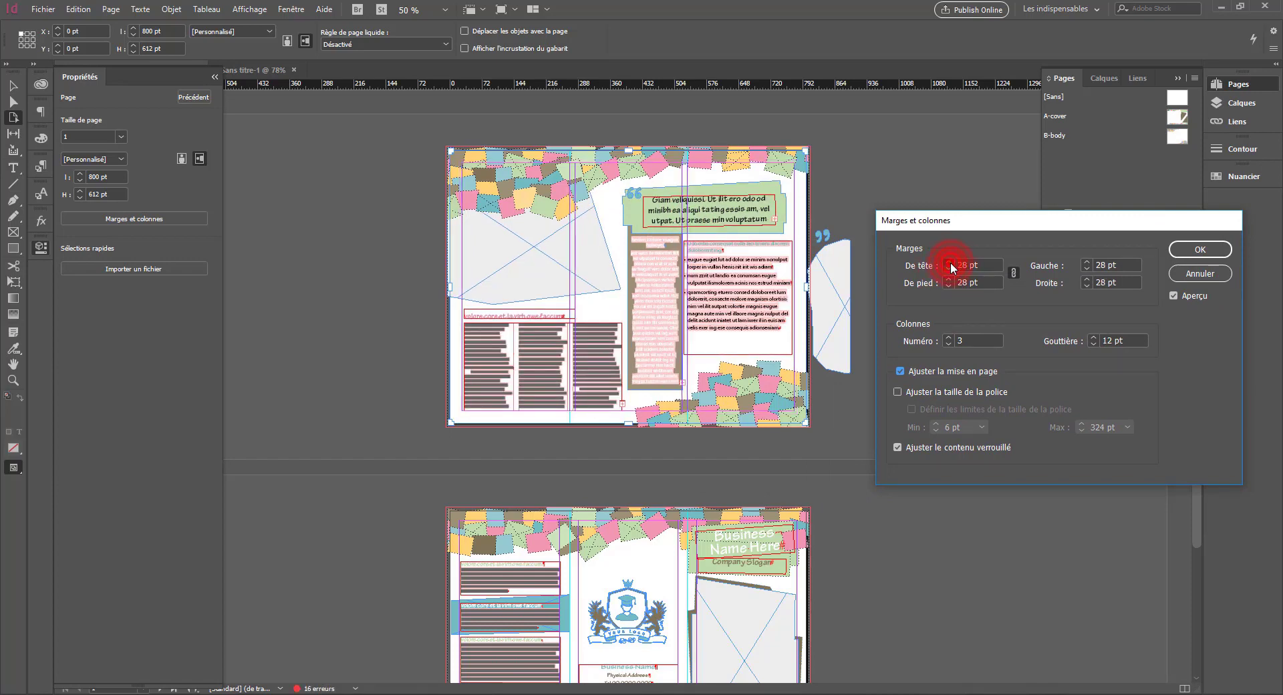
{"action": "left_click", "coordinate": [949, 262]}
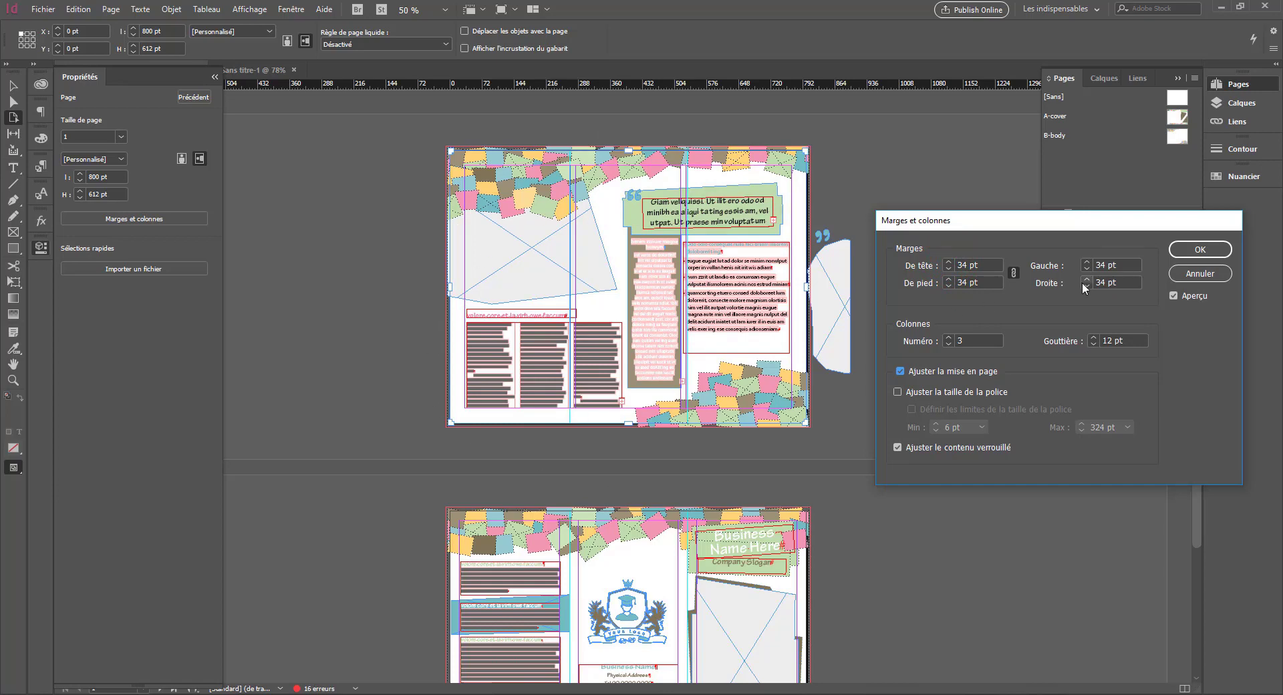
Step: Preview 4 columns on page 1, return to 3 and cancel the margin and column changes
{"action": "left_click", "coordinate": [947, 338]}
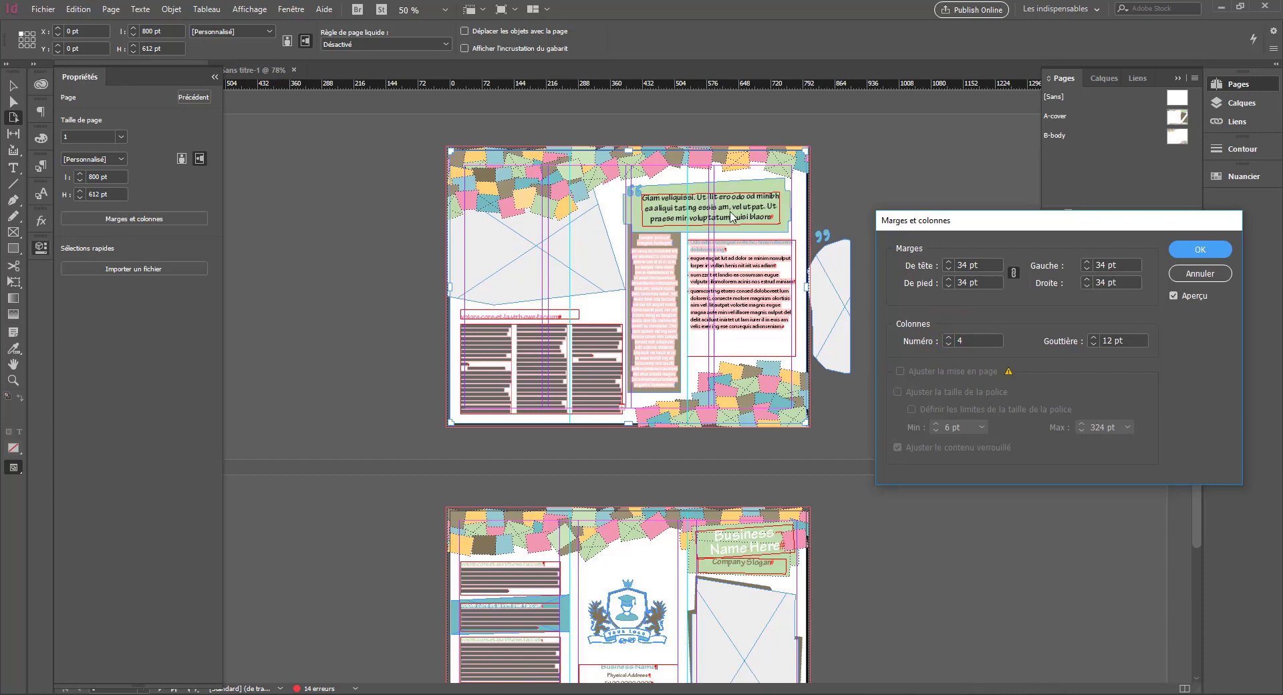
{"action": "left_click", "coordinate": [947, 344]}
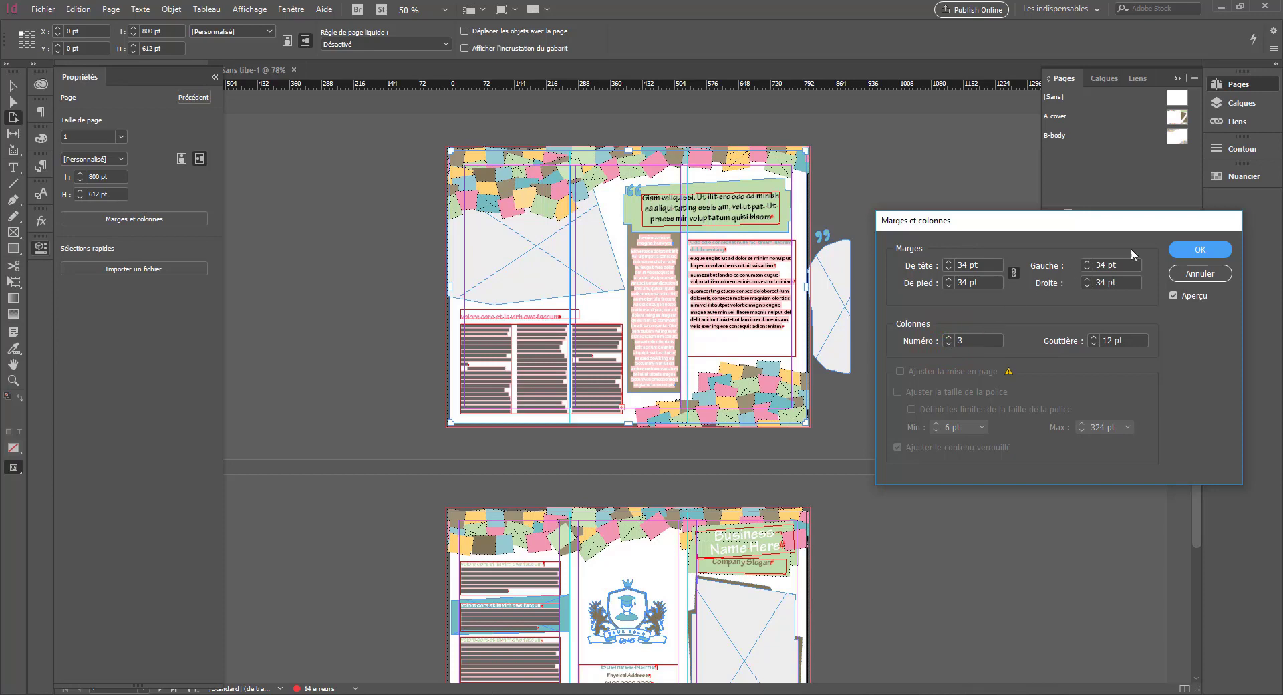
{"action": "left_click", "coordinate": [1189, 274]}
Step: Try importing a seascape image from the Data (D:) drive by loading it for placement
{"action": "left_click", "coordinate": [139, 267]}
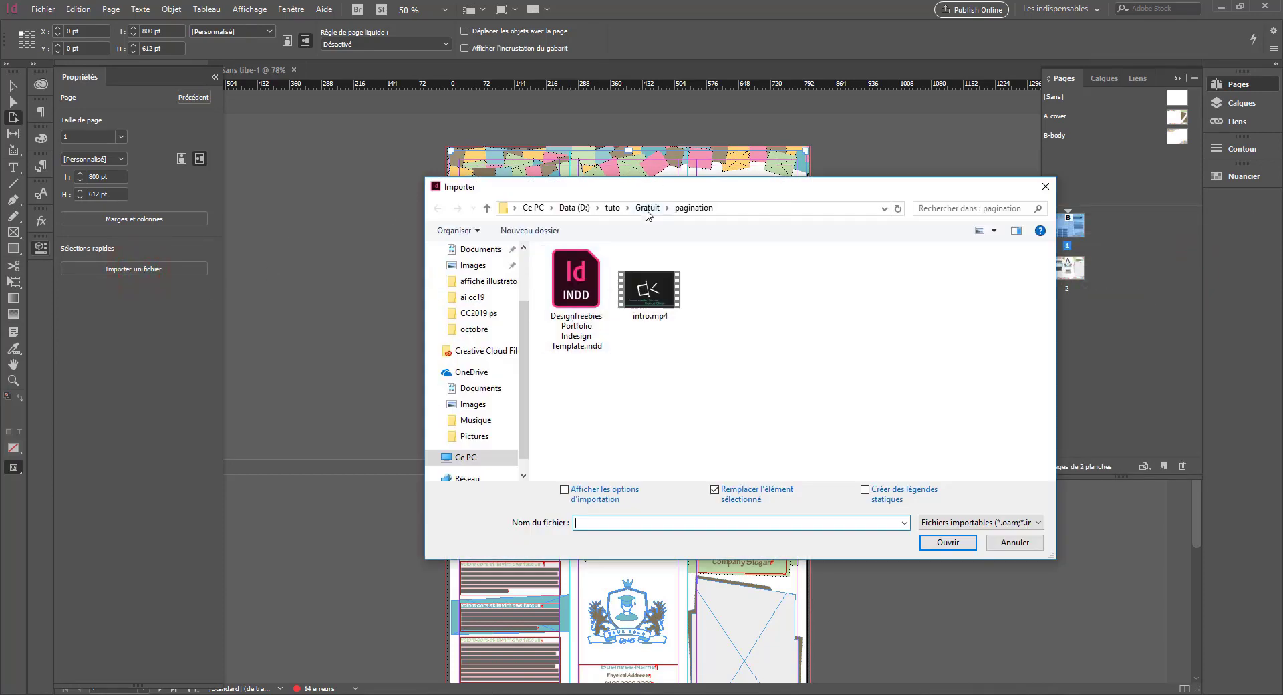
{"action": "left_click", "coordinate": [612, 208]}
{"action": "left_click", "coordinate": [573, 208]}
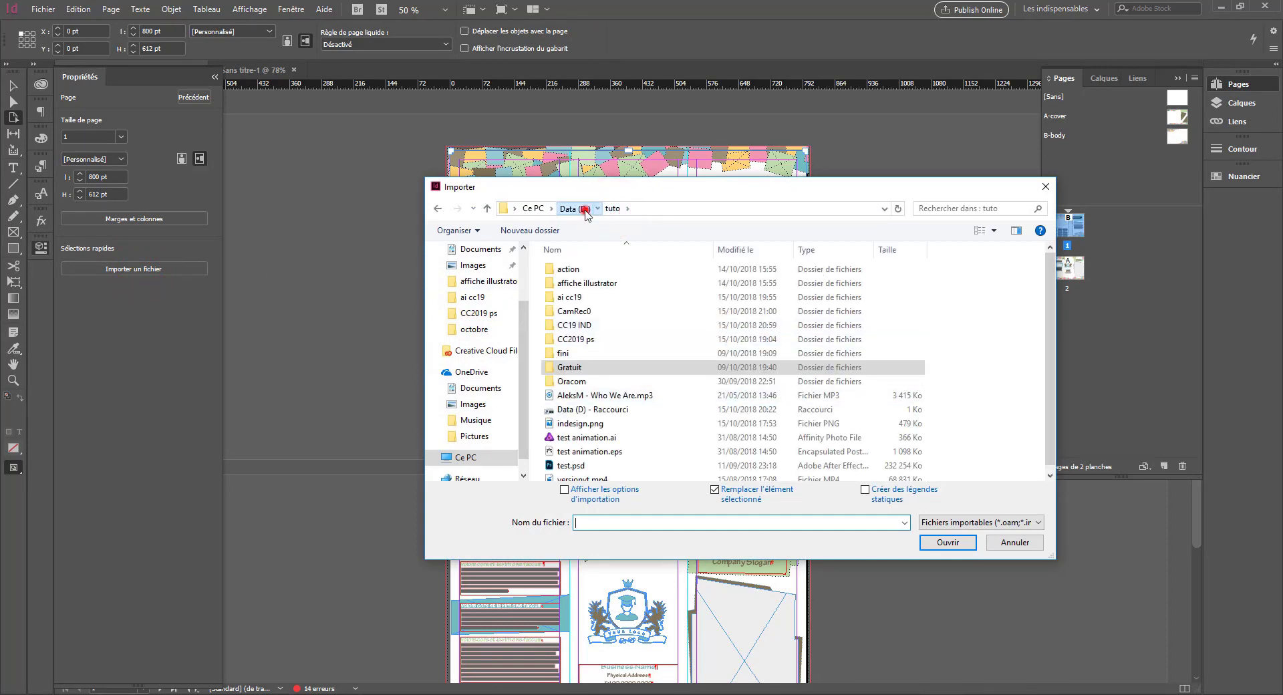
{"action": "double_click", "coordinate": [995, 384]}
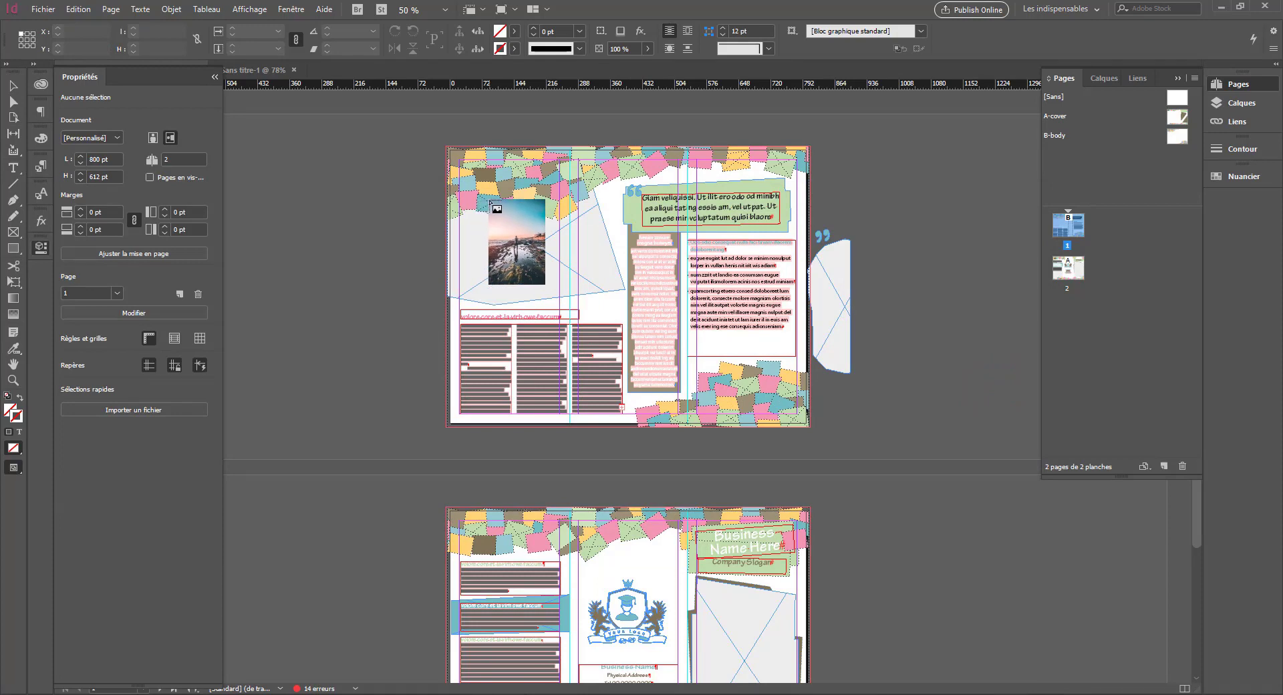
Step: Activate the Page tool and clear the page selection to bring back the document properties
{"action": "key", "text": "shift+p"}
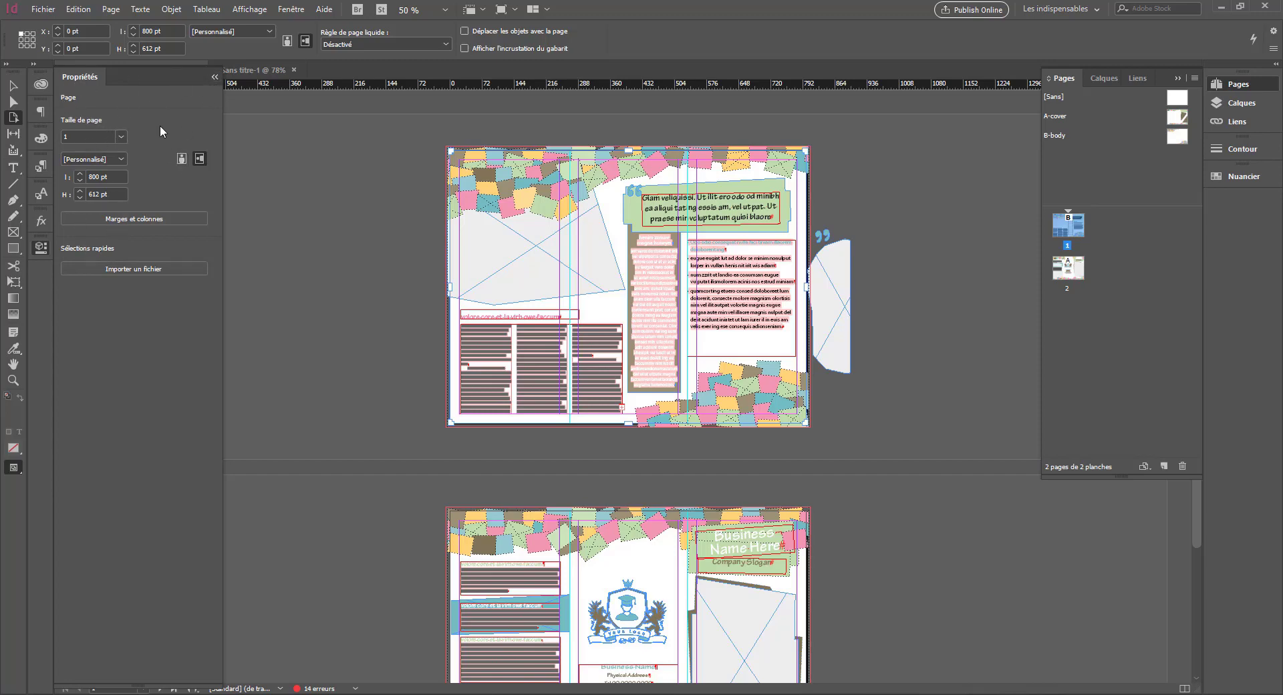
{"action": "left_click", "coordinate": [527, 247]}
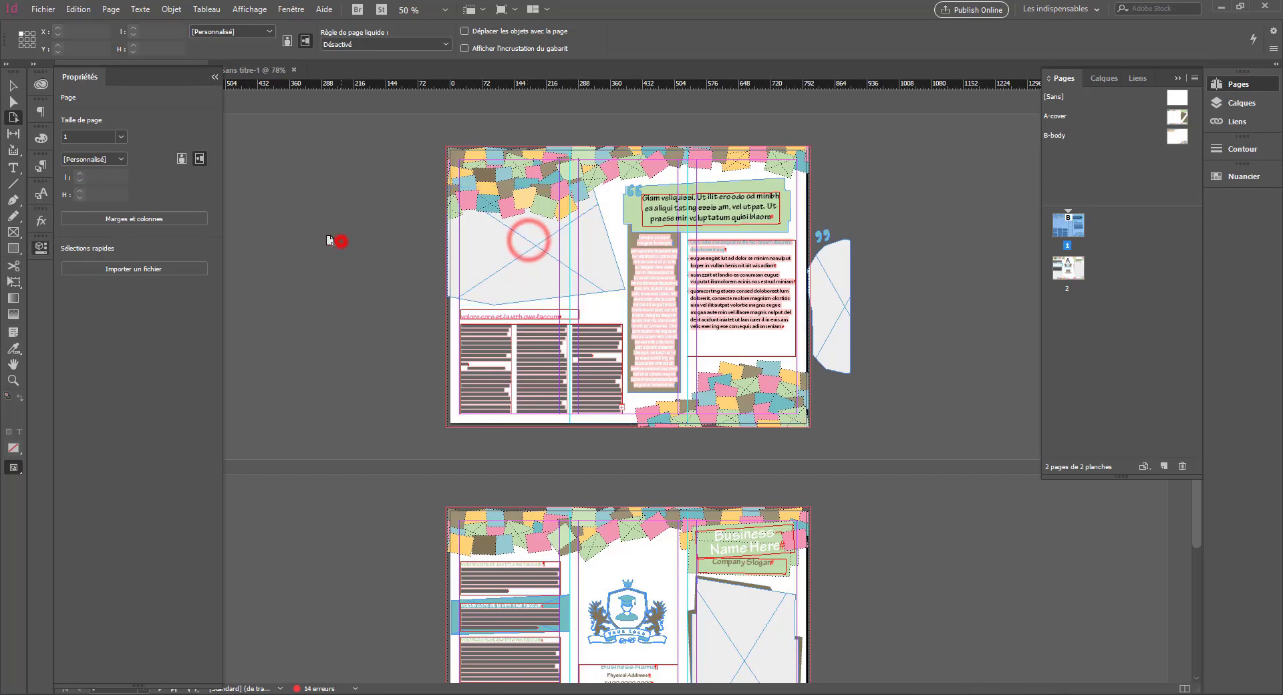
{"action": "left_click", "coordinate": [339, 239]}
{"action": "left_click", "coordinate": [411, 308]}
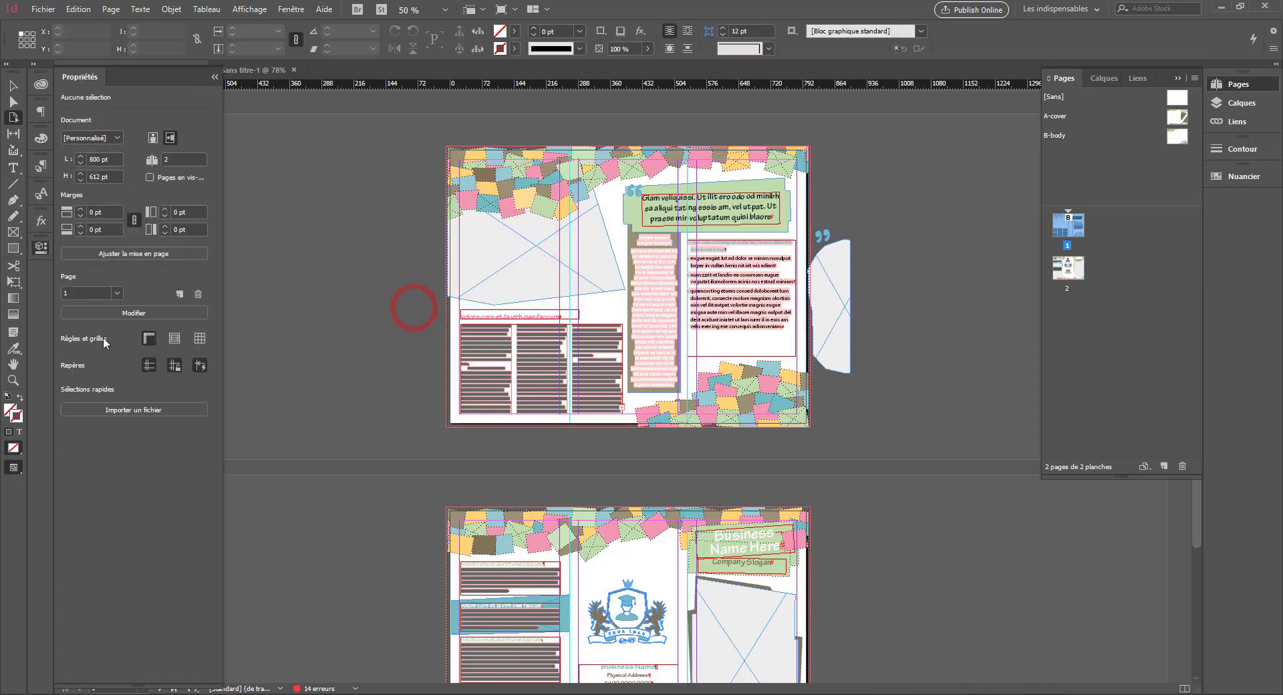
Step: Hide the rulers and show them again
{"action": "left_click", "coordinate": [149, 338]}
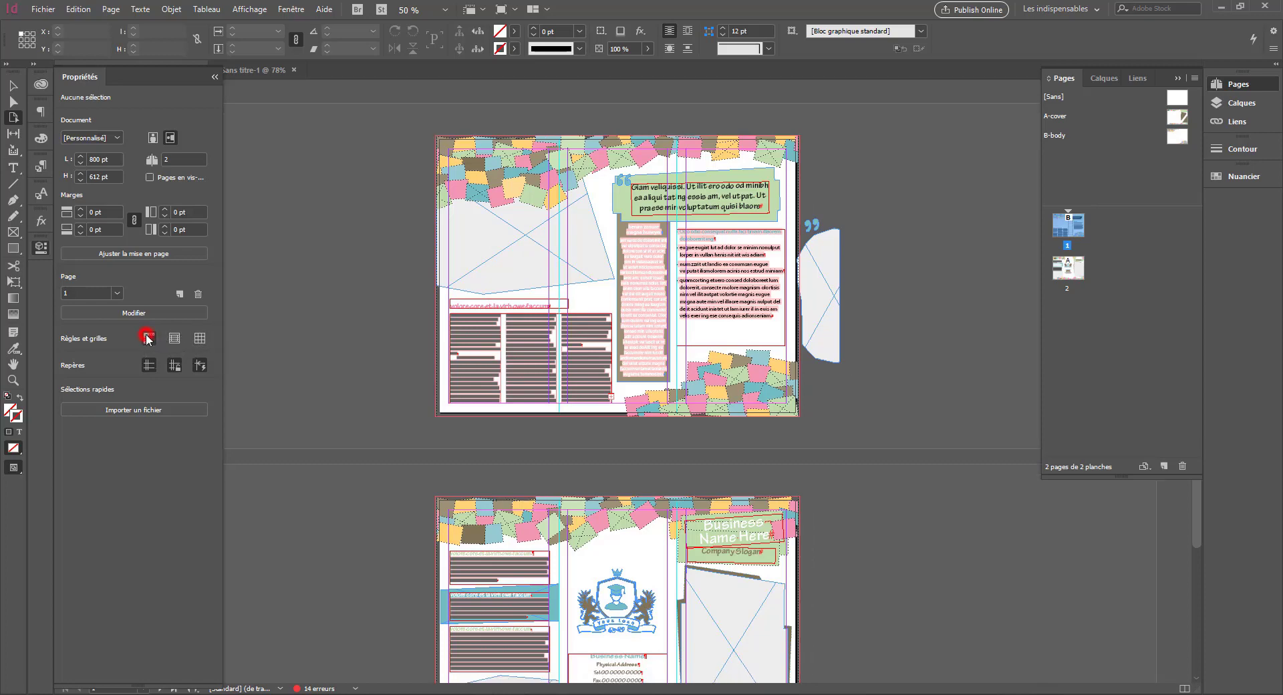
{"action": "left_click", "coordinate": [148, 338]}
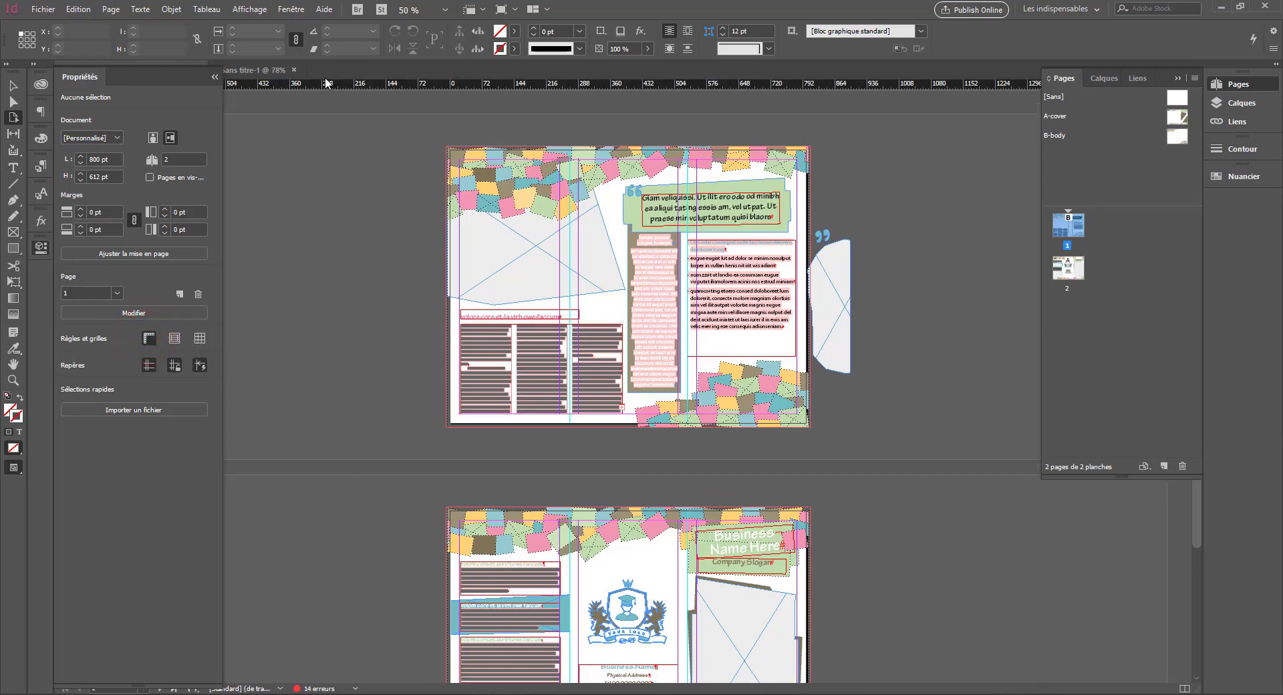
{"action": "double_click", "coordinate": [153, 341]}
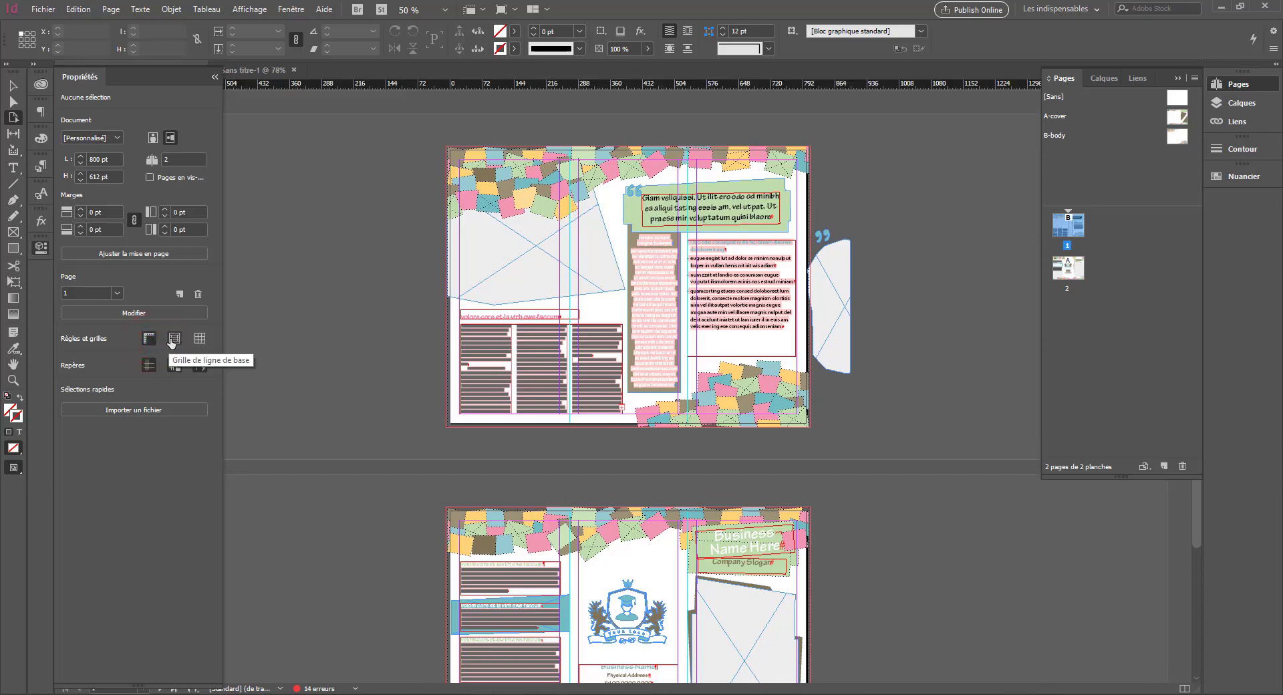
Step: Switch the baseline grid and the document grid on and off again
{"action": "left_click", "coordinate": [172, 341]}
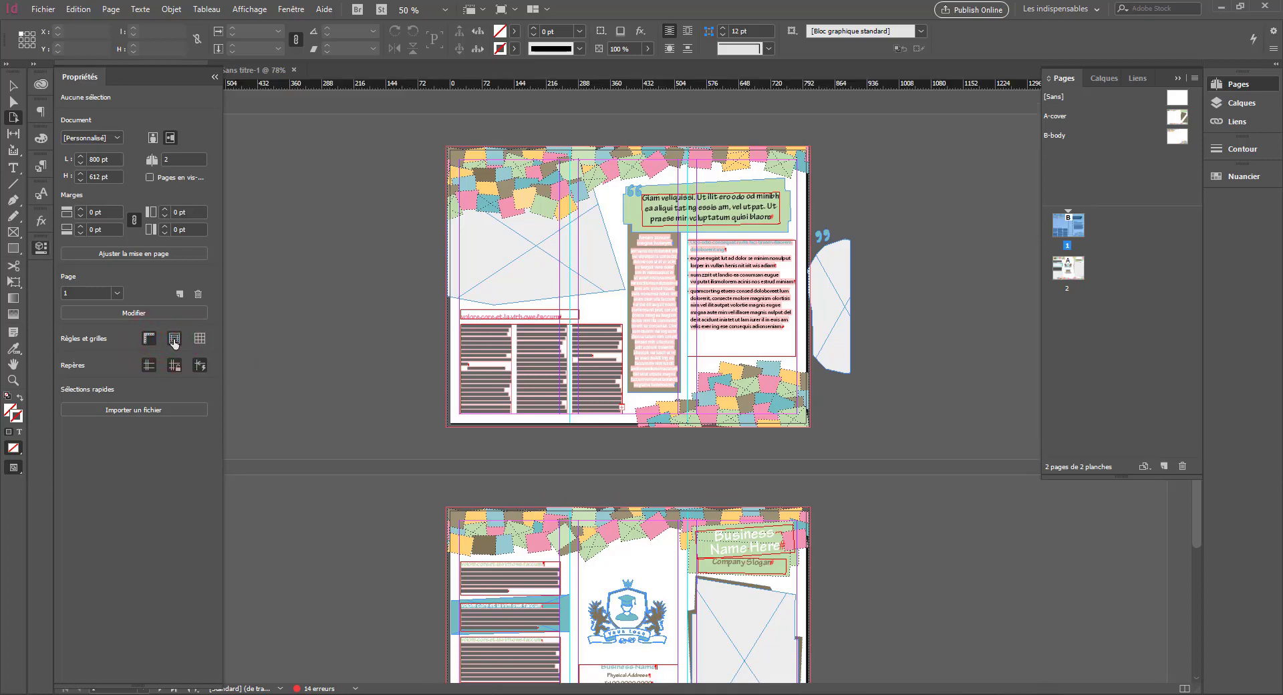
{"action": "left_click", "coordinate": [174, 341]}
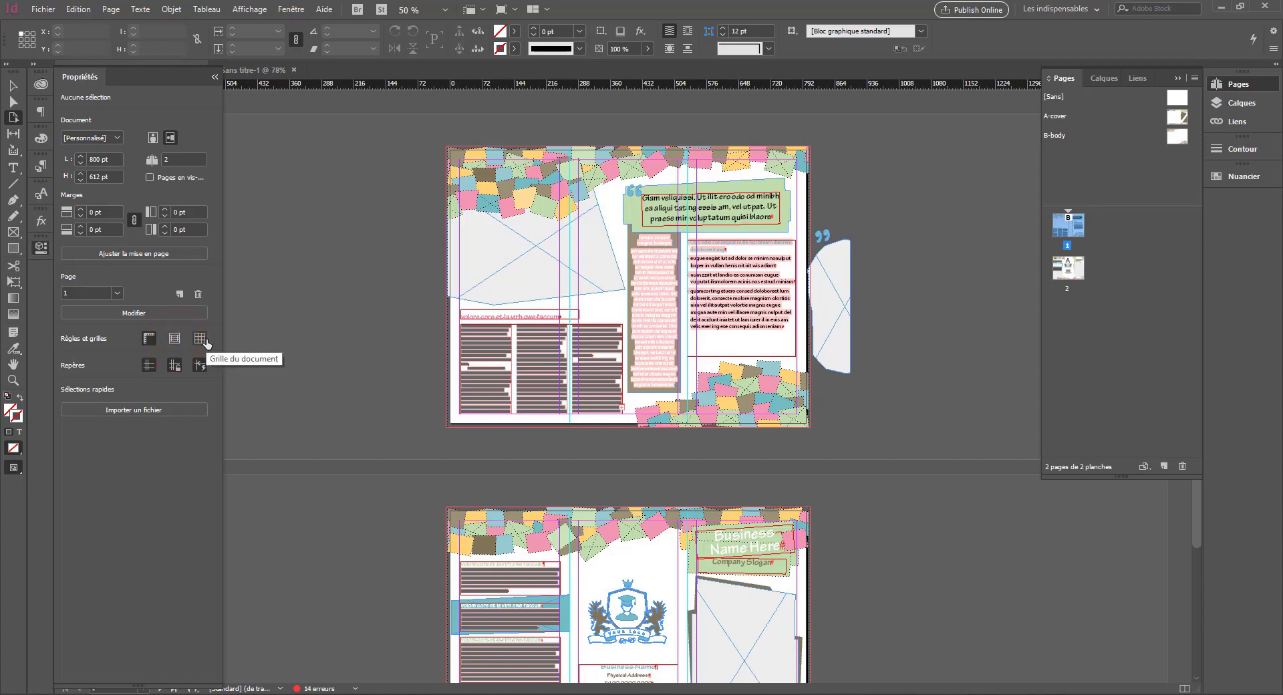
{"action": "left_click", "coordinate": [203, 339]}
{"action": "left_click", "coordinate": [201, 339]}
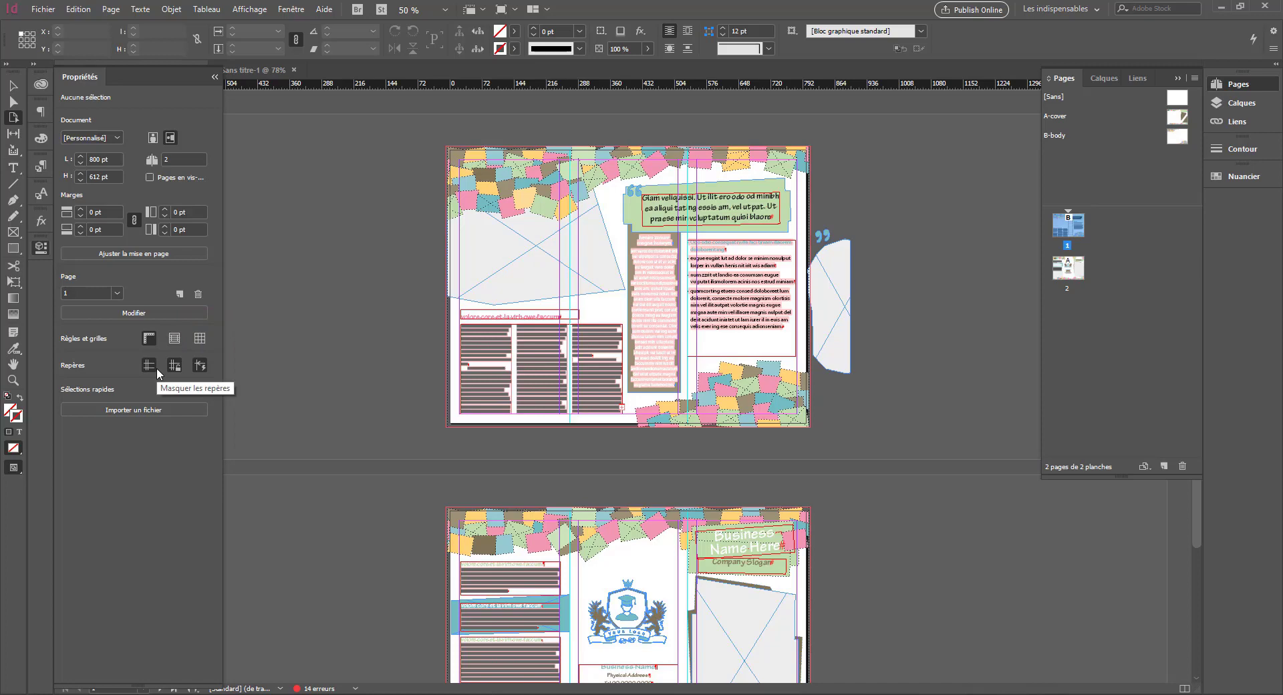
Step: Hide the layout guides and show them again
{"action": "left_click", "coordinate": [157, 369]}
{"action": "left_click", "coordinate": [157, 368]}
{"action": "left_click", "coordinate": [156, 370]}
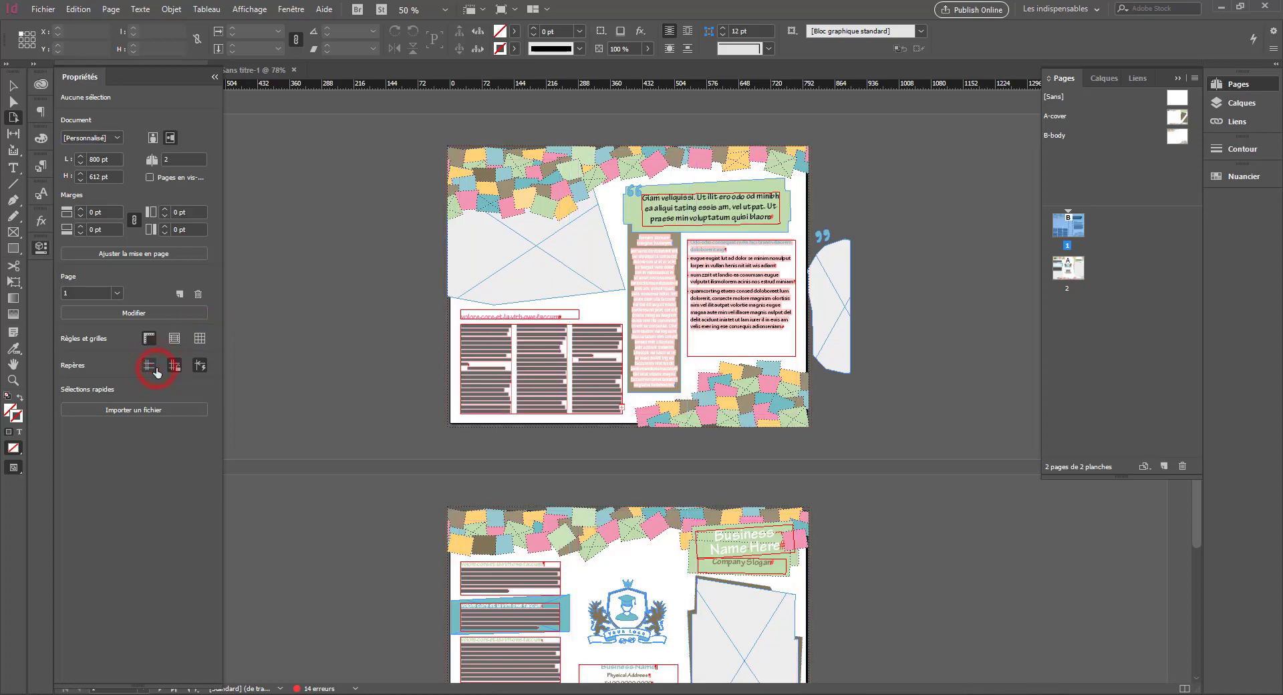
{"action": "left_click", "coordinate": [155, 367]}
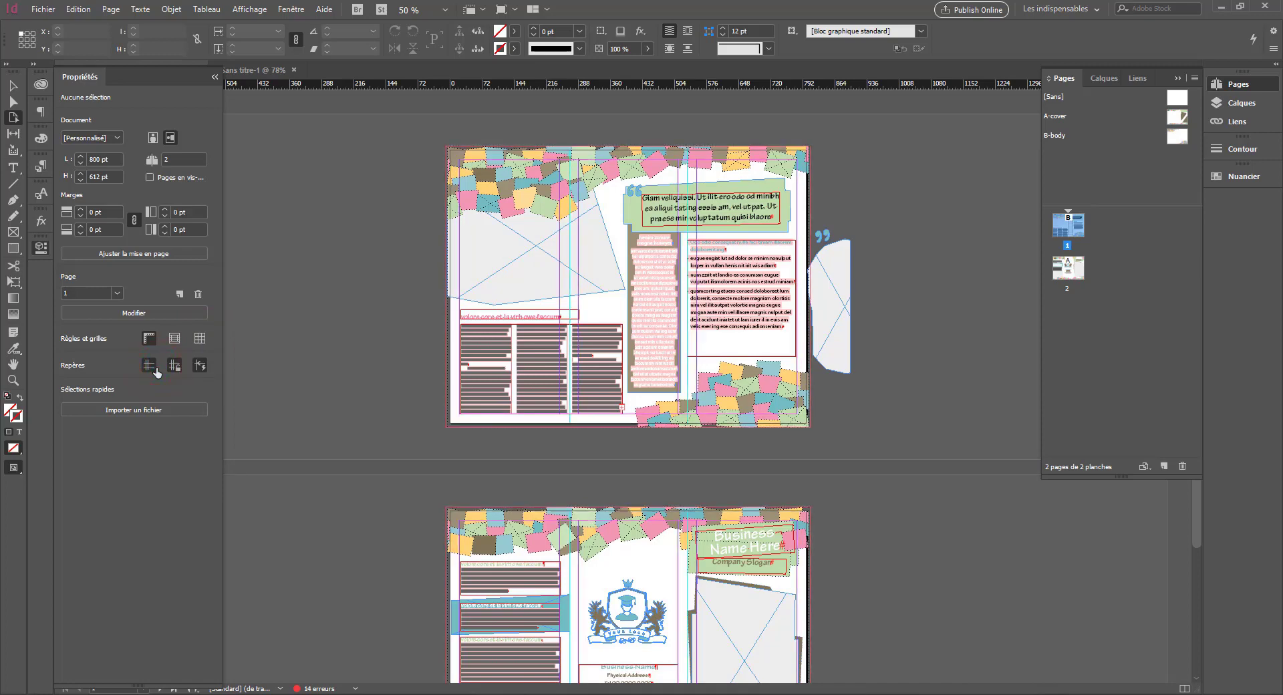
Step: Toggle the guide lock and the smart guides, testing the selection of page 1's large picture frame in between
{"action": "left_click", "coordinate": [174, 367]}
{"action": "left_click", "coordinate": [14, 85]}
{"action": "left_click", "coordinate": [569, 245]}
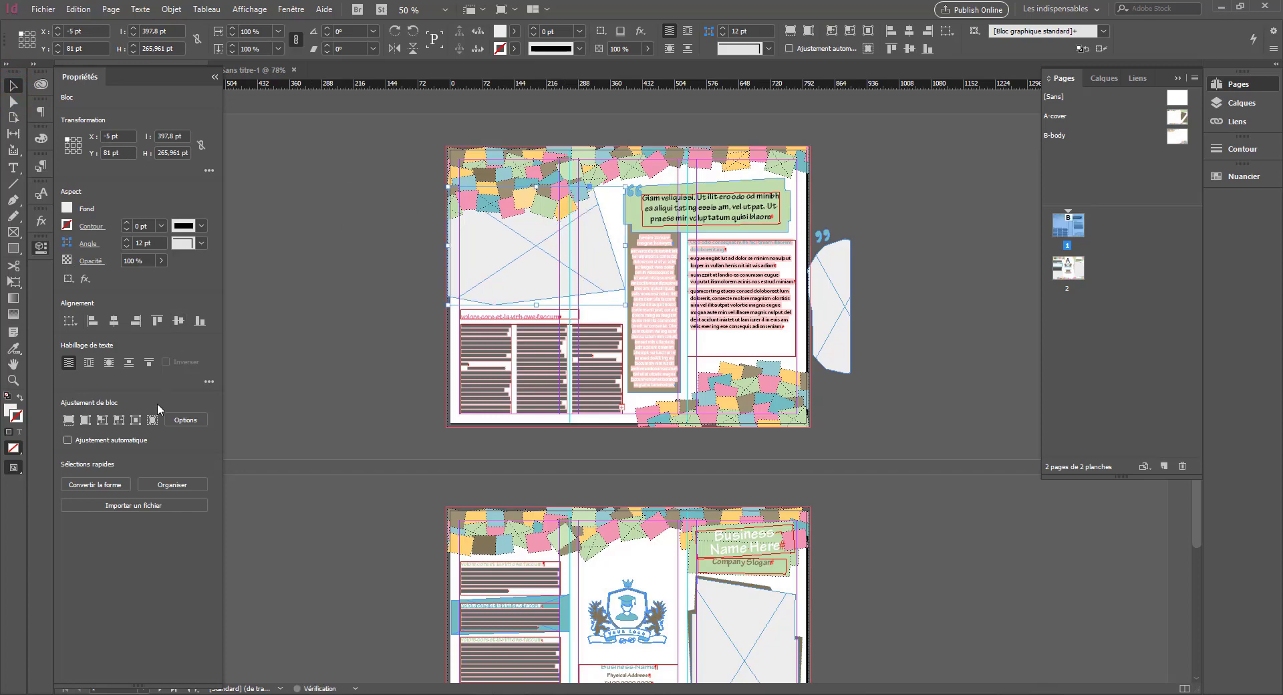
{"action": "left_click", "coordinate": [314, 355]}
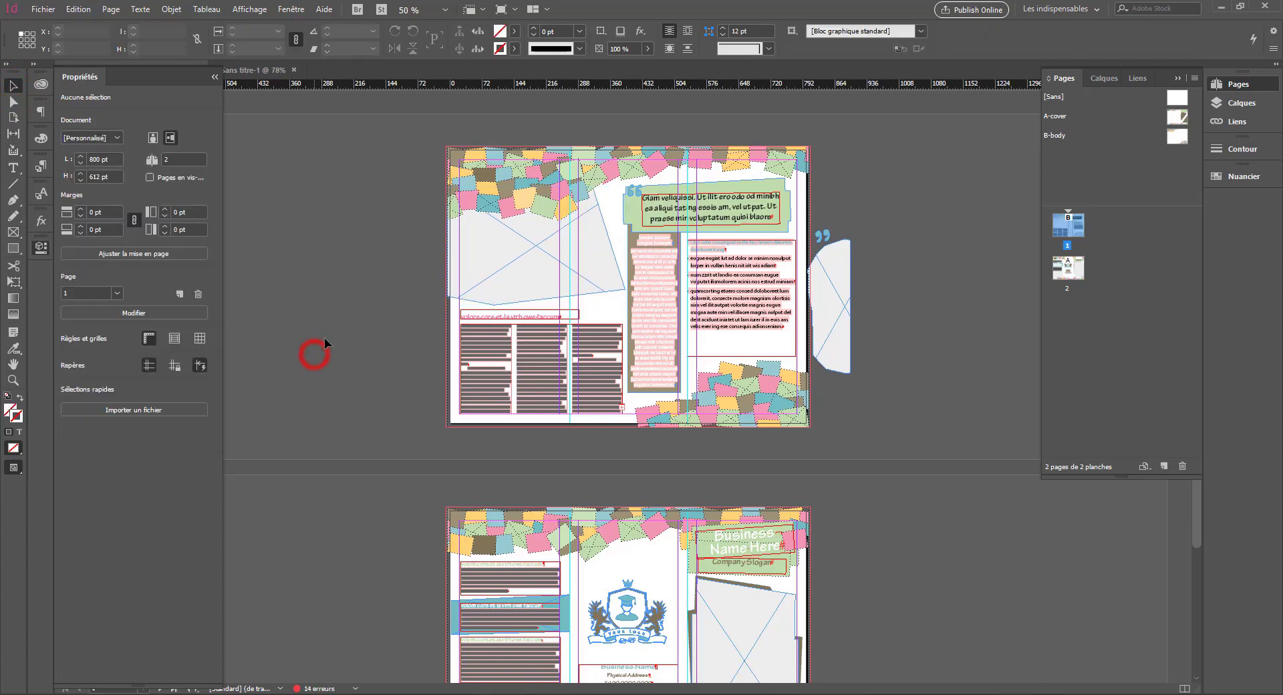
{"action": "left_click", "coordinate": [199, 366]}
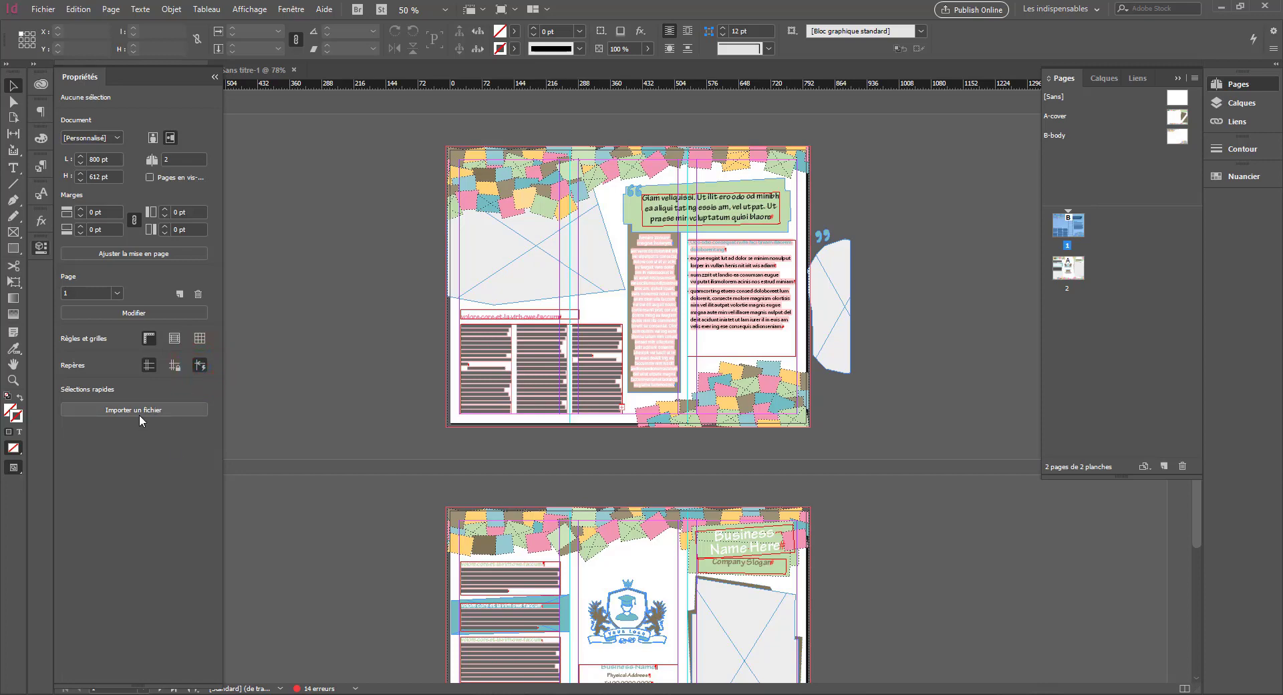
{"action": "scroll", "coordinate": [521, 454], "scroll_direction": "down", "scroll_amount": 3}
{"action": "scroll", "coordinate": [521, 454], "scroll_direction": "up", "scroll_amount": 3}
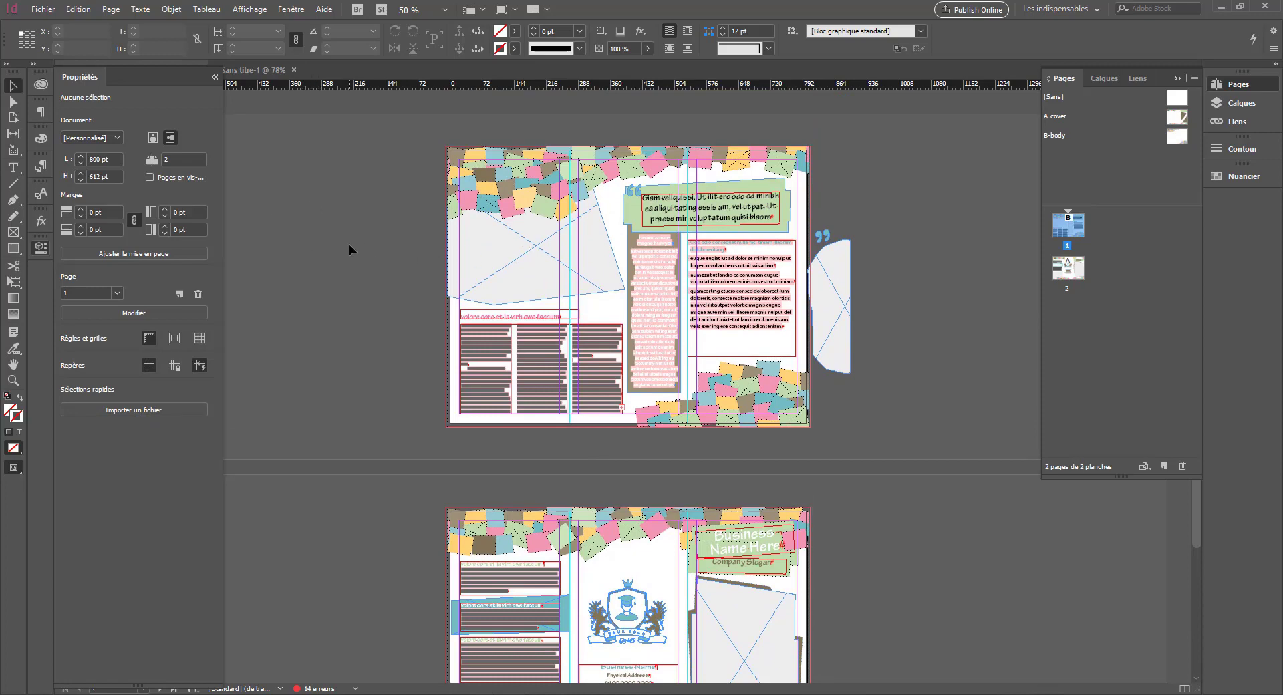
Step: Fill page 1's large picture frame with the C=57 M=7 Y=25 K=0 swatch at a 60% tint
{"action": "left_click", "coordinate": [512, 276]}
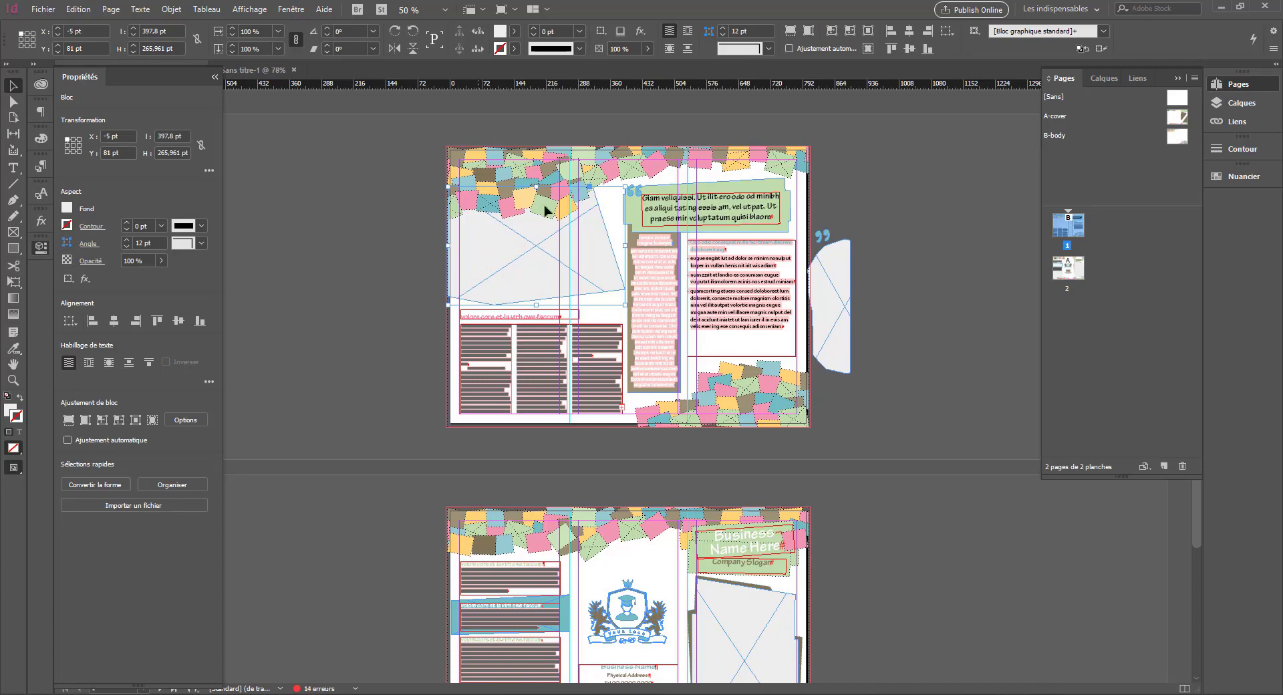
{"action": "left_click", "coordinate": [68, 207]}
{"action": "left_click", "coordinate": [141, 351]}
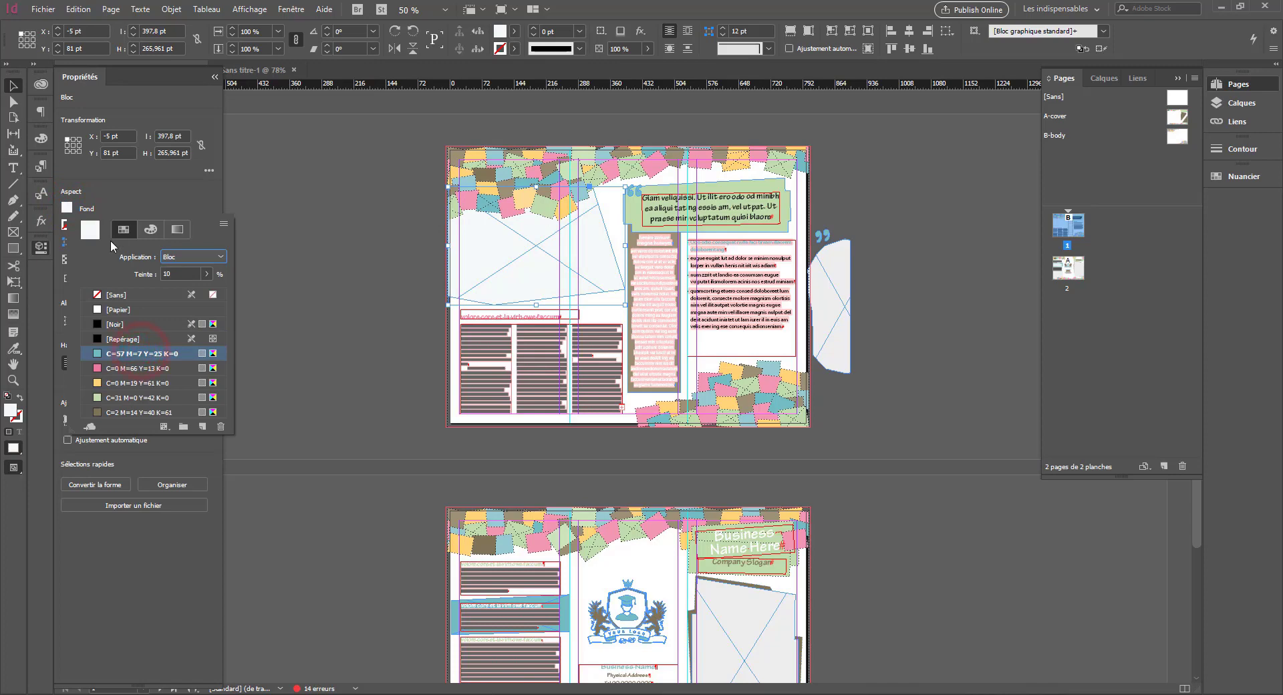
{"action": "left_click", "coordinate": [152, 229]}
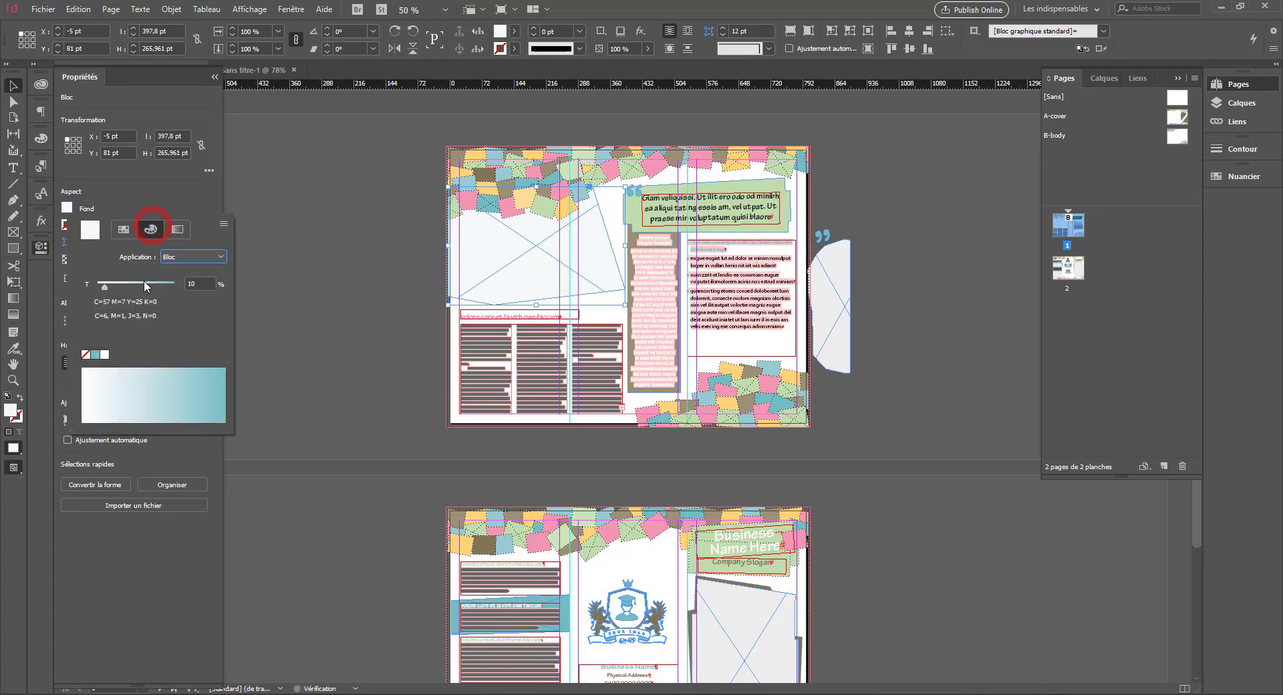
{"action": "left_click", "coordinate": [143, 283]}
{"action": "left_click", "coordinate": [123, 229]}
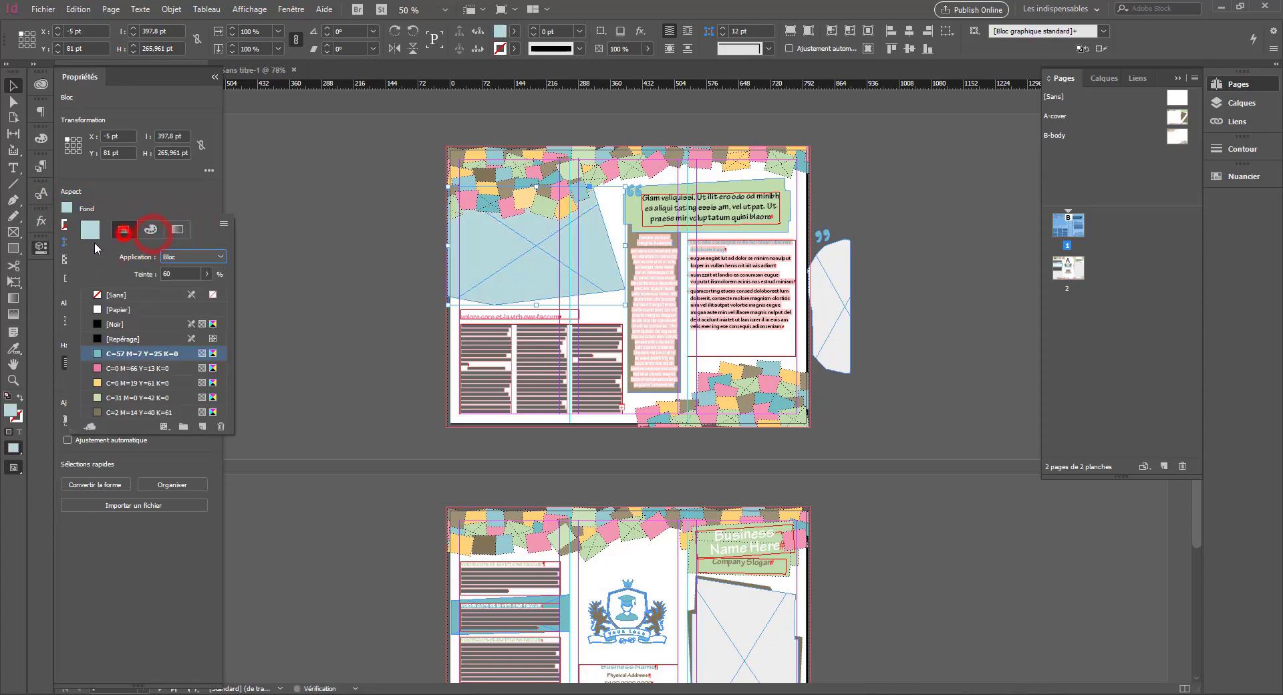
{"action": "left_click", "coordinate": [143, 209]}
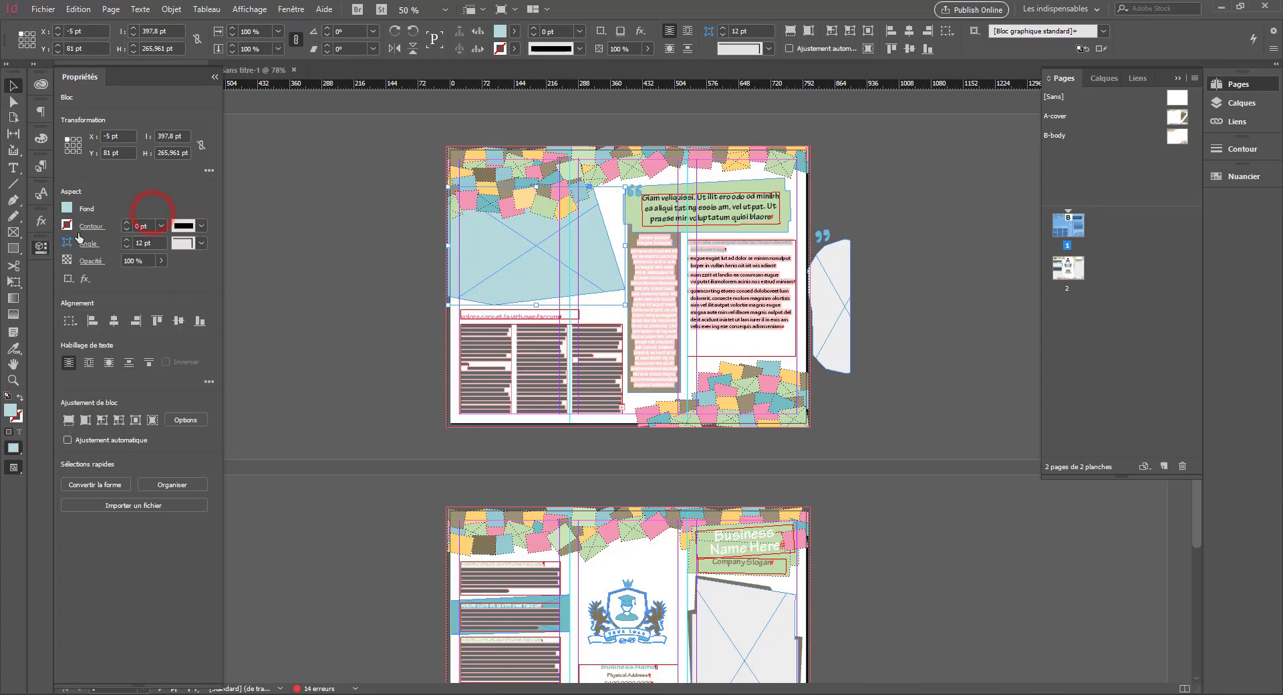
Step: Give the picture frame a 6 pt stroke in the Epais - Fin - Epais style
{"action": "left_click", "coordinate": [125, 223]}
{"action": "left_click", "coordinate": [126, 223]}
{"action": "left_click", "coordinate": [125, 223]}
{"action": "left_click", "coordinate": [125, 223]}
{"action": "left_click", "coordinate": [125, 223]}
{"action": "left_click", "coordinate": [125, 223]}
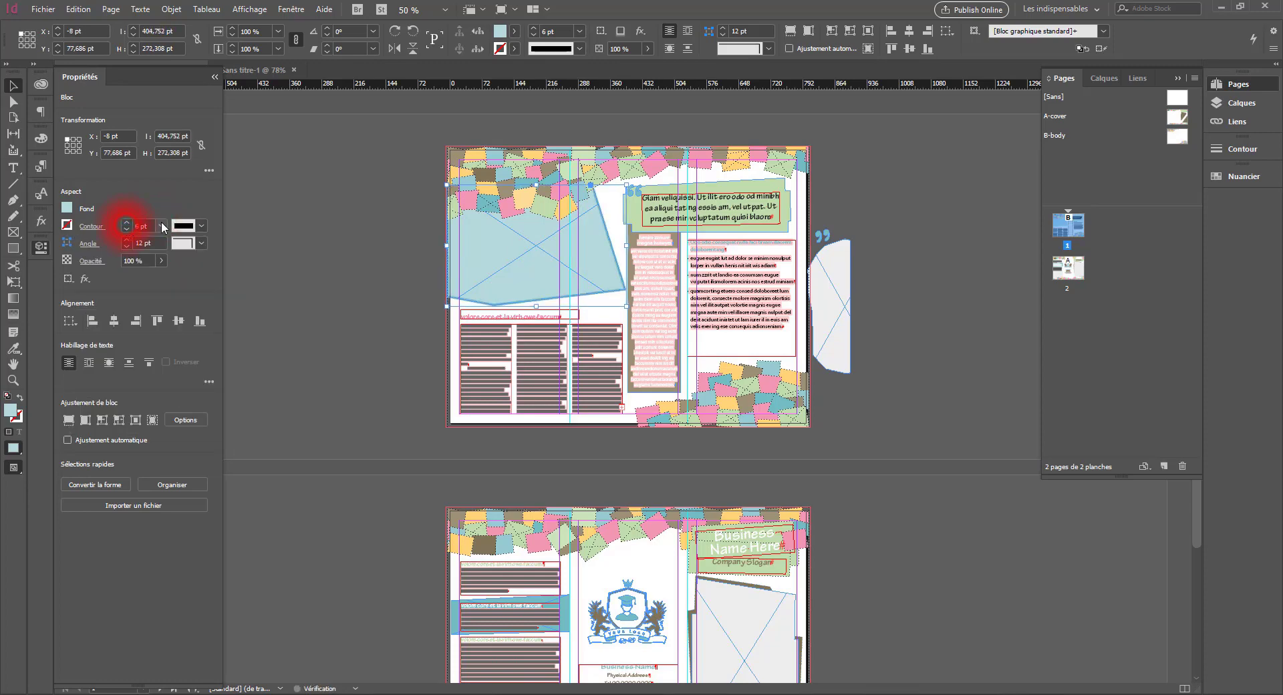
{"action": "left_click", "coordinate": [201, 225]}
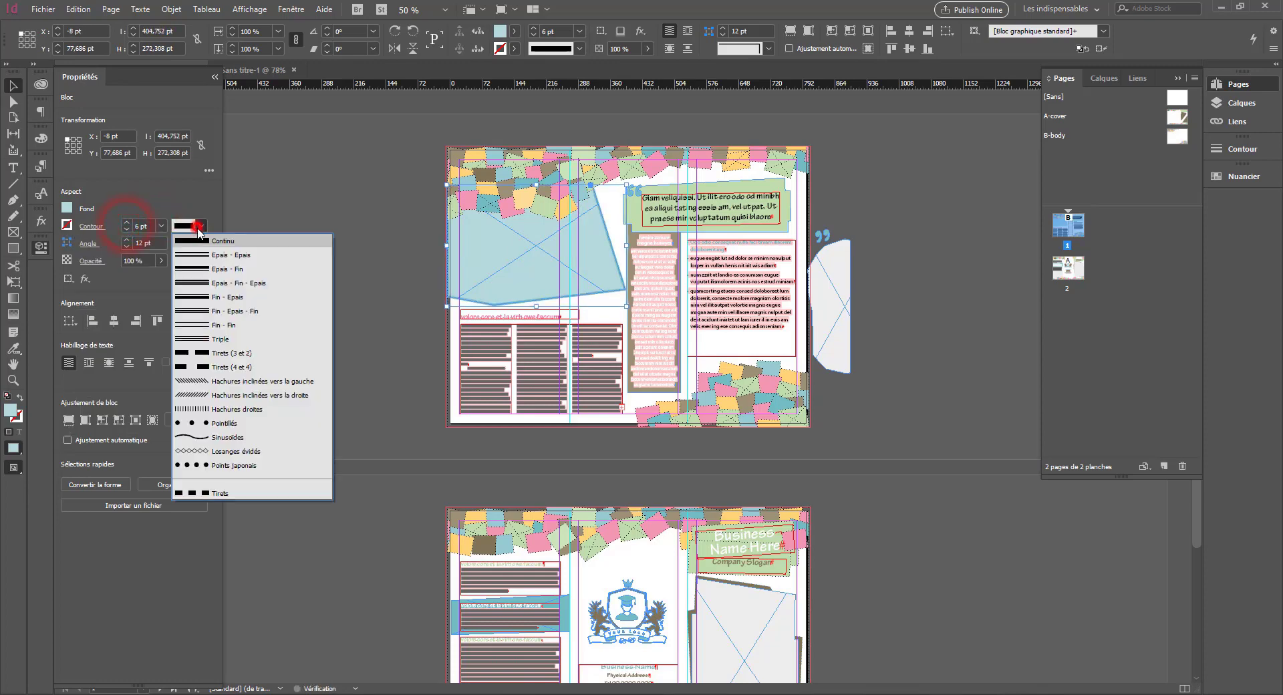
{"action": "left_click", "coordinate": [229, 286]}
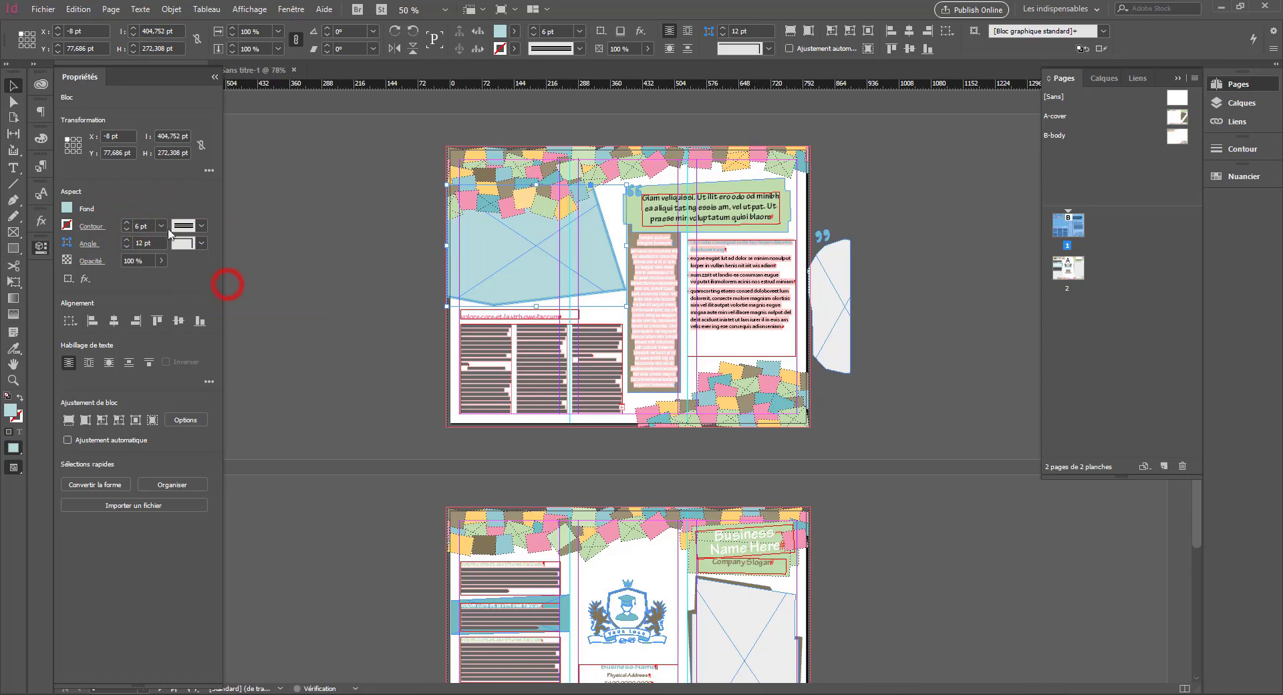
Step: Set the picture frame's corner size to 15 pt with the Arrondi corner shape
{"action": "left_click", "coordinate": [125, 239]}
{"action": "left_click", "coordinate": [126, 239]}
{"action": "left_click", "coordinate": [125, 246]}
{"action": "left_click", "coordinate": [200, 243]}
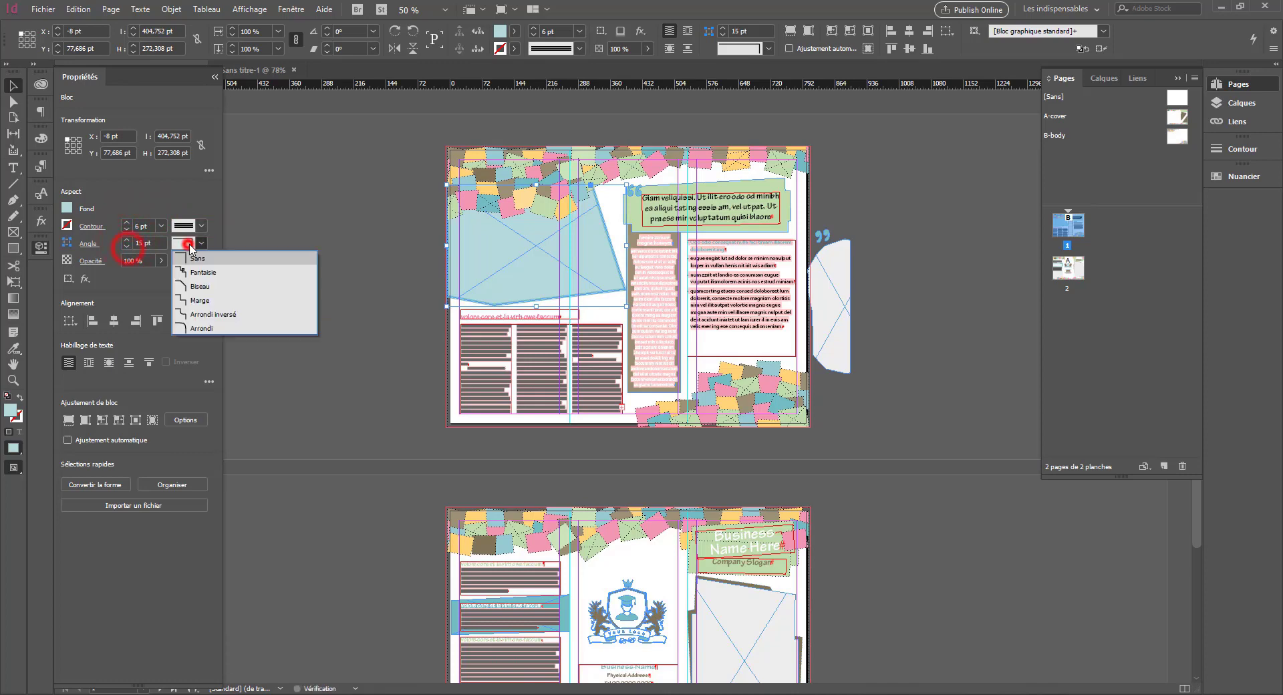
{"action": "left_click", "coordinate": [195, 326]}
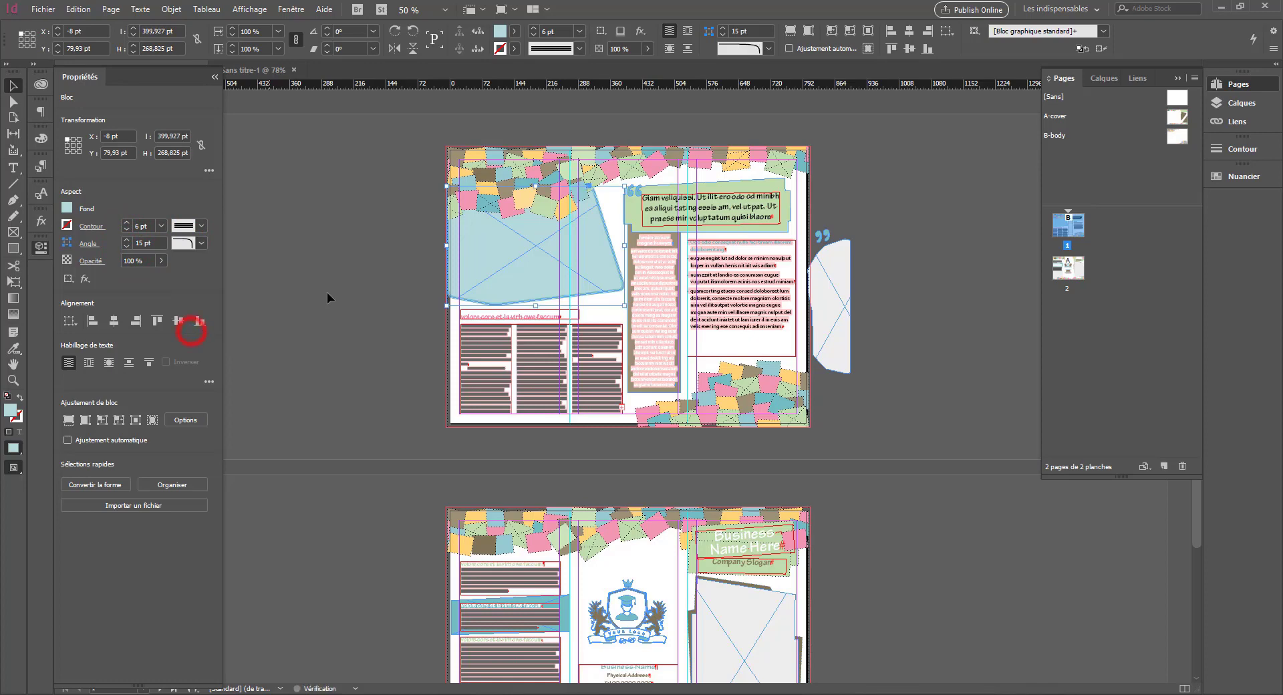
Step: Set the picture frame's corner size to 27 pt and its corner shape to Sans
{"action": "left_click", "coordinate": [127, 240]}
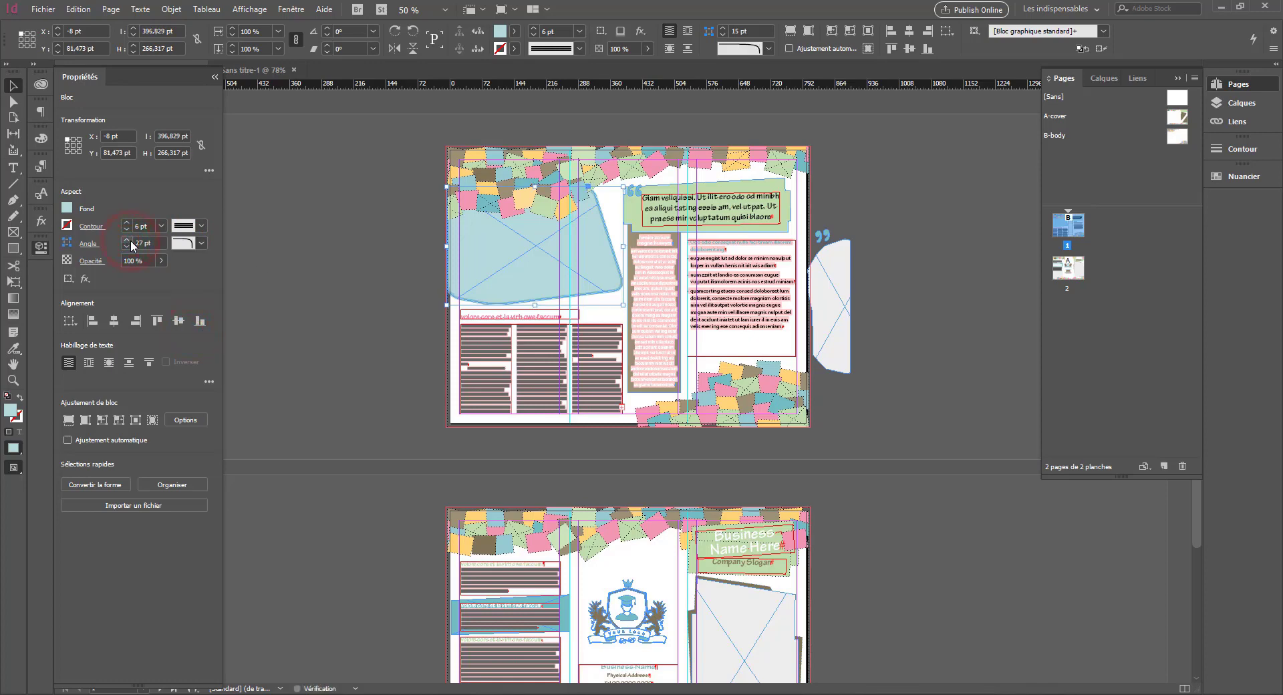
{"action": "left_click", "coordinate": [201, 243]}
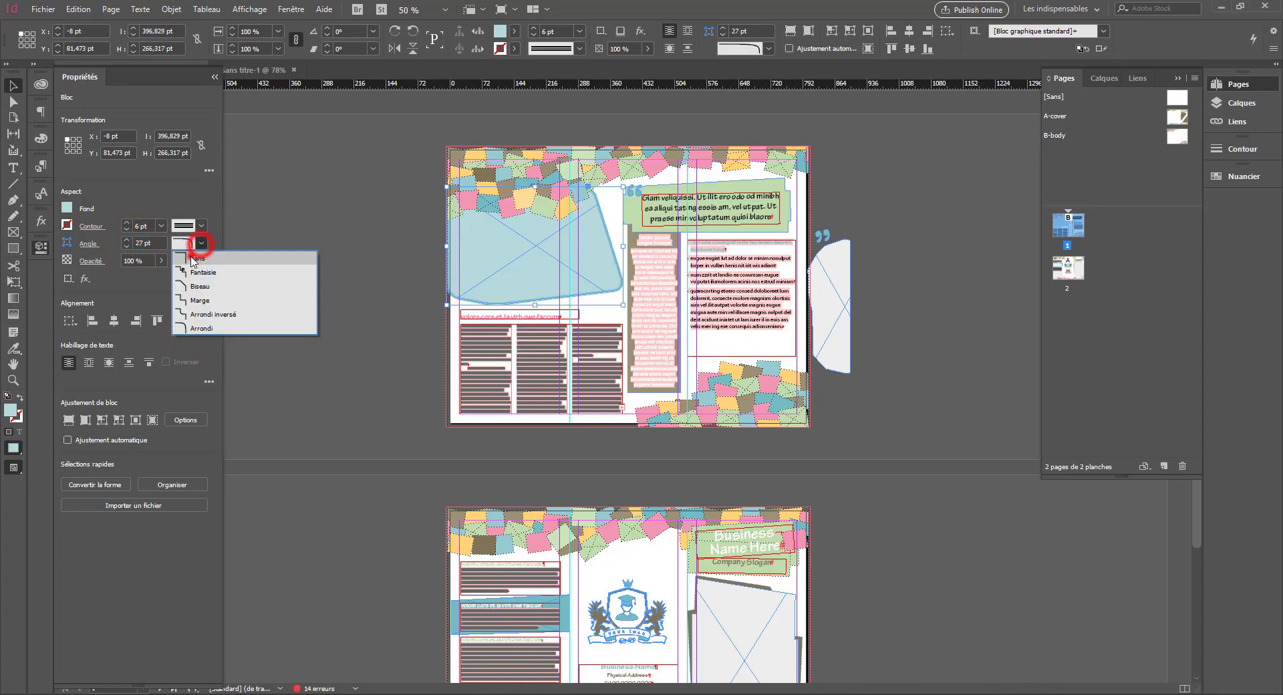
{"action": "left_click", "coordinate": [192, 256]}
Step: View the object effects choices, and wrap text around the picture frame's bounding box before setting the wrap back to none
{"action": "left_click", "coordinate": [85, 278]}
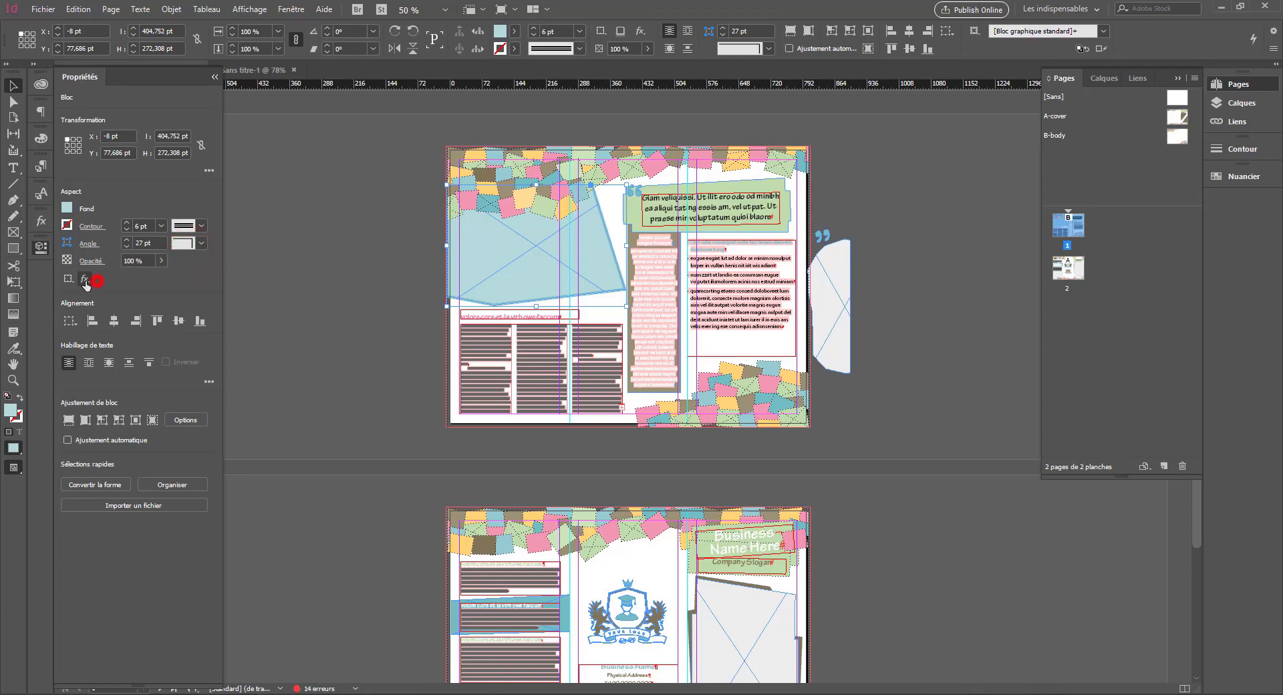
{"action": "left_click", "coordinate": [124, 191]}
{"action": "left_click", "coordinate": [89, 363]}
{"action": "left_click", "coordinate": [69, 362]}
Step: Set the crop amount to 4 pt on all sides in the picture frame's fitting options
{"action": "left_click", "coordinate": [180, 421]}
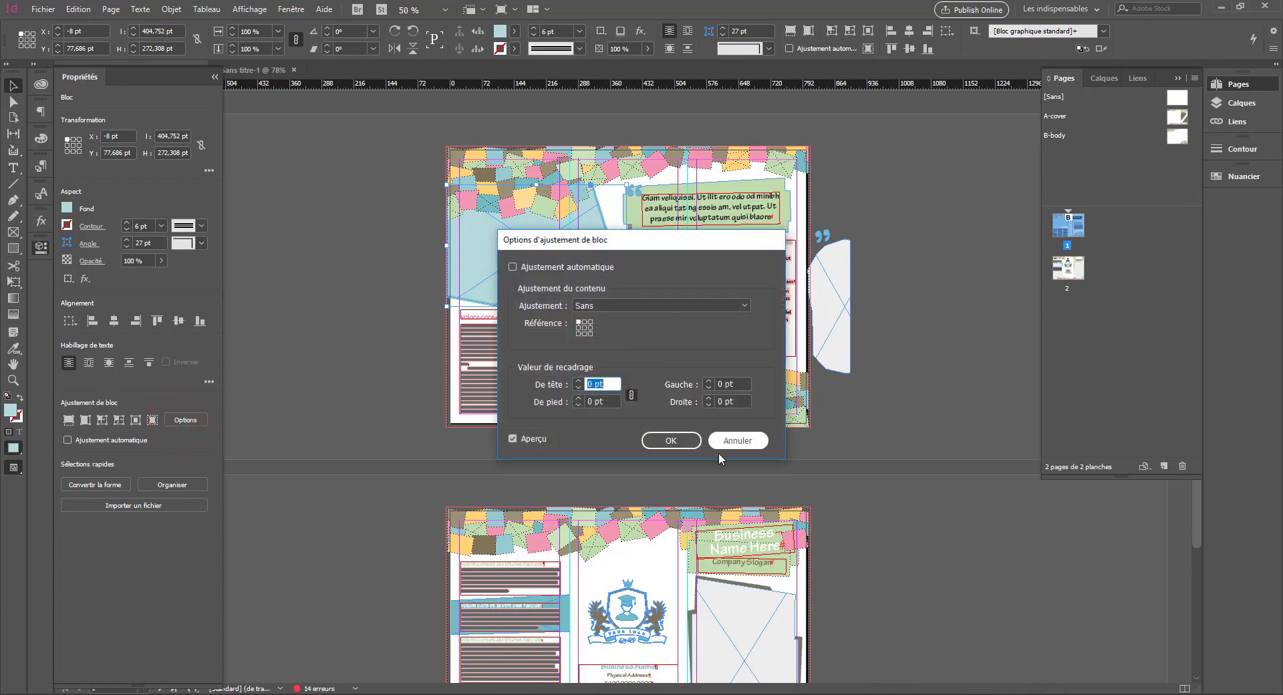
{"action": "left_click", "coordinate": [738, 440]}
{"action": "left_click", "coordinate": [186, 420]}
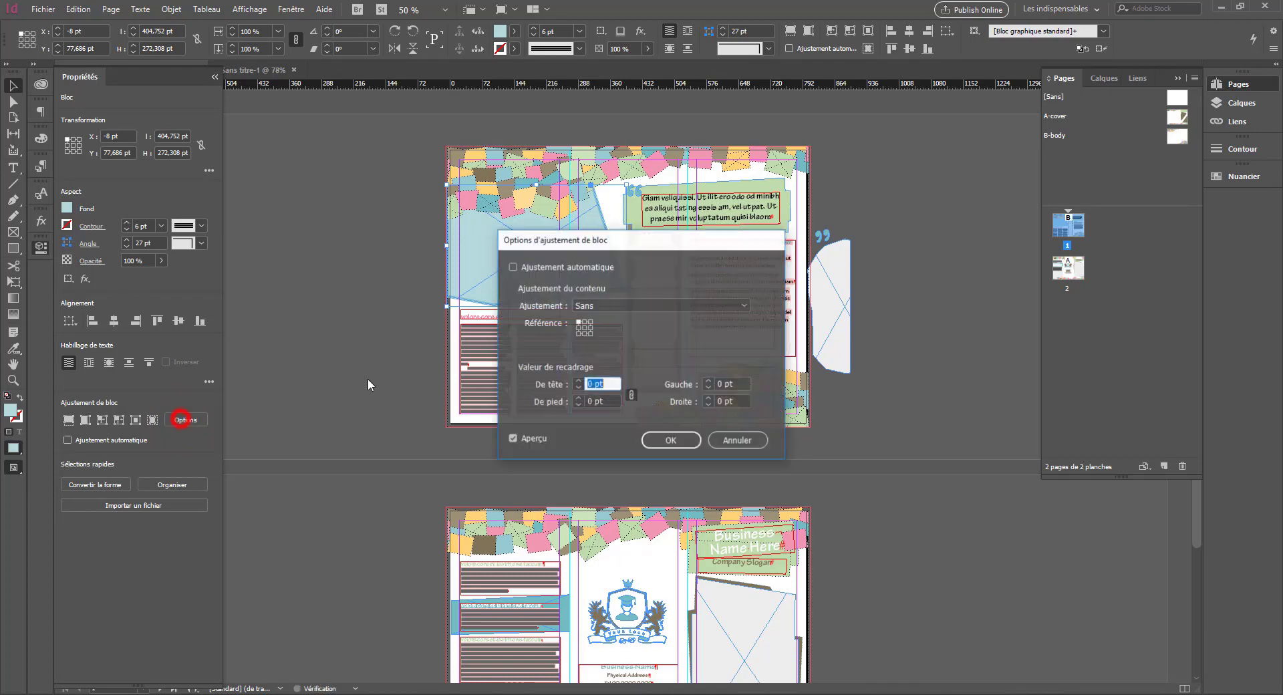
{"action": "left_click", "coordinate": [578, 380]}
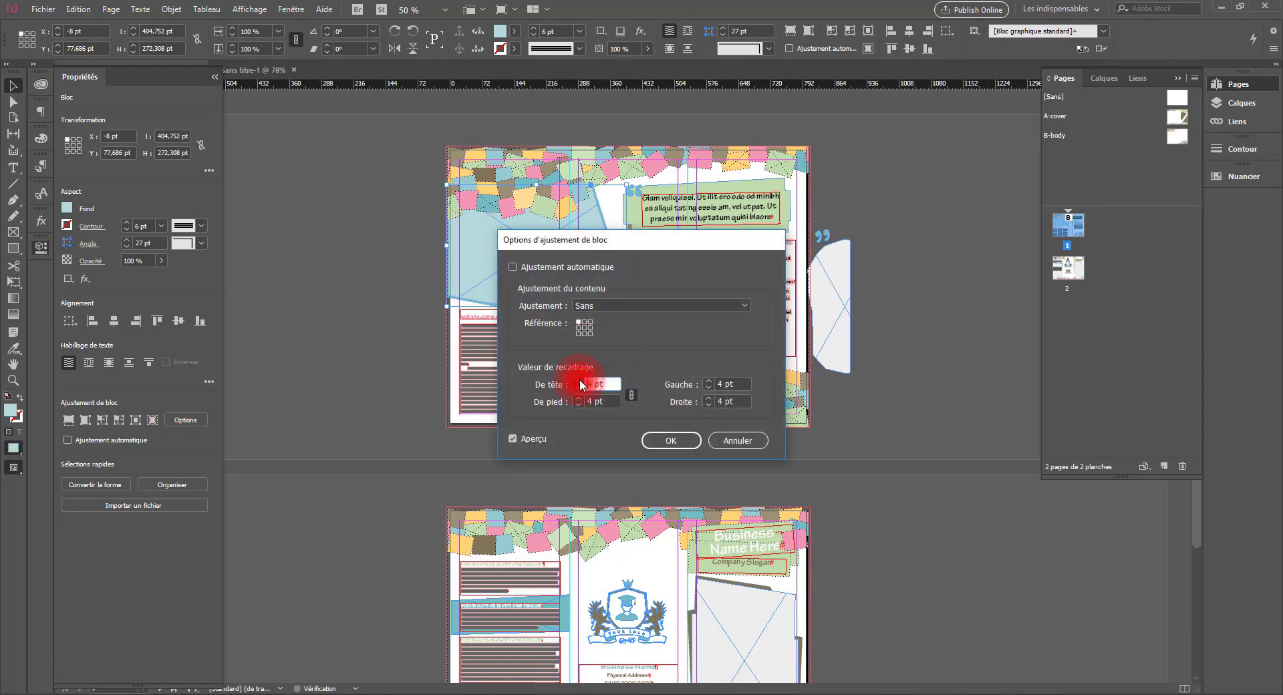
{"action": "left_click", "coordinate": [667, 441]}
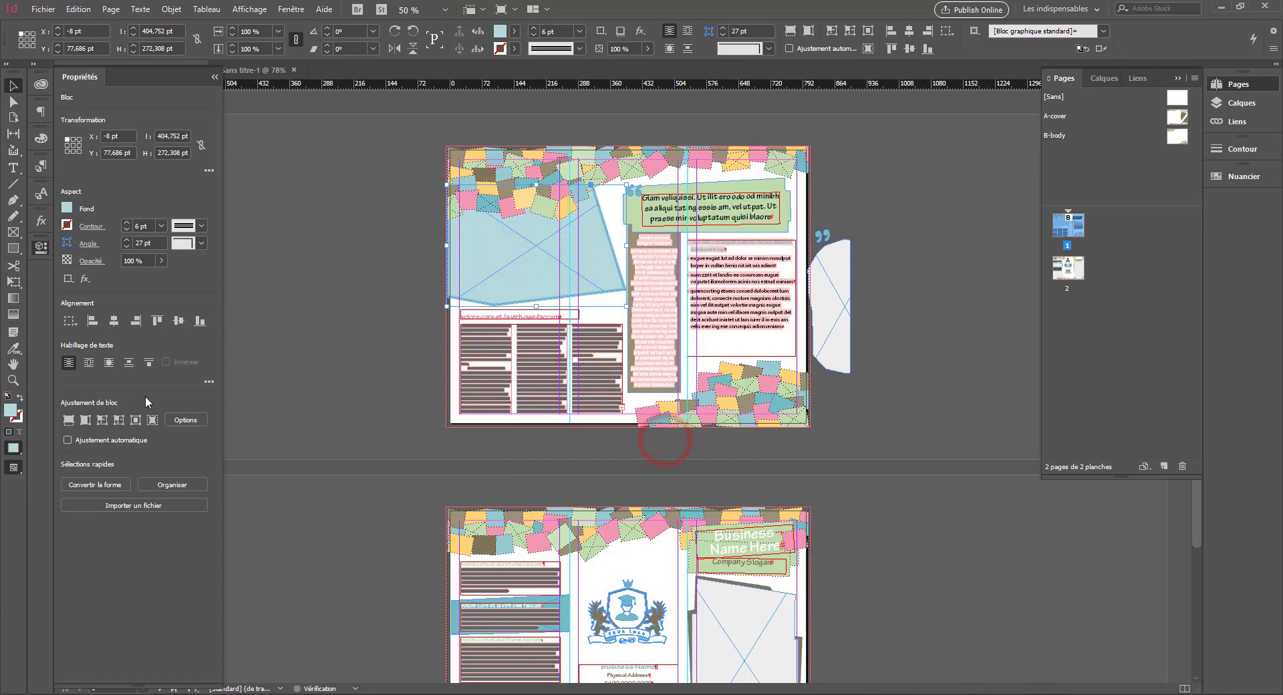
Step: Try converting the picture frame's shape to a line (Ligne) and undo the conversion
{"action": "left_click", "coordinate": [105, 484]}
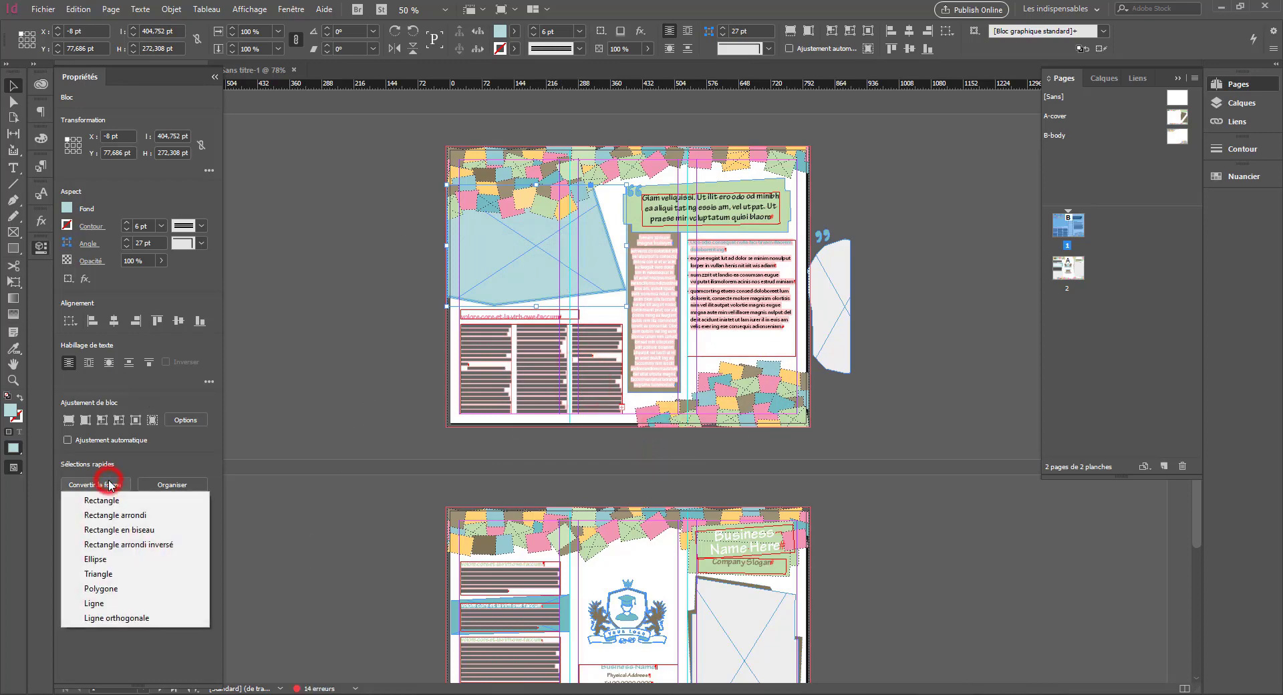
{"action": "left_click", "coordinate": [91, 603]}
{"action": "key", "text": "ctrl+z"}
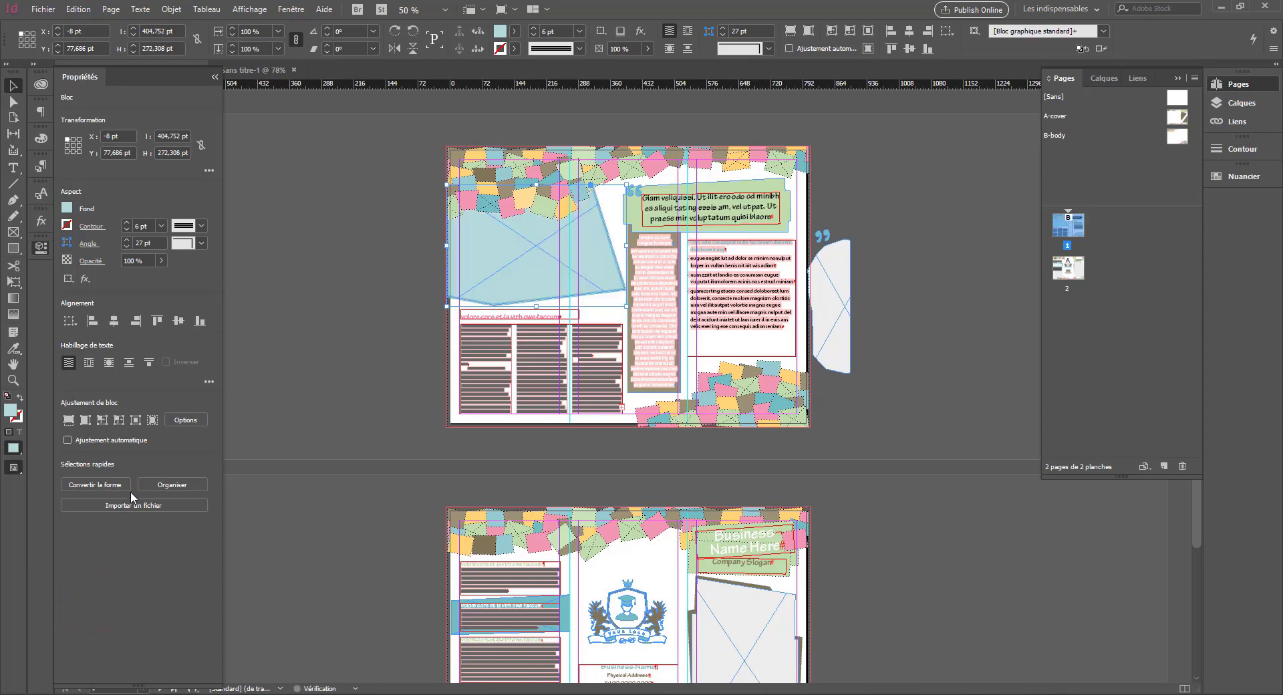
Step: Bring the picture frame to the front, try selecting the coloured squares overlapping it, and reselect the frame
{"action": "left_click", "coordinate": [168, 484]}
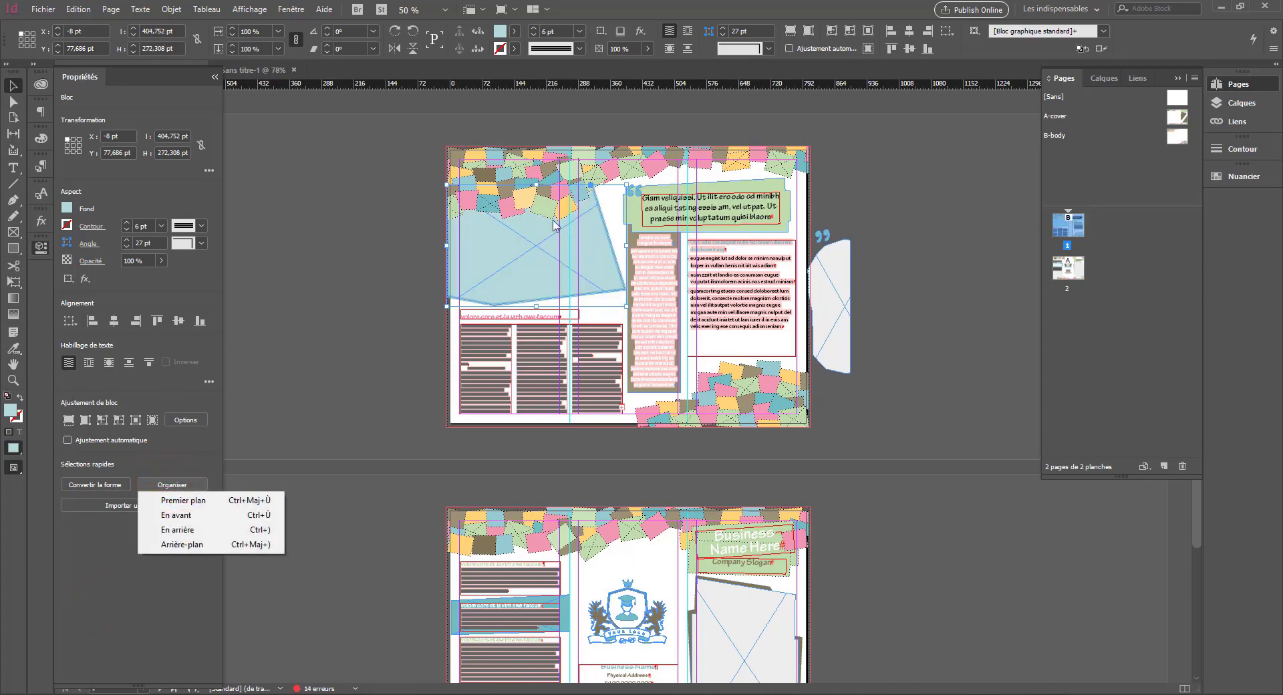
{"action": "left_click", "coordinate": [179, 505]}
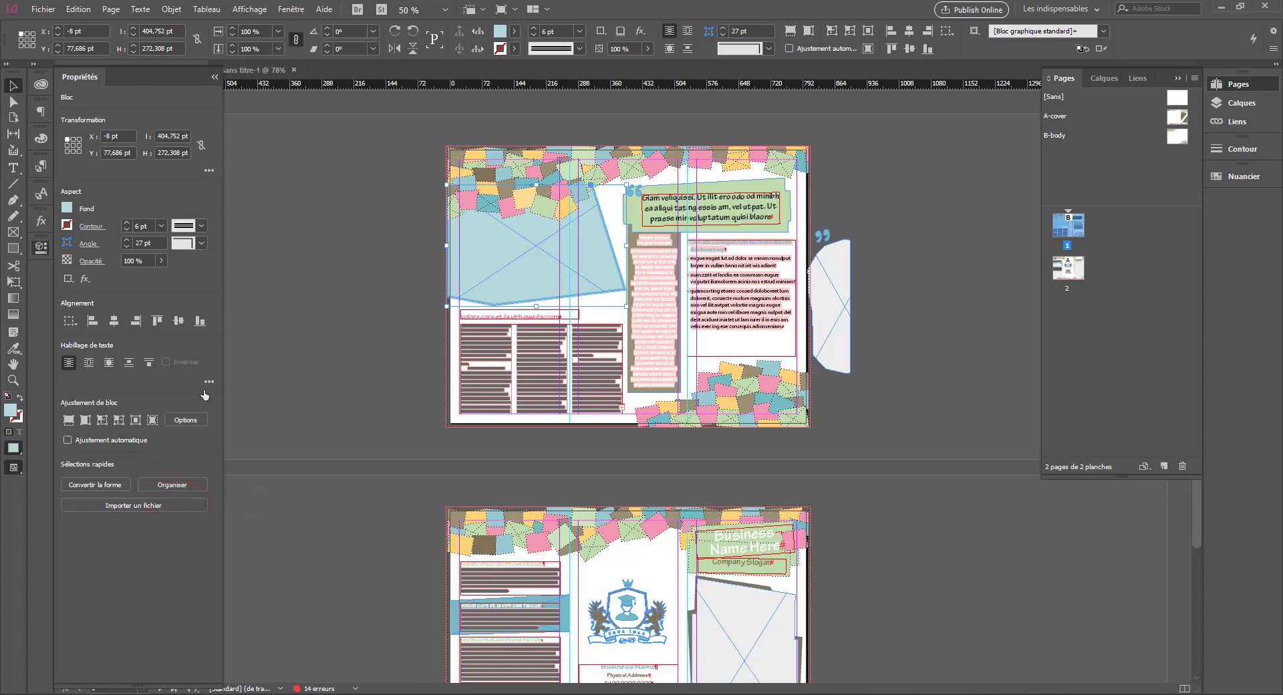
{"action": "left_click", "coordinate": [533, 201]}
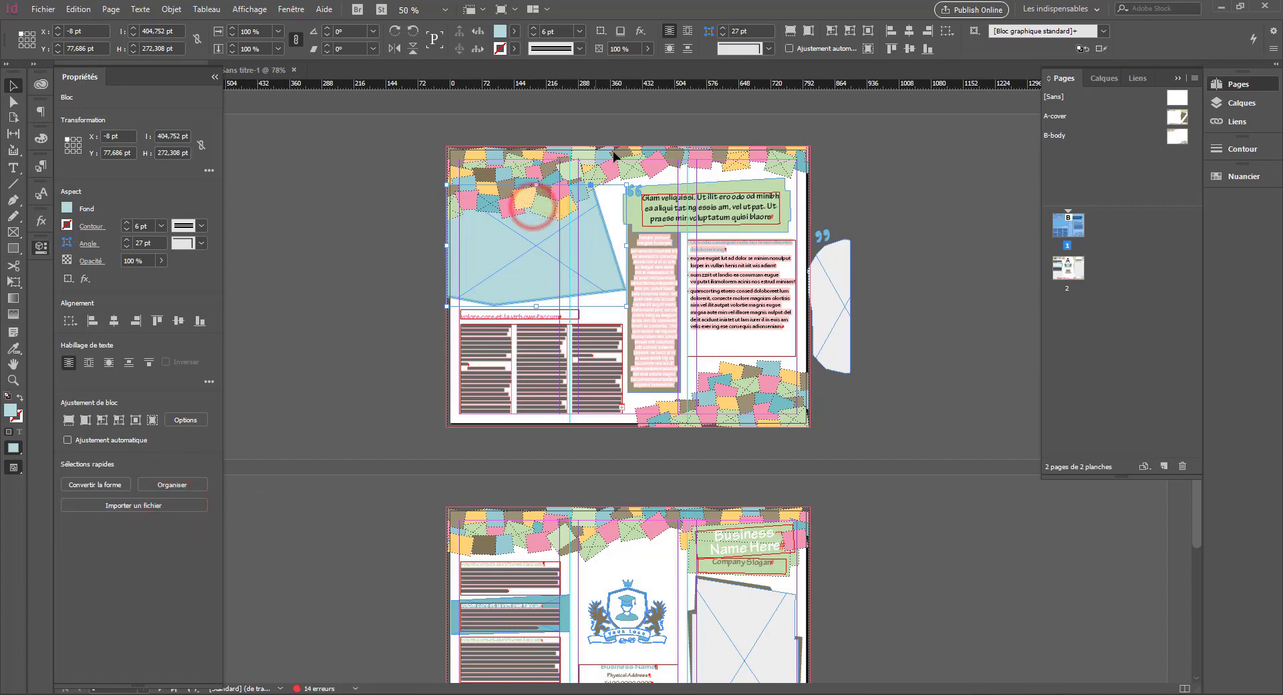
{"action": "left_click", "coordinate": [514, 193]}
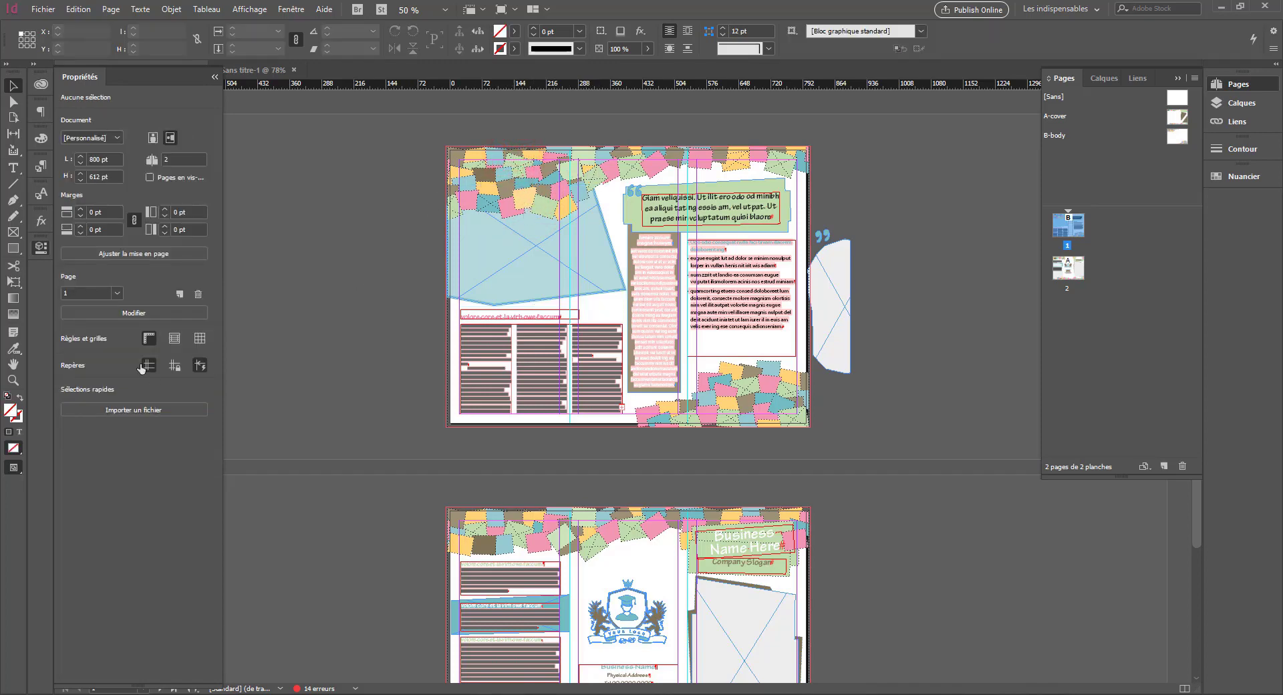
{"action": "left_click", "coordinate": [511, 255]}
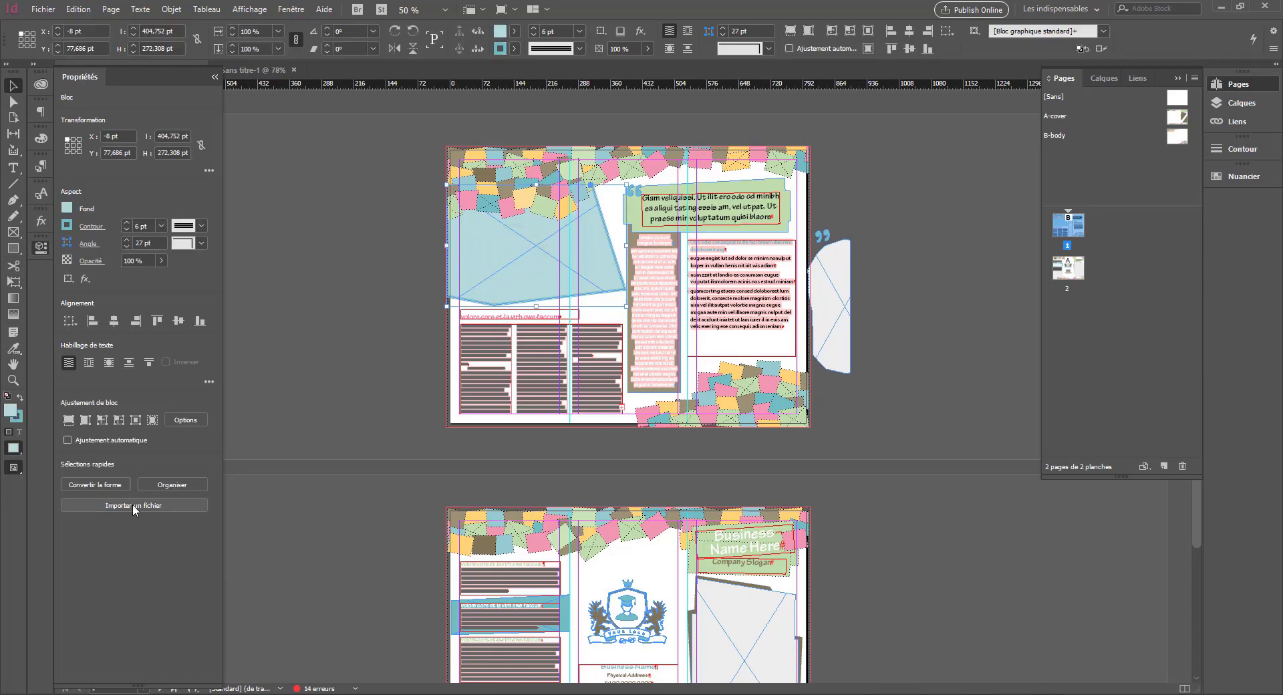
Step: Select the entire heading text below the picture frame on page 1
{"action": "left_click", "coordinate": [488, 312]}
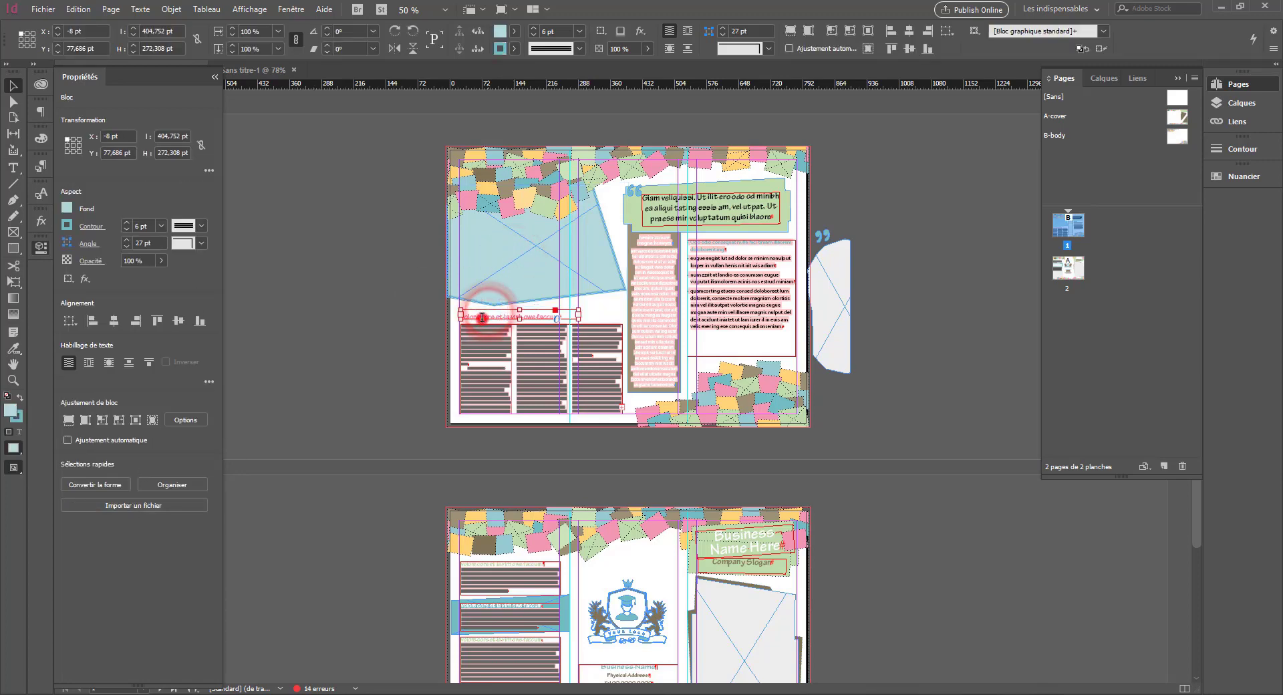
{"action": "triple_click", "coordinate": [482, 316]}
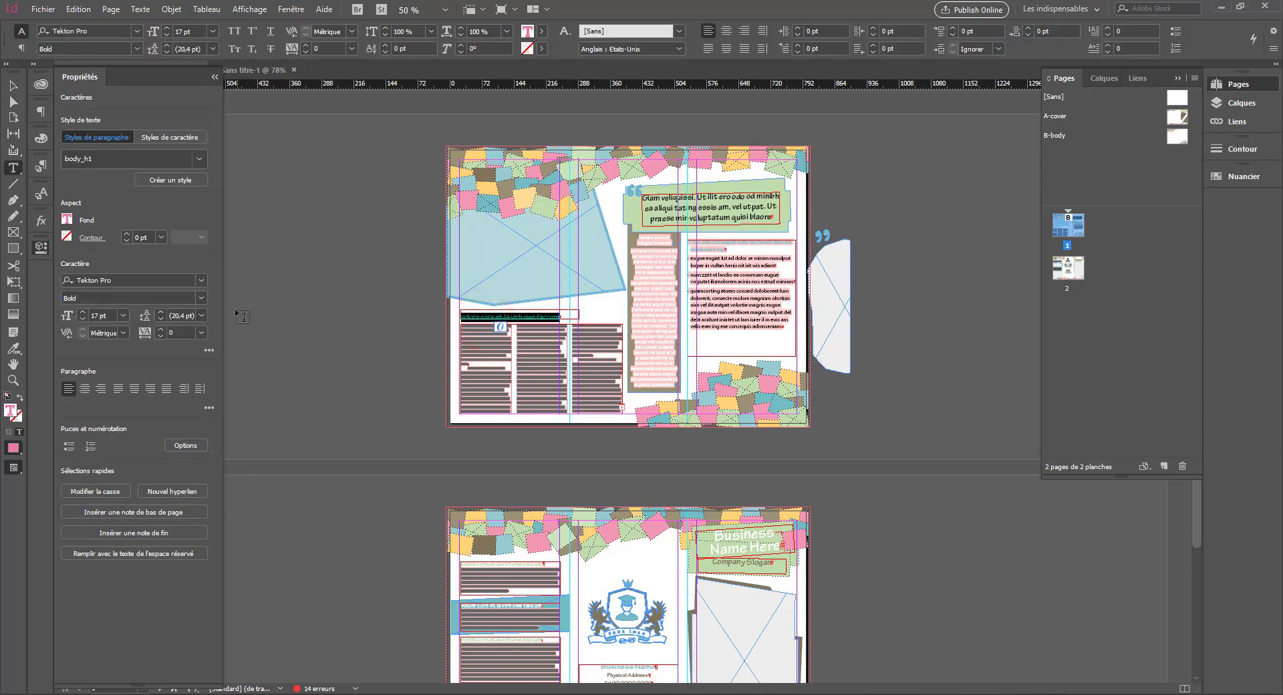
{"action": "left_click", "coordinate": [475, 320]}
{"action": "left_click", "coordinate": [478, 310]}
{"action": "triple_click", "coordinate": [476, 319]}
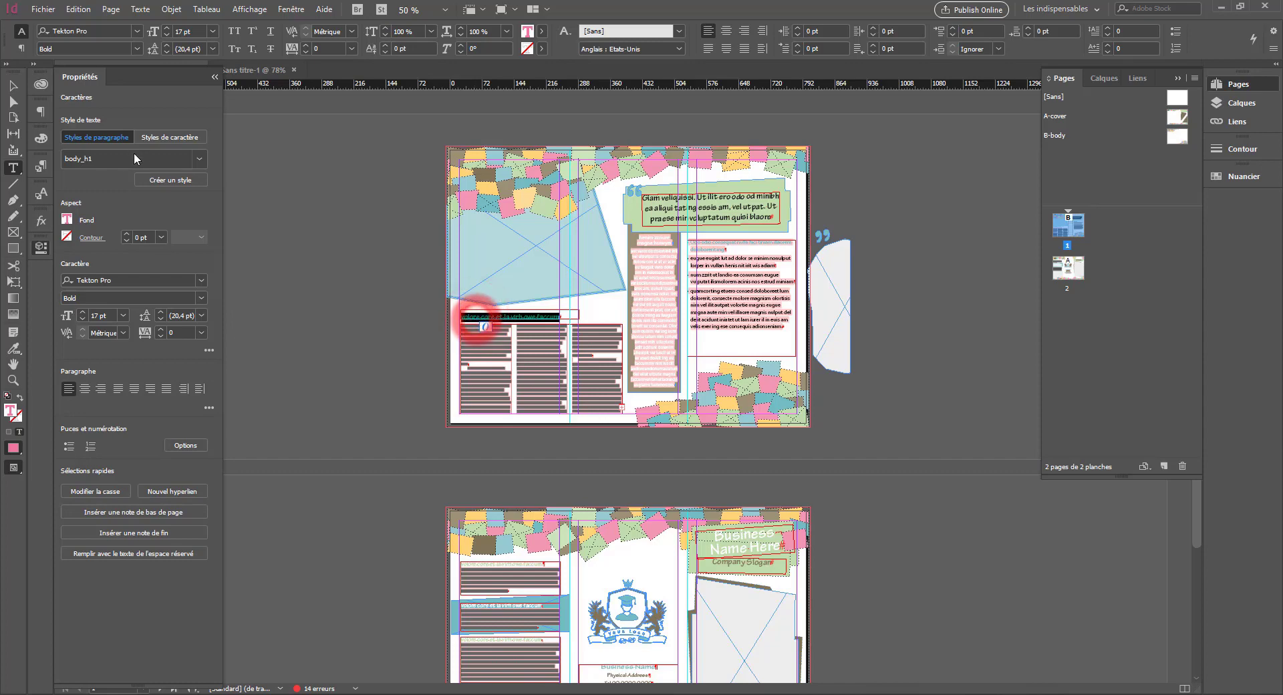
Step: Examine the paragraph styles offered in the text properties and in the dedicated paragraph style list
{"action": "left_click", "coordinate": [199, 158]}
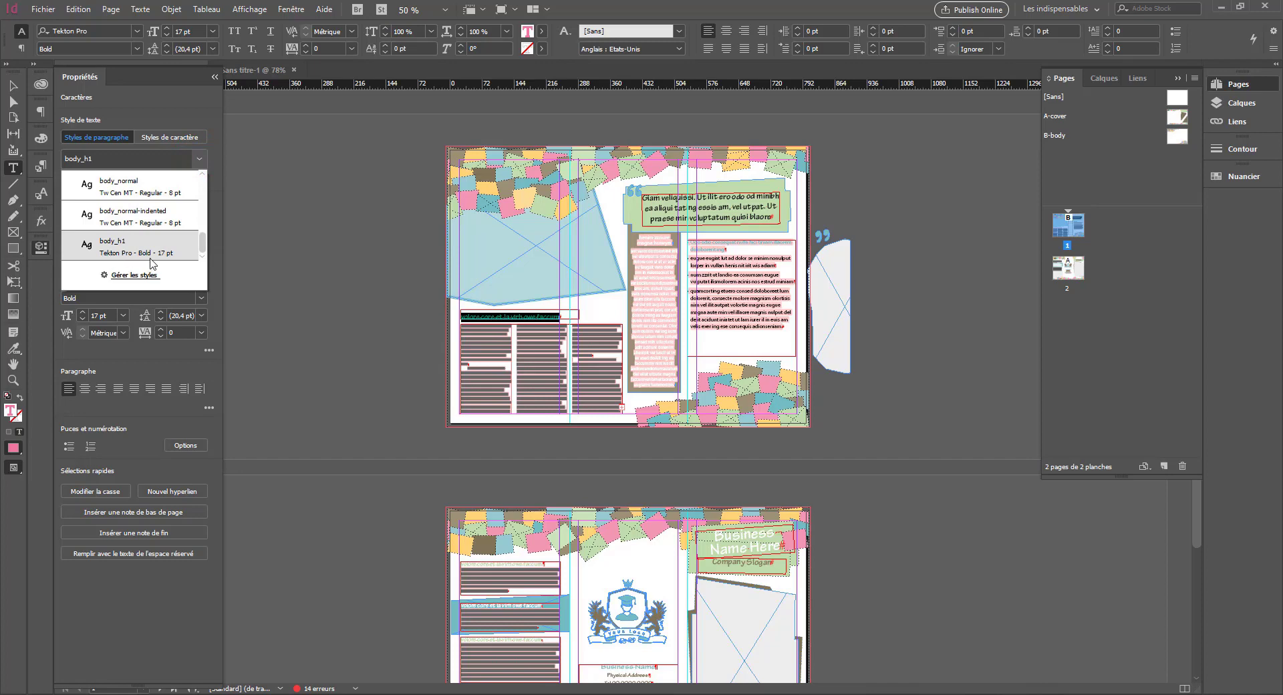
{"action": "left_click", "coordinate": [217, 175]}
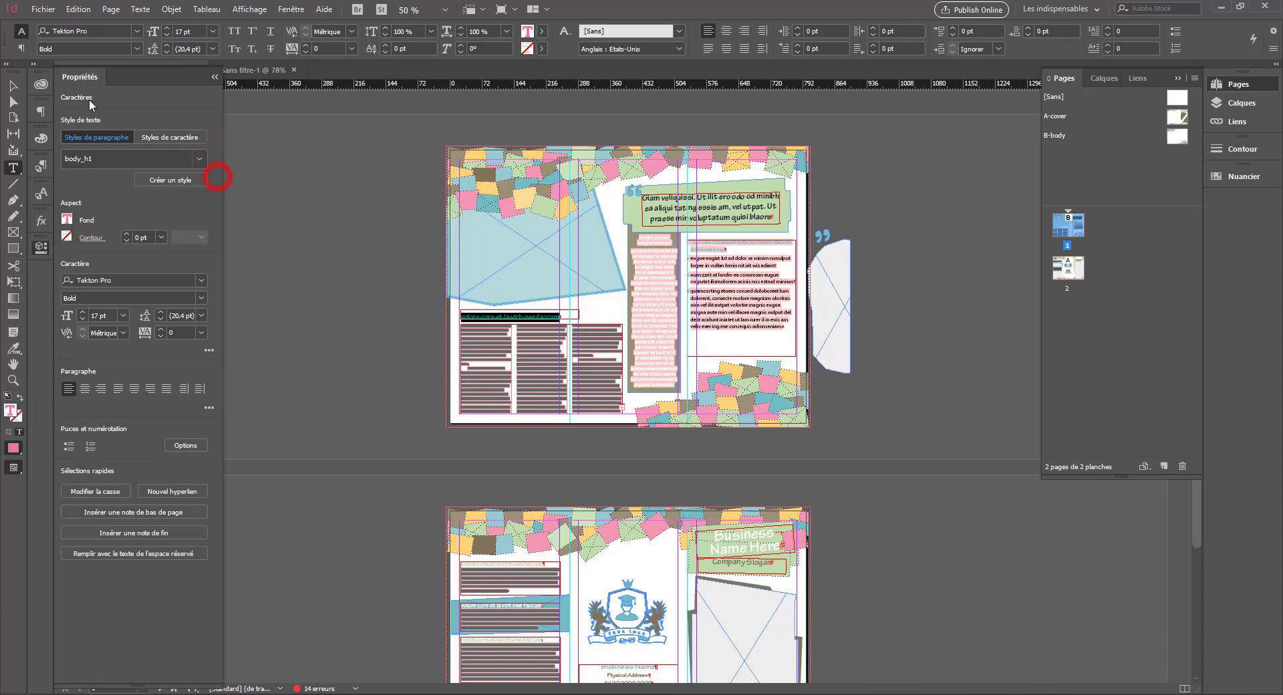
{"action": "left_click", "coordinate": [41, 168]}
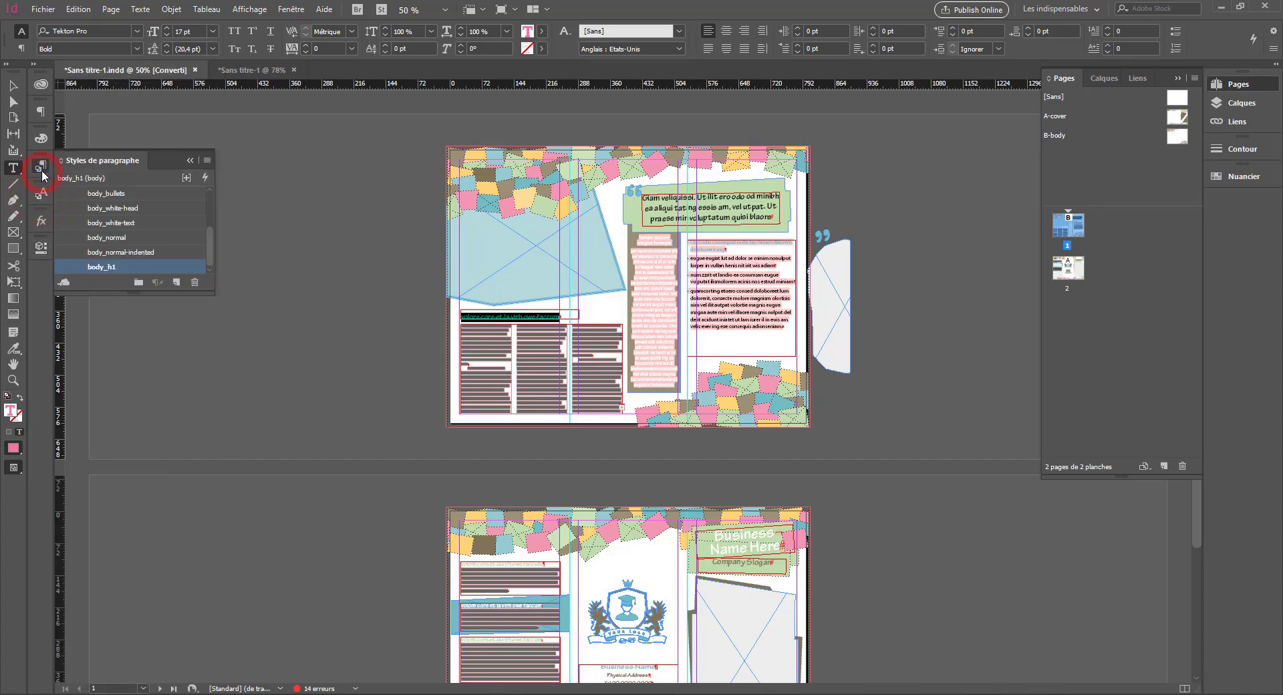
{"action": "left_click", "coordinate": [38, 249]}
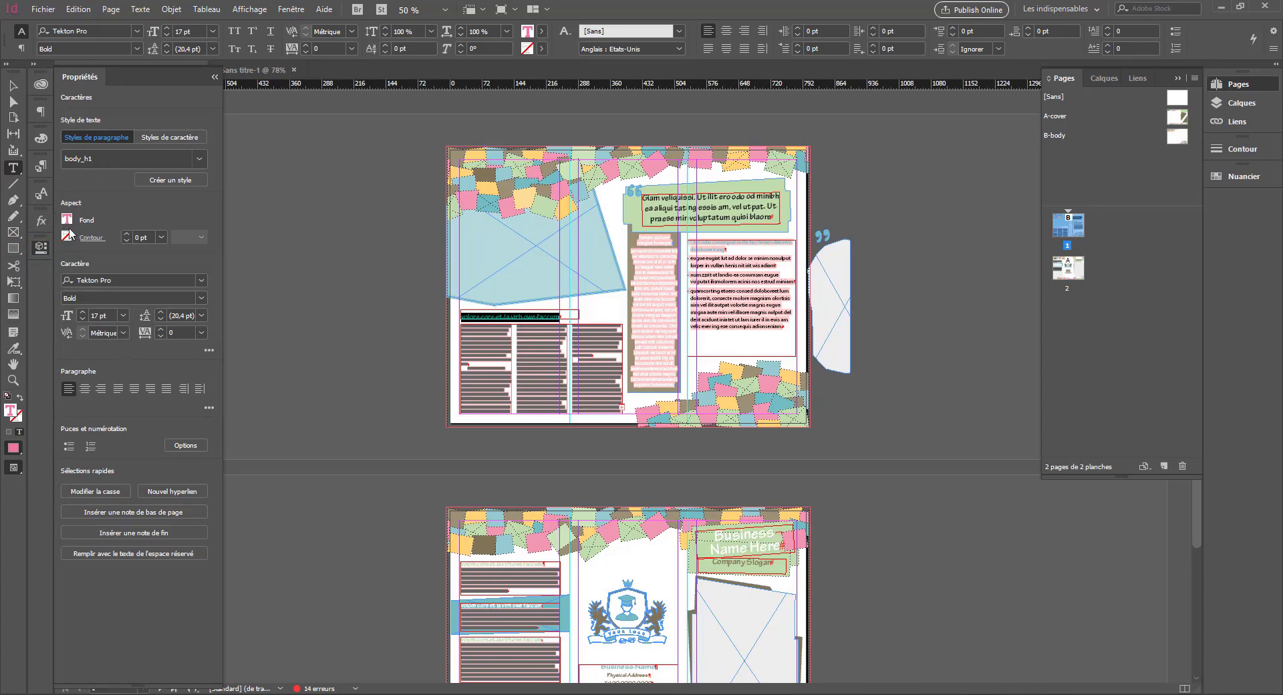
Step: Apply the body_normal-indented paragraph style to the heading, and return it to body_h1
{"action": "scroll", "coordinate": [472, 286], "scroll_direction": "up", "scroll_amount": 3}
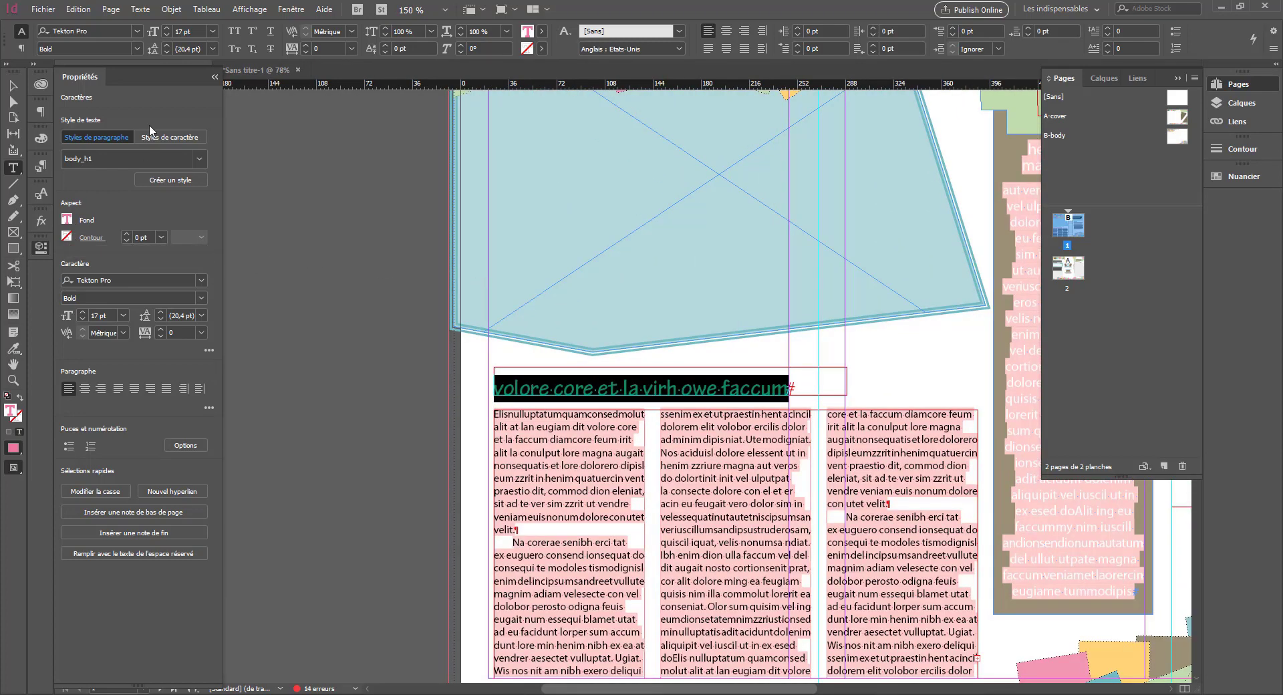
{"action": "left_click", "coordinate": [199, 159]}
{"action": "left_click", "coordinate": [127, 215]}
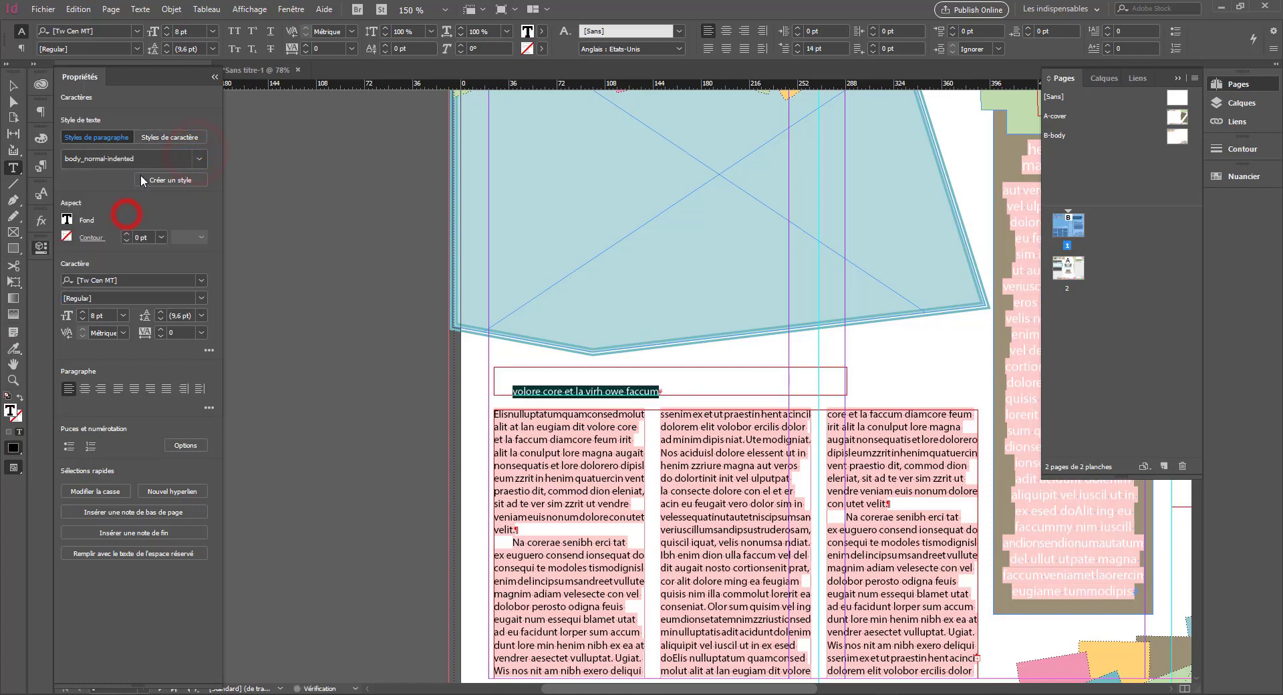
{"action": "left_click", "coordinate": [198, 158]}
{"action": "left_click", "coordinate": [197, 159]}
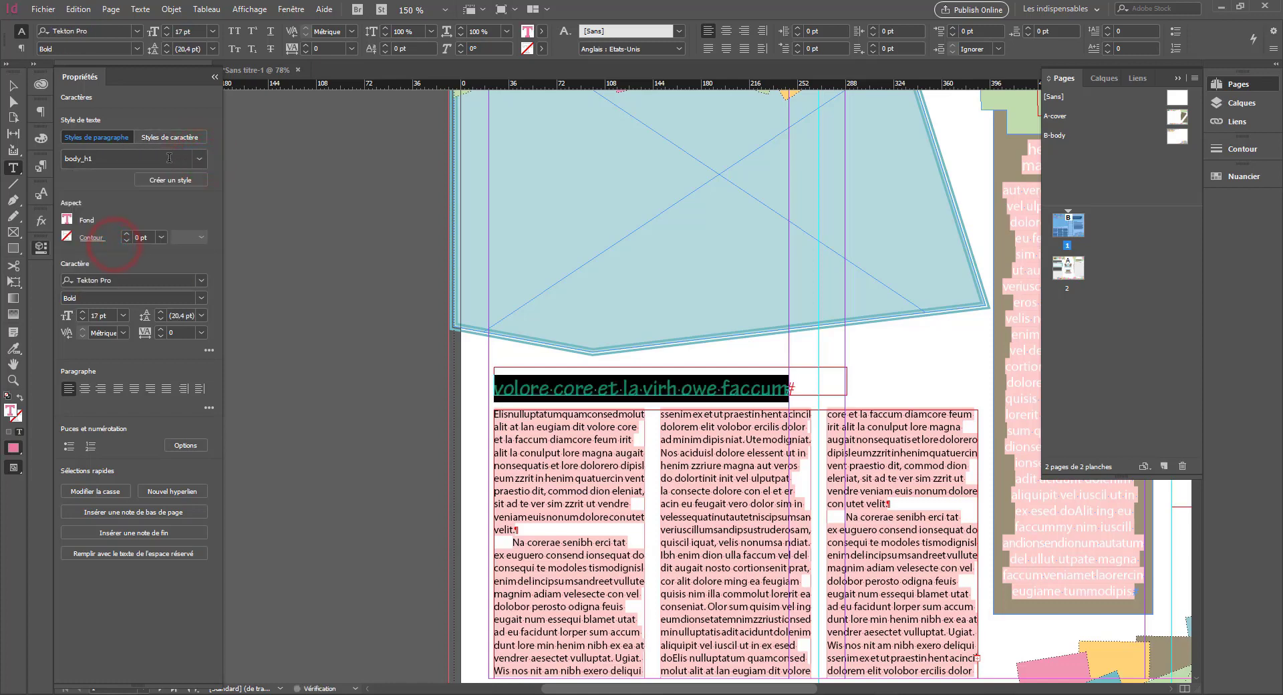
Step: Look over the character style settings and try creating a new paragraph style from the selected heading
{"action": "left_click", "coordinate": [153, 137]}
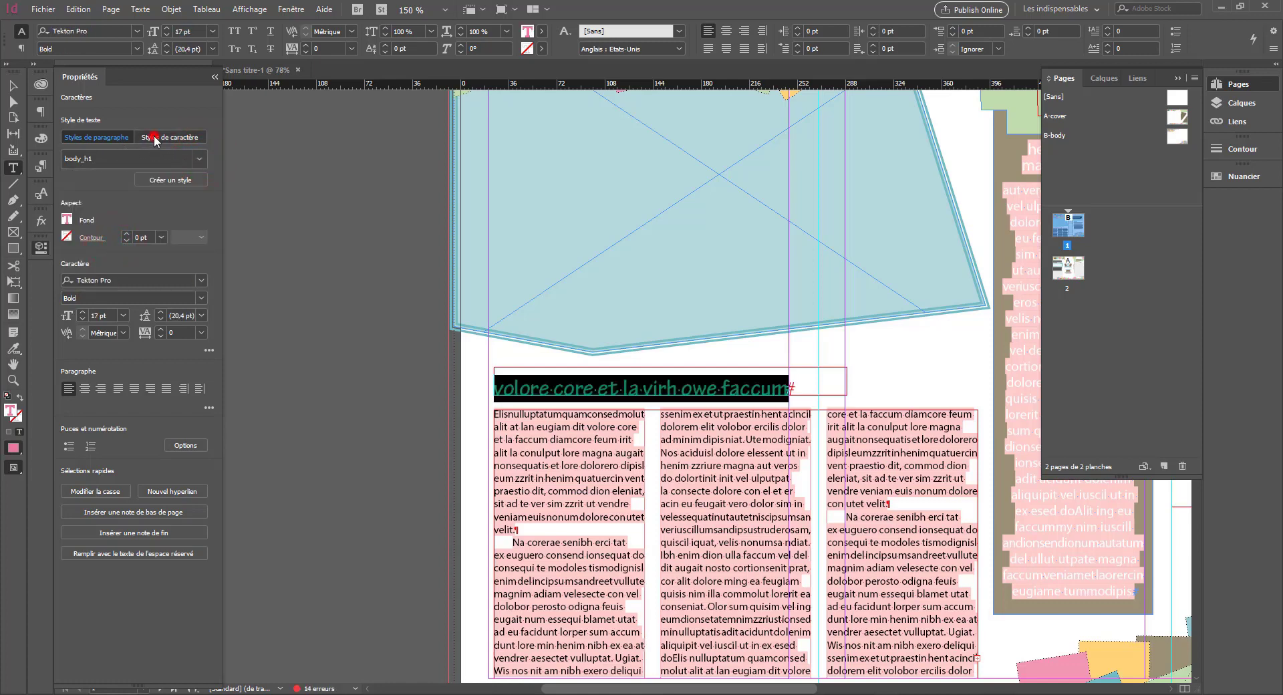
{"action": "left_click", "coordinate": [202, 157]}
{"action": "left_click", "coordinate": [99, 137]}
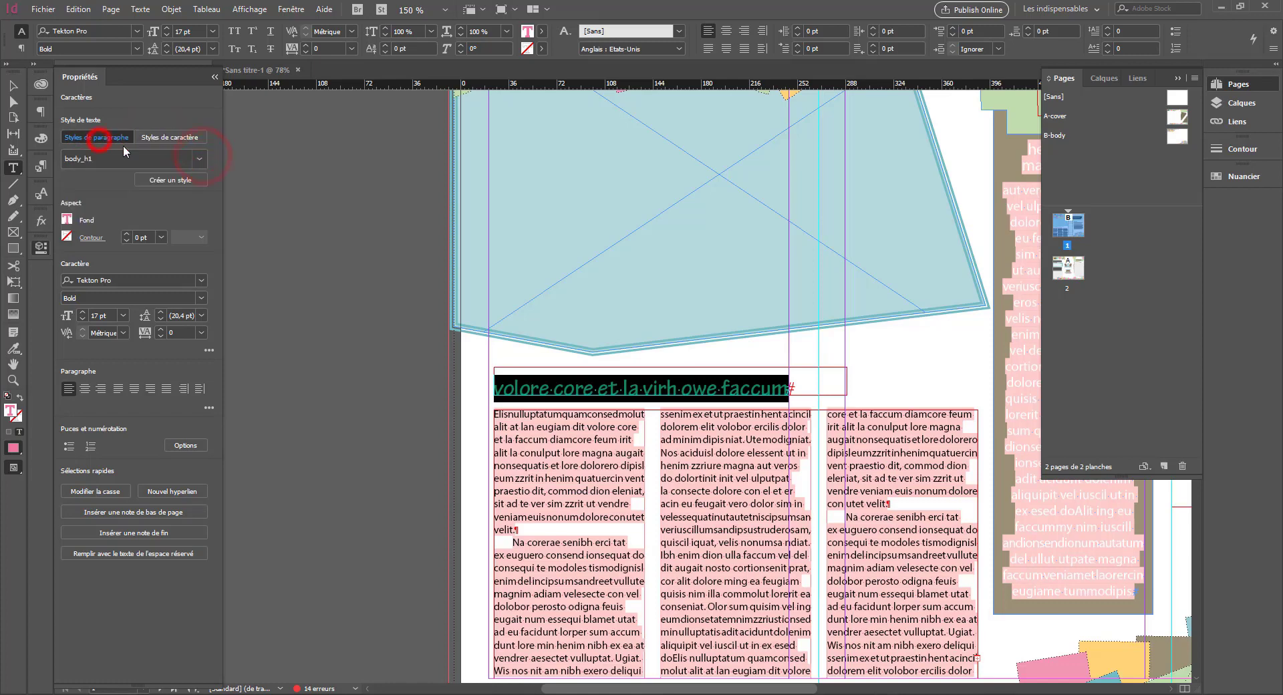
{"action": "left_click", "coordinate": [165, 184]}
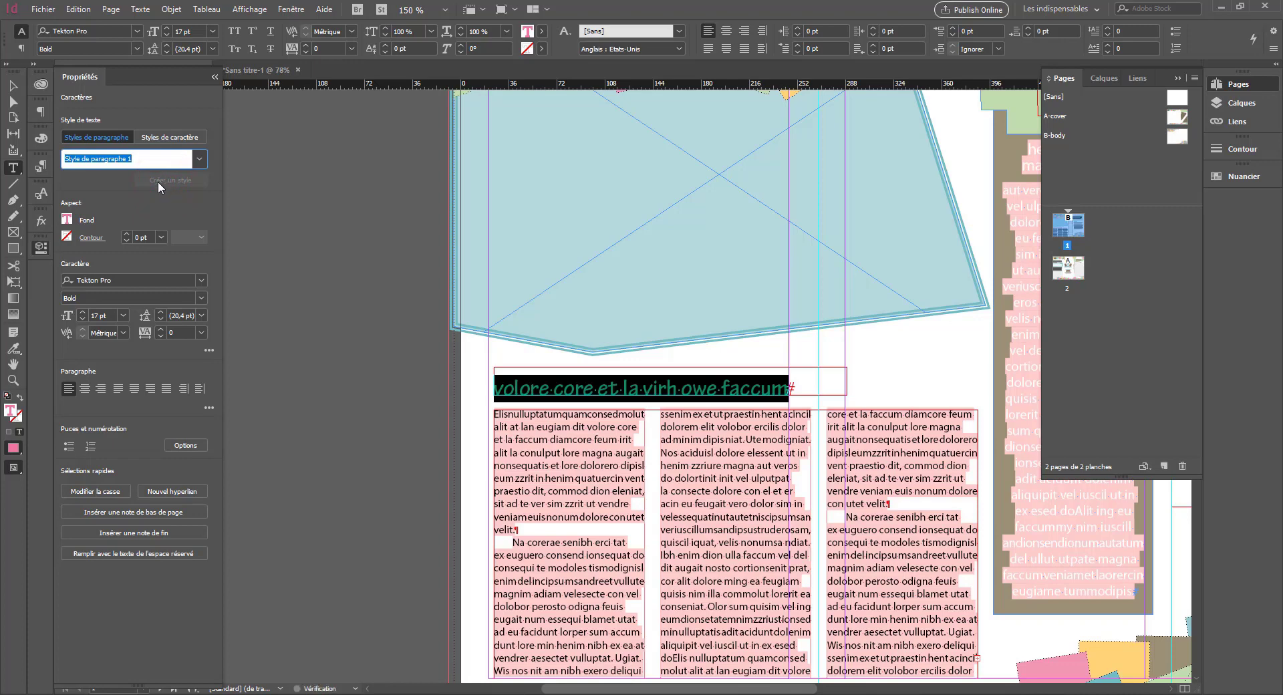
{"action": "key", "text": "Escape"}
Step: Examine the additional character and paragraph formatting options for the heading, collapsing each set after viewing
{"action": "left_click", "coordinate": [207, 351]}
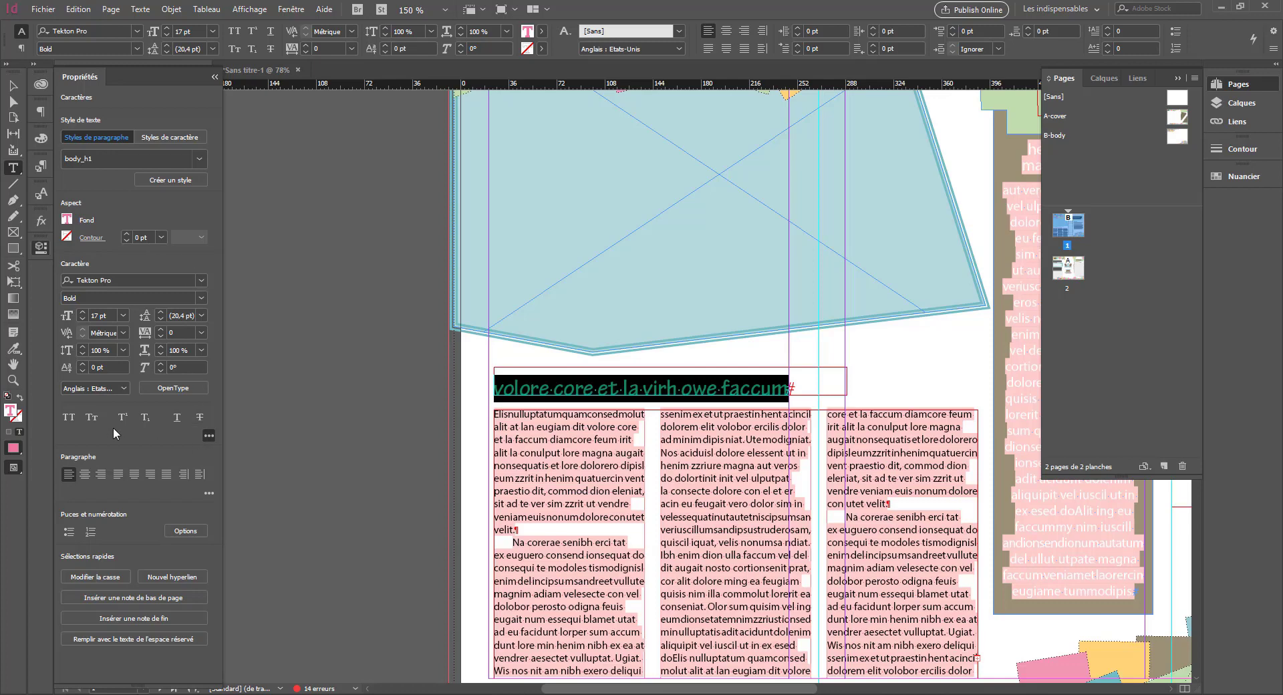
{"action": "left_click", "coordinate": [205, 435]}
{"action": "left_click", "coordinate": [210, 409]}
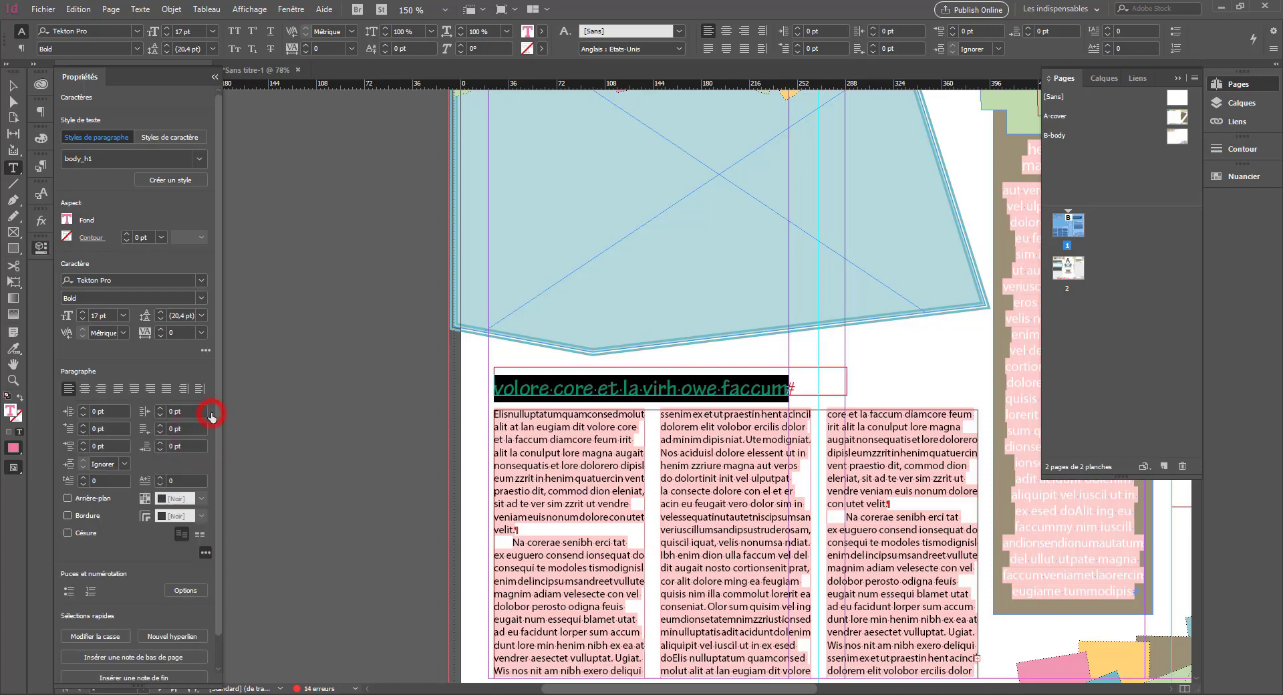
{"action": "scroll", "coordinate": [72, 386], "scroll_direction": "down", "scroll_amount": 1}
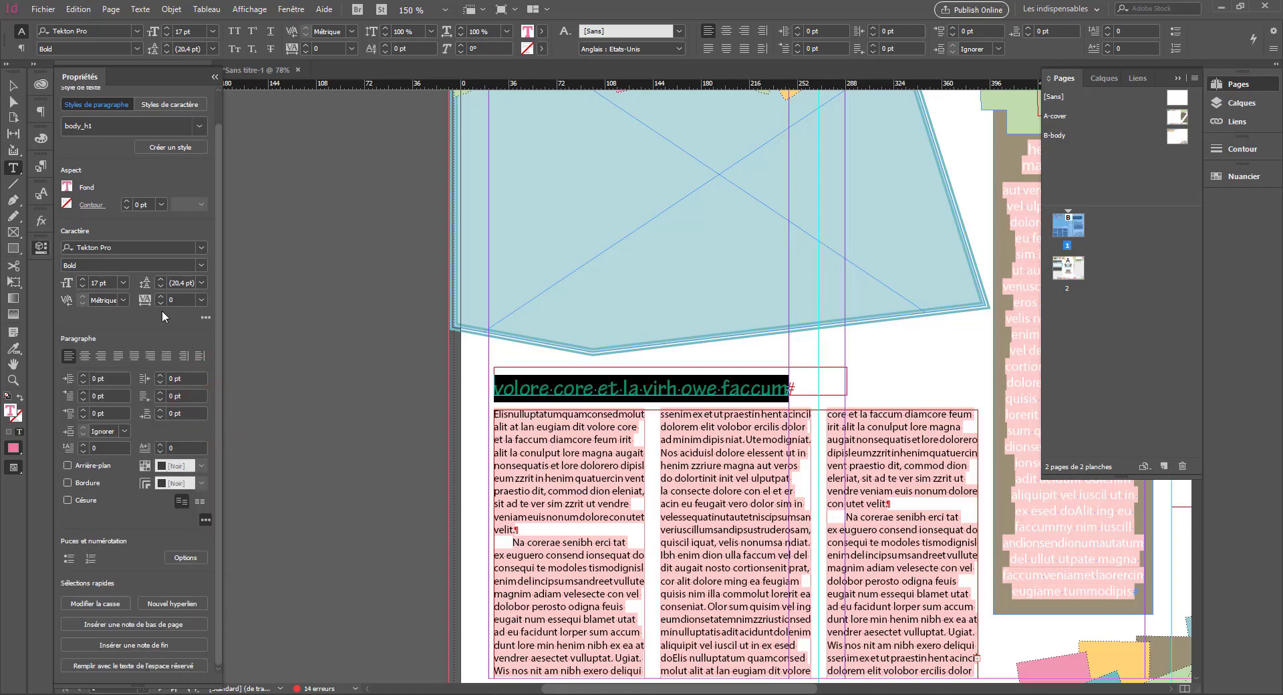
{"action": "left_click", "coordinate": [203, 513]}
Step: Look through the bullets and numbering options without changes, and try a bulleted list on the heading before removing it
{"action": "left_click", "coordinate": [169, 444]}
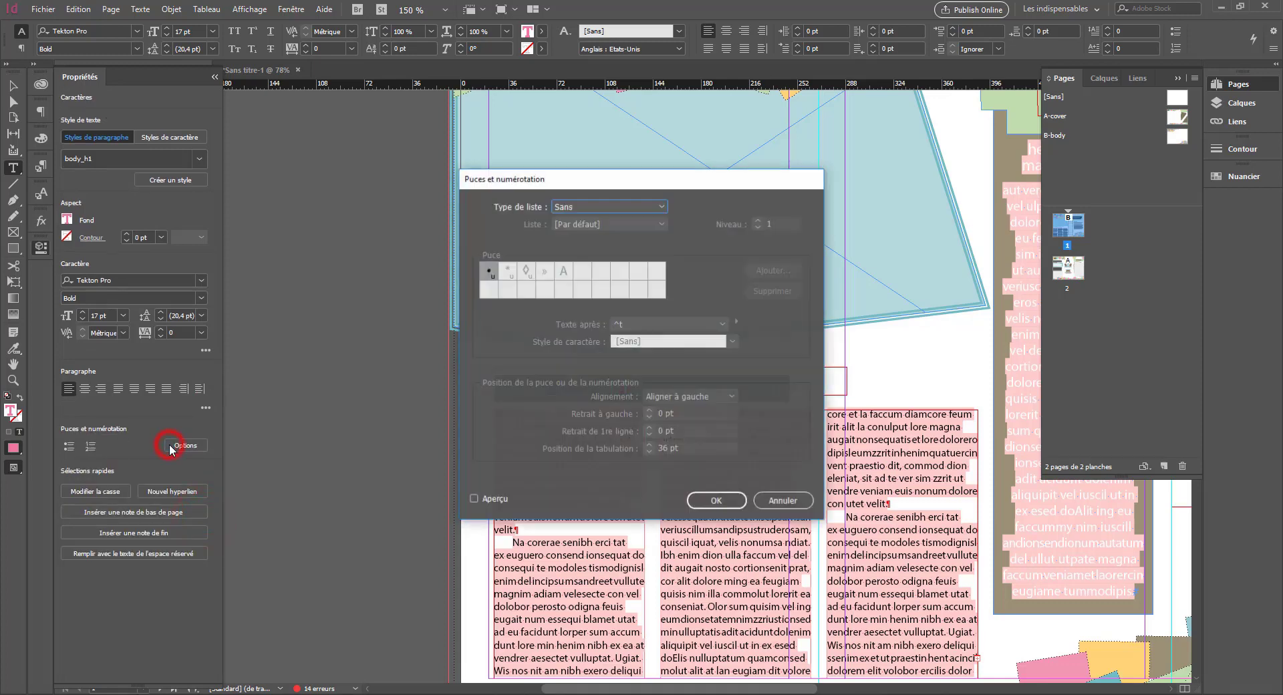
{"action": "left_click", "coordinate": [770, 501]}
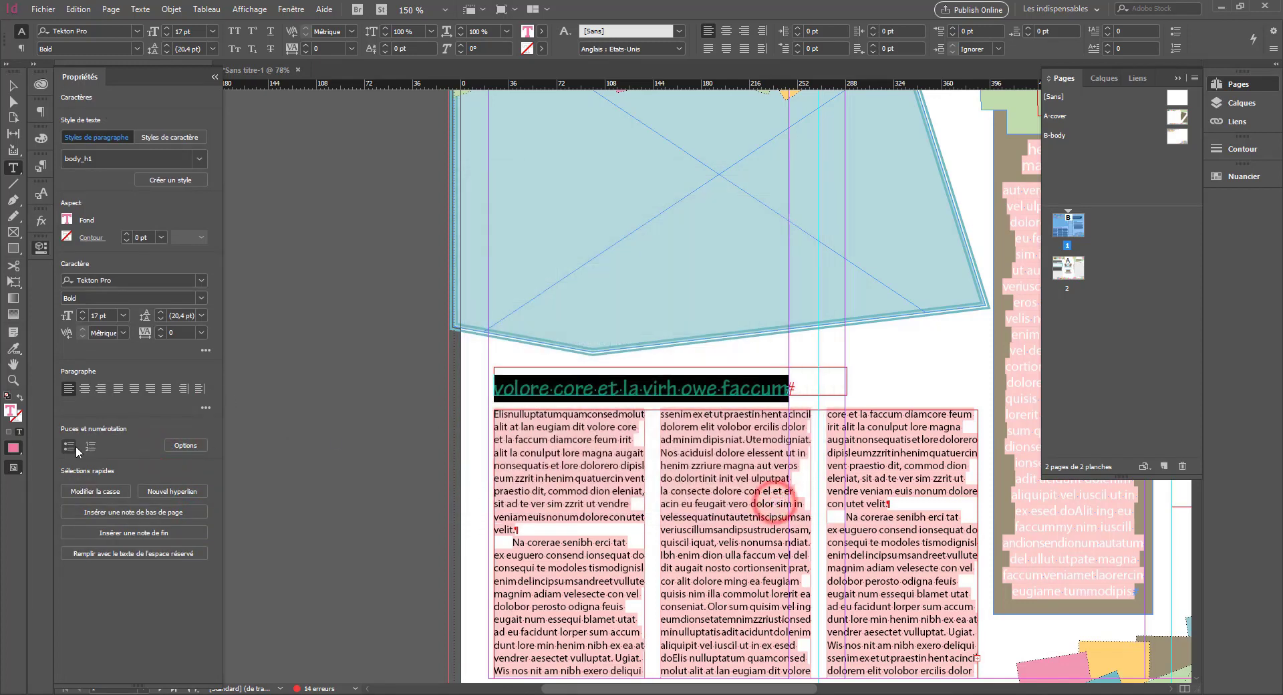
{"action": "left_click", "coordinate": [70, 447]}
{"action": "left_click", "coordinate": [70, 447]}
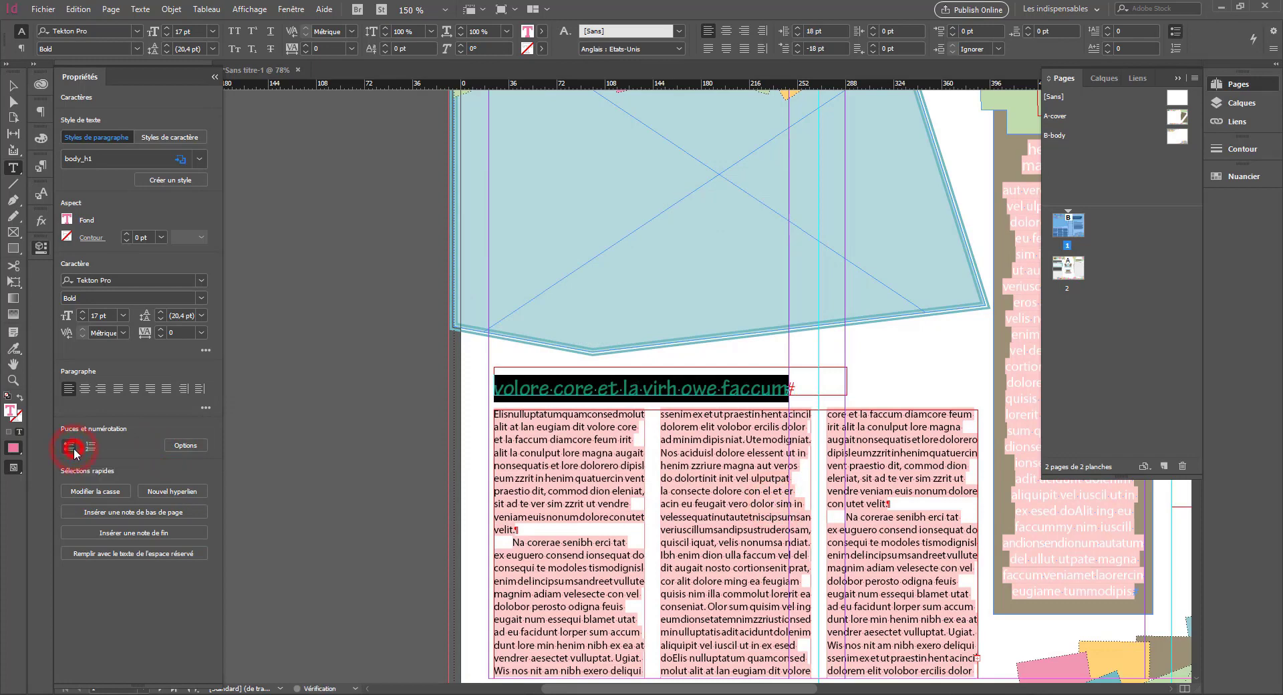
{"action": "left_click", "coordinate": [138, 9]}
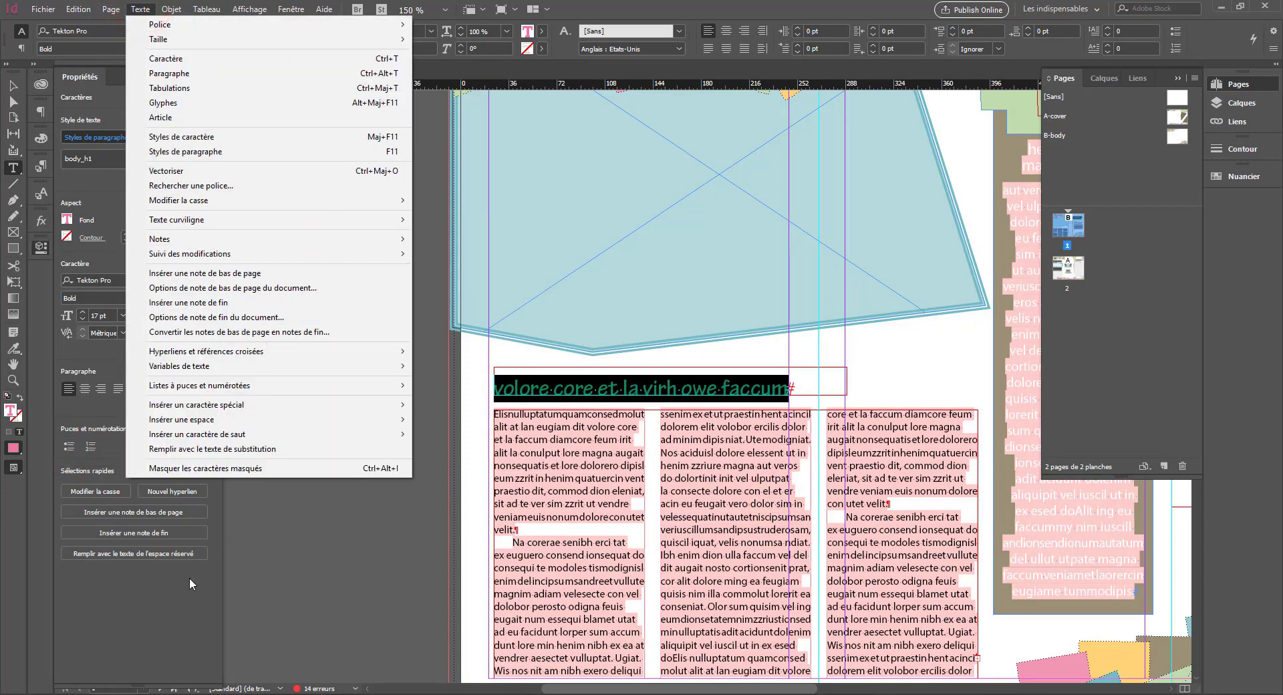
{"action": "left_click", "coordinate": [148, 628]}
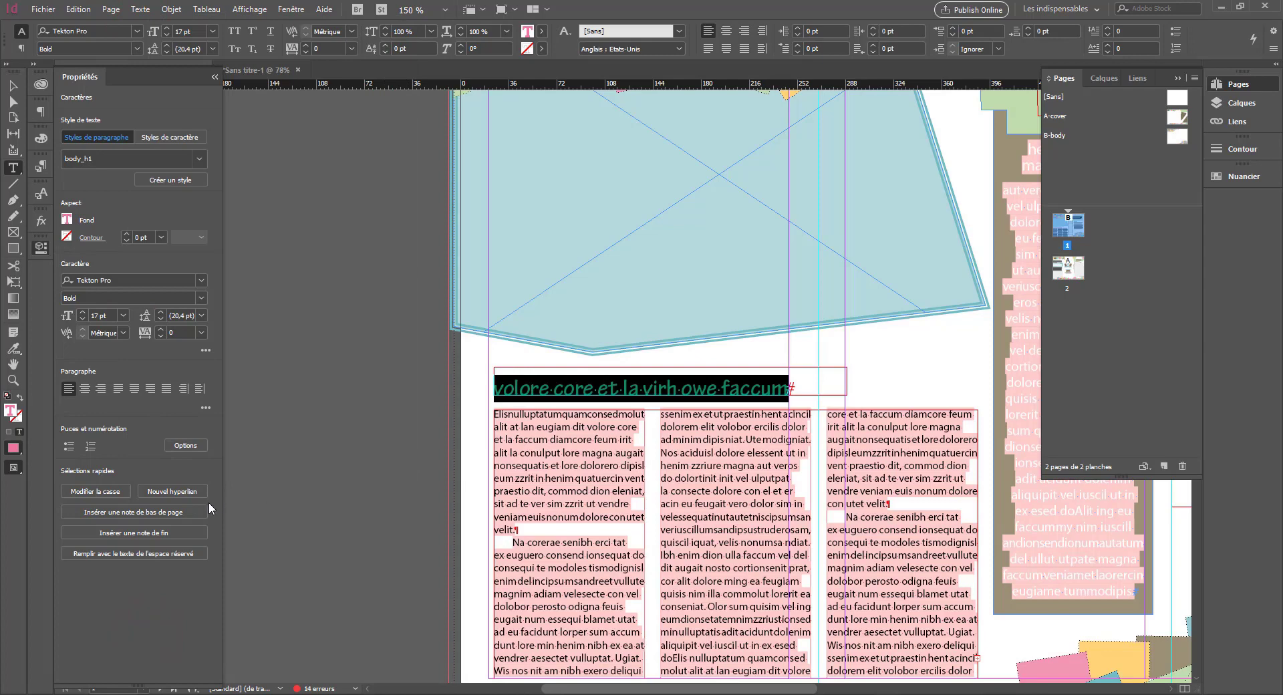
Step: Try capitals and lowercase on the heading, and settle on capitalising the first letter of each word
{"action": "left_click", "coordinate": [99, 495]}
{"action": "left_click", "coordinate": [96, 510]}
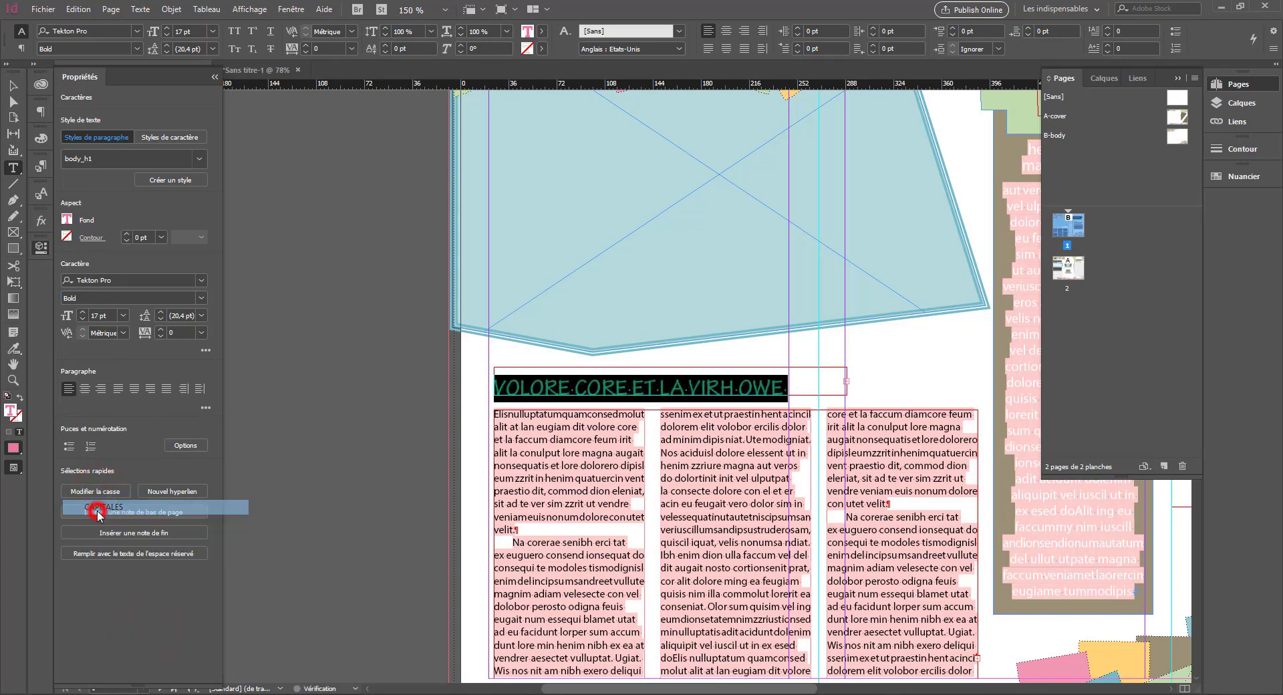
{"action": "left_click", "coordinate": [99, 492]}
{"action": "left_click", "coordinate": [104, 521]}
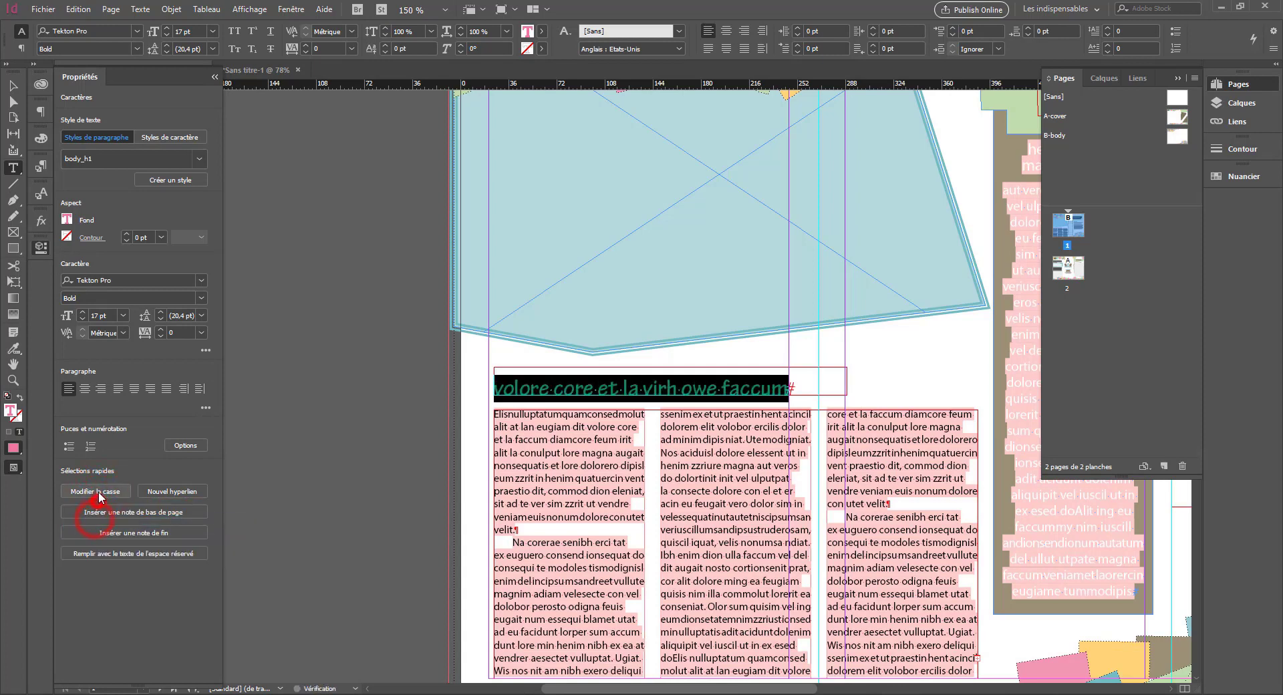
{"action": "left_click", "coordinate": [98, 493]}
{"action": "left_click", "coordinate": [100, 537]}
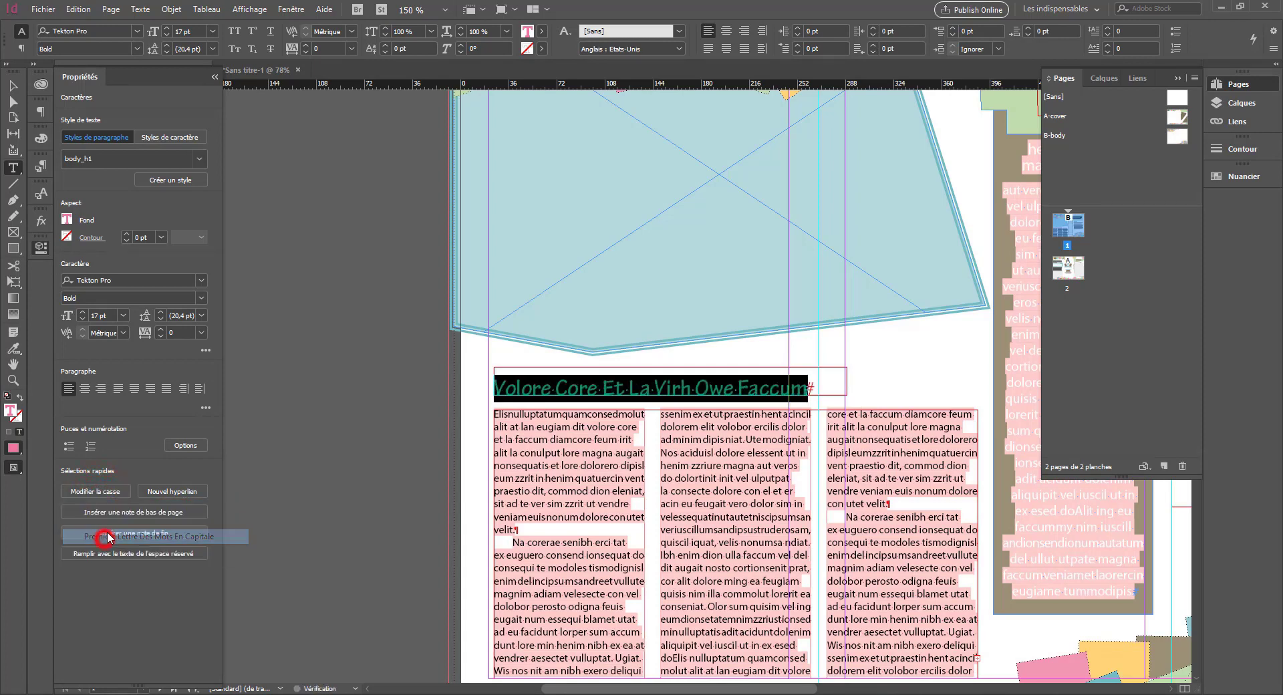
Step: Try adding a URL hyperlink to the heading without saving it, and insert a footnote and undo it
{"action": "left_click", "coordinate": [159, 491]}
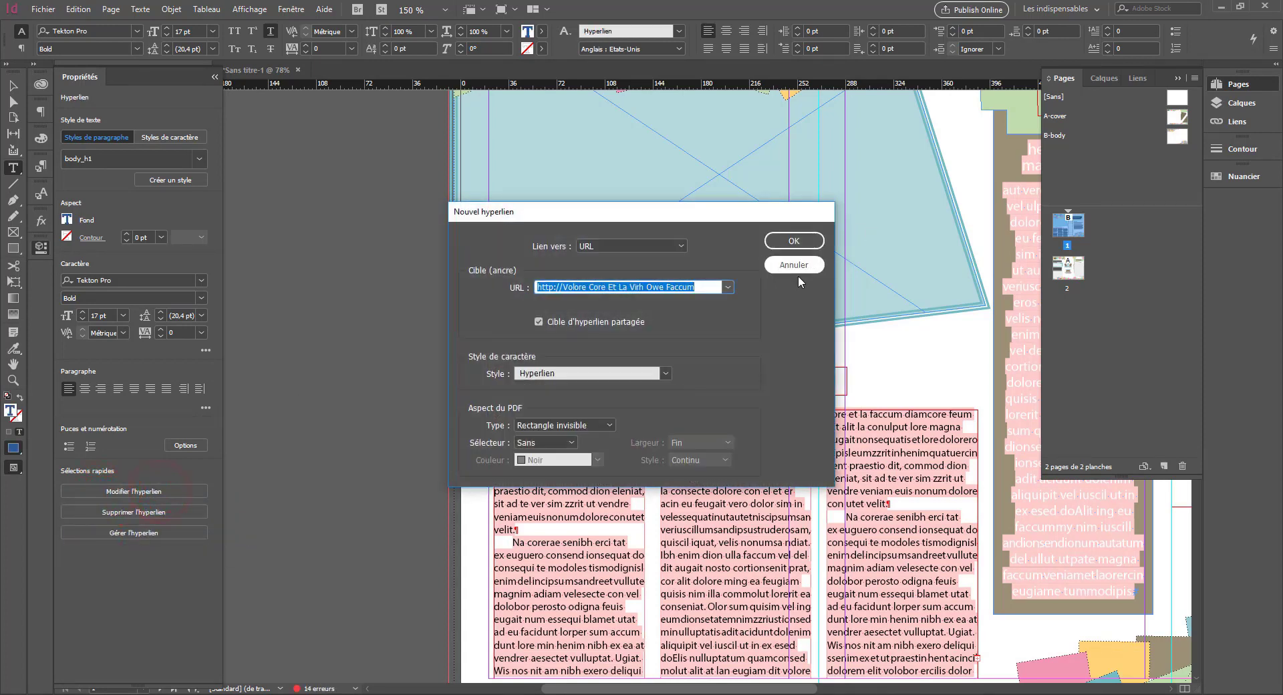
{"action": "left_click", "coordinate": [793, 265]}
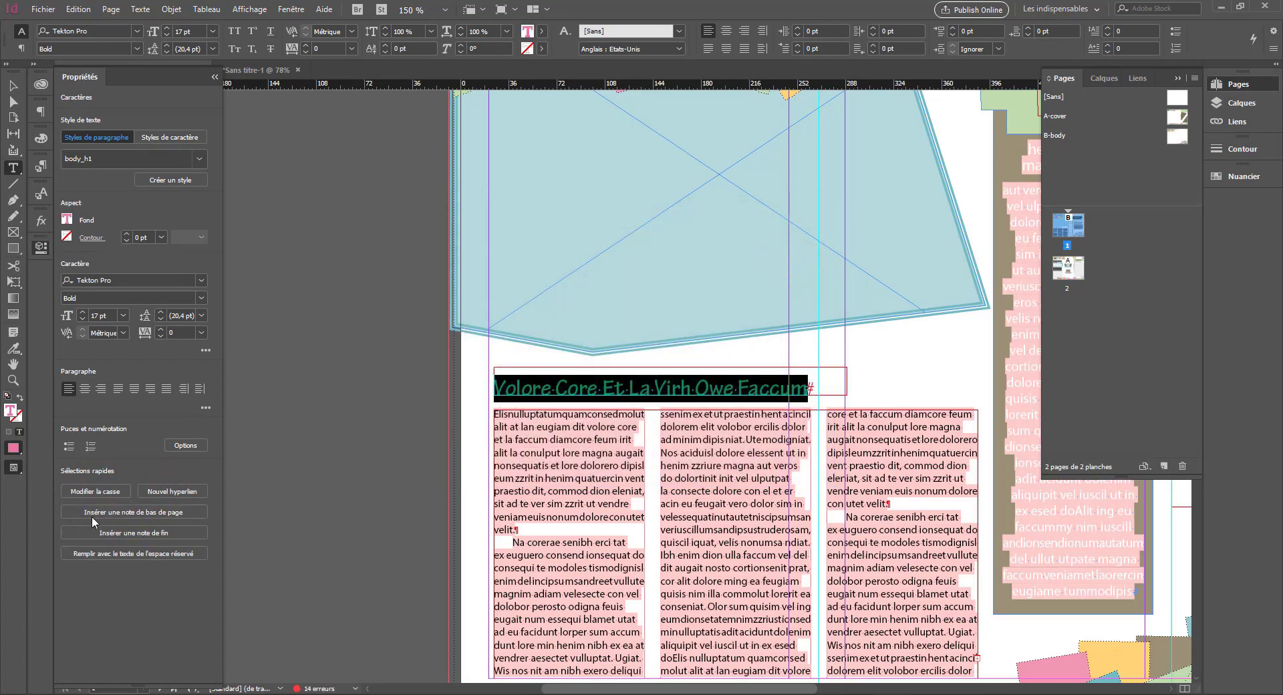
{"action": "left_click", "coordinate": [91, 510]}
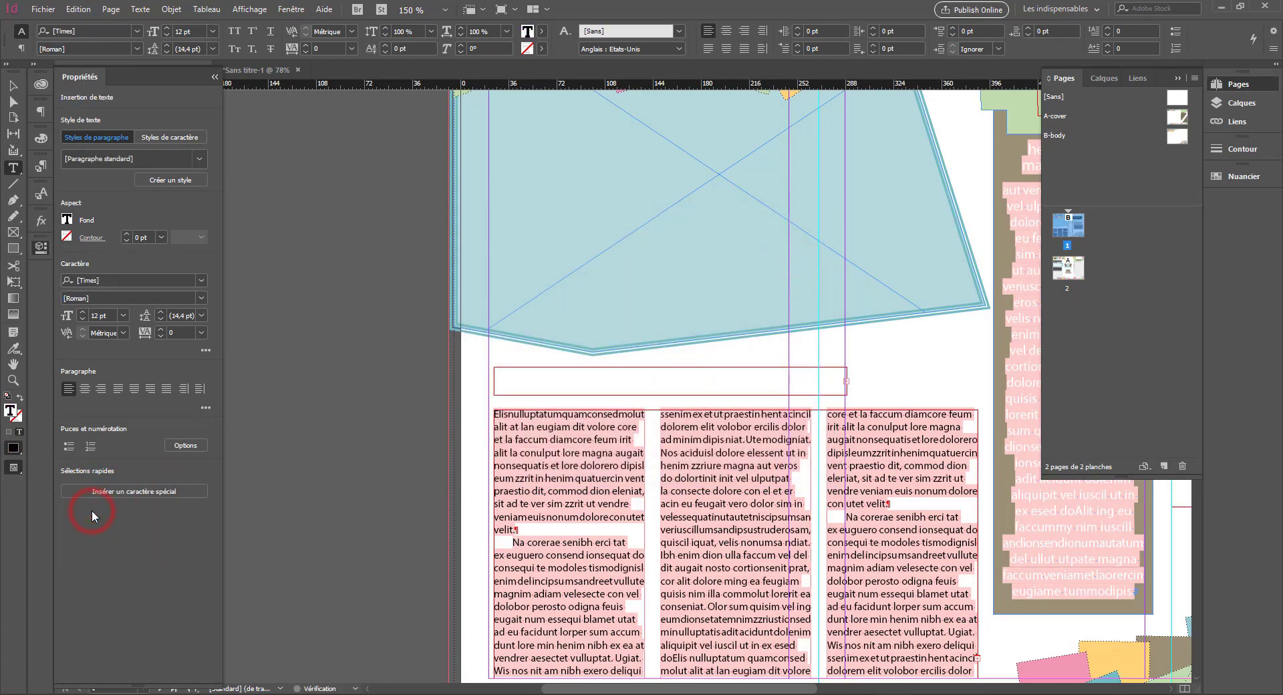
{"action": "key", "text": "ctrl+z"}
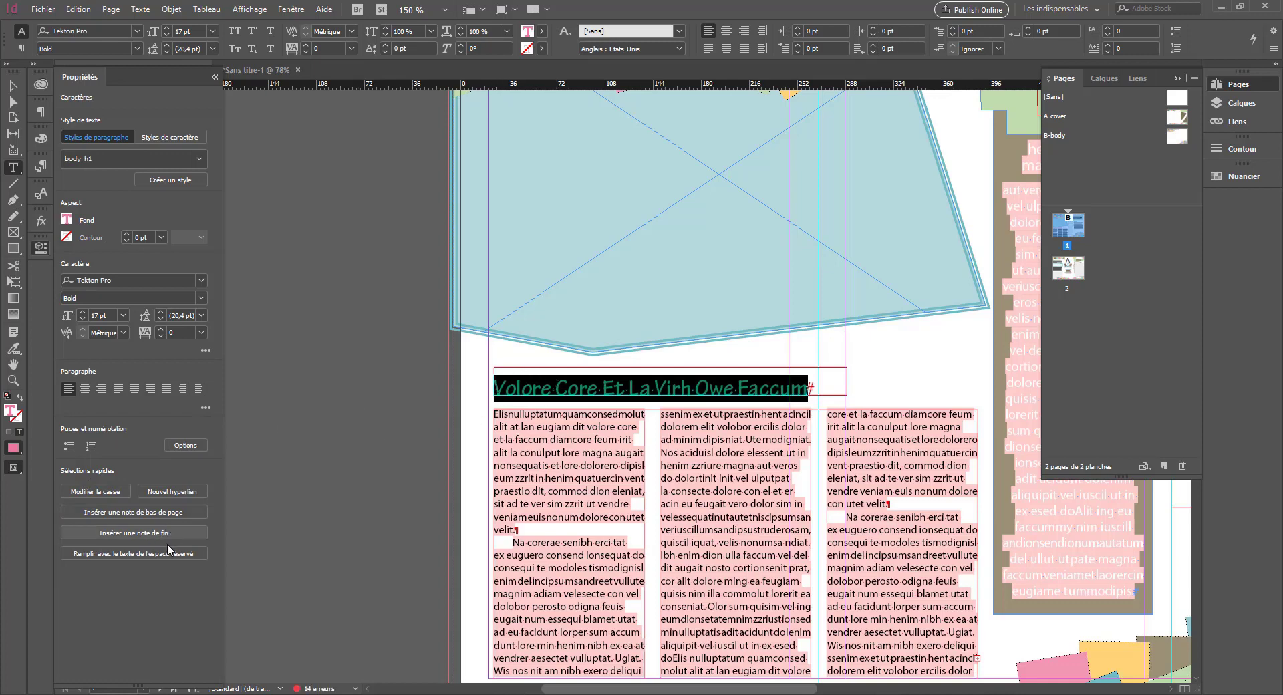
Step: Select a passage of body text spanning two paragraphs in the first column below the heading on page 1
{"action": "left_click", "coordinate": [105, 556]}
{"action": "scroll", "coordinate": [580, 523], "scroll_direction": "down", "scroll_amount": 5}
{"action": "scroll", "coordinate": [581, 523], "scroll_direction": "up", "scroll_amount": 2}
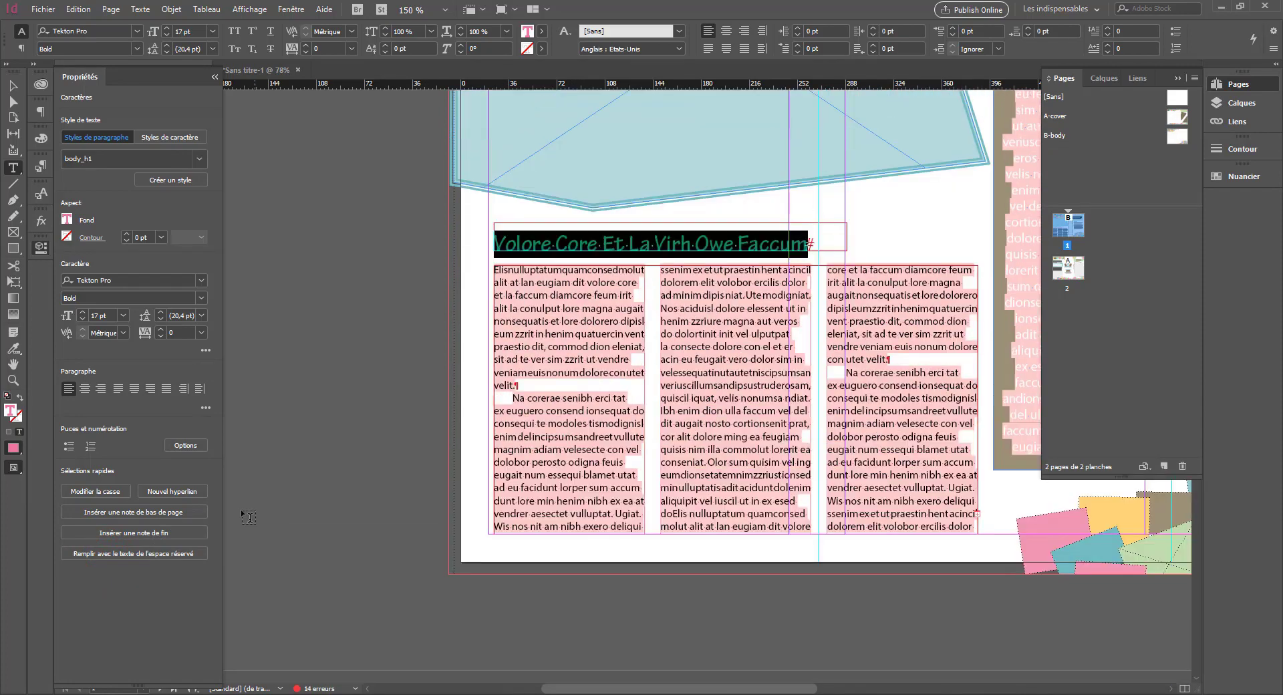
{"action": "left_click", "coordinate": [557, 294]}
{"action": "left_click_drag", "start_coordinate": [512, 307], "coordinate": [584, 438]}
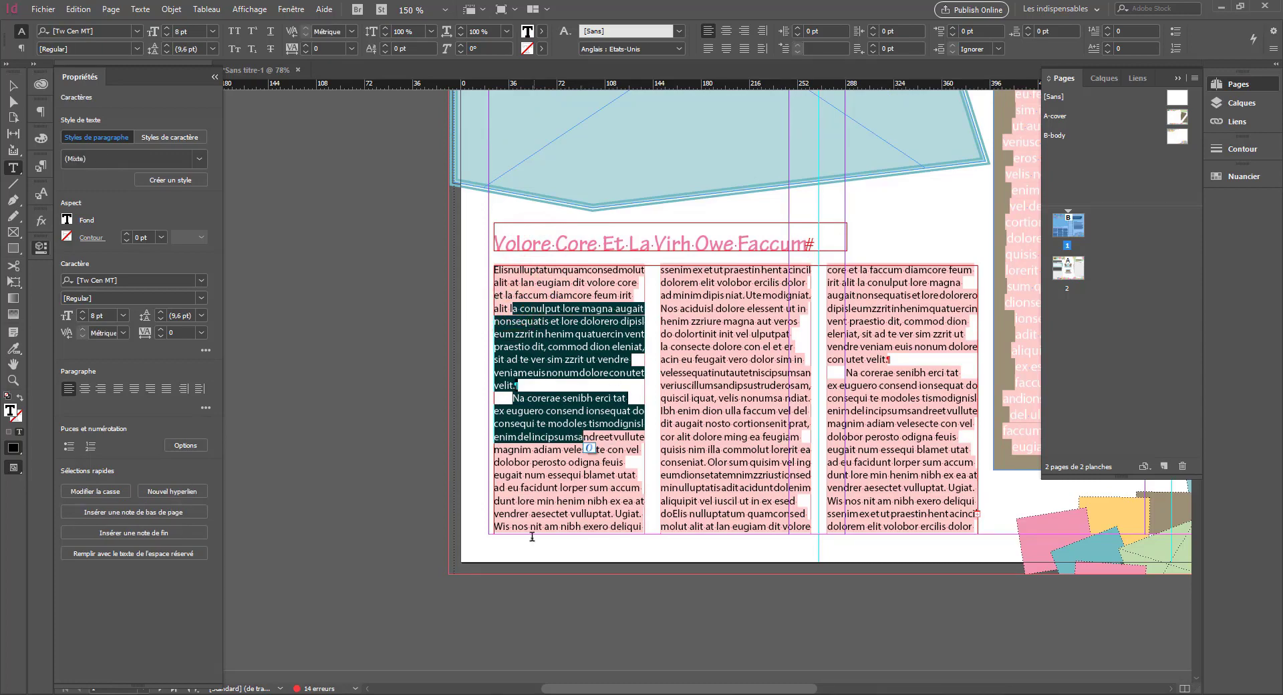
Step: Select the logo group on page 2 to show its transformation, appearance and alignment properties
{"action": "scroll", "coordinate": [599, 533], "scroll_direction": "down", "scroll_amount": 11}
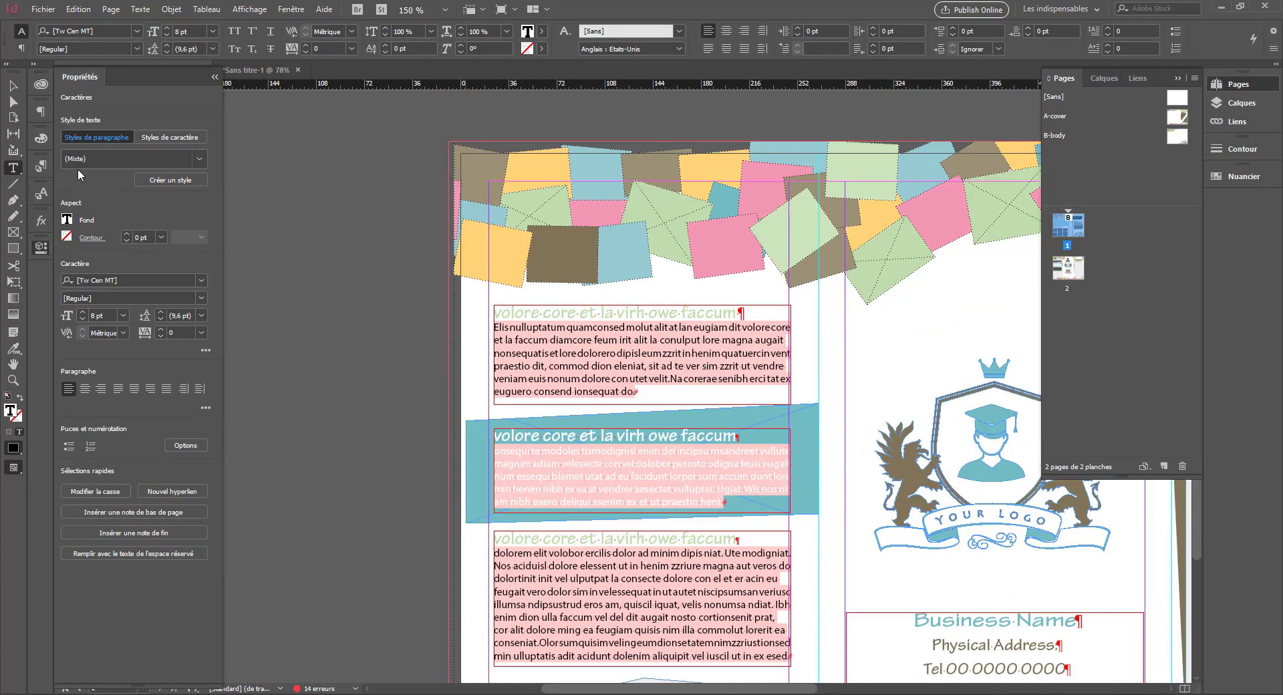
{"action": "left_click", "coordinate": [13, 85]}
{"action": "left_click", "coordinate": [936, 484]}
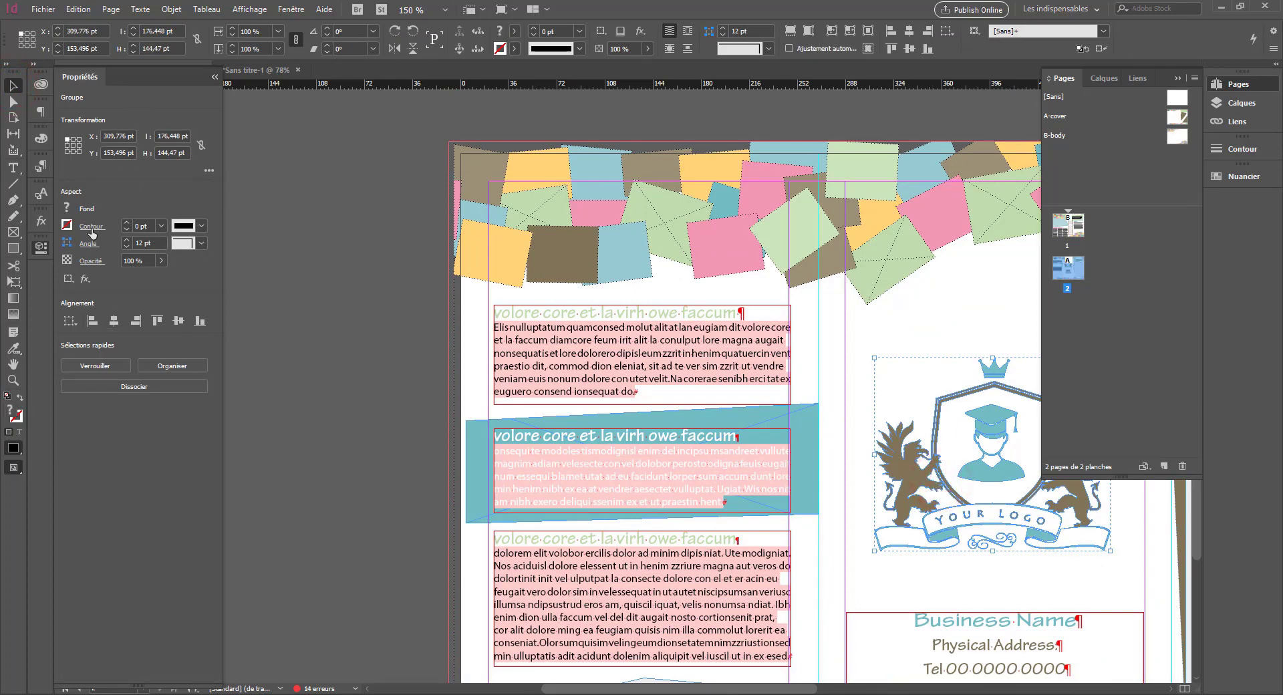
{"action": "scroll", "coordinate": [695, 438], "scroll_direction": "down", "scroll_amount": 2}
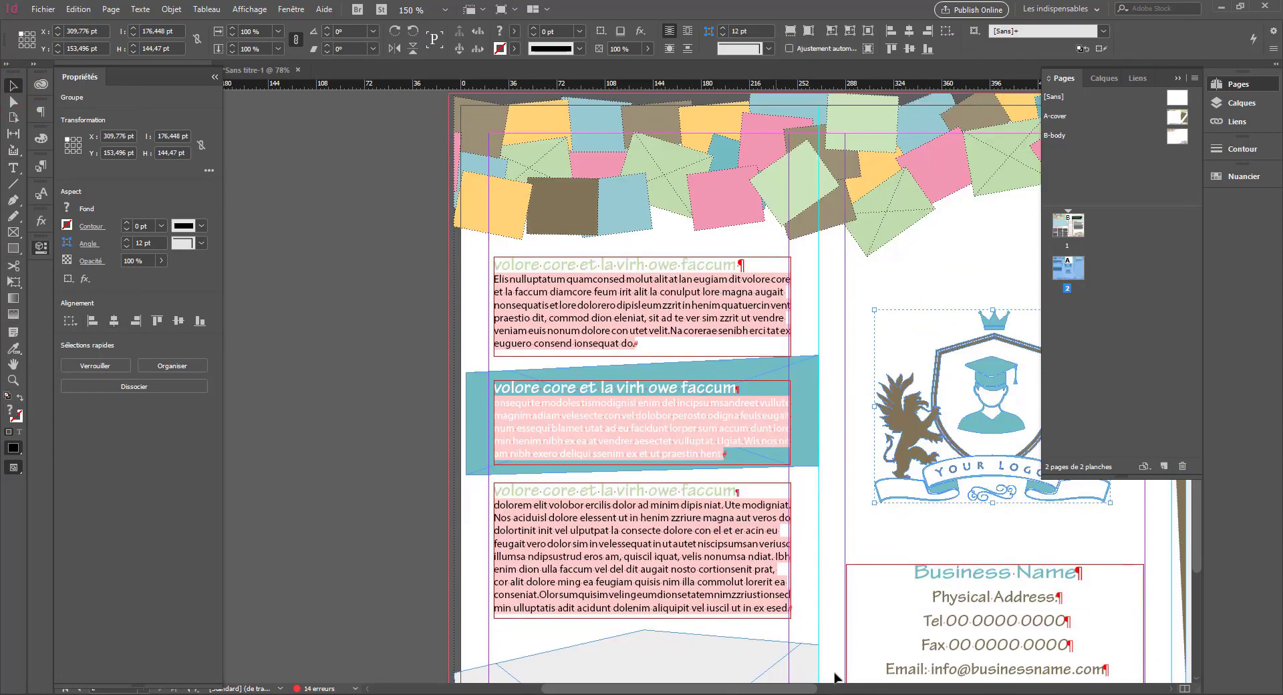
Step: Return to page 1, collapse the object properties and view the layout at 100% zoom
{"action": "left_click_drag", "start_coordinate": [776, 689], "coordinate": [820, 635]}
{"action": "scroll", "coordinate": [633, 459], "scroll_direction": "up", "scroll_amount": 13}
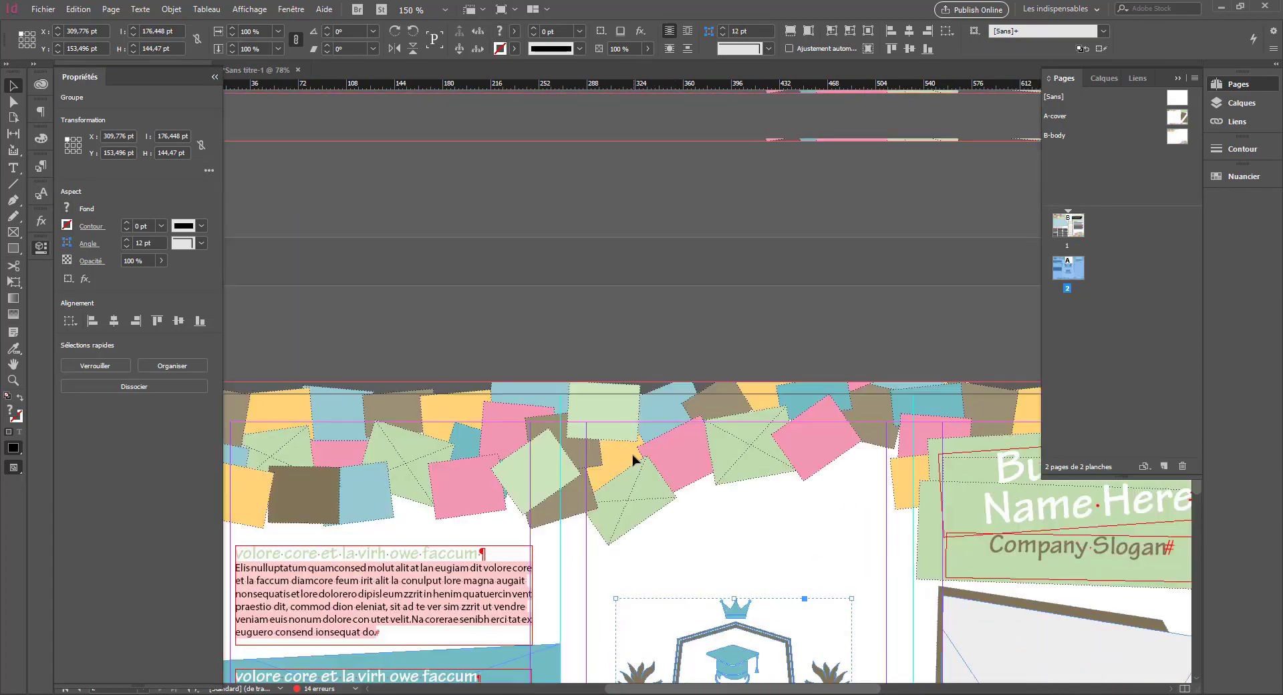
{"action": "scroll", "coordinate": [634, 459], "scroll_direction": "up", "scroll_amount": 10}
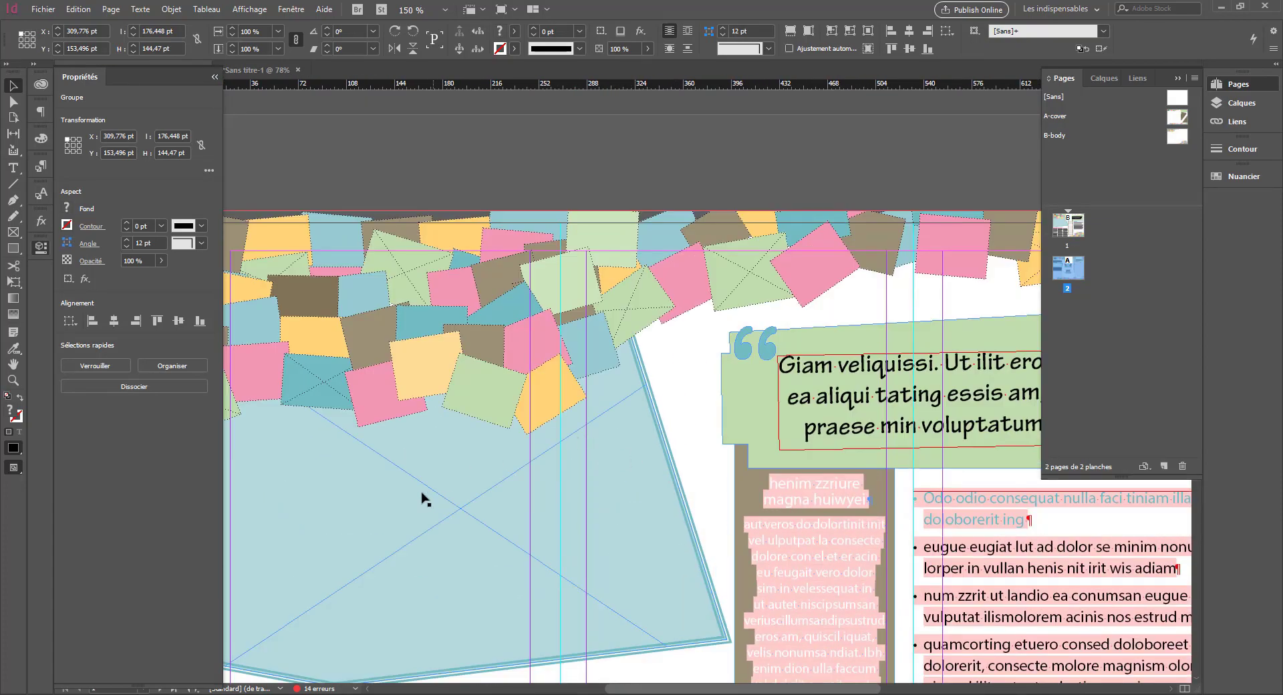
{"action": "scroll", "coordinate": [329, 457], "scroll_direction": "down", "scroll_amount": 3}
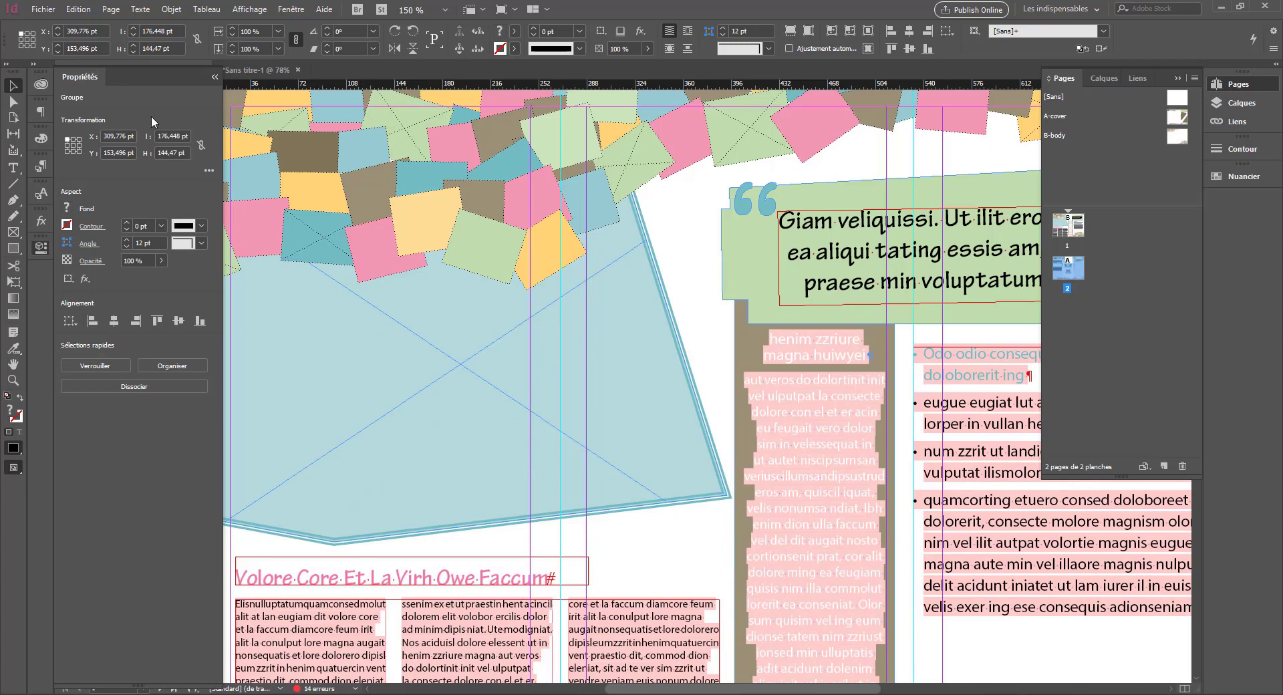
{"action": "left_click", "coordinate": [44, 247]}
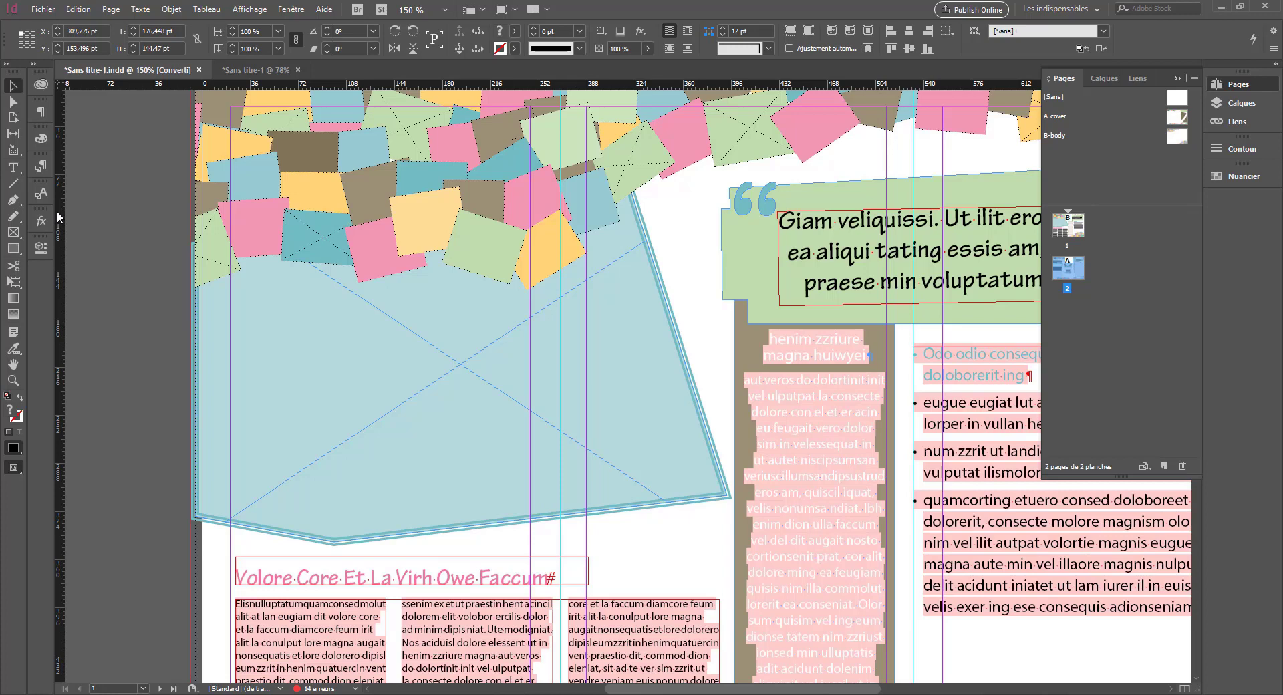
{"action": "scroll", "coordinate": [176, 283], "scroll_direction": "up", "scroll_amount": 2}
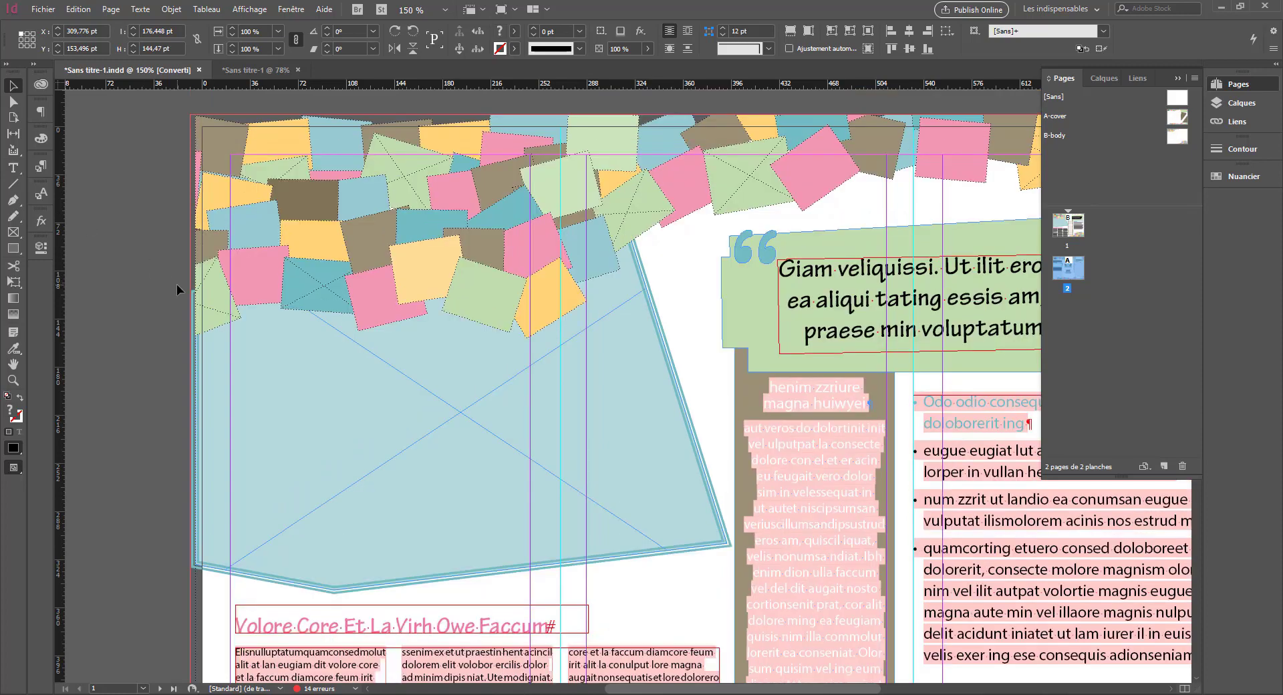
{"action": "key", "text": "ctrl+minus"}
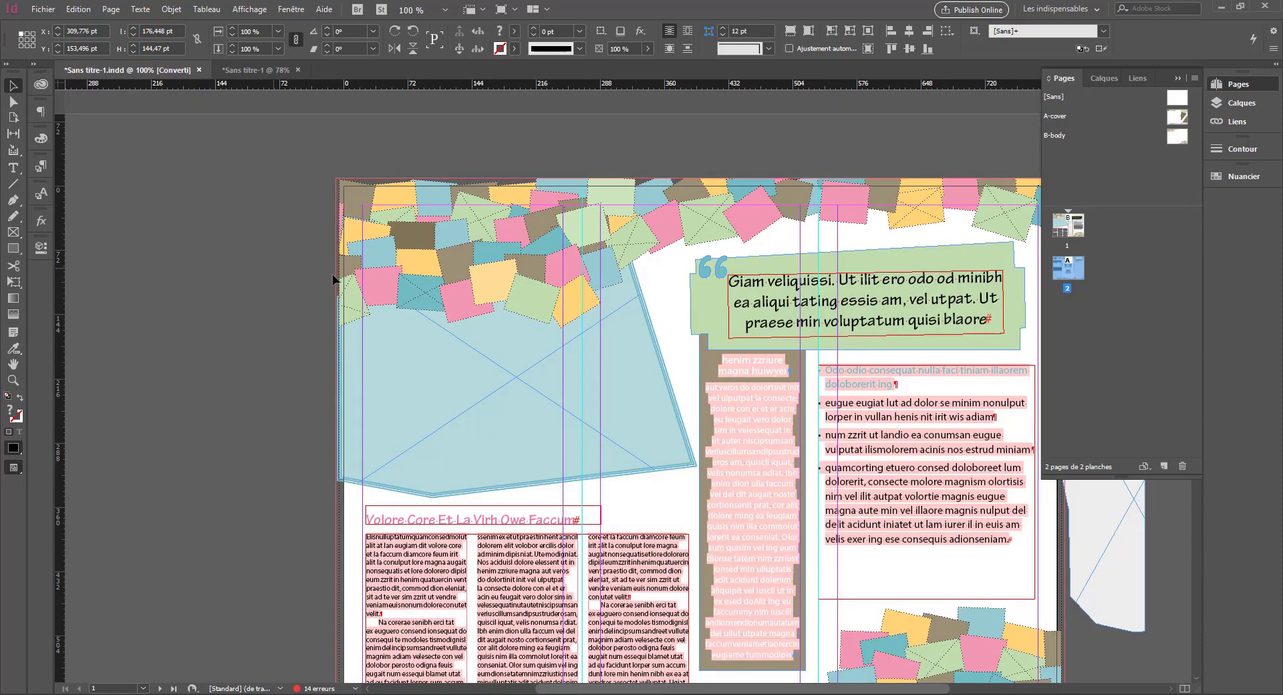
{"action": "left_click_drag", "start_coordinate": [352, 267], "coordinate": [272, 249]}
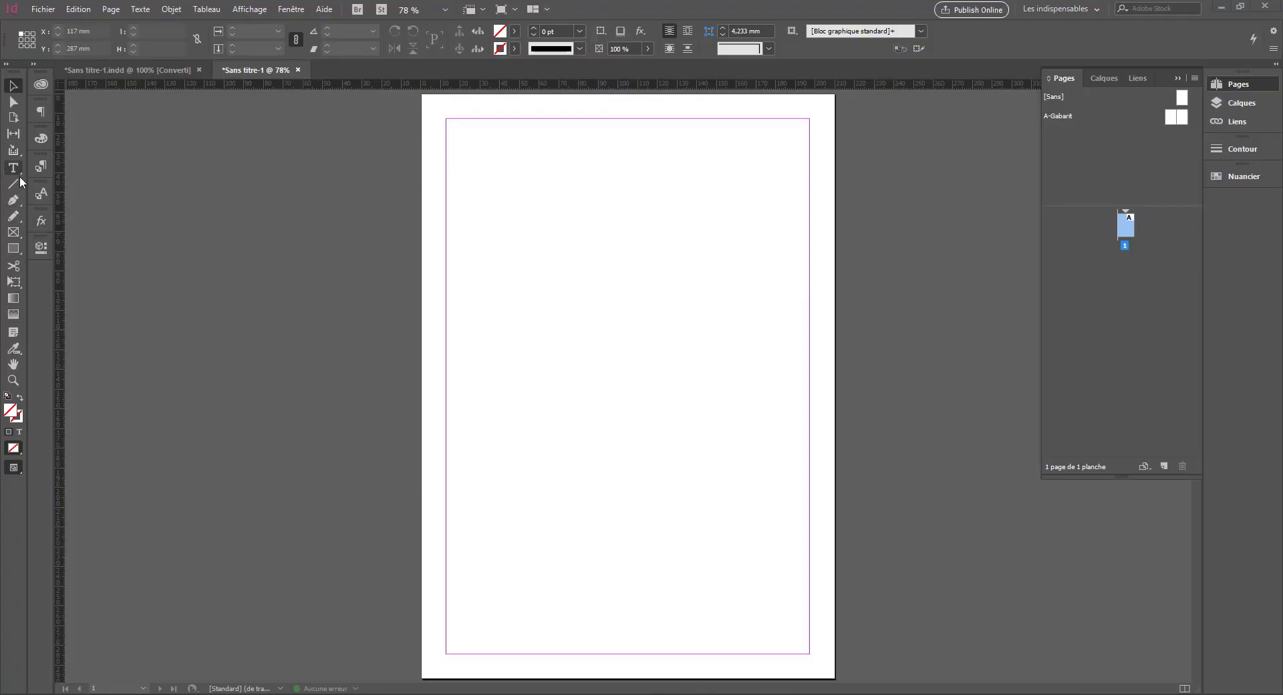
Step: Draw a wide text frame in the upper part of the blank Sans titre-1 page and enter "Lorem Ipsum" in it
{"action": "left_click", "coordinate": [13, 168]}
{"action": "left_click_drag", "start_coordinate": [481, 177], "coordinate": [767, 331]}
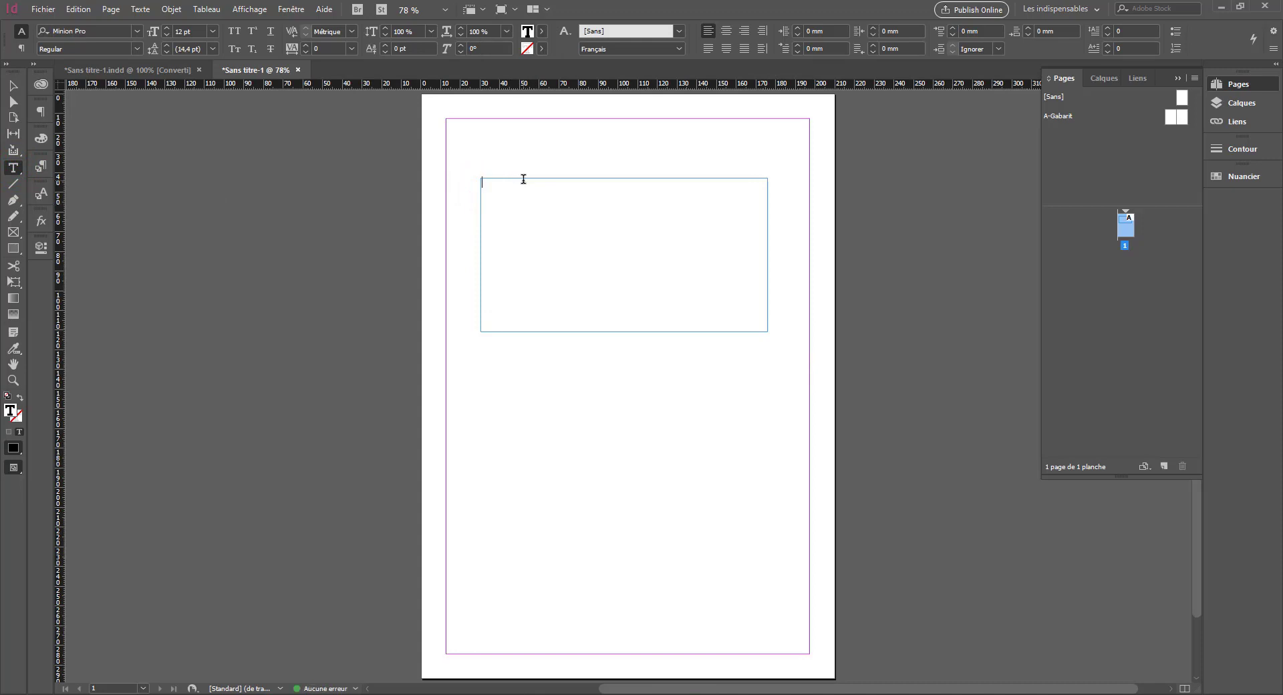
{"action": "type", "text": "Lorem Ipsum"}
Step: Select the "Lorem Ipsum" text and show the fonts available in its character properties, dismissing the Creative Cloud fonts banner
{"action": "left_click_drag", "start_coordinate": [524, 179], "coordinate": [424, 164]}
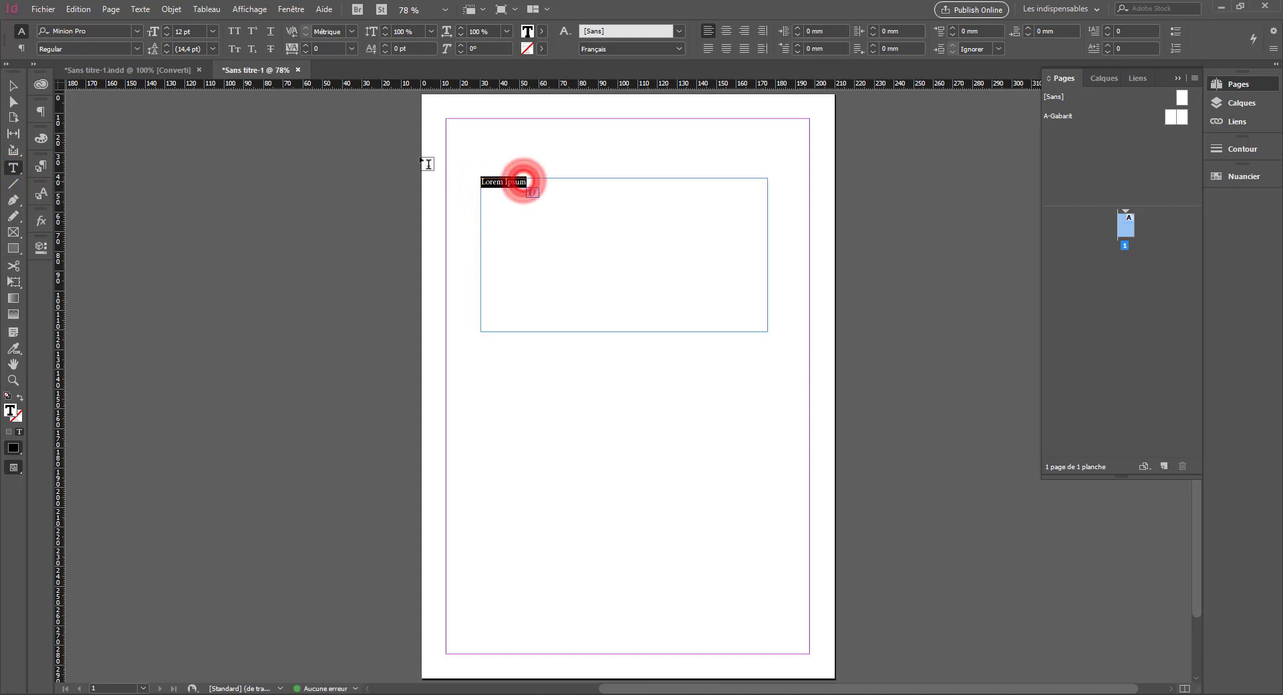
{"action": "left_click", "coordinate": [42, 254]}
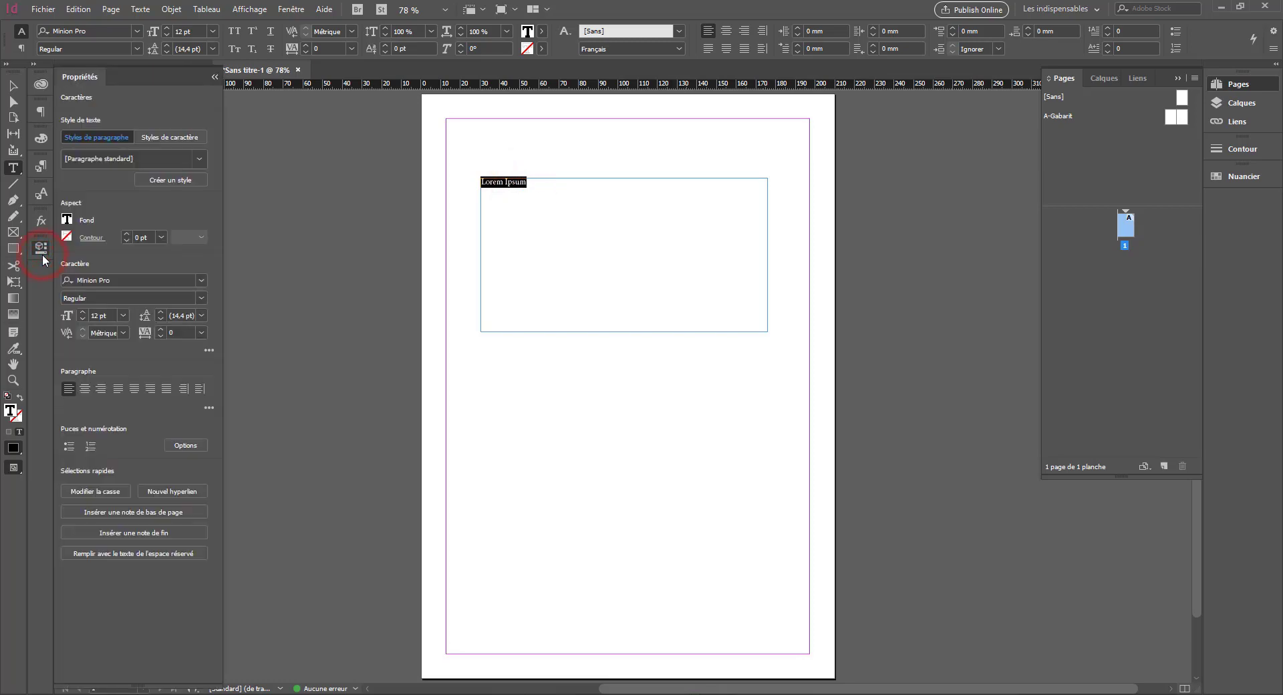
{"action": "left_click", "coordinate": [201, 280]}
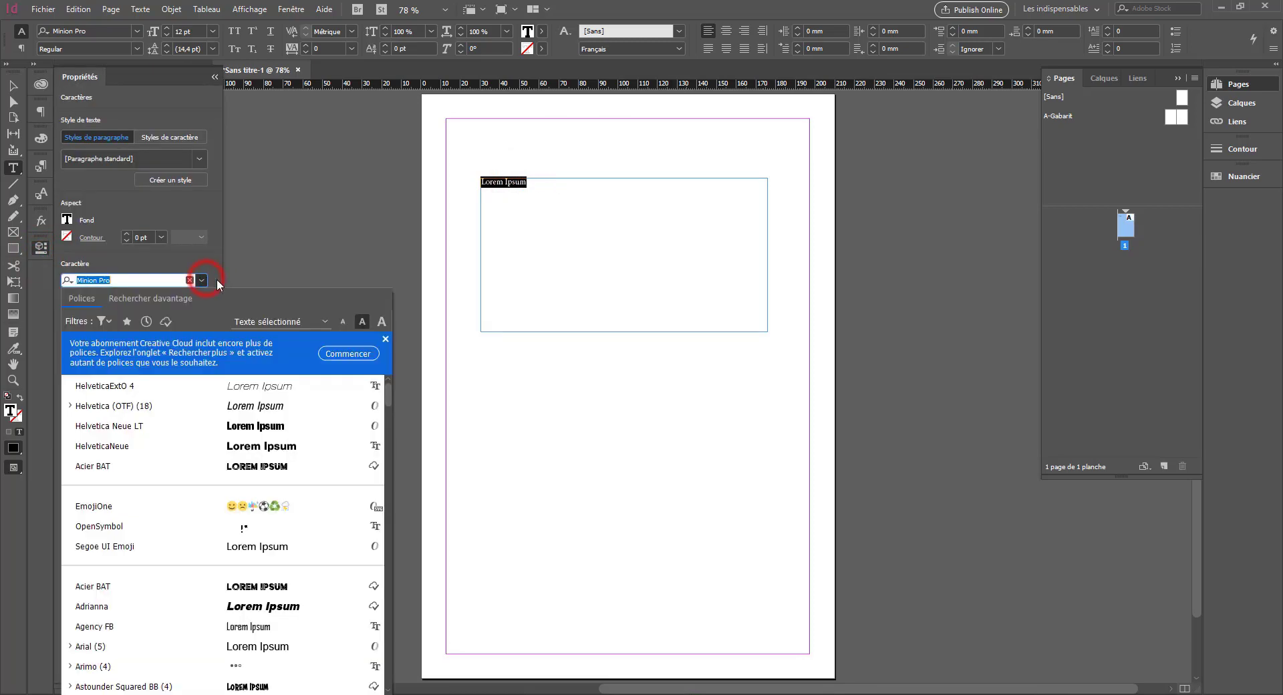
{"action": "left_click", "coordinate": [385, 341]}
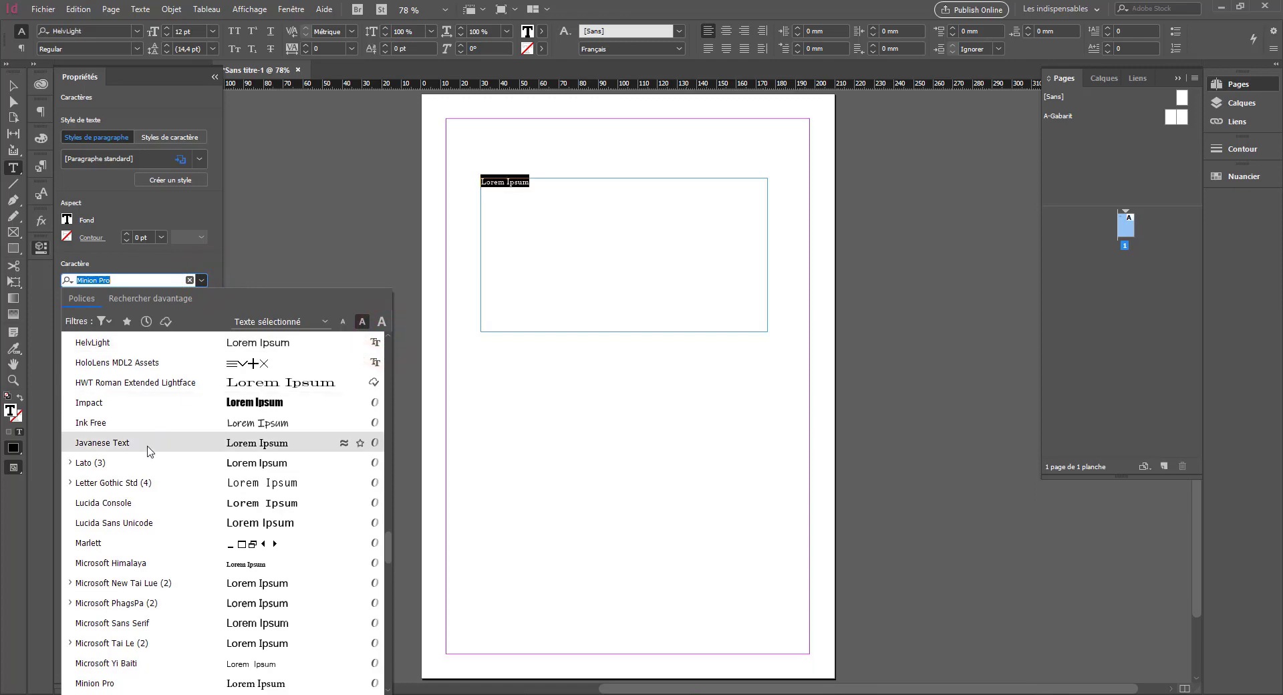
Step: Set the font preview sample to "Portez ce vieux whisky au juge blond qui a fumé." and compare the installed fonts
{"action": "left_click", "coordinate": [279, 325]}
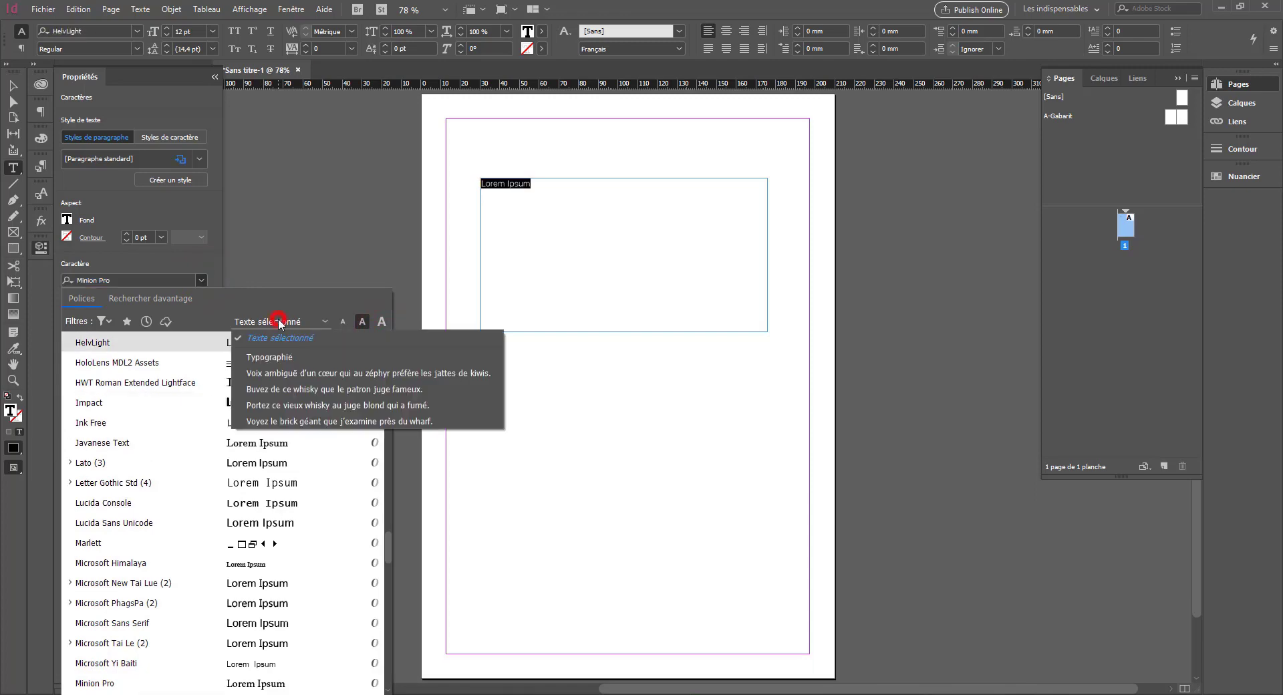
{"action": "left_click", "coordinate": [282, 403]}
{"action": "scroll", "coordinate": [278, 524], "scroll_direction": "down", "scroll_amount": 2}
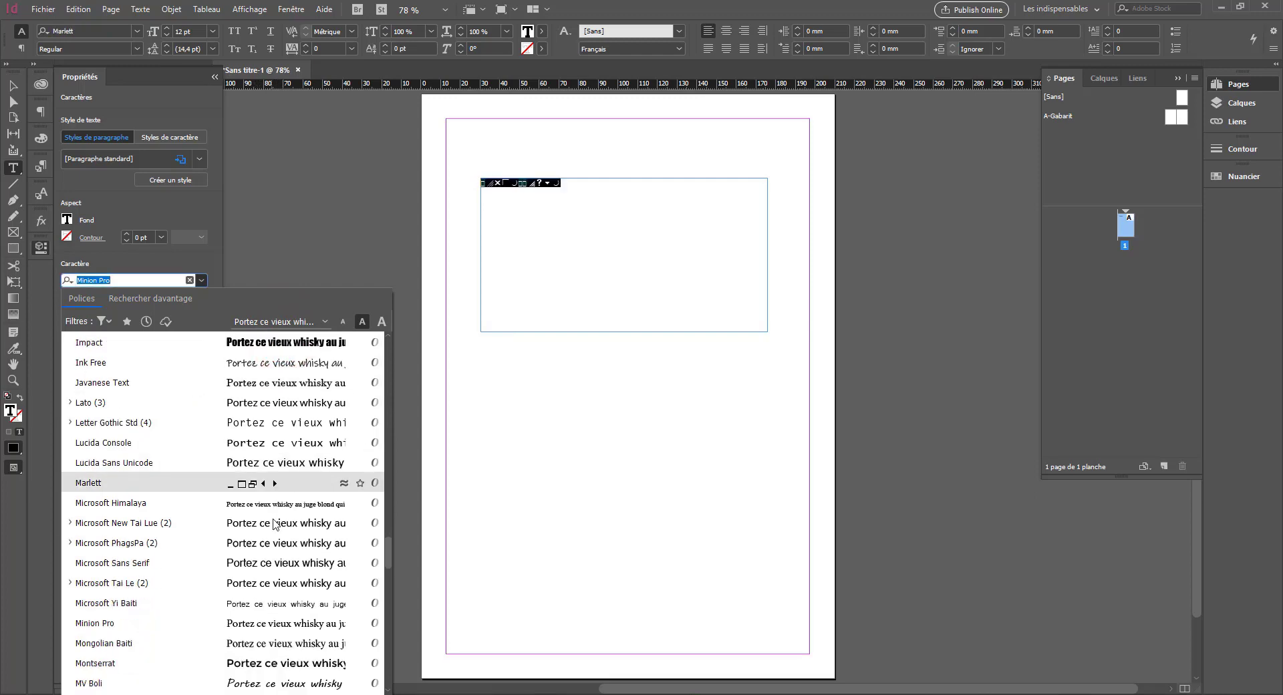
{"action": "scroll", "coordinate": [276, 524], "scroll_direction": "down", "scroll_amount": 1}
{"action": "scroll", "coordinate": [270, 507], "scroll_direction": "up", "scroll_amount": 4}
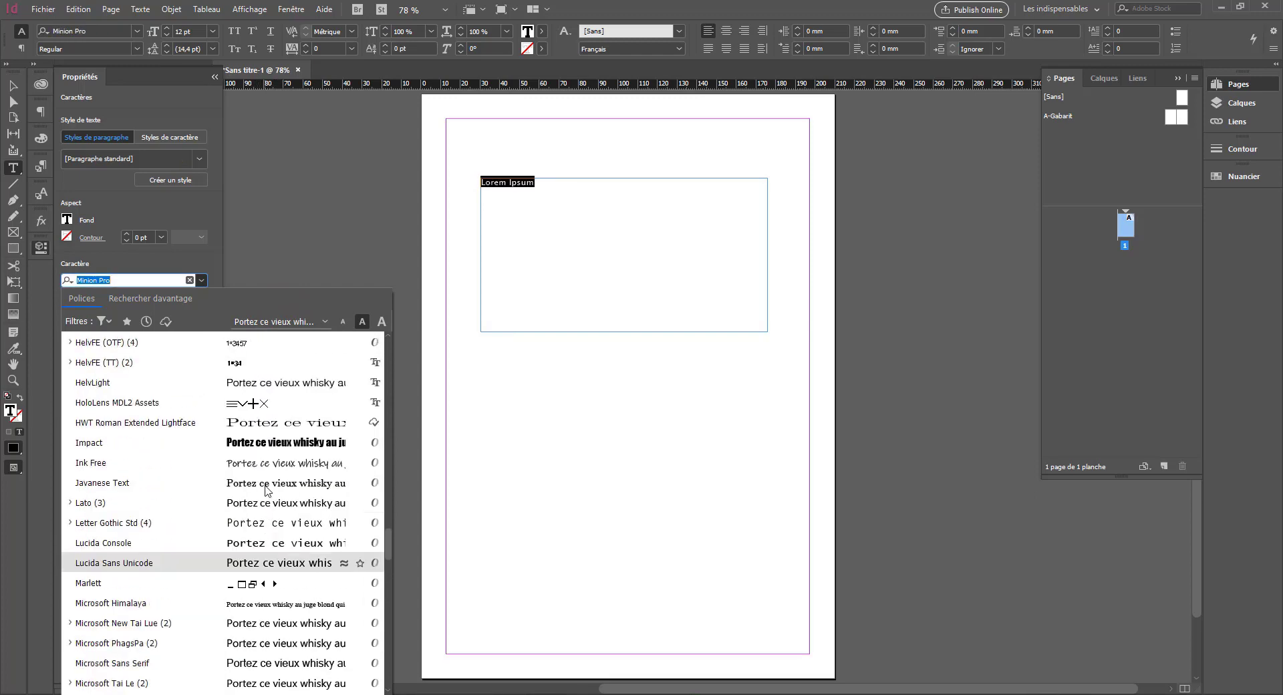
{"action": "scroll", "coordinate": [266, 490], "scroll_direction": "up", "scroll_amount": 2}
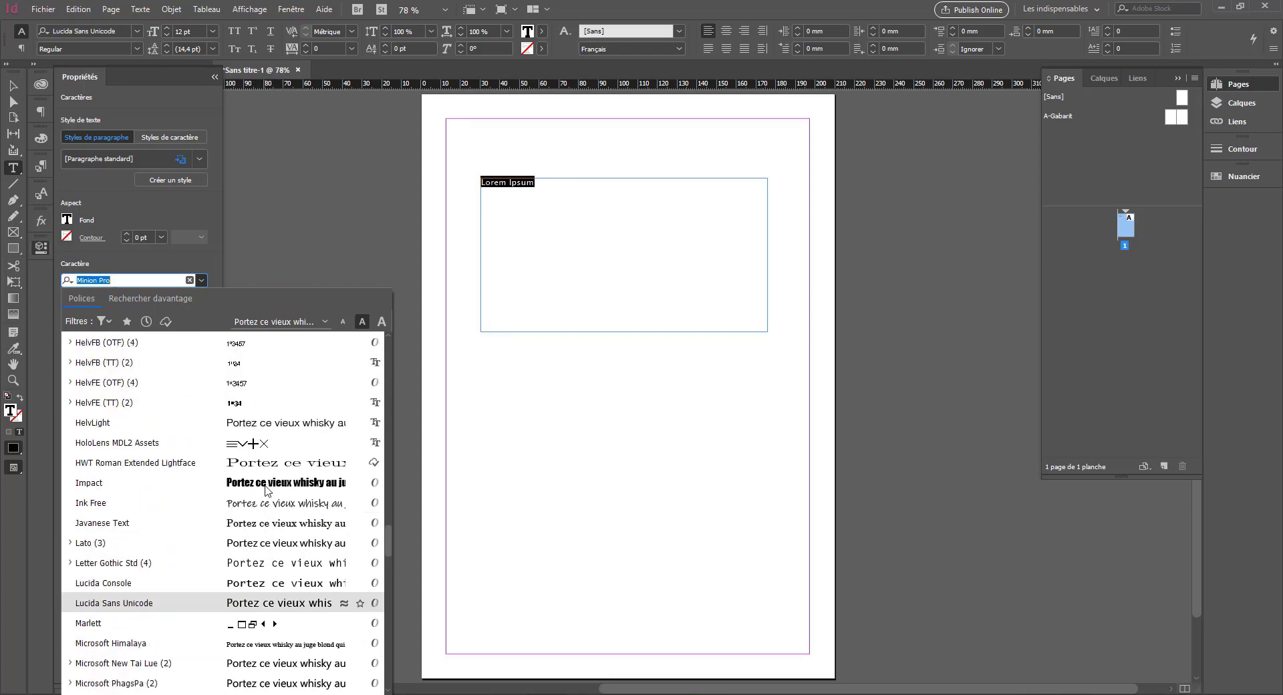
Step: Browse the additional Adobe fonts previewed for the selected "Lorem Ipsum" text, from Aaux Next to the Adobe families, without applying one
{"action": "left_click", "coordinate": [135, 298]}
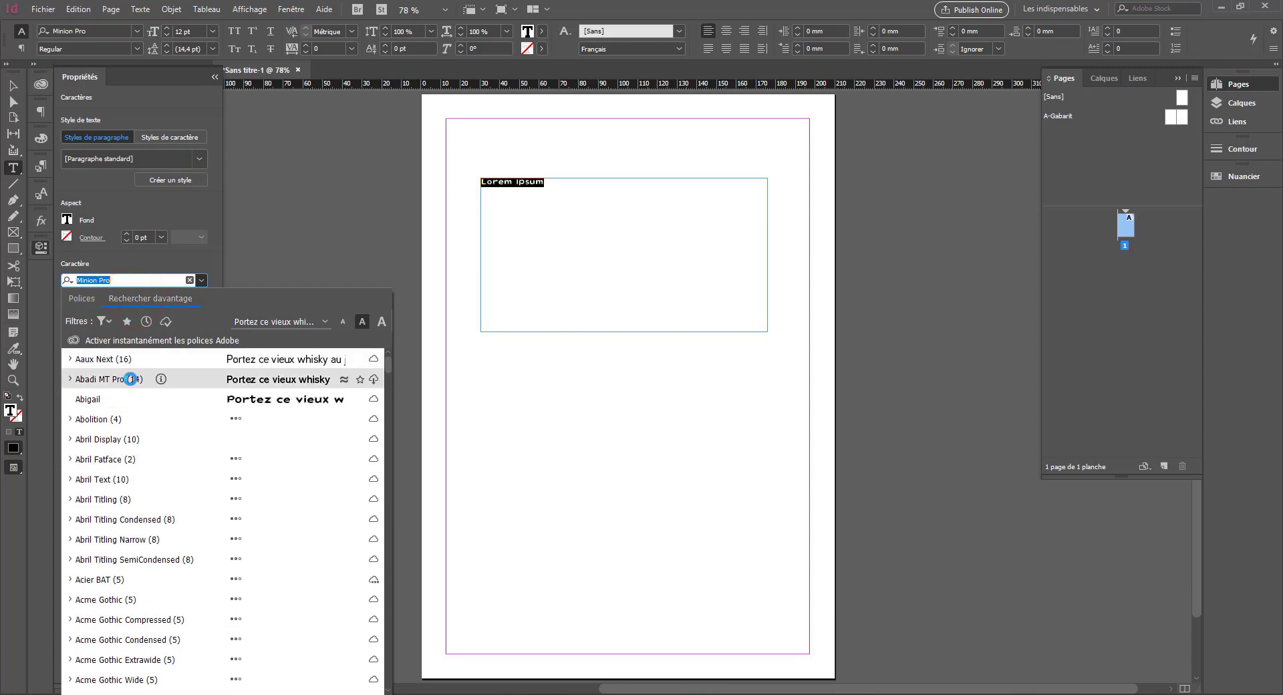
{"action": "left_click", "coordinate": [131, 379]}
{"action": "left_click", "coordinate": [201, 280]}
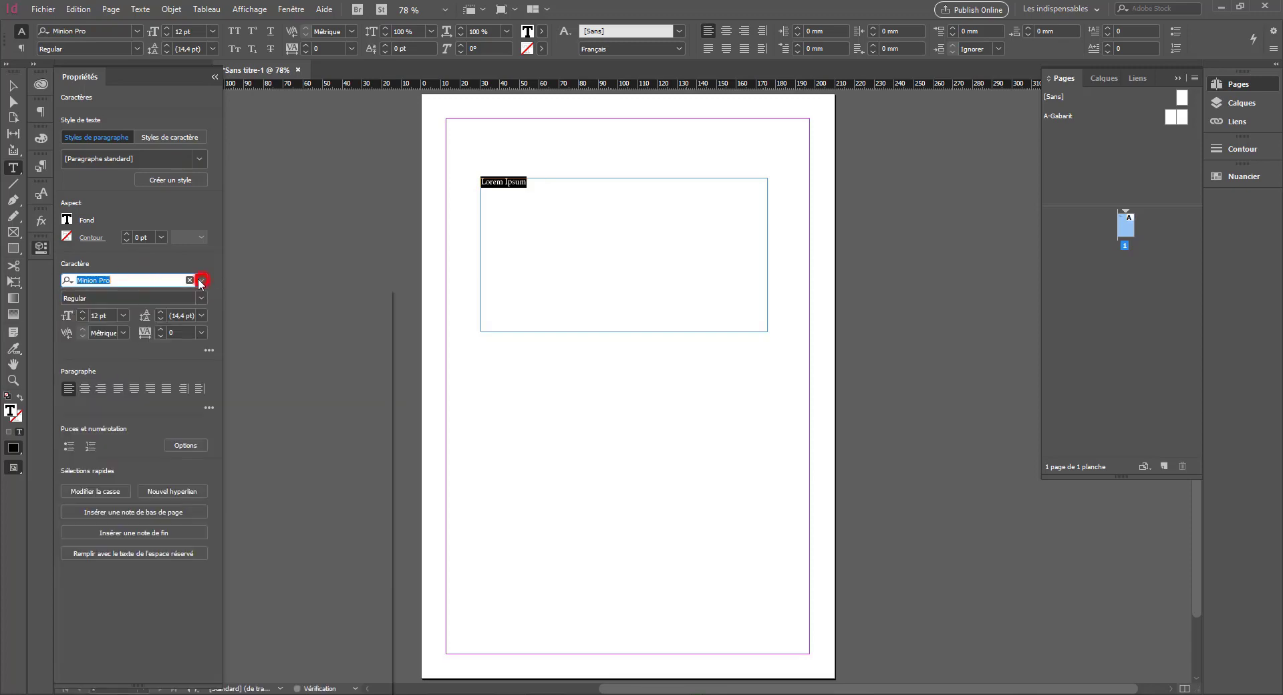
{"action": "left_click", "coordinate": [136, 299]}
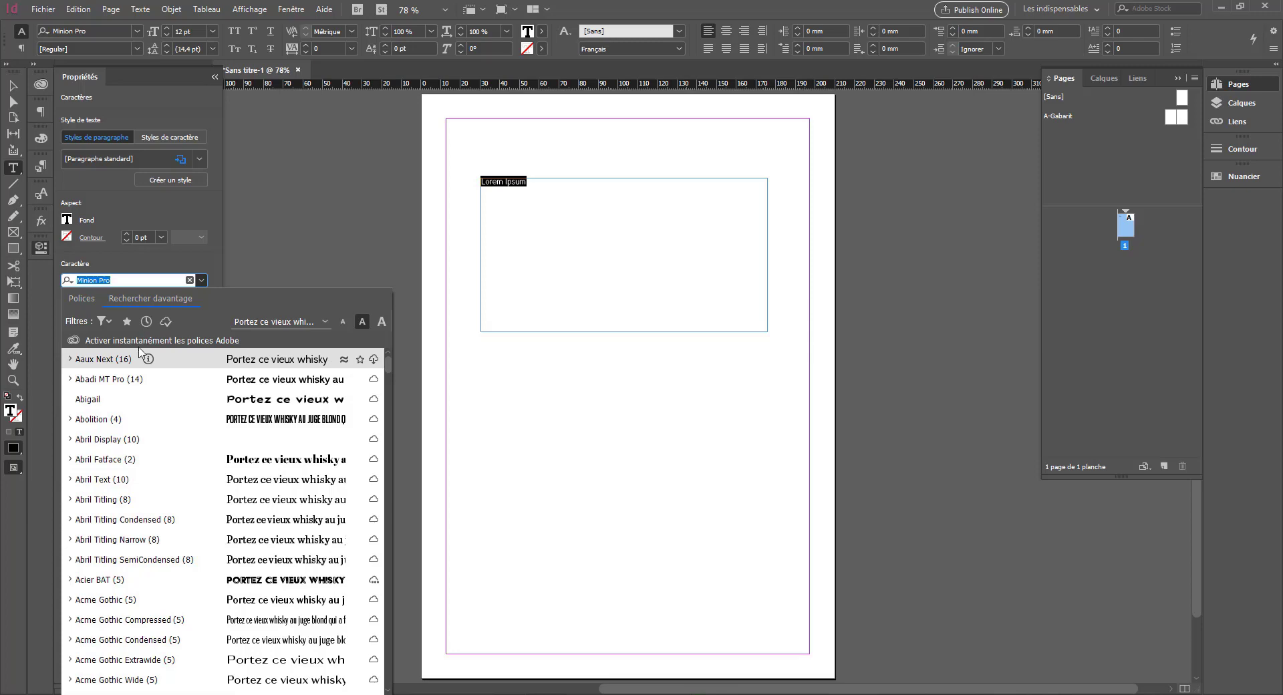
{"action": "key", "text": "Escape"}
{"action": "left_click", "coordinate": [201, 280]}
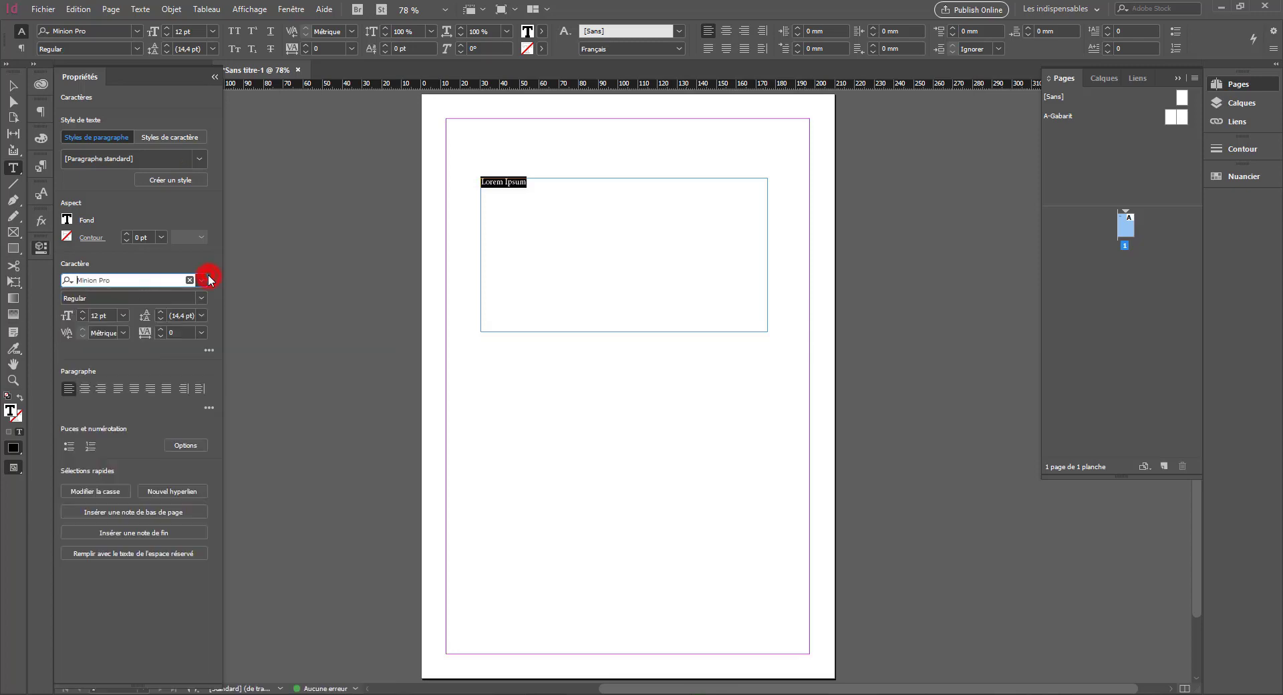
{"action": "left_click", "coordinate": [126, 299]}
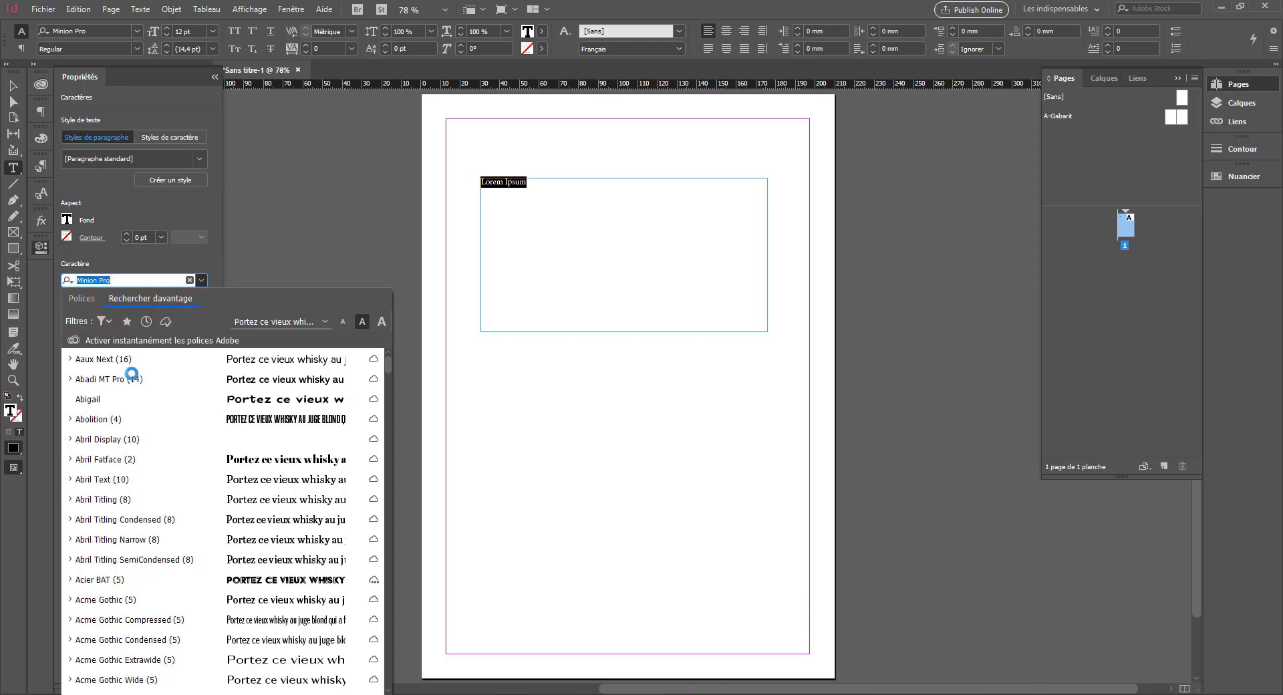
{"action": "scroll", "coordinate": [112, 431], "scroll_direction": "down", "scroll_amount": 13}
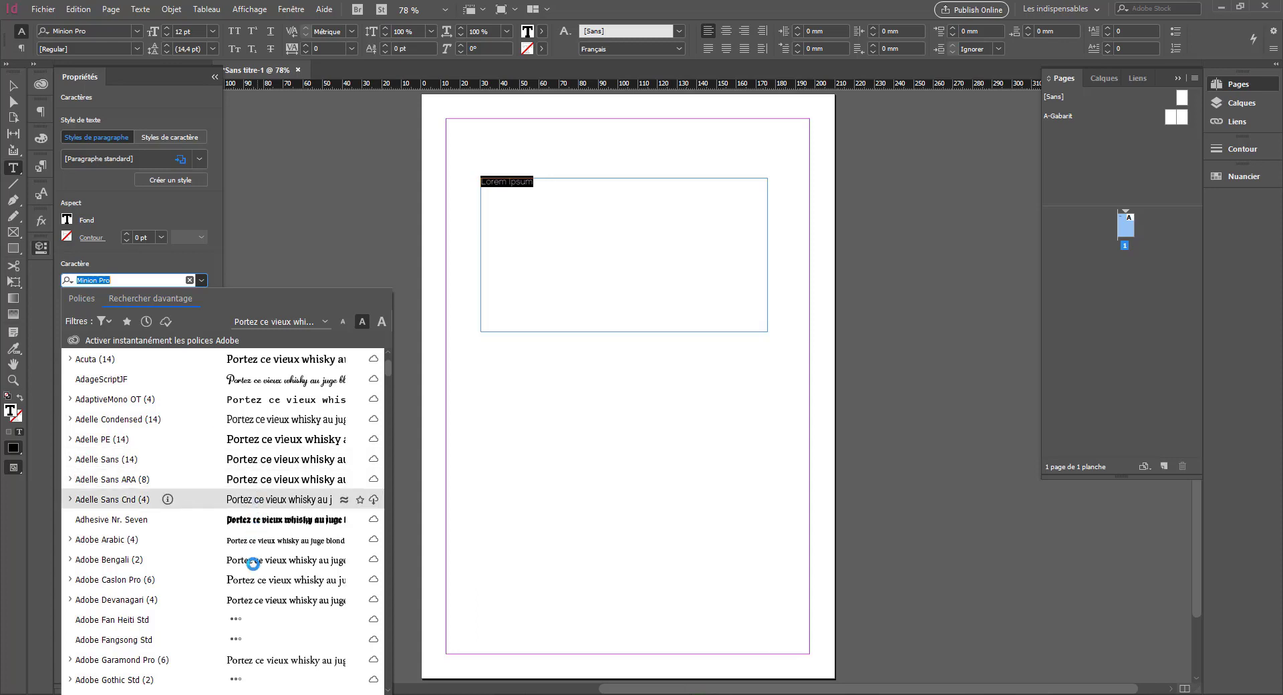
{"action": "key", "text": "Escape"}
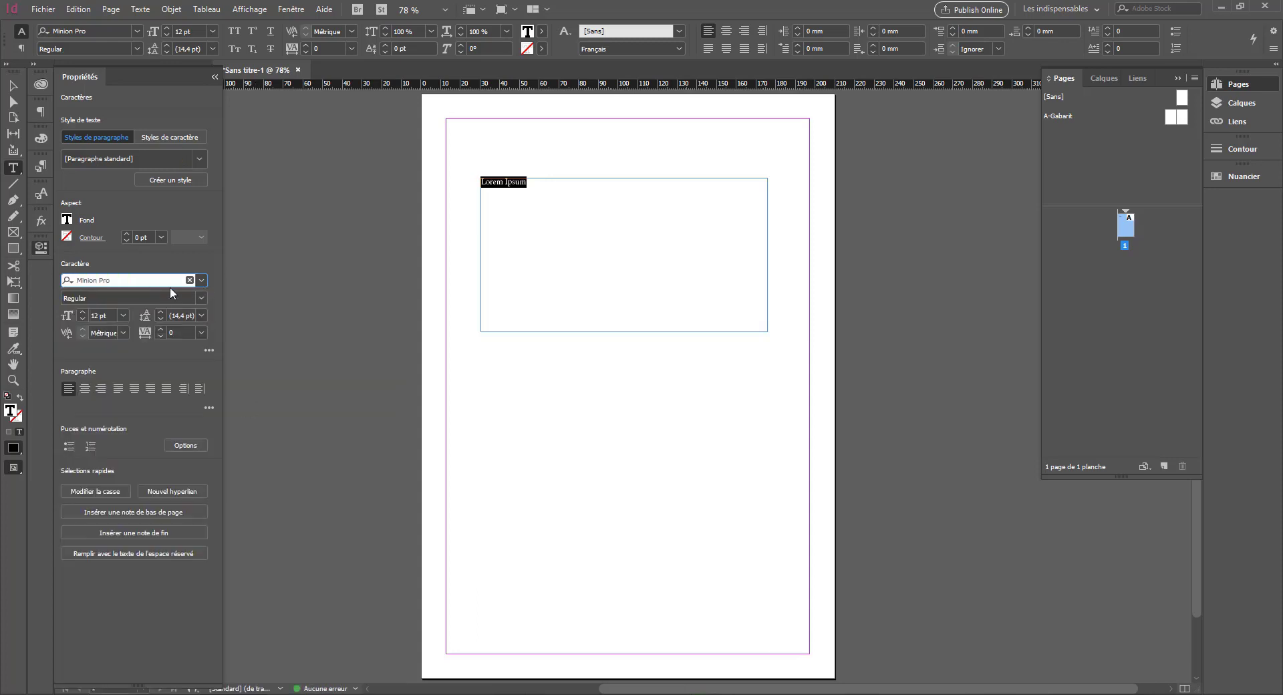
Step: Change the font of the selected "Lorem Ipsum" text to MV Boli
{"action": "key", "text": "Down"}
{"action": "key", "text": "Down"}
{"action": "key", "text": "Down"}
Step: Reopen the additional Adobe fonts for the "Lorem Ipsum" text and look through the first families
{"action": "left_click", "coordinate": [201, 280]}
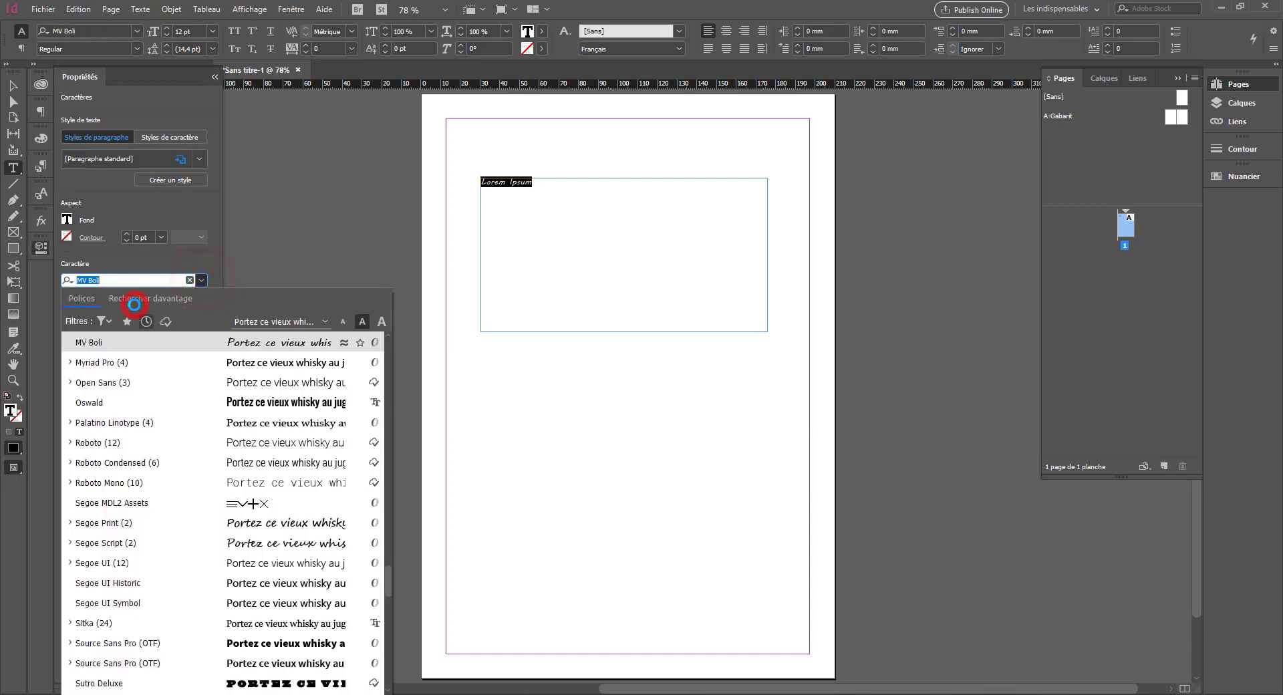
{"action": "left_click", "coordinate": [134, 302]}
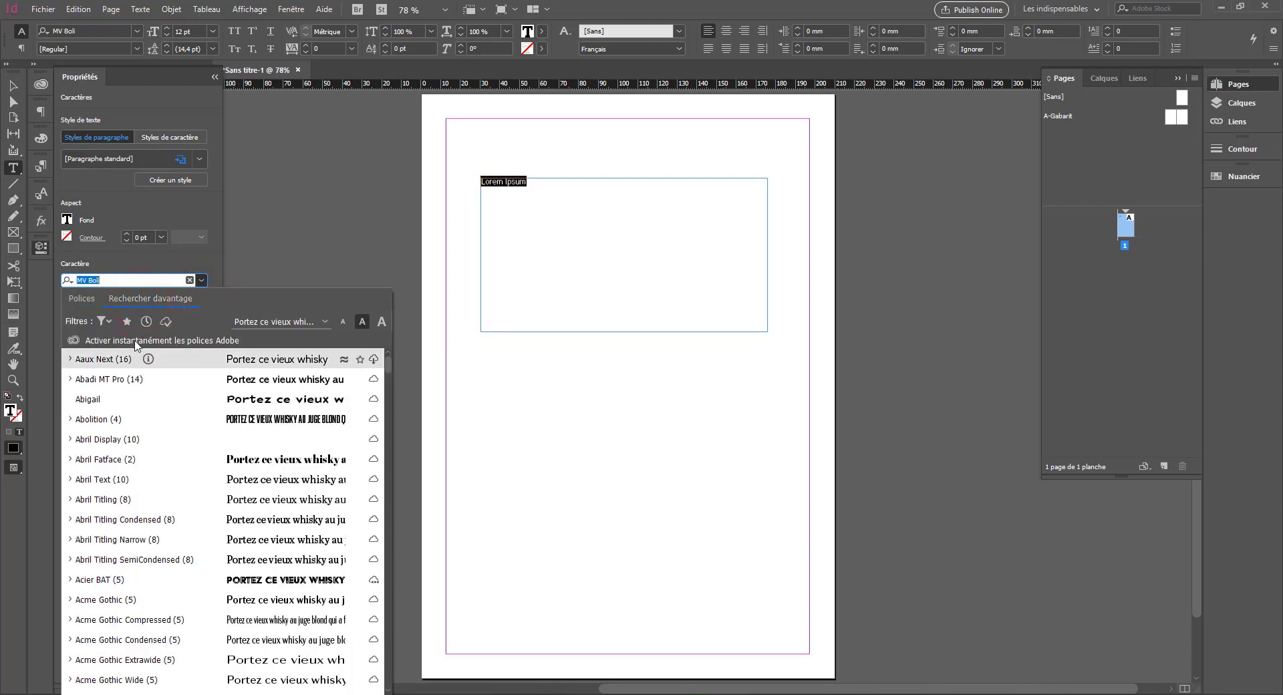
{"action": "scroll", "coordinate": [263, 559], "scroll_direction": "down", "scroll_amount": 2}
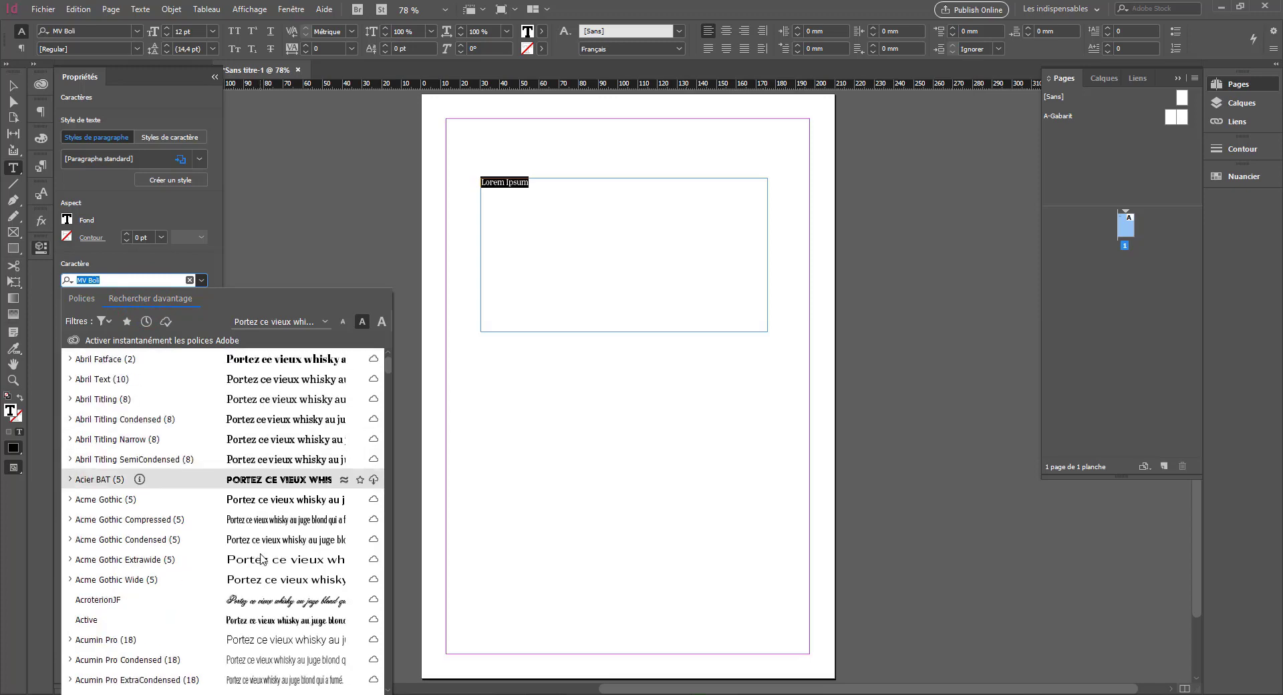
{"action": "scroll", "coordinate": [255, 503], "scroll_direction": "up", "scroll_amount": 2}
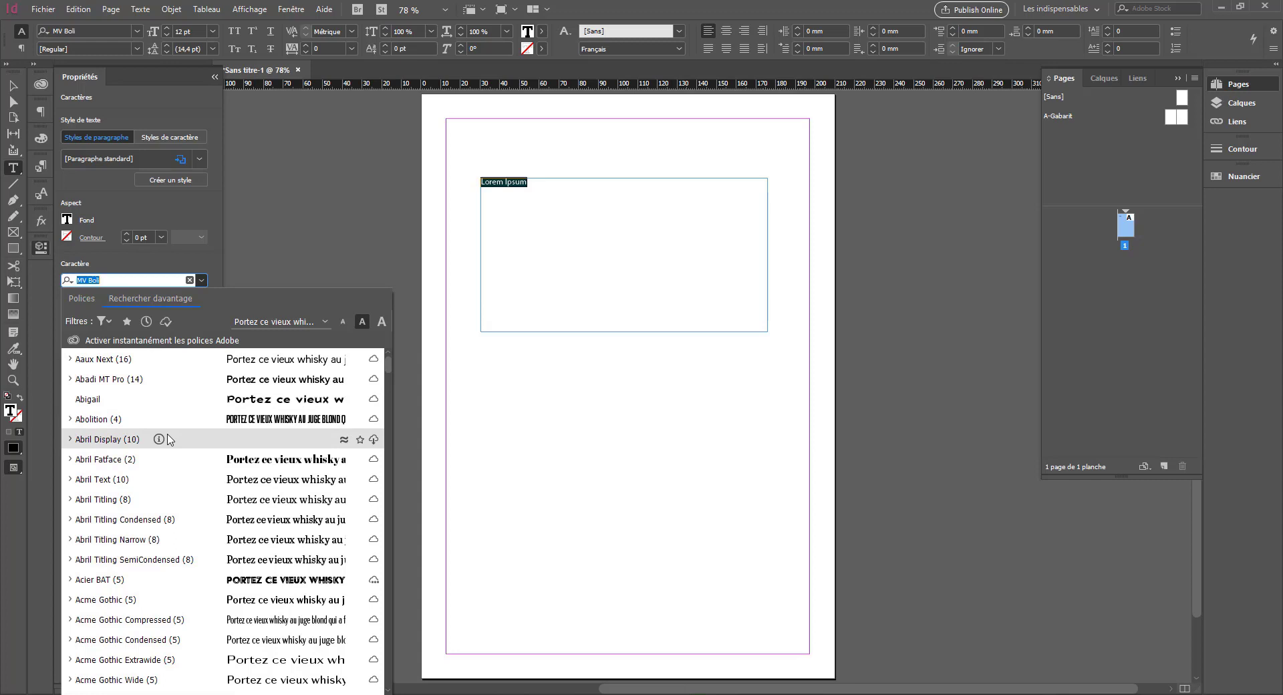
Step: Filter the additional fonts by decorative classification, heavy weight, normal contrast and high x-height, and close the font list
{"action": "left_click", "coordinate": [102, 321]}
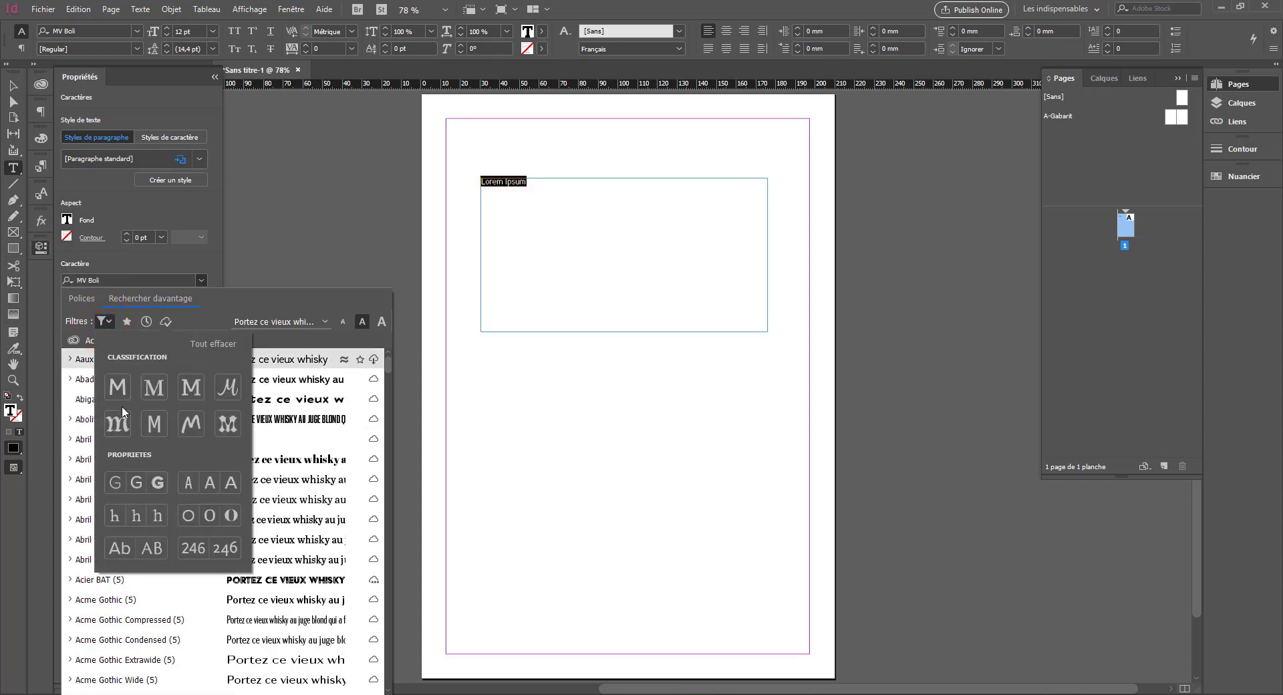
{"action": "left_click", "coordinate": [117, 387]}
{"action": "left_click", "coordinate": [217, 425]}
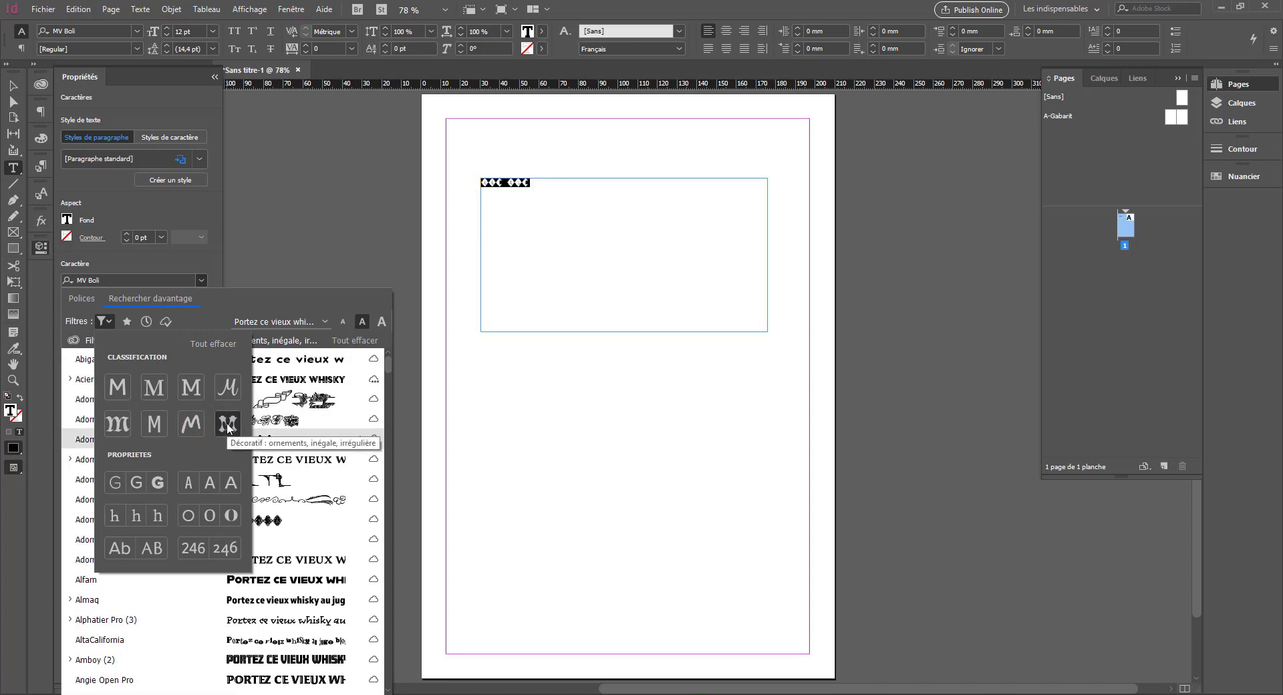
{"action": "left_click", "coordinate": [157, 482]}
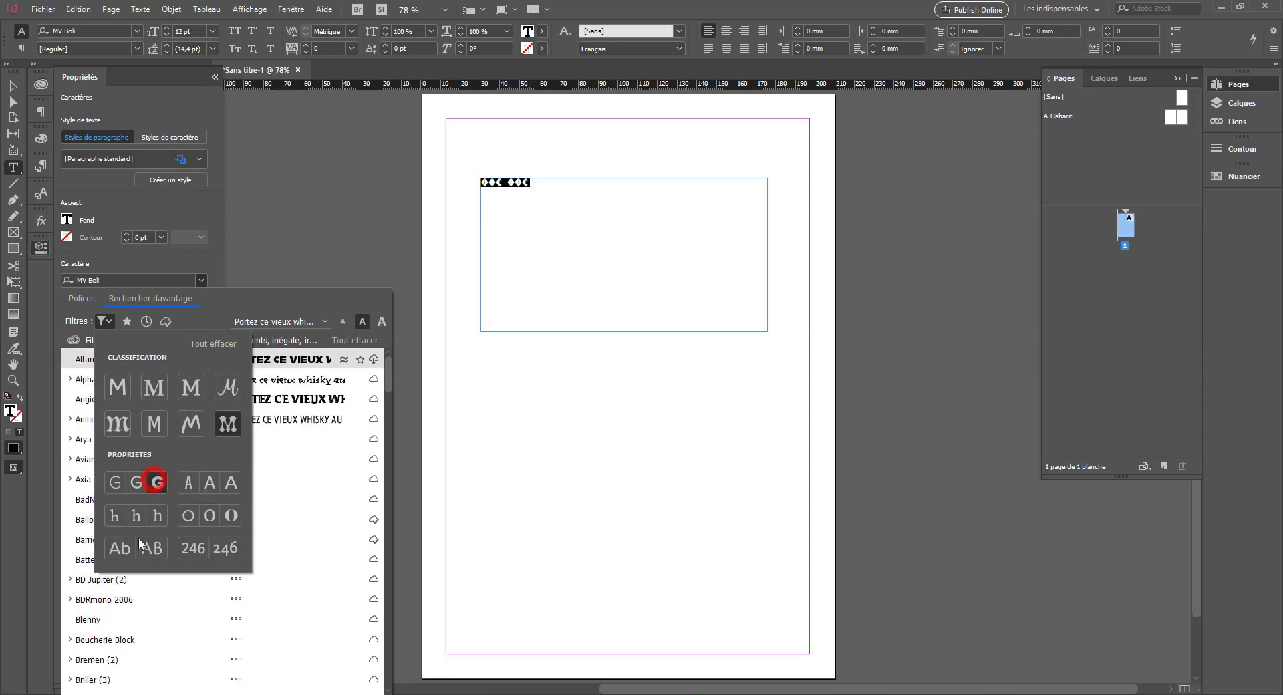
{"action": "left_click", "coordinate": [213, 519]}
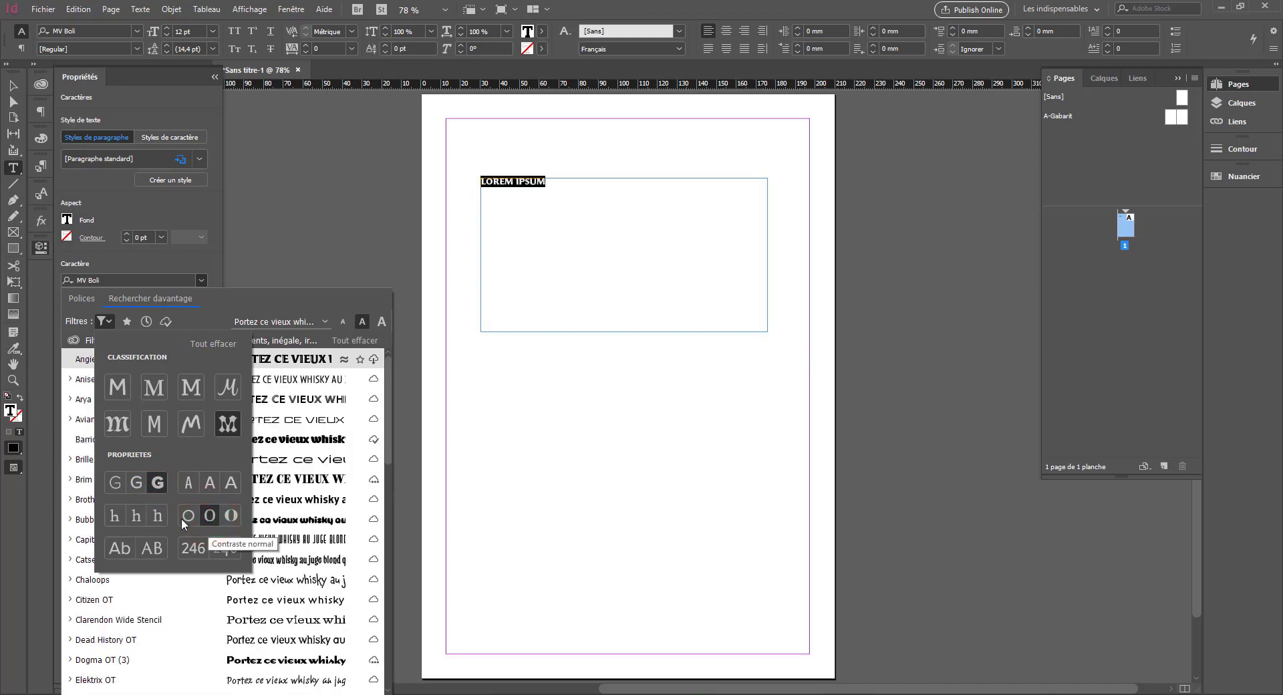
{"action": "left_click", "coordinate": [157, 516]}
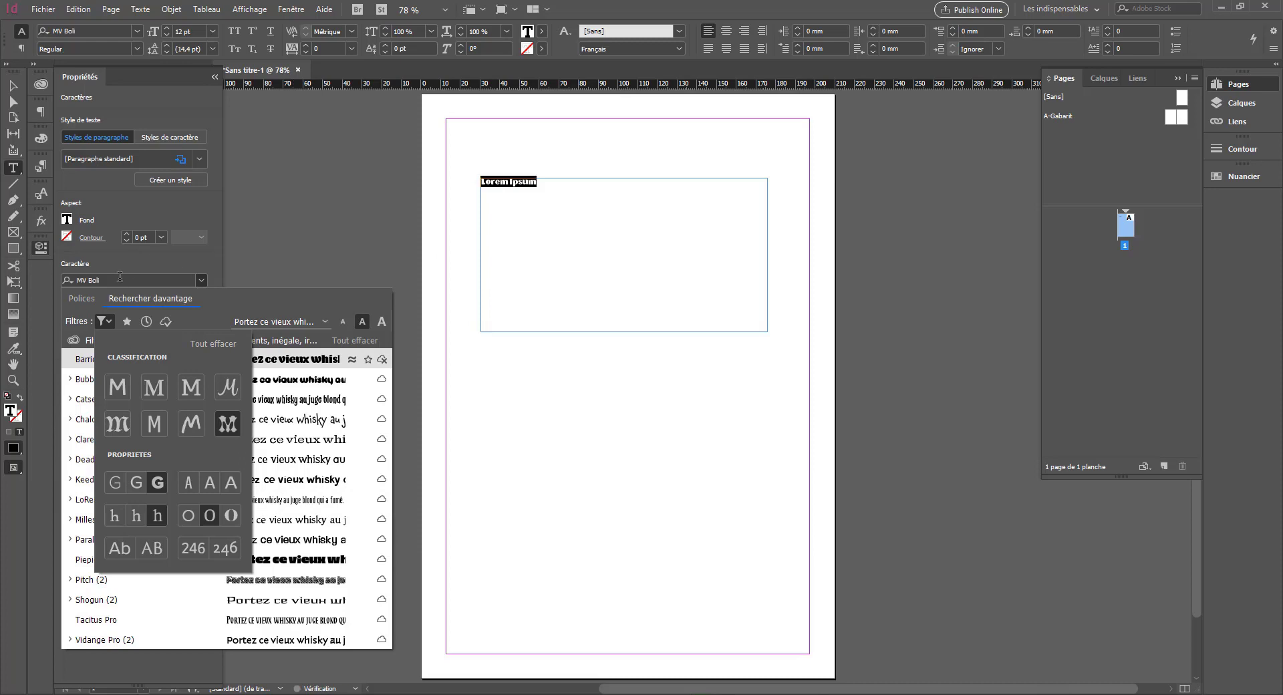
{"action": "left_click", "coordinate": [202, 276]}
{"action": "left_click", "coordinate": [202, 277]}
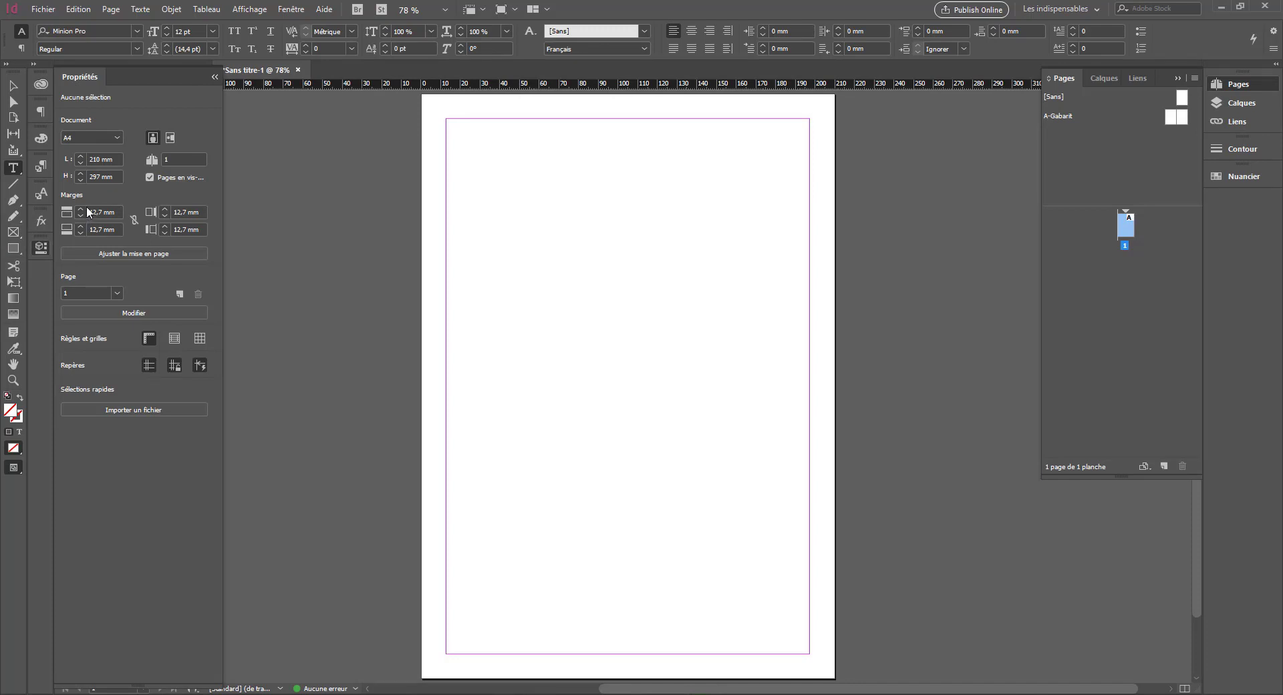
Step: Create a 4-row, 4-column table with the [Tableau simple] style, about 184.6 by 147 mm, spanning the page margins
{"action": "left_click", "coordinate": [206, 9]}
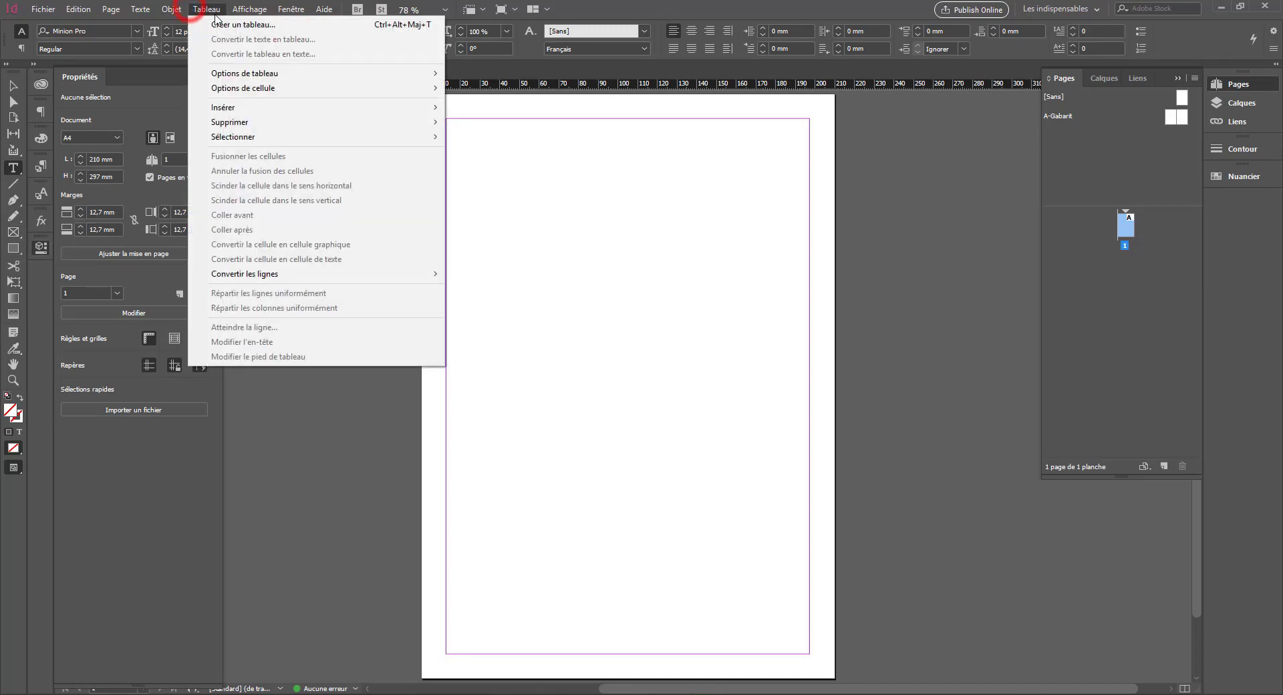
{"action": "left_click", "coordinate": [229, 22]}
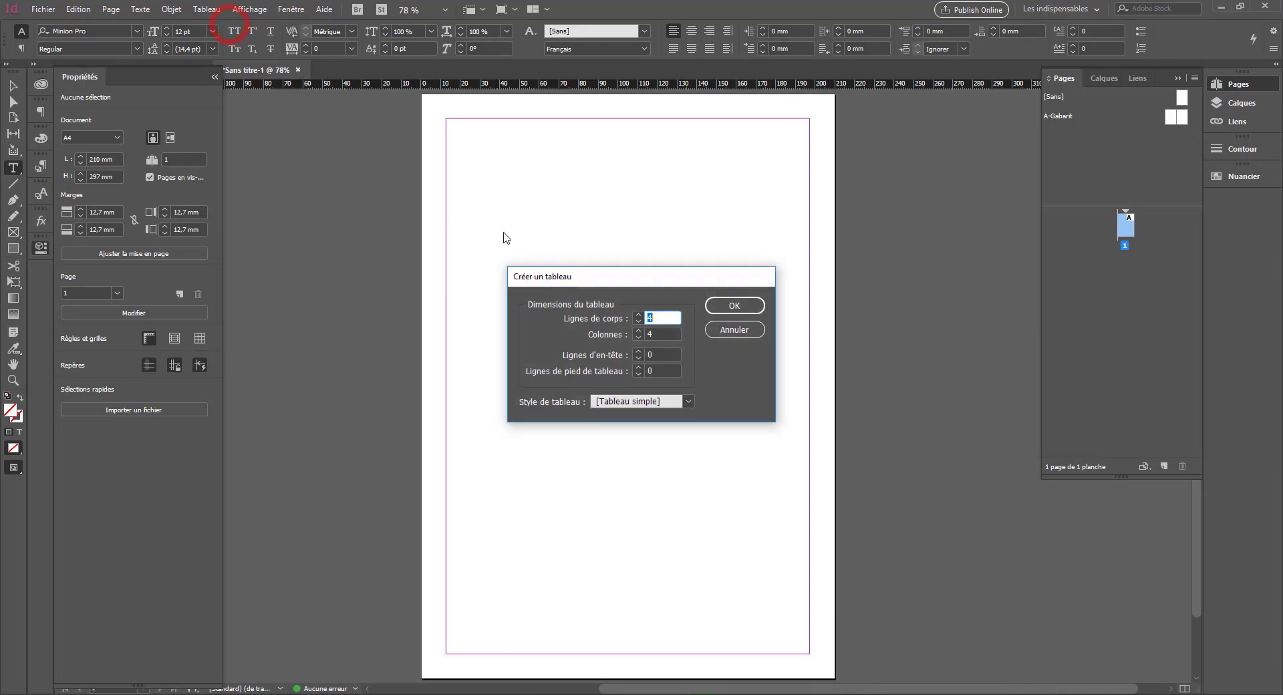
{"action": "left_click", "coordinate": [736, 305]}
{"action": "left_click_drag", "start_coordinate": [446, 182], "coordinate": [809, 472]}
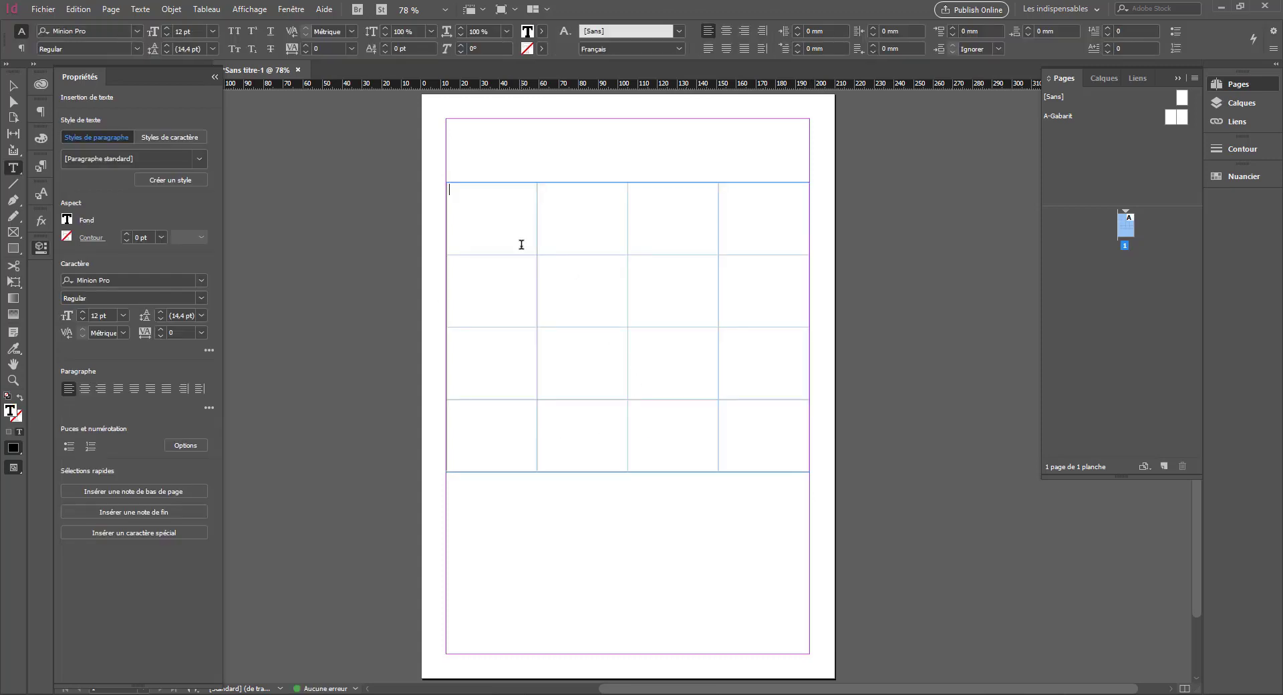
Step: Insert a footnote in the table's first cell and extend the table frame downward to a height of 193 mm
{"action": "left_click", "coordinate": [102, 491]}
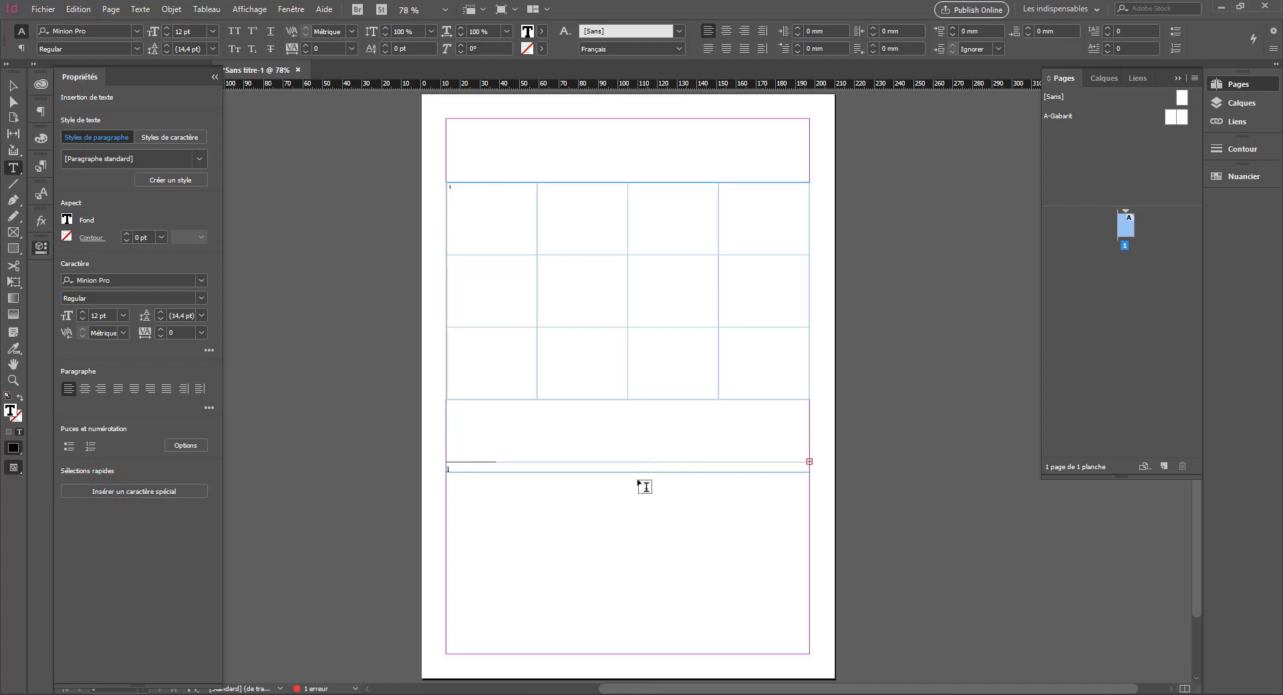
{"action": "left_click", "coordinate": [13, 86]}
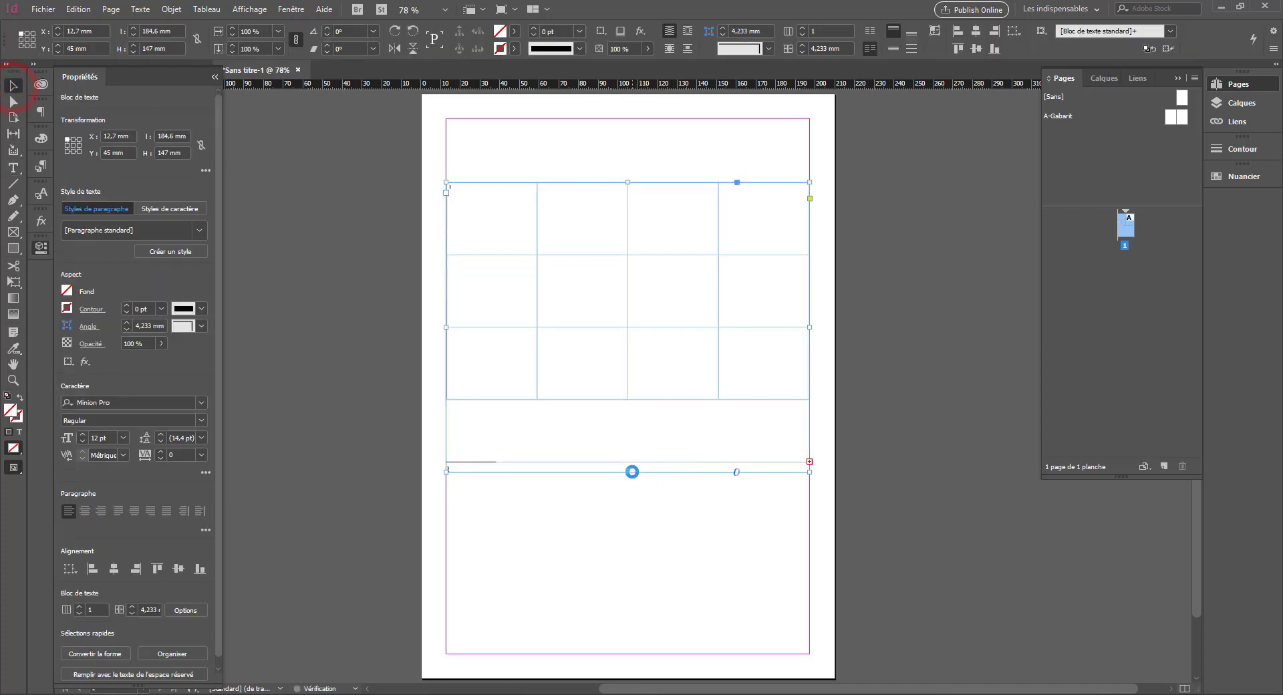
{"action": "left_click_drag", "start_coordinate": [632, 471], "coordinate": [627, 563]}
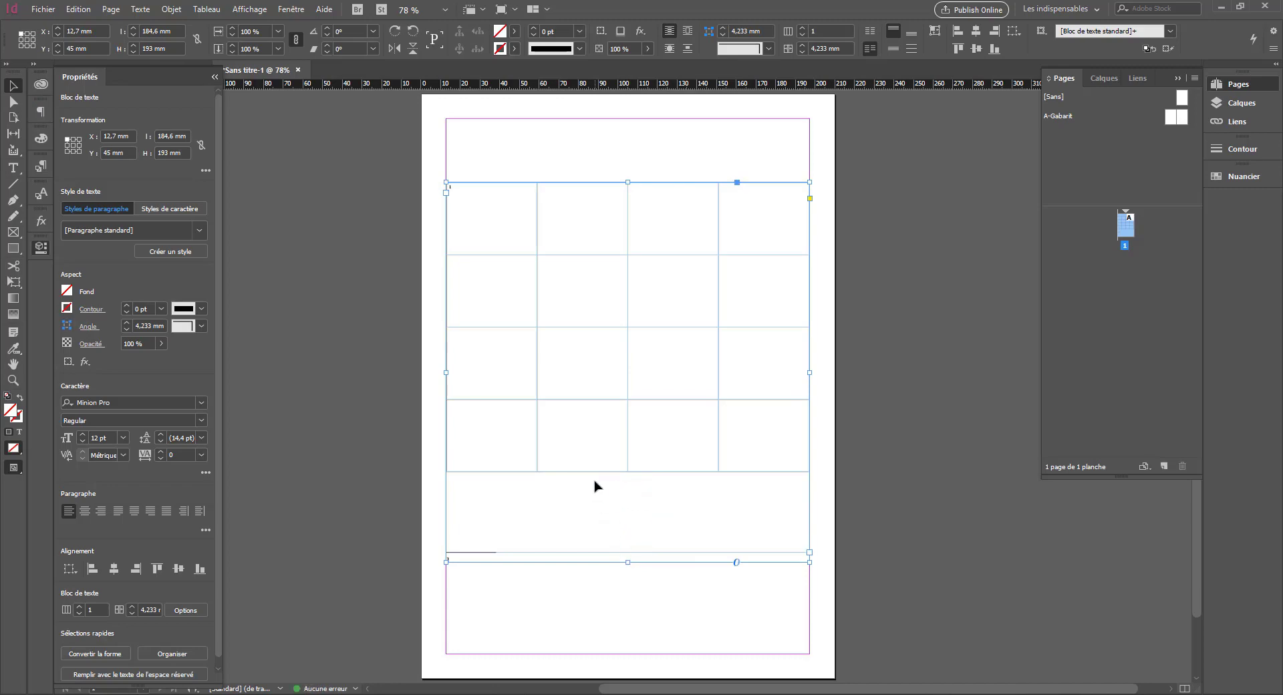
Step: Undo the frame extension and the footnote insertion in the table
{"action": "key", "text": "ctrl+z"}
{"action": "key", "text": "ctrl+z"}
{"action": "key", "text": "ctrl+z"}
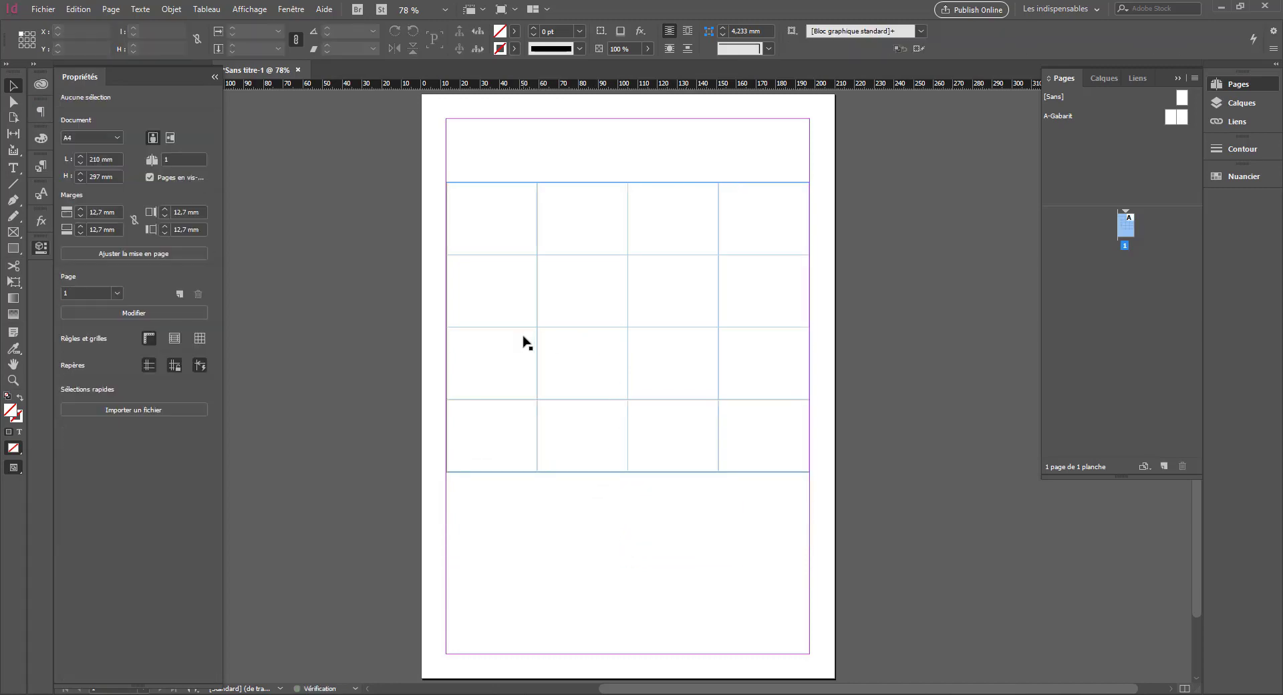
Step: Insert a footnote in the first cell of the table's second row
{"action": "right_click", "coordinate": [523, 342]}
{"action": "left_click", "coordinate": [504, 327]}
{"action": "left_click", "coordinate": [504, 323]}
{"action": "right_click", "coordinate": [506, 326]}
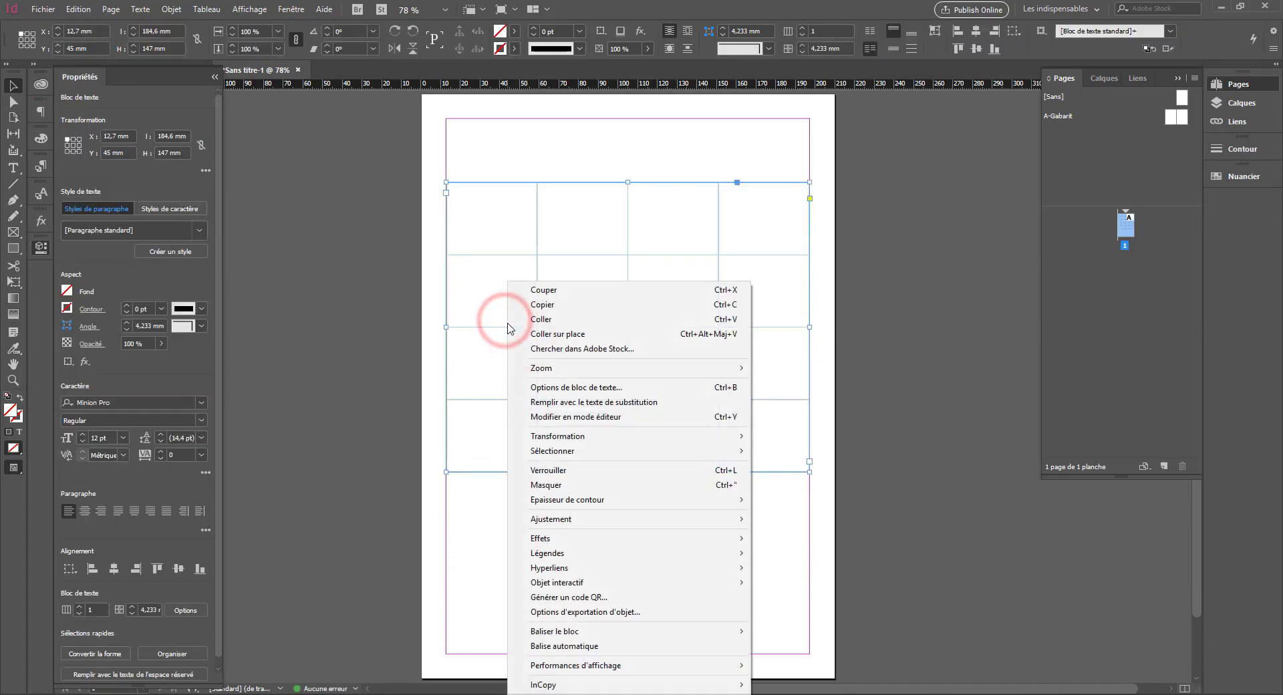
{"action": "left_click", "coordinate": [474, 295]}
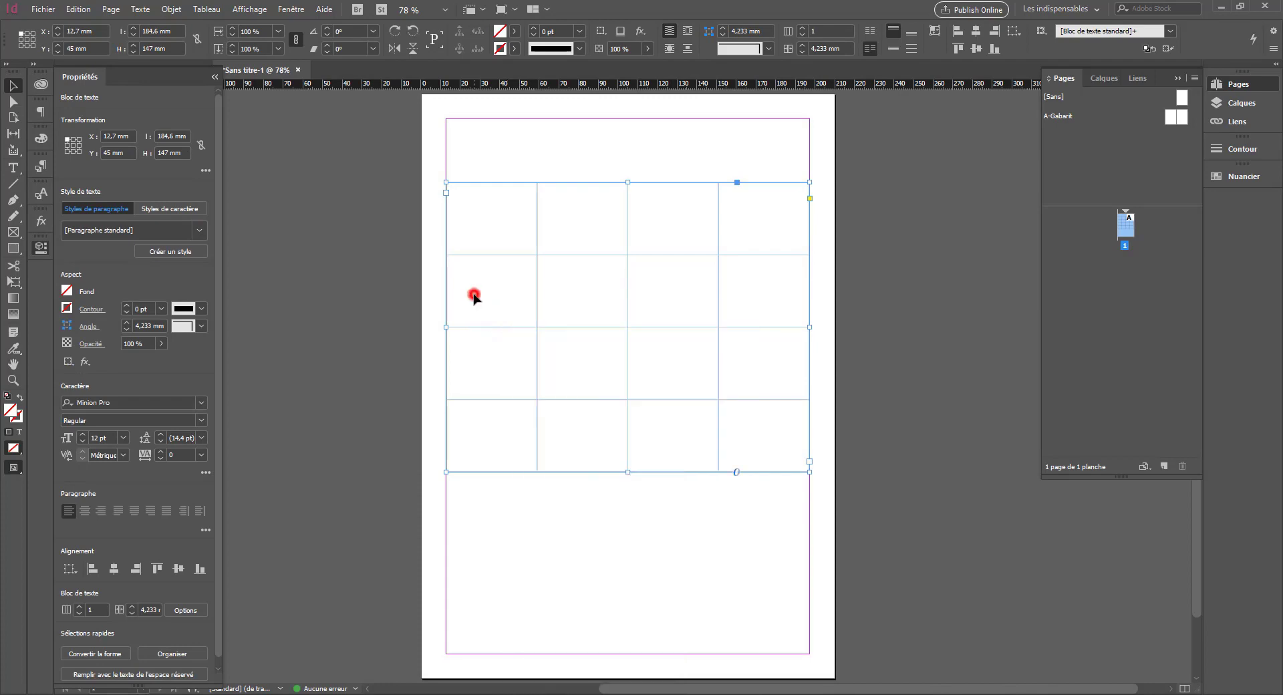
{"action": "double_click", "coordinate": [473, 295]}
{"action": "right_click", "coordinate": [510, 309]}
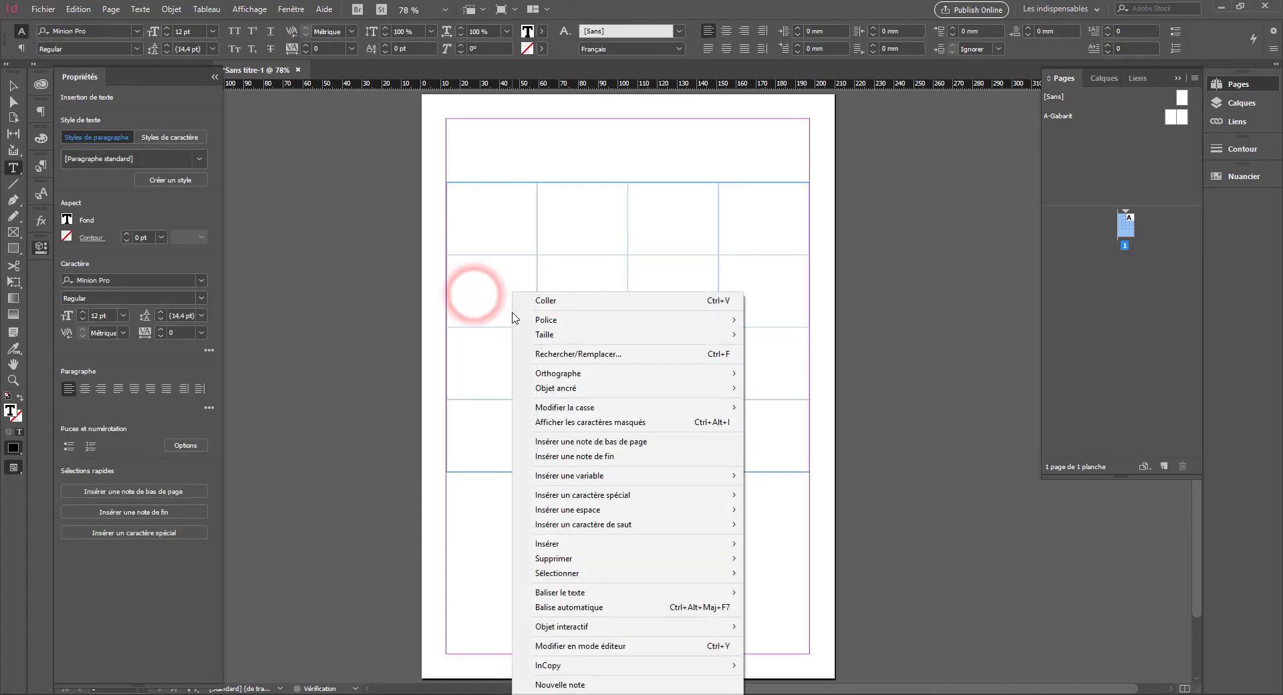
{"action": "left_click", "coordinate": [563, 442]}
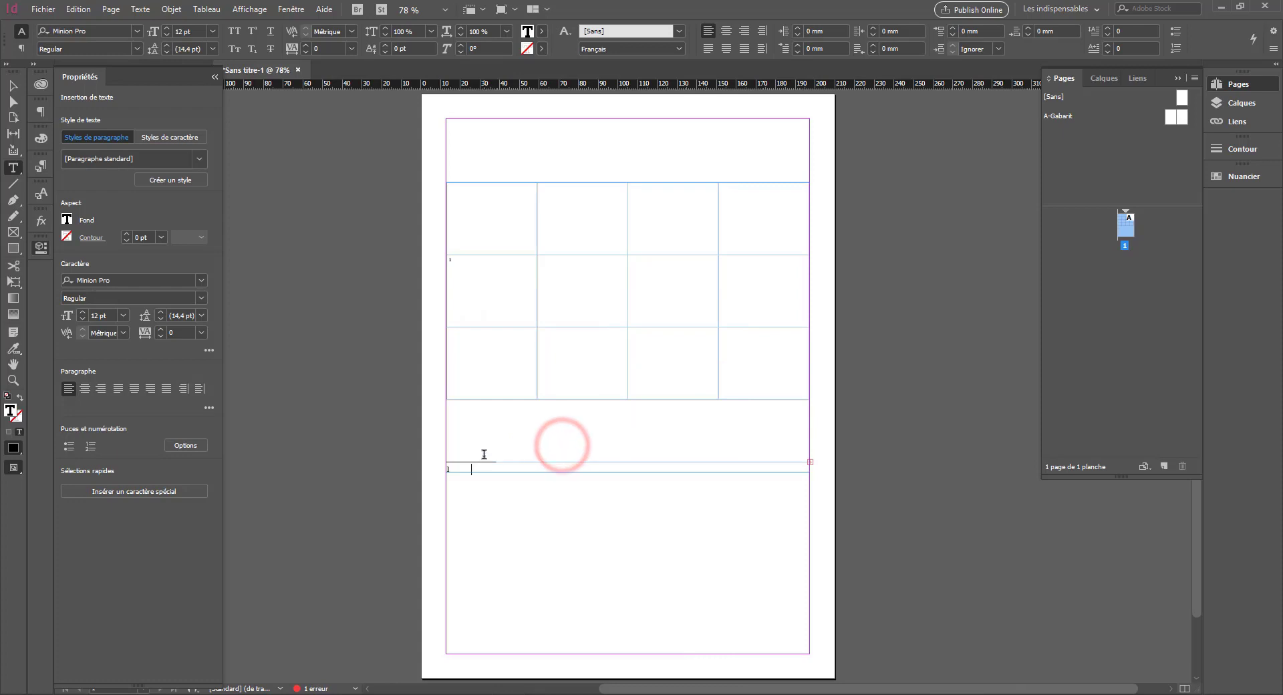
Step: Fill in the footnote text with a copyright symbol followed by the author's name
{"action": "left_click", "coordinate": [113, 493]}
{"action": "mouse_move", "coordinate": [120, 510]}
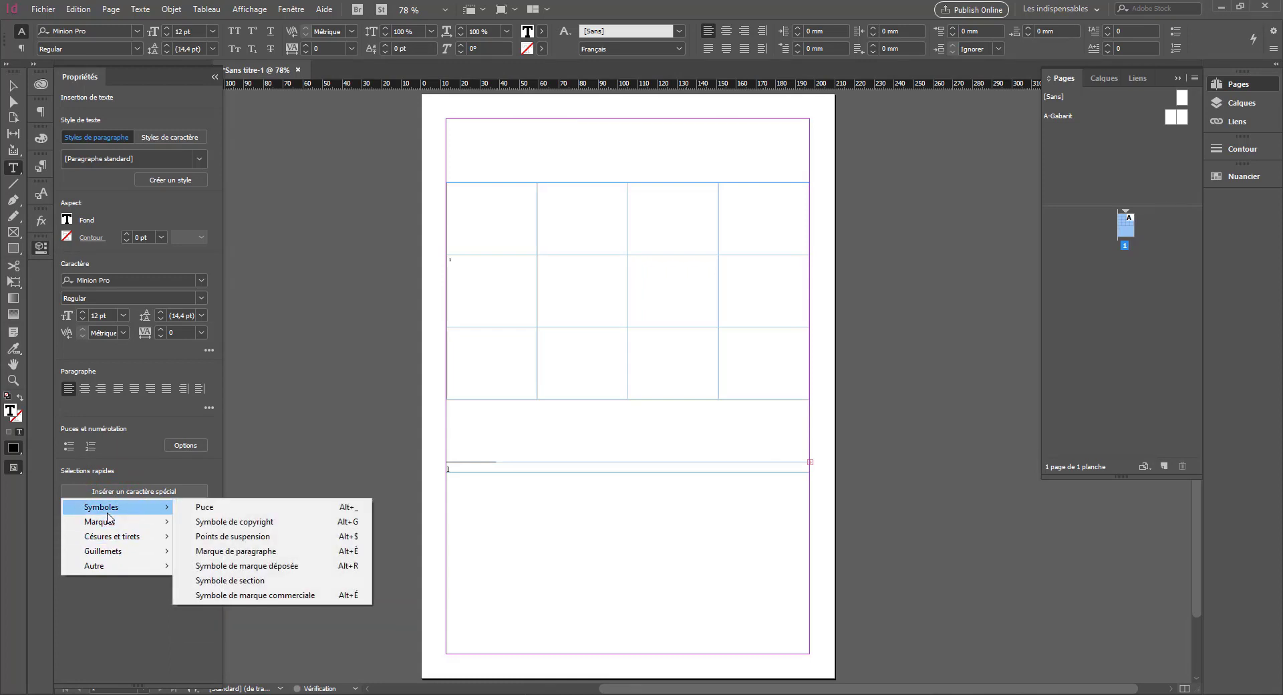
{"action": "left_click", "coordinate": [231, 528]}
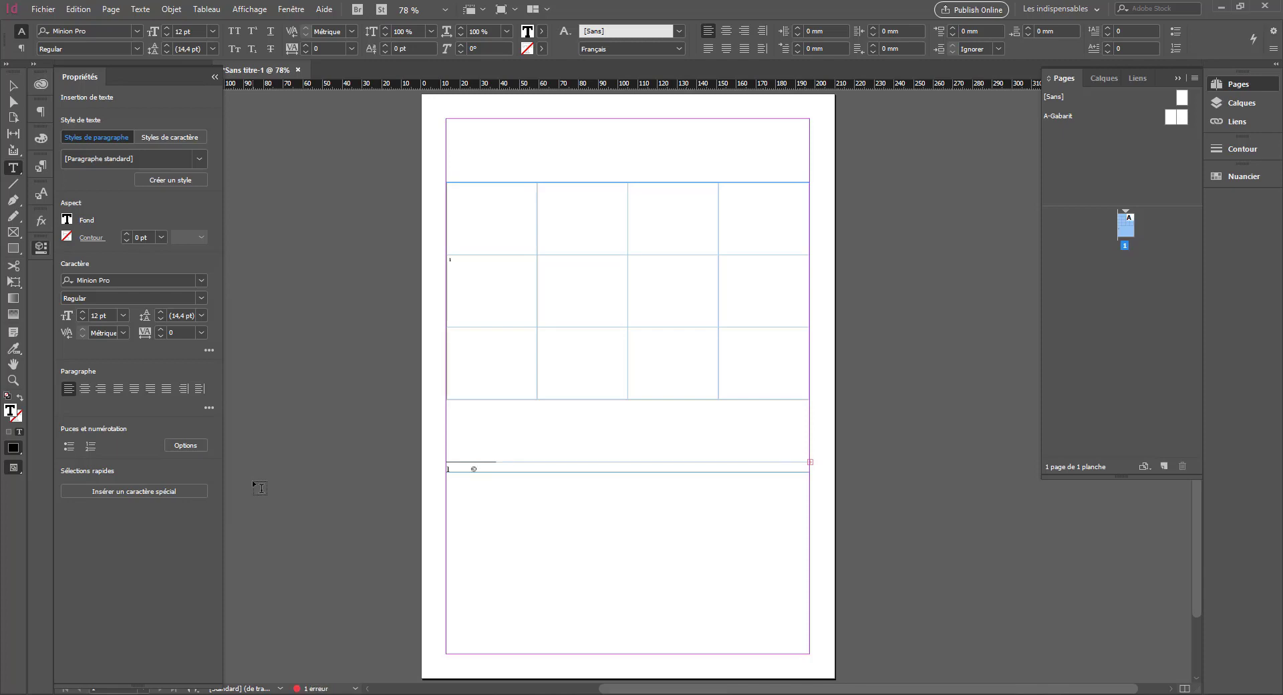
{"action": "type", "text": "Olivier krakus"}
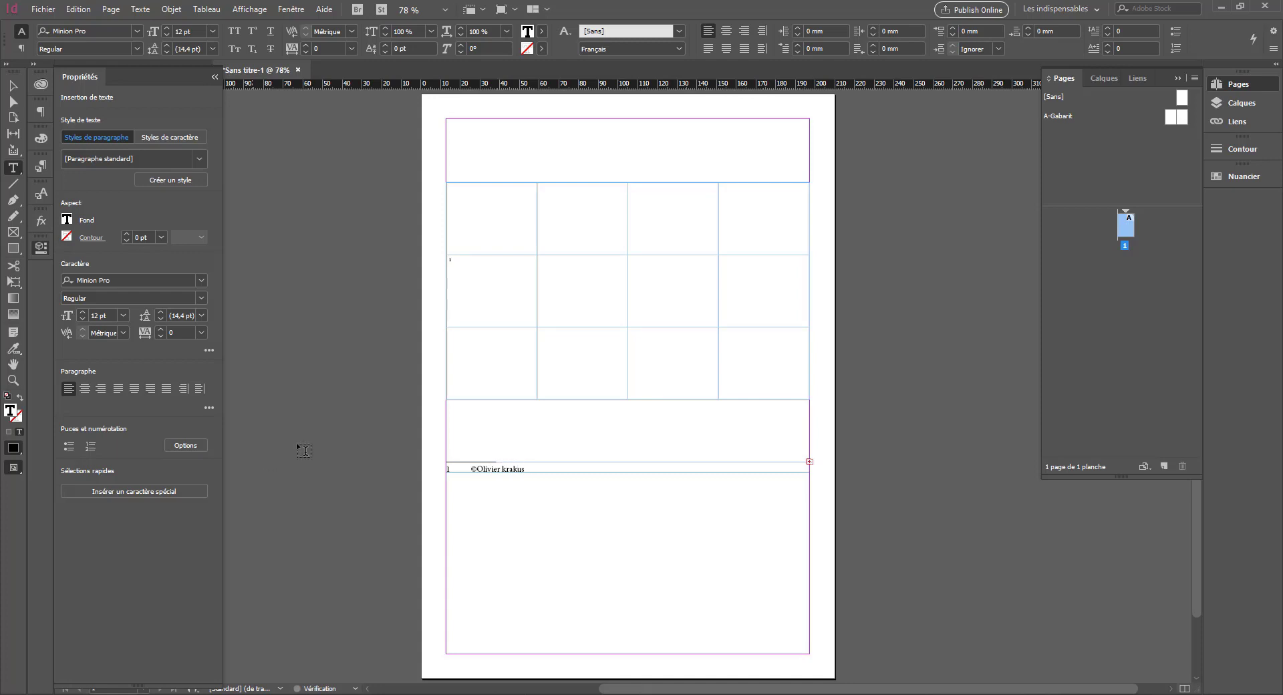
Step: Insert a second footnote in the fourth cell of the table's second row
{"action": "left_click", "coordinate": [731, 261]}
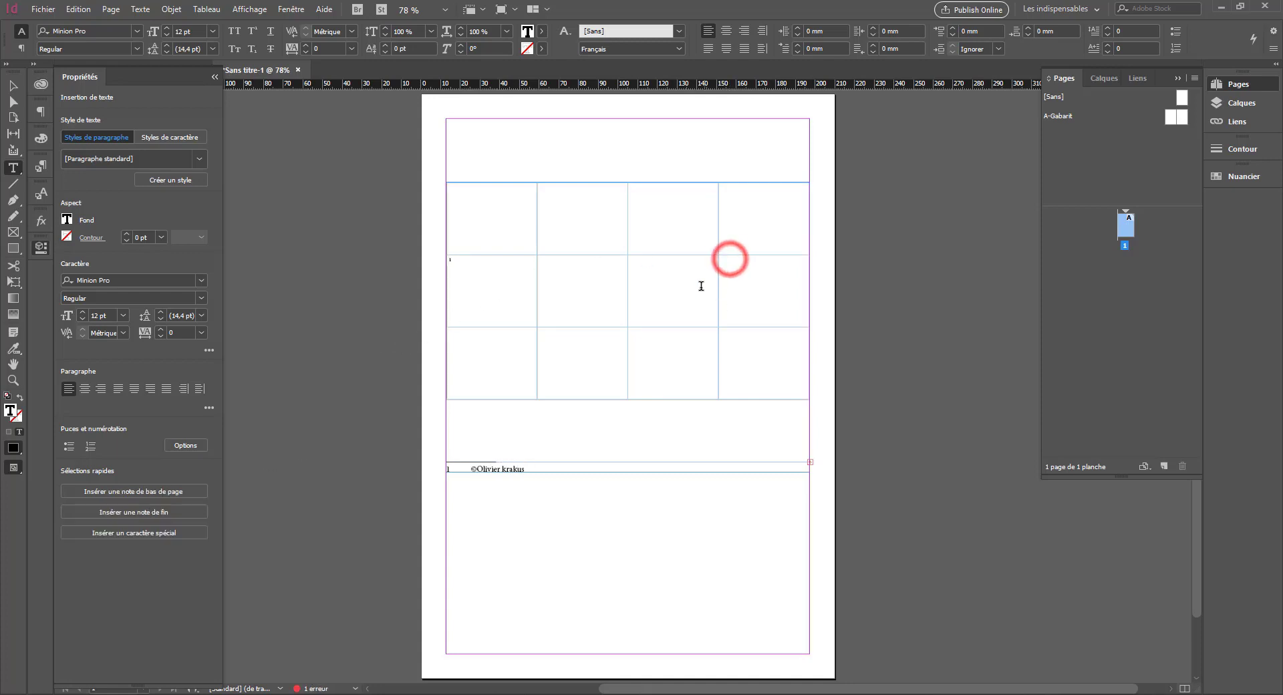
{"action": "right_click", "coordinate": [744, 271]}
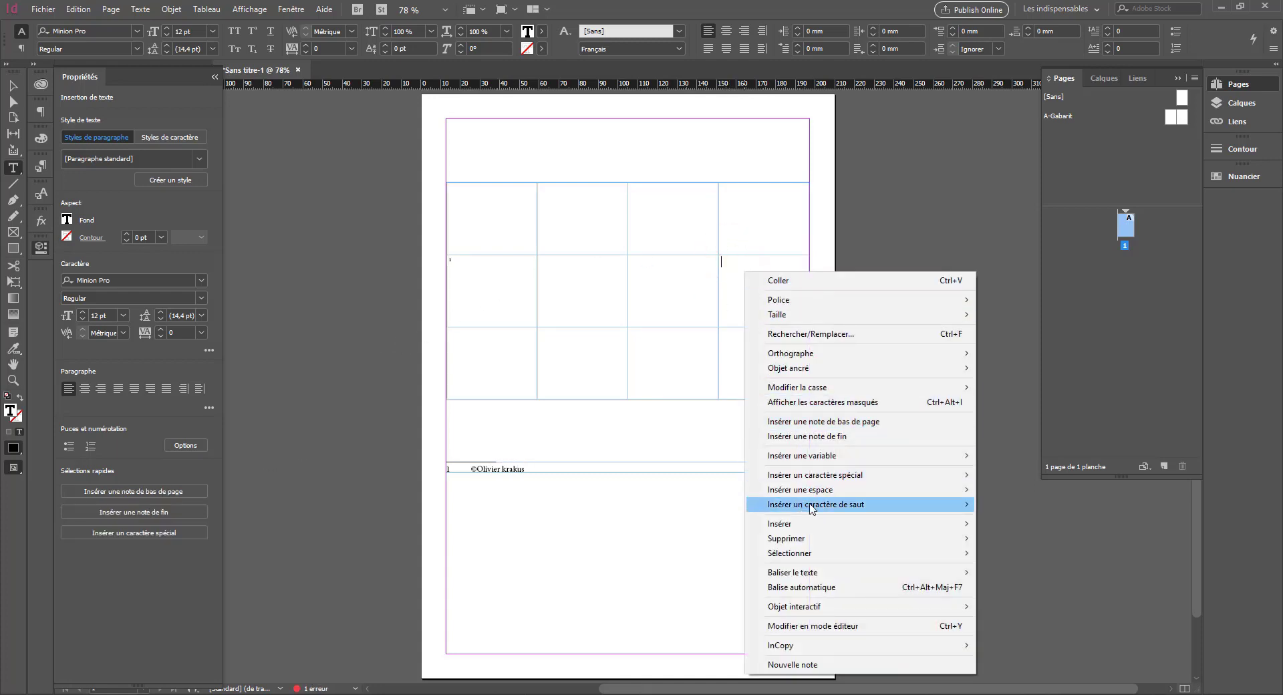
{"action": "left_click", "coordinate": [819, 424]}
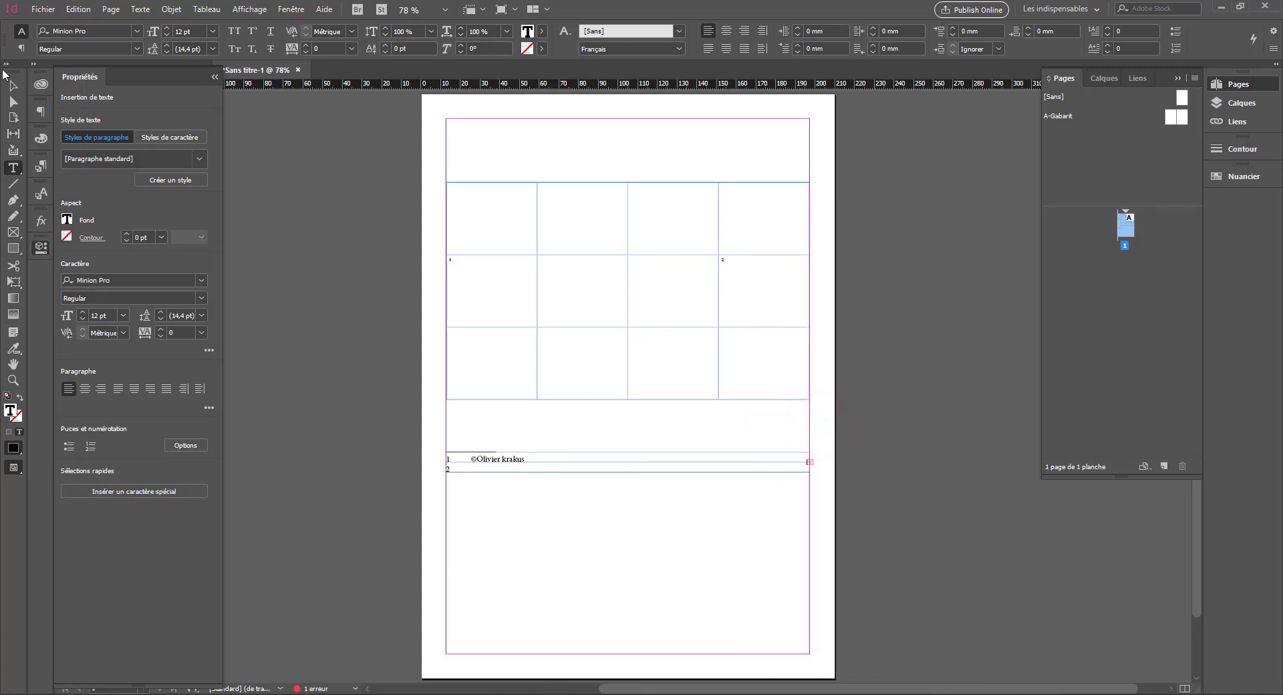
Step: Select the table's text frame and extend its lower edge downward to make room for the footnotes
{"action": "left_click", "coordinate": [13, 85]}
{"action": "left_click", "coordinate": [543, 493]}
{"action": "left_click", "coordinate": [627, 455]}
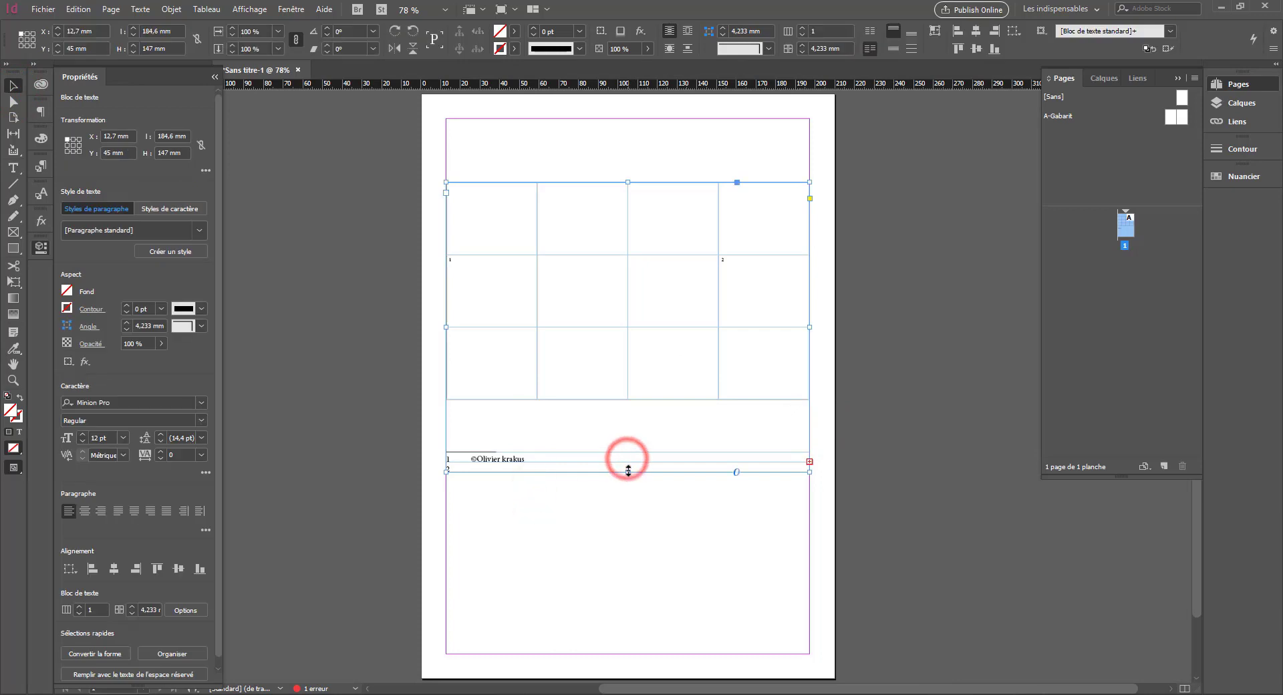
{"action": "left_click_drag", "start_coordinate": [627, 471], "coordinate": [624, 520]}
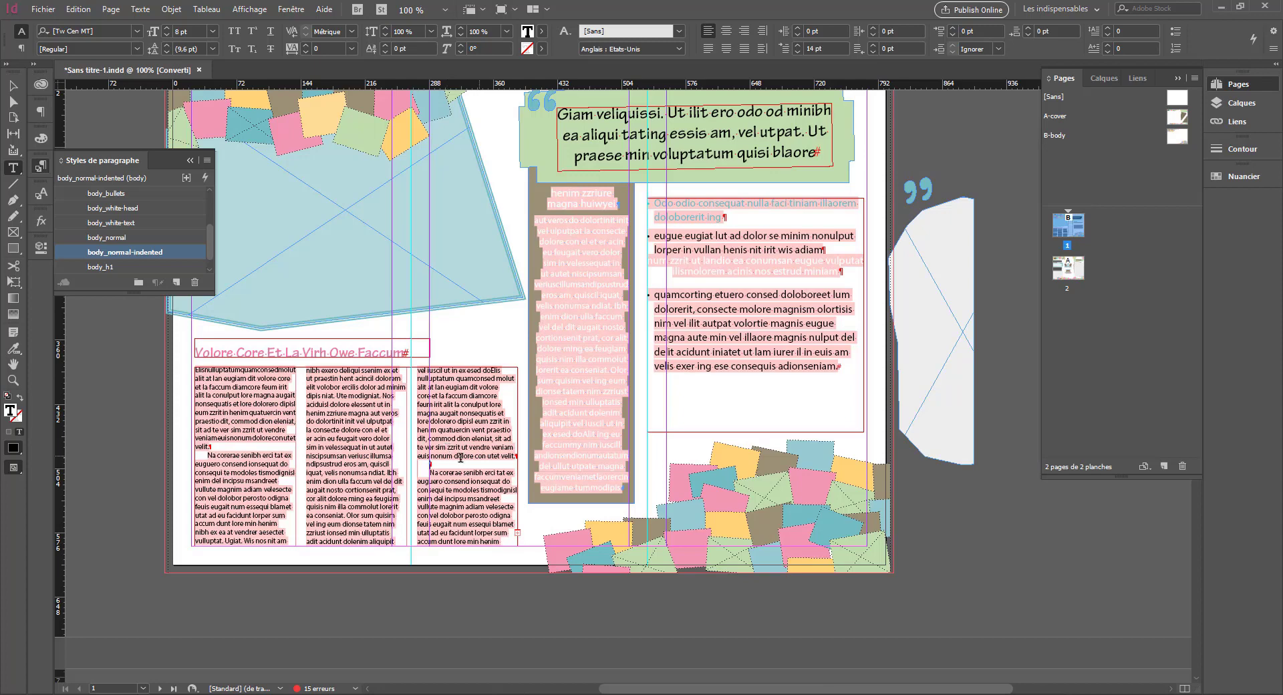
Step: Delete the empty paragraph before "Na corerae" in the third text column and reinsert it
{"action": "key", "text": "BackSpace"}
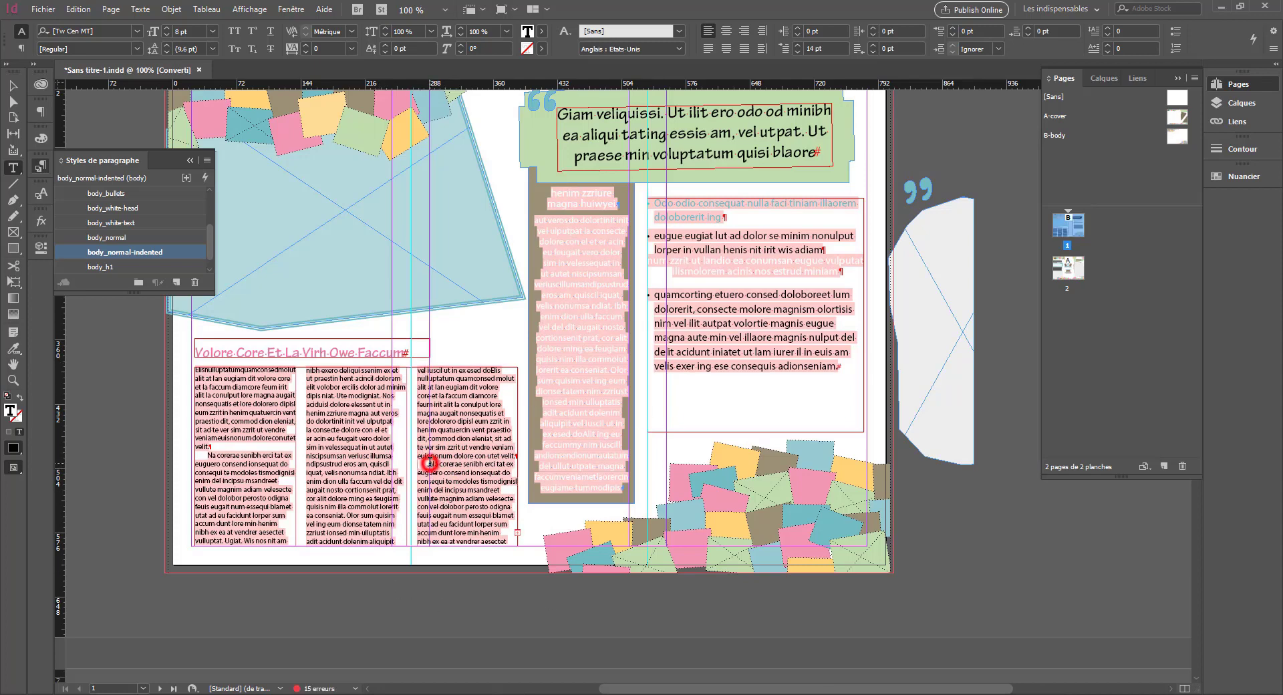
{"action": "left_click", "coordinate": [429, 462]}
{"action": "key", "text": "Return"}
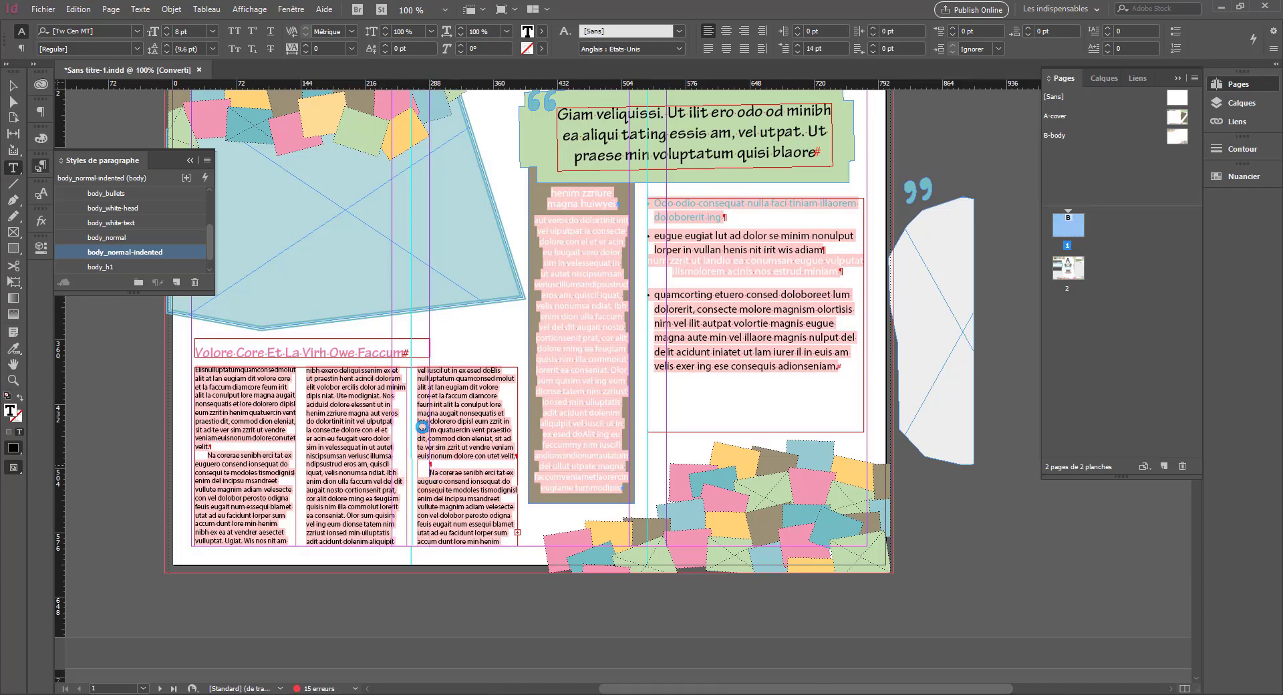
{"action": "left_click_drag", "start_coordinate": [431, 436], "coordinate": [467, 513]}
{"action": "left_click", "coordinate": [434, 442]}
{"action": "left_click", "coordinate": [430, 462]}
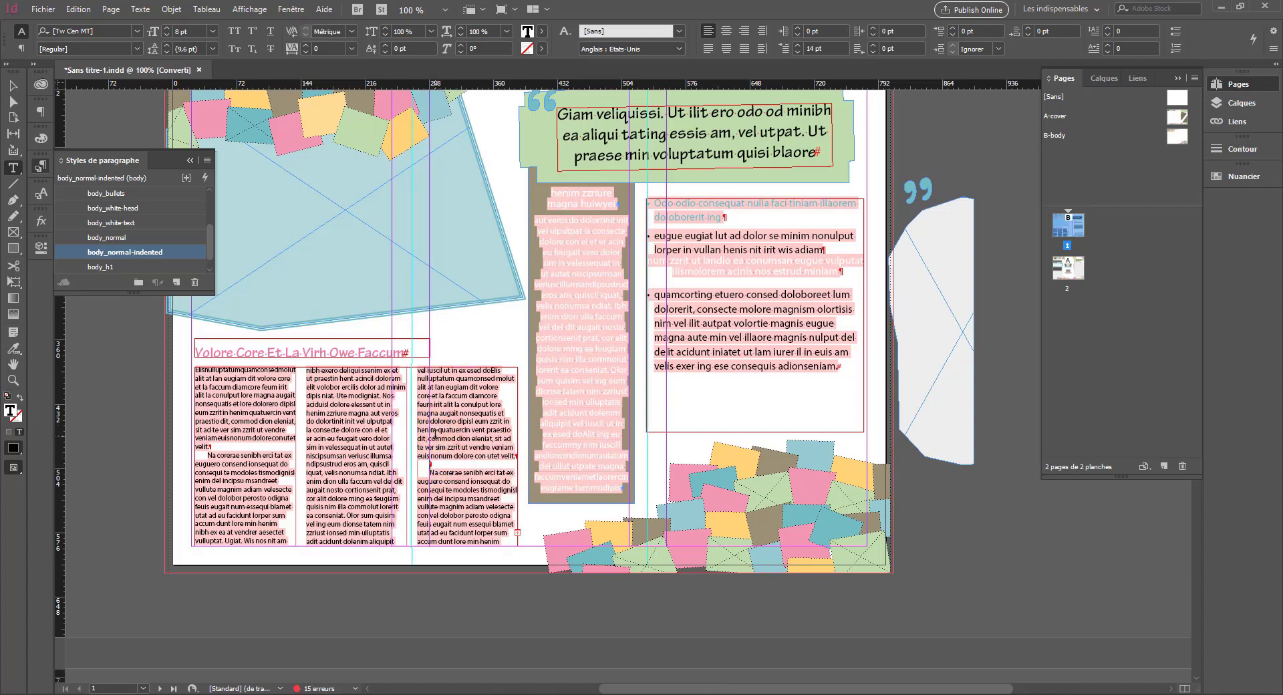
Step: In the body_normal-indented style's indent and spacing options, set the space between paragraphs using the same style to 12 pt
{"action": "right_click", "coordinate": [126, 259]}
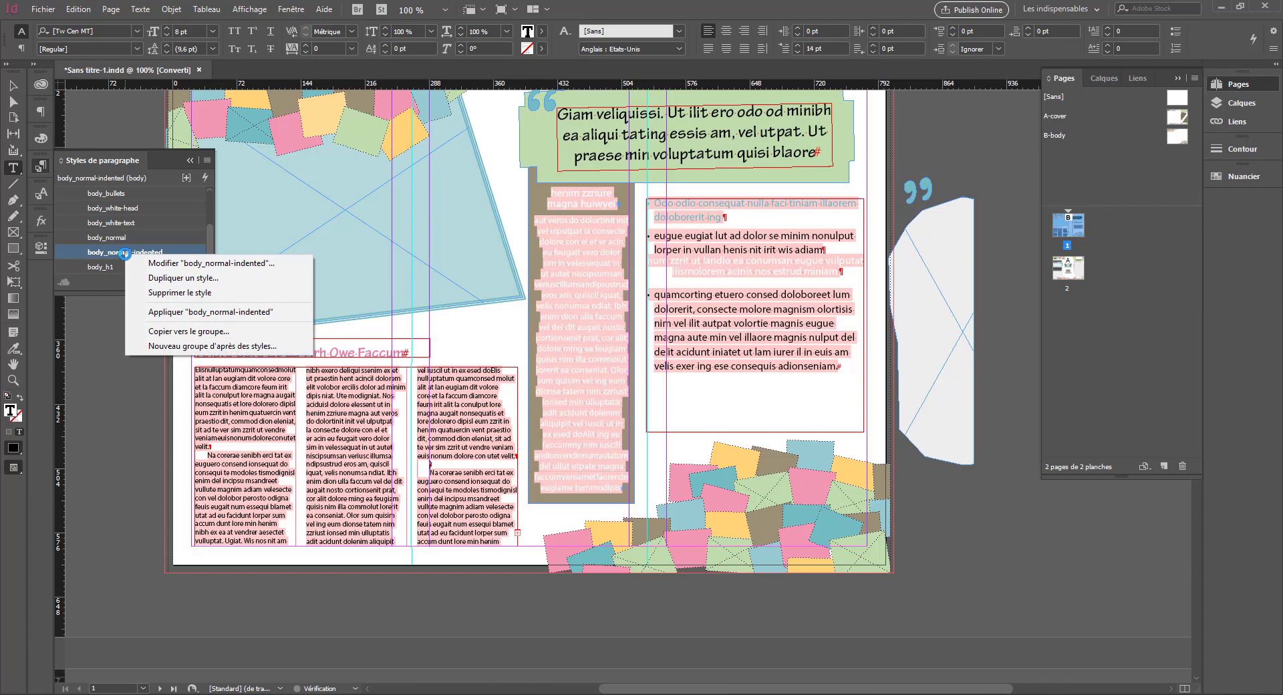
{"action": "left_click", "coordinate": [163, 261]}
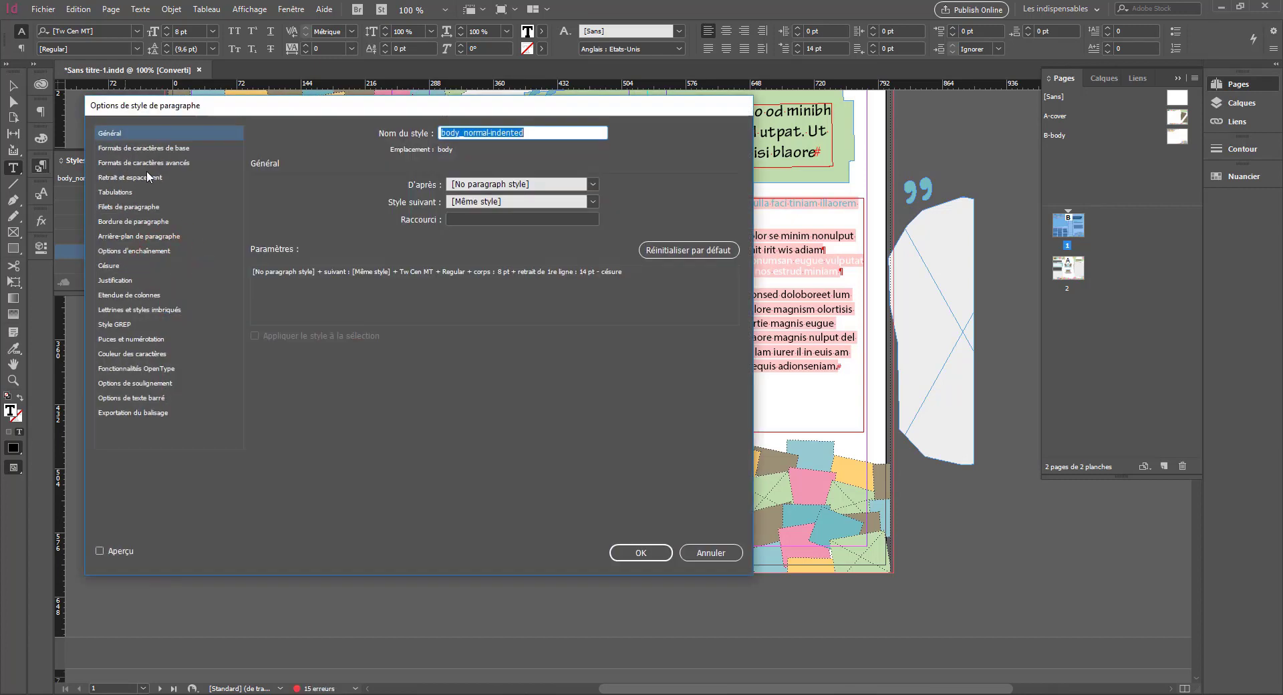
{"action": "left_click", "coordinate": [144, 148]}
{"action": "left_click", "coordinate": [140, 162]}
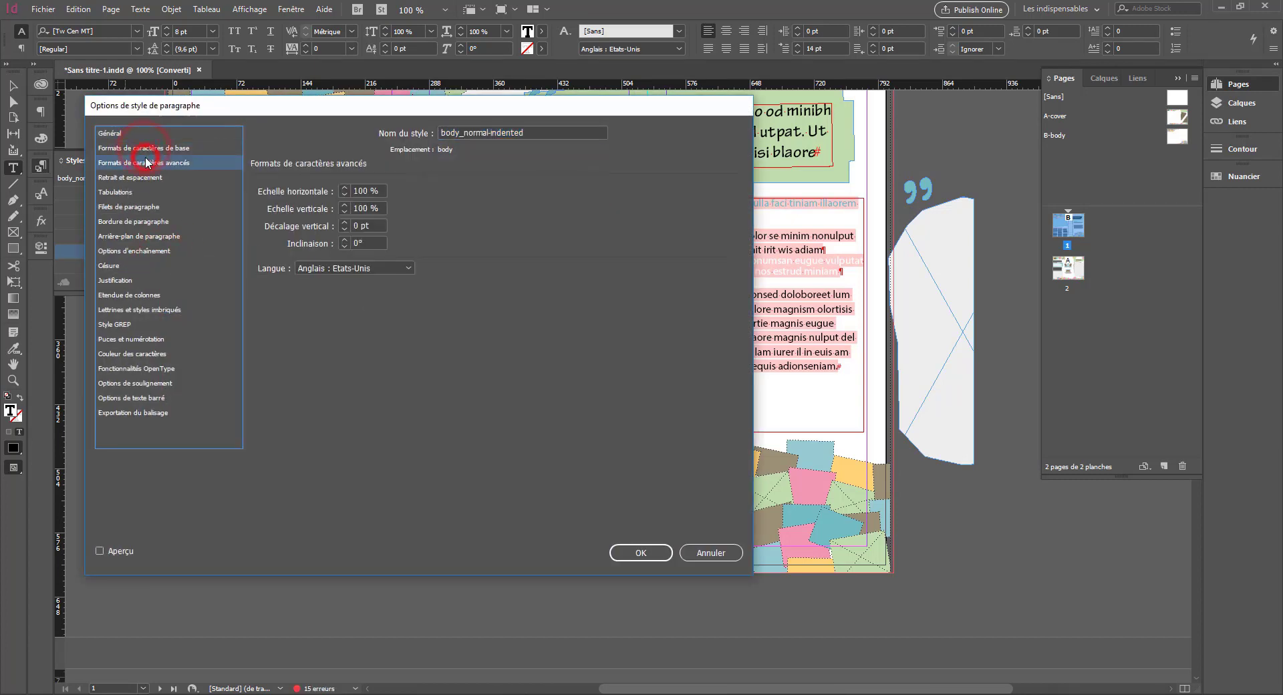
{"action": "left_click", "coordinate": [131, 179]}
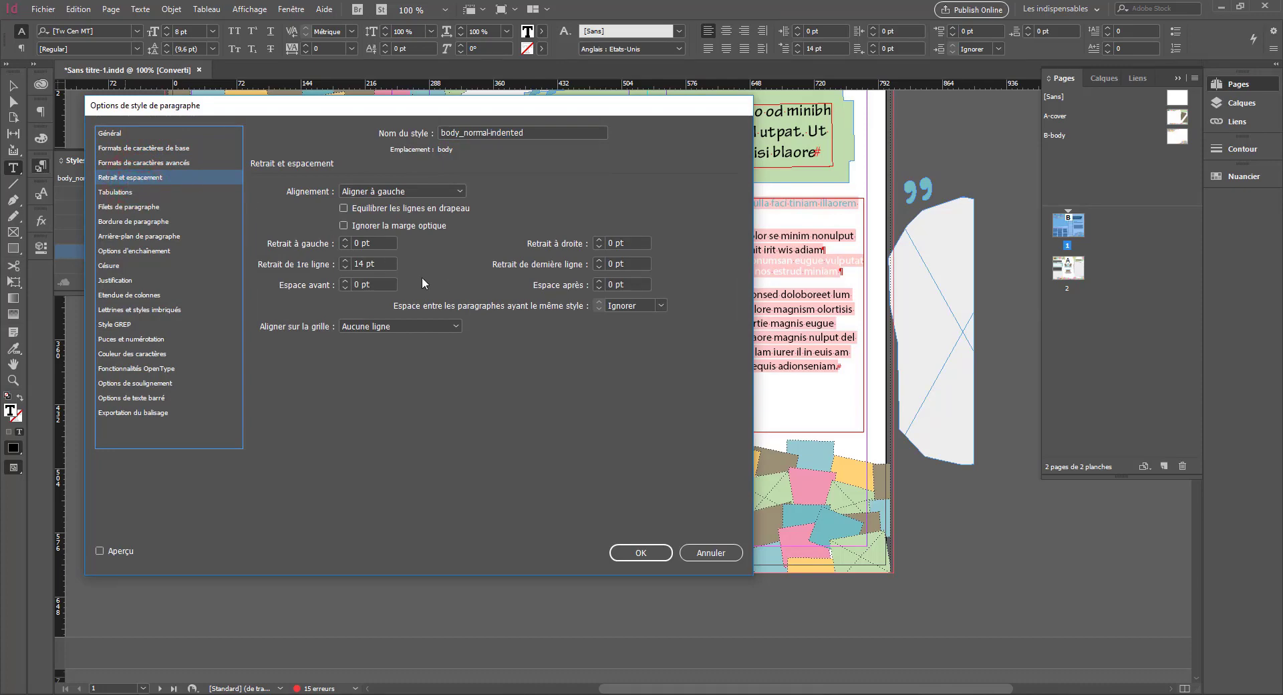
{"action": "left_click", "coordinate": [660, 305]}
{"action": "left_click", "coordinate": [630, 352]}
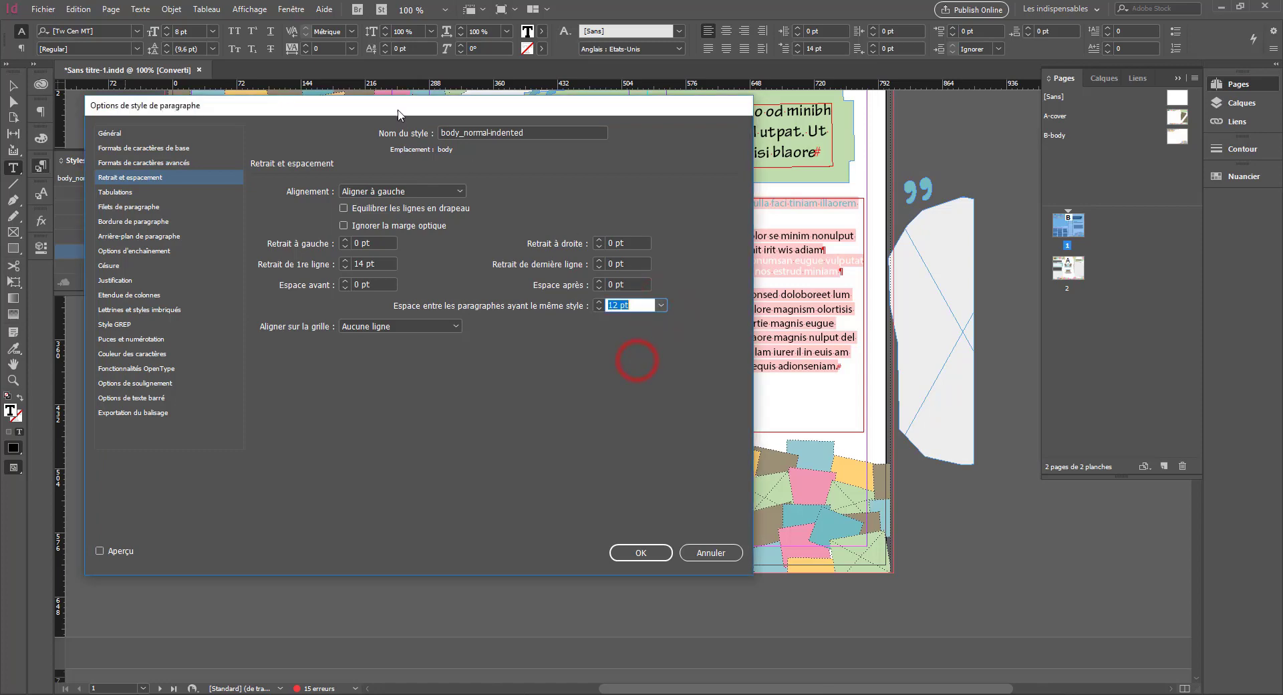
Step: Preview the style change, try same-style paragraph spacings of 14 pt and 11 pt, and cancel the style edit
{"action": "left_click_drag", "start_coordinate": [374, 107], "coordinate": [796, 118]}
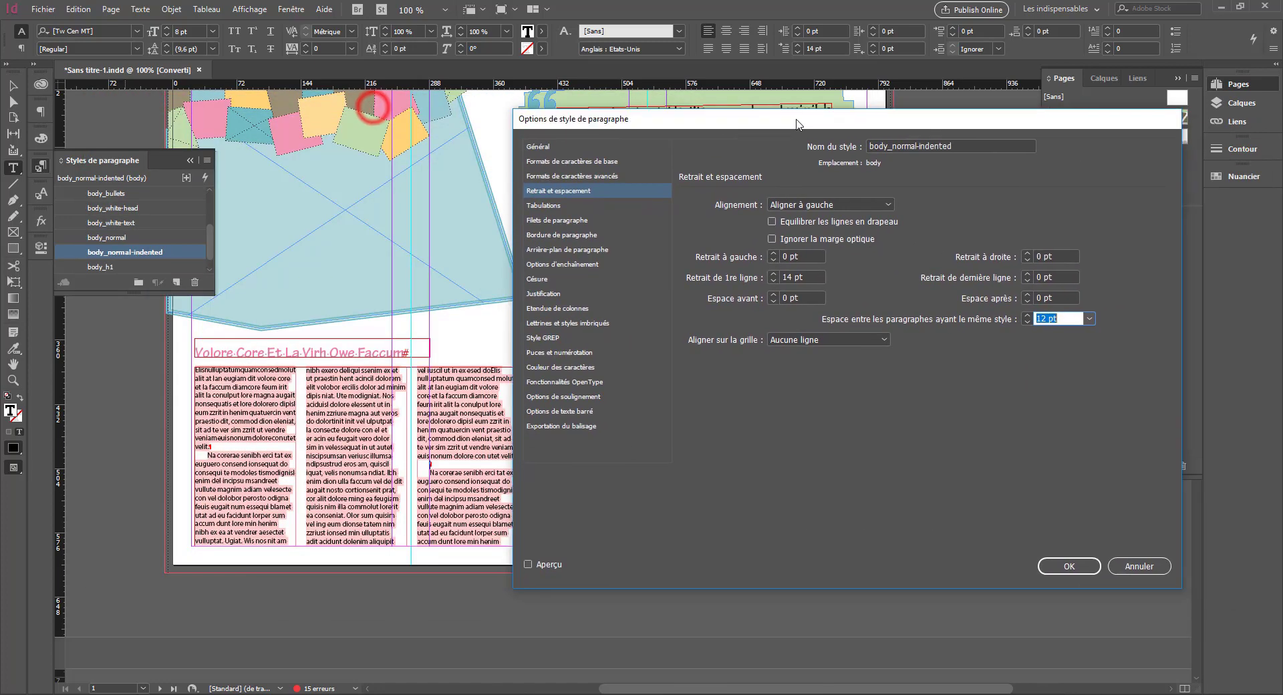
{"action": "left_click", "coordinate": [522, 562]}
{"action": "left_click", "coordinate": [1021, 313]}
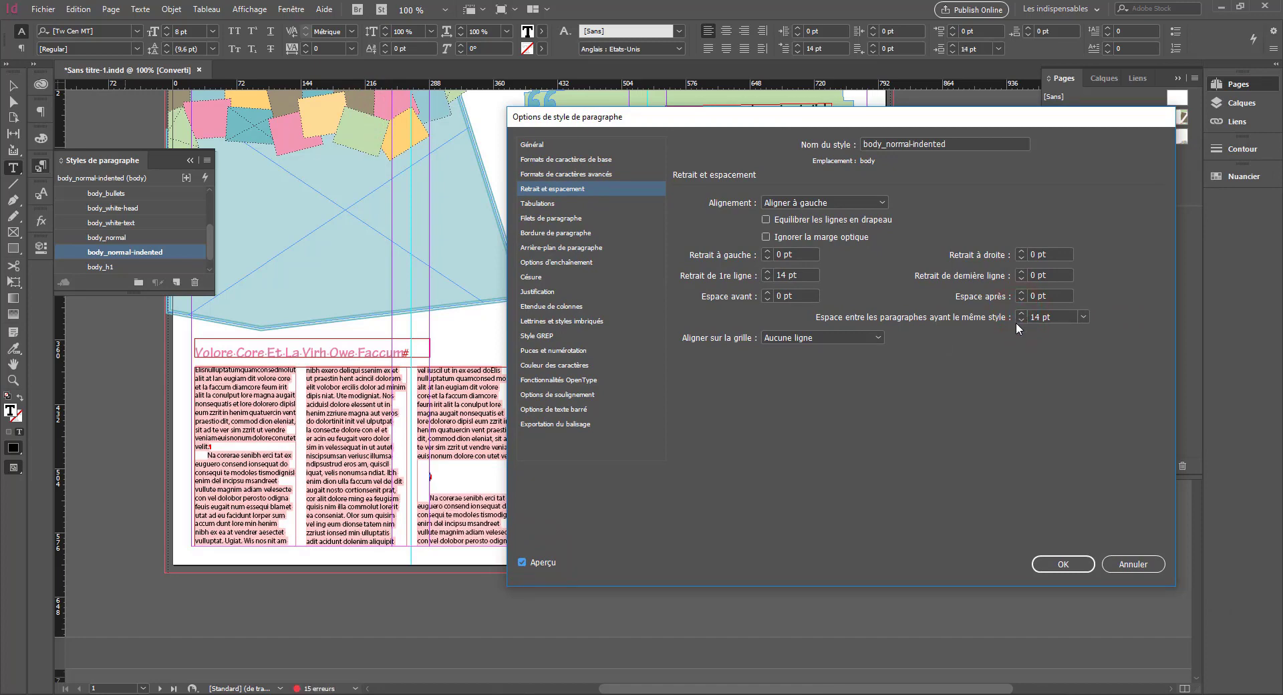
{"action": "left_click", "coordinate": [1020, 320]}
{"action": "left_click", "coordinate": [1020, 320]}
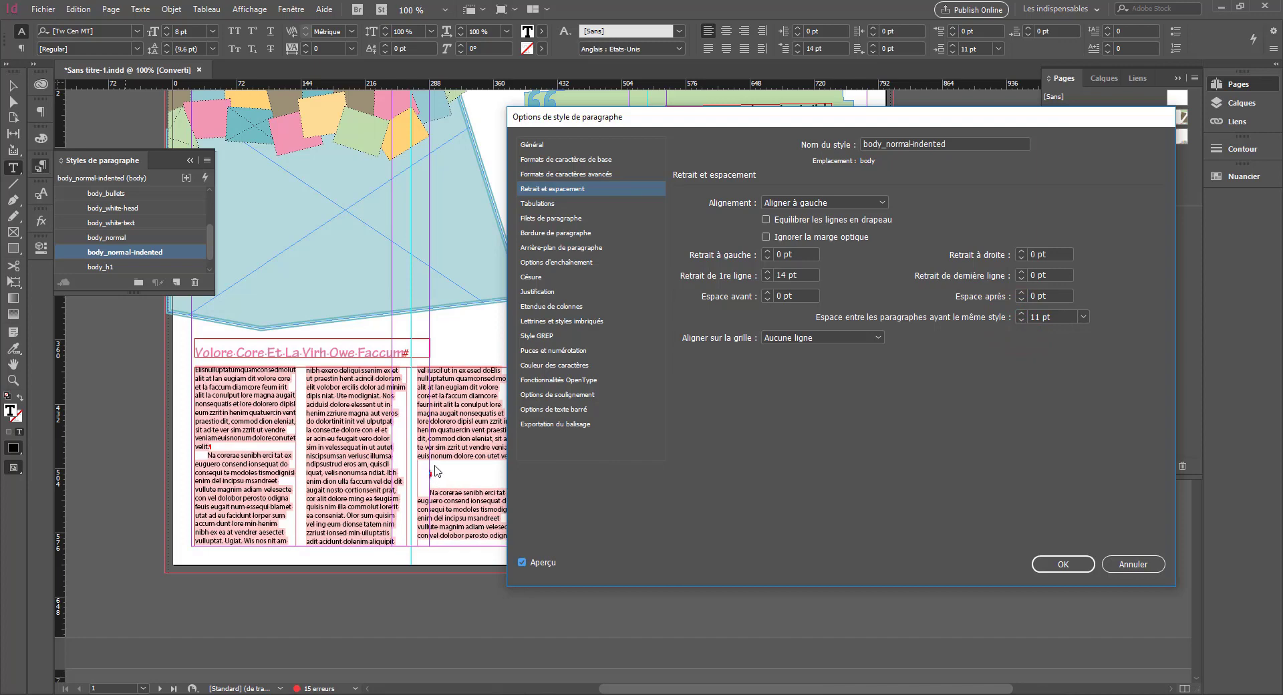
{"action": "left_click", "coordinate": [1134, 564]}
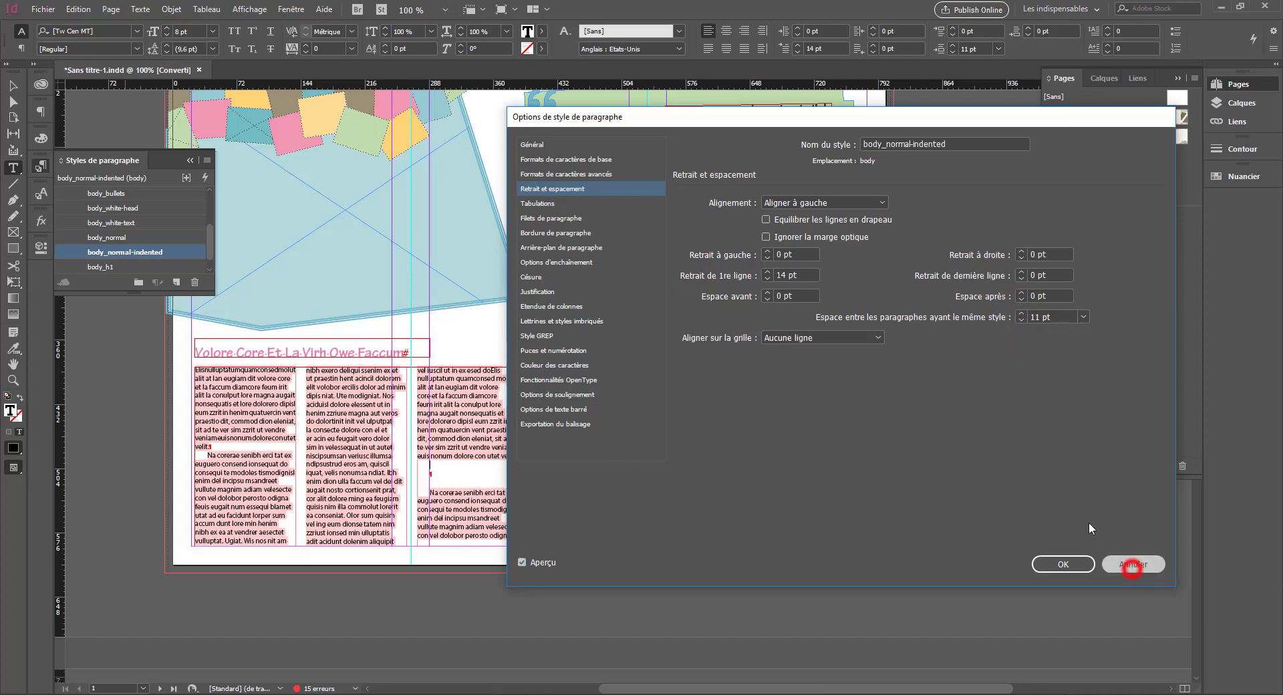
Step: Set the space between same-style paragraphs to 6 pt for the empty paragraph in the third column
{"action": "left_click", "coordinate": [41, 112]}
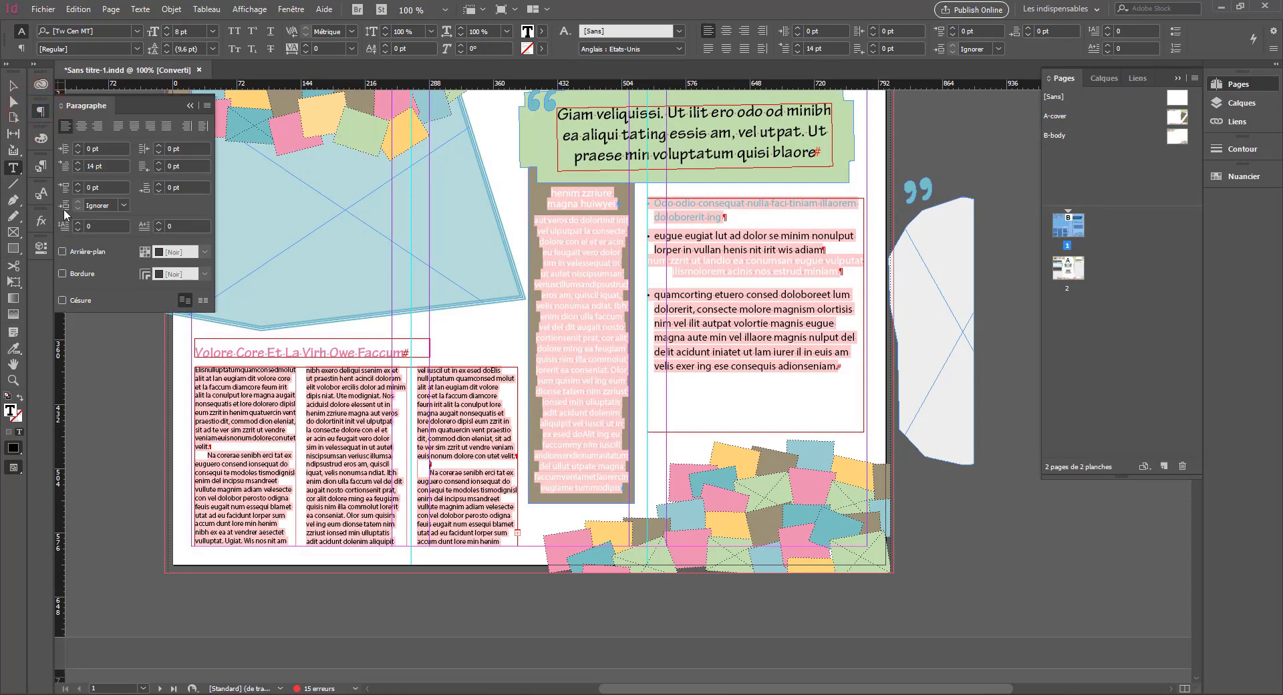
{"action": "left_click", "coordinate": [123, 204]}
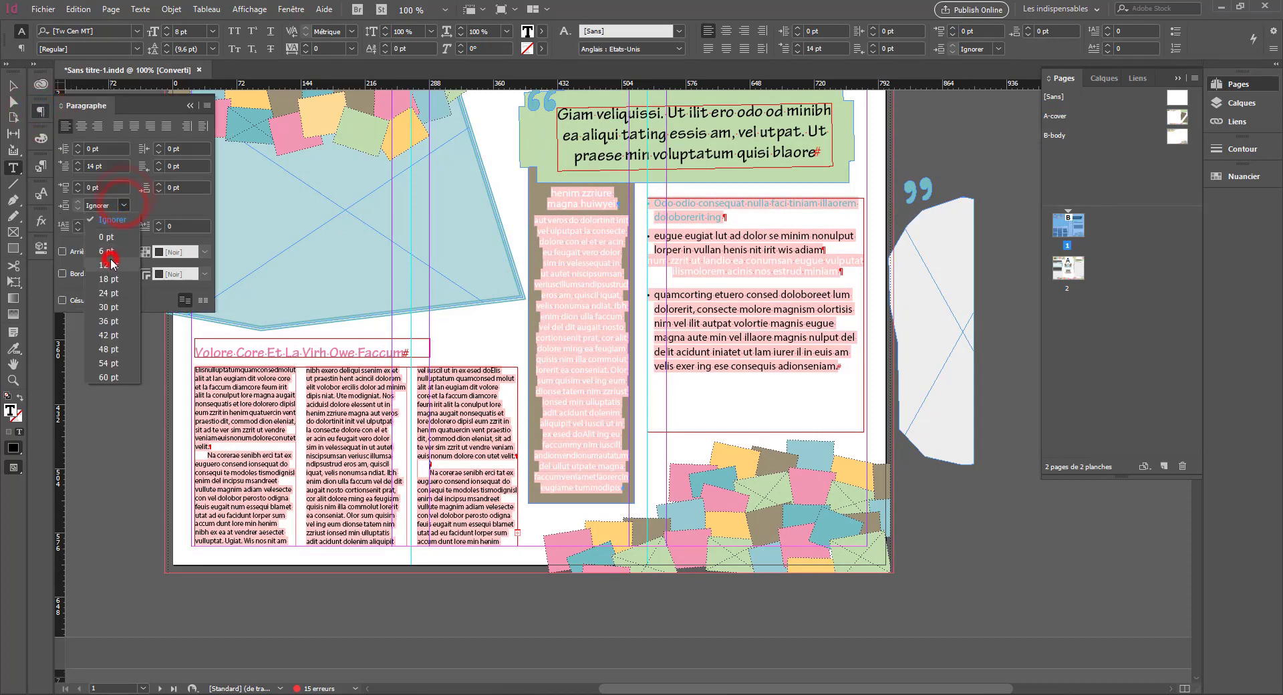
{"action": "left_click", "coordinate": [110, 250]}
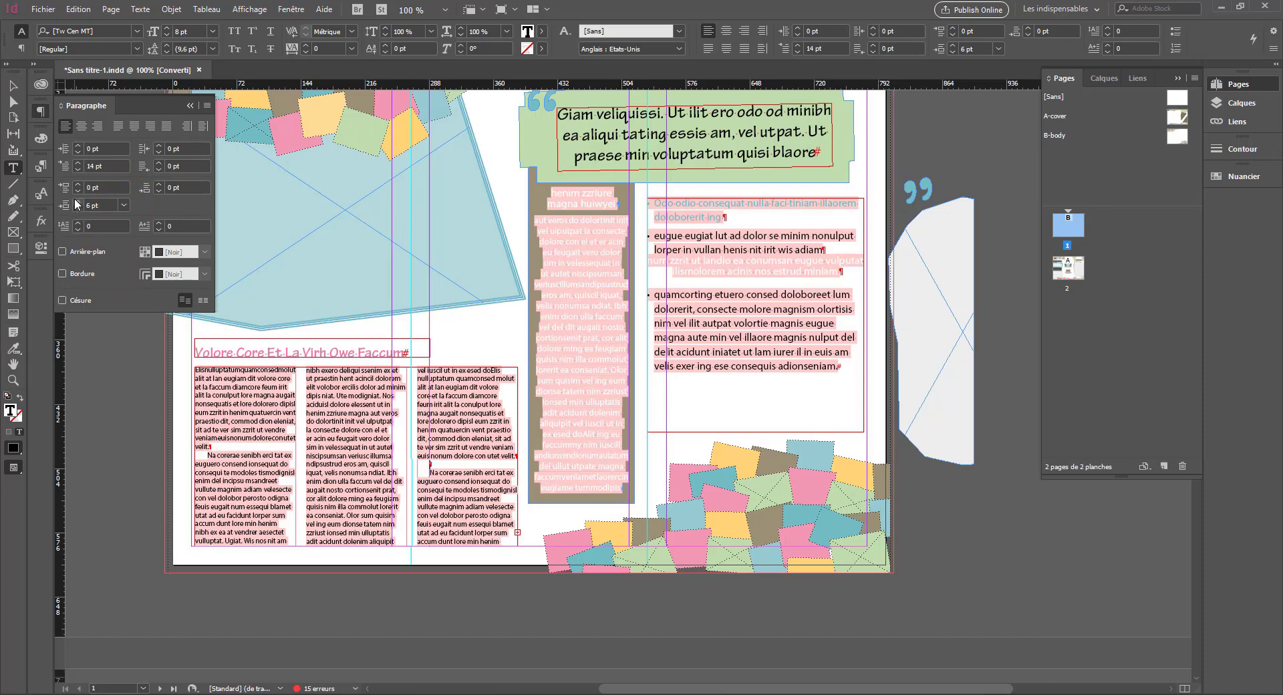
Step: Select text spanning the paragraphs around the empty line in the third column and set their same-style spacing to 10 pt
{"action": "left_click_drag", "start_coordinate": [446, 429], "coordinate": [477, 498]}
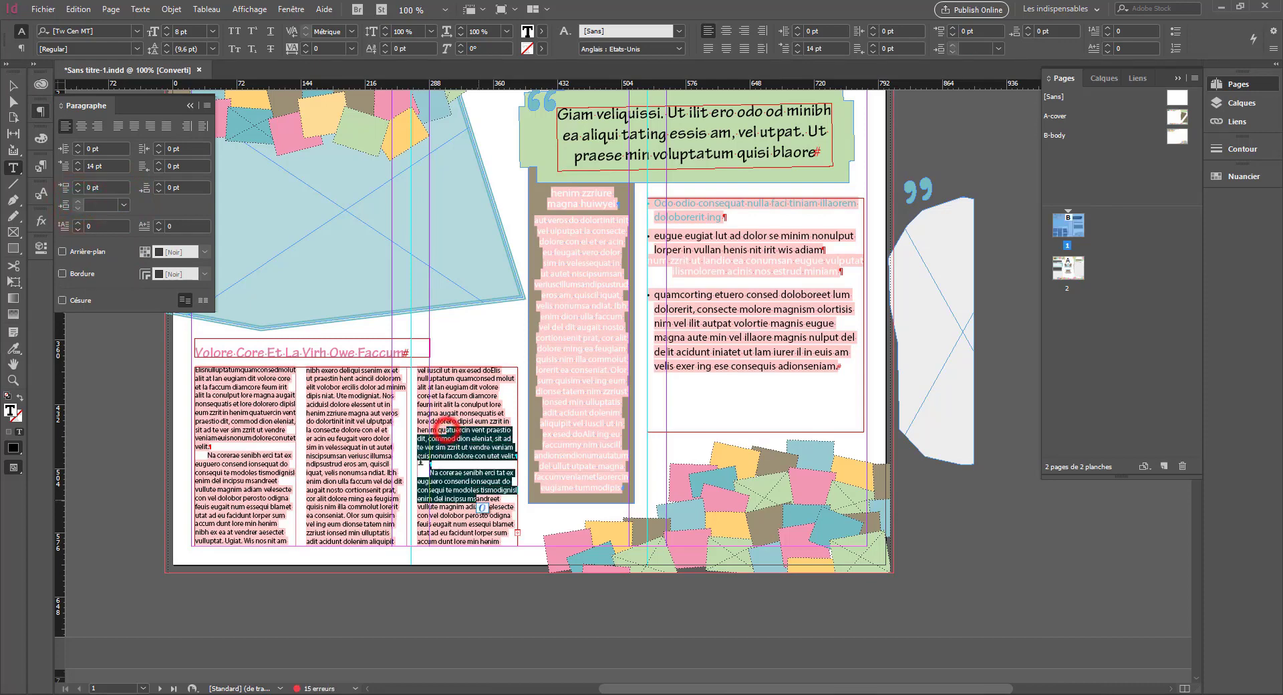
{"action": "left_click", "coordinate": [123, 204]}
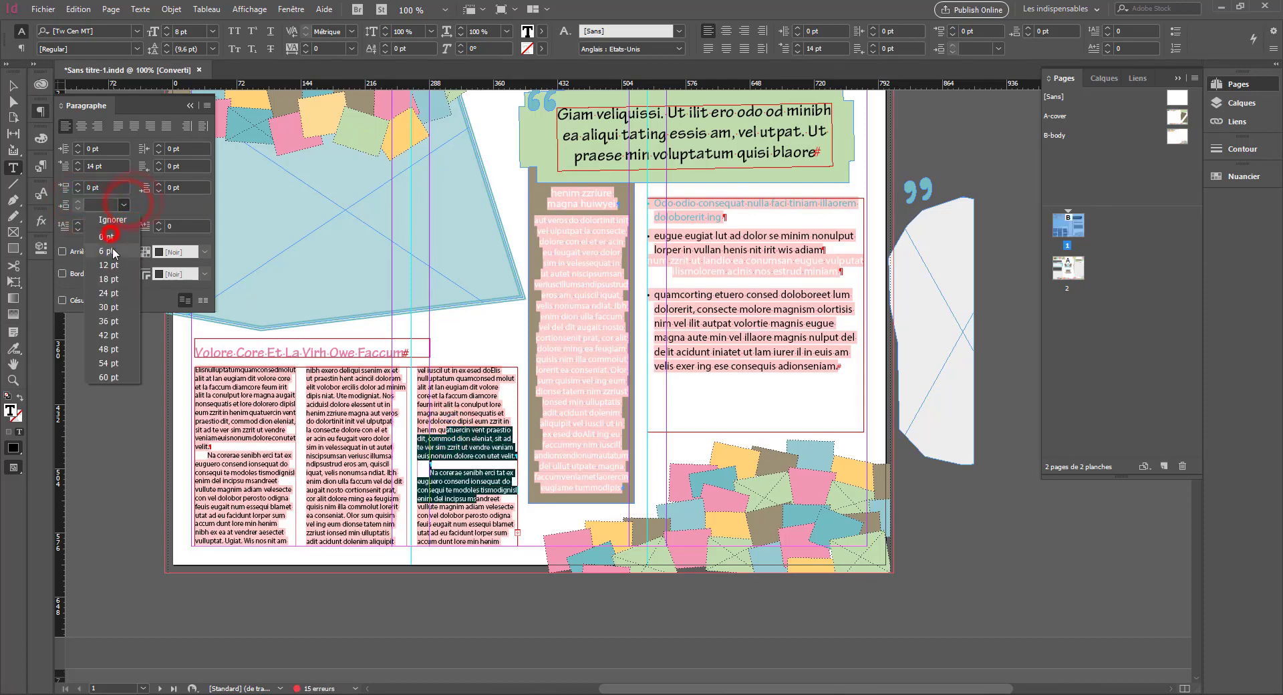
{"action": "left_click", "coordinate": [110, 227]}
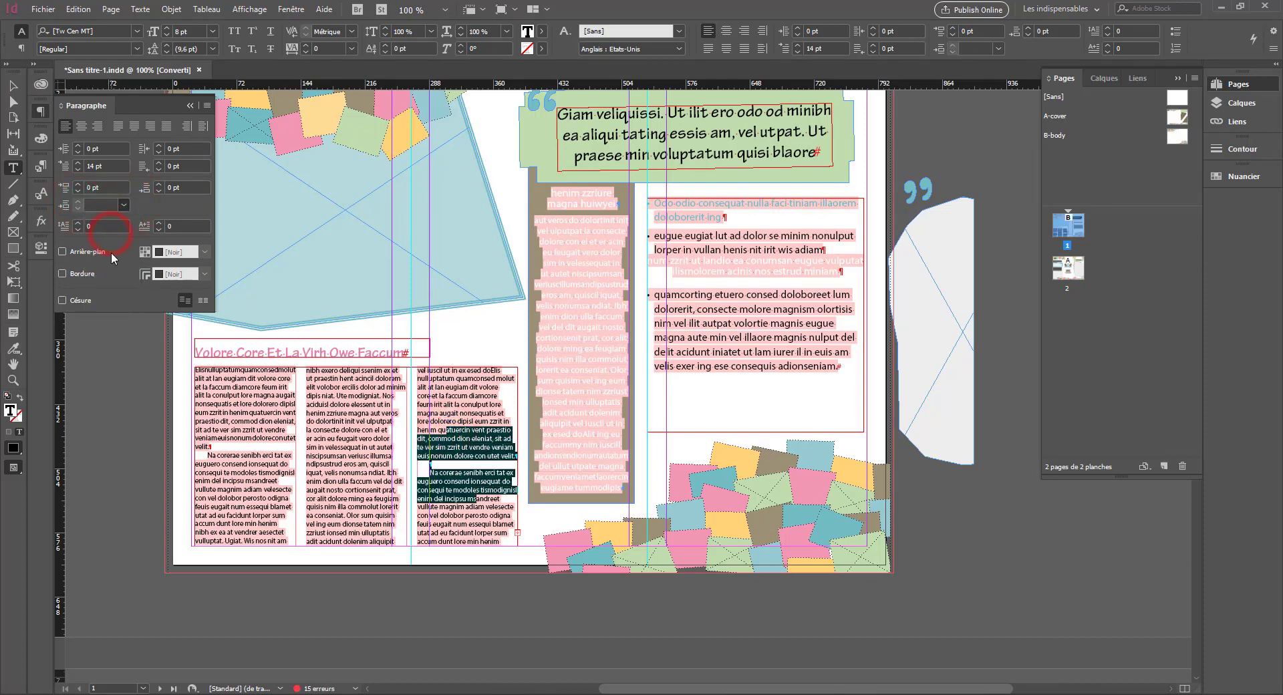
{"action": "left_click", "coordinate": [78, 202]}
{"action": "left_click", "coordinate": [79, 202]}
{"action": "left_click", "coordinate": [78, 201]}
{"action": "left_click", "coordinate": [78, 202]}
{"action": "left_click", "coordinate": [78, 201]}
{"action": "left_click", "coordinate": [78, 202]}
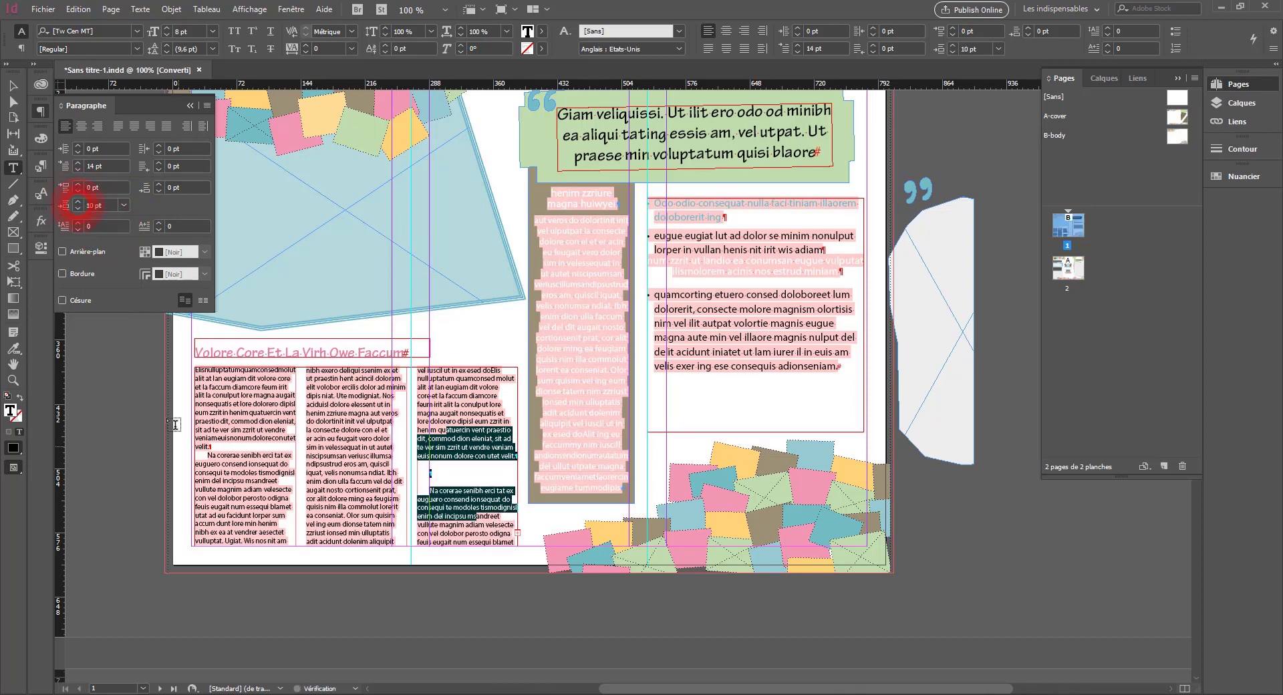
Step: Select text across the two paragraphs in the first column and set their same-style spacing to 10 pt
{"action": "left_click_drag", "start_coordinate": [194, 419], "coordinate": [227, 480]}
{"action": "left_click", "coordinate": [119, 207]}
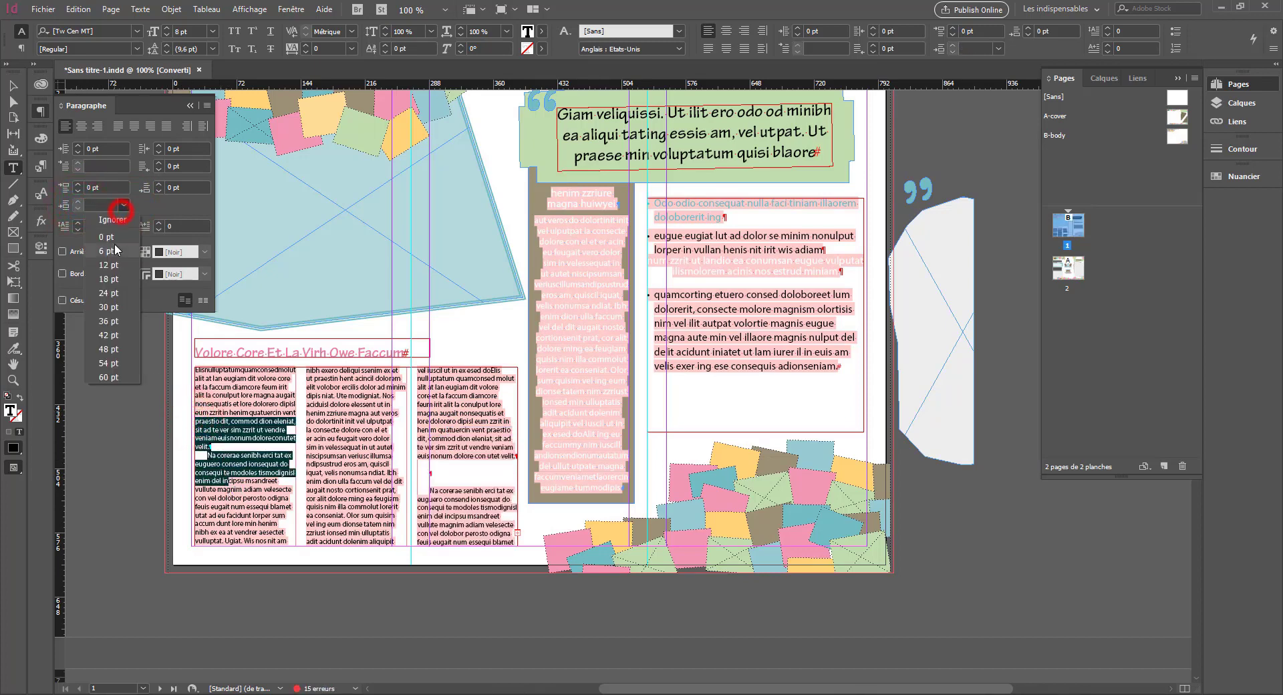
{"action": "left_click", "coordinate": [79, 207]}
{"action": "left_click", "coordinate": [78, 202]}
{"action": "left_click", "coordinate": [78, 202]}
{"action": "left_click", "coordinate": [79, 202]}
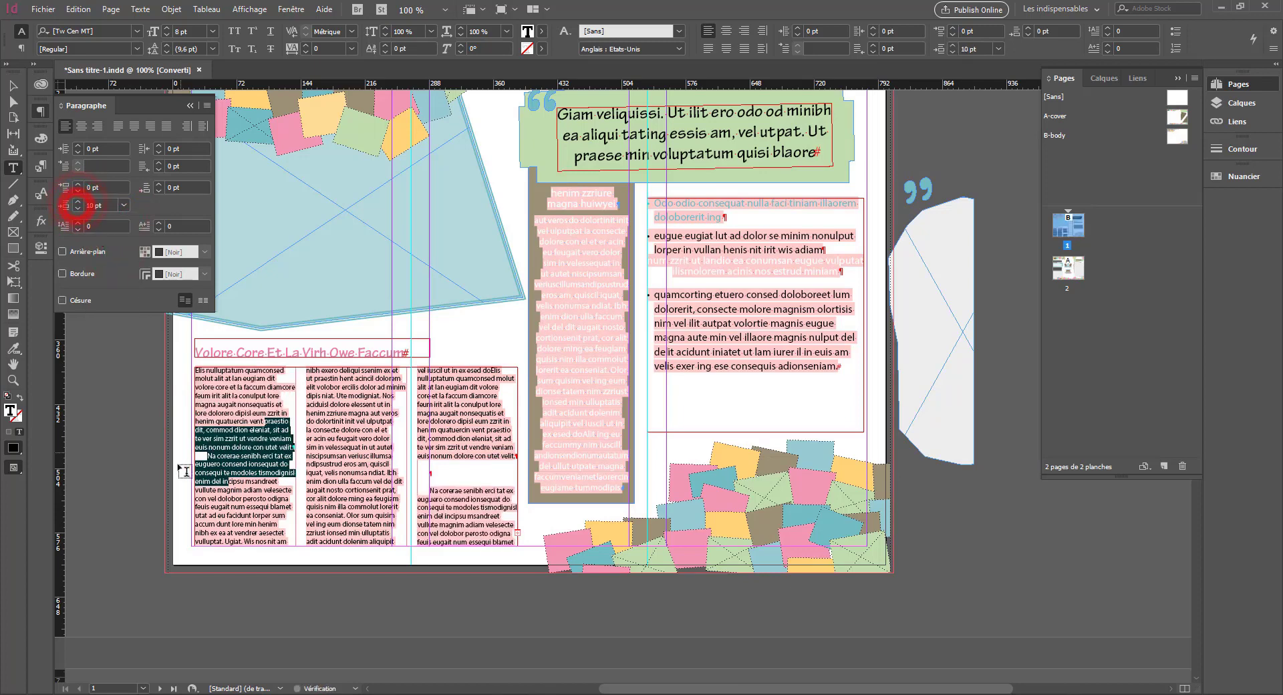
Step: Insert an empty paragraph before "Na corerae" in the first column and place the text cursor in it
{"action": "left_click", "coordinate": [194, 451]}
{"action": "key", "text": "Return"}
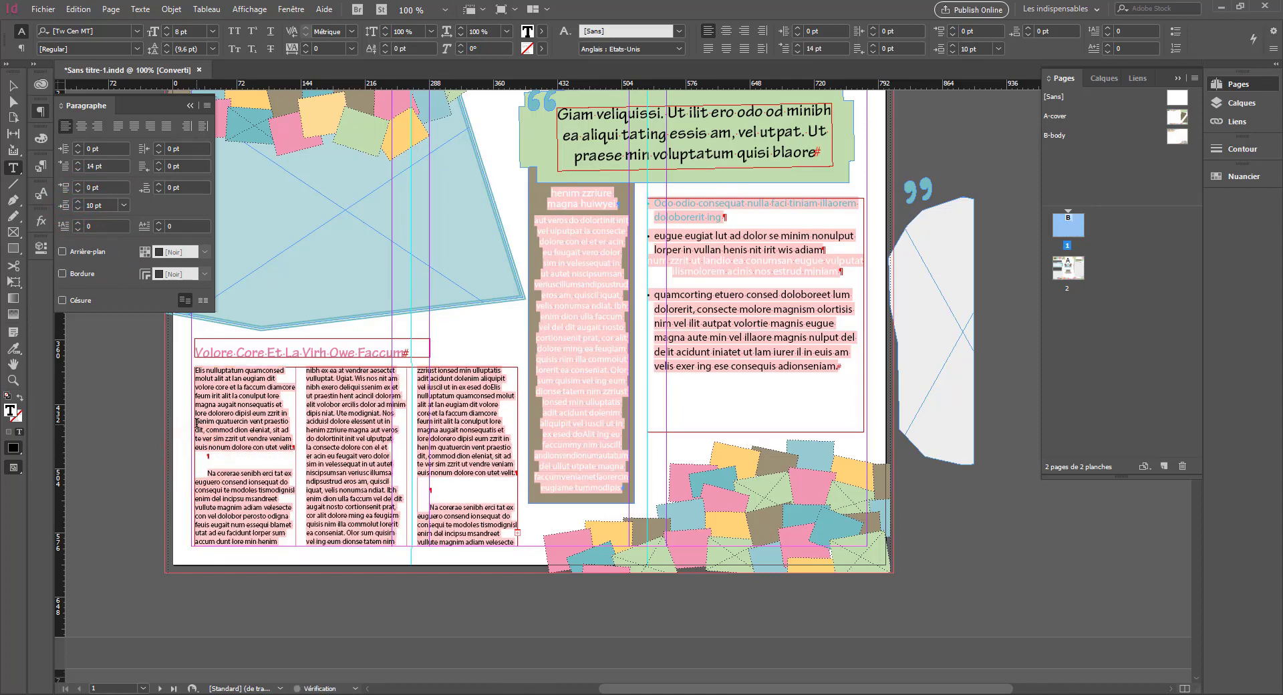
{"action": "left_click", "coordinate": [208, 456]}
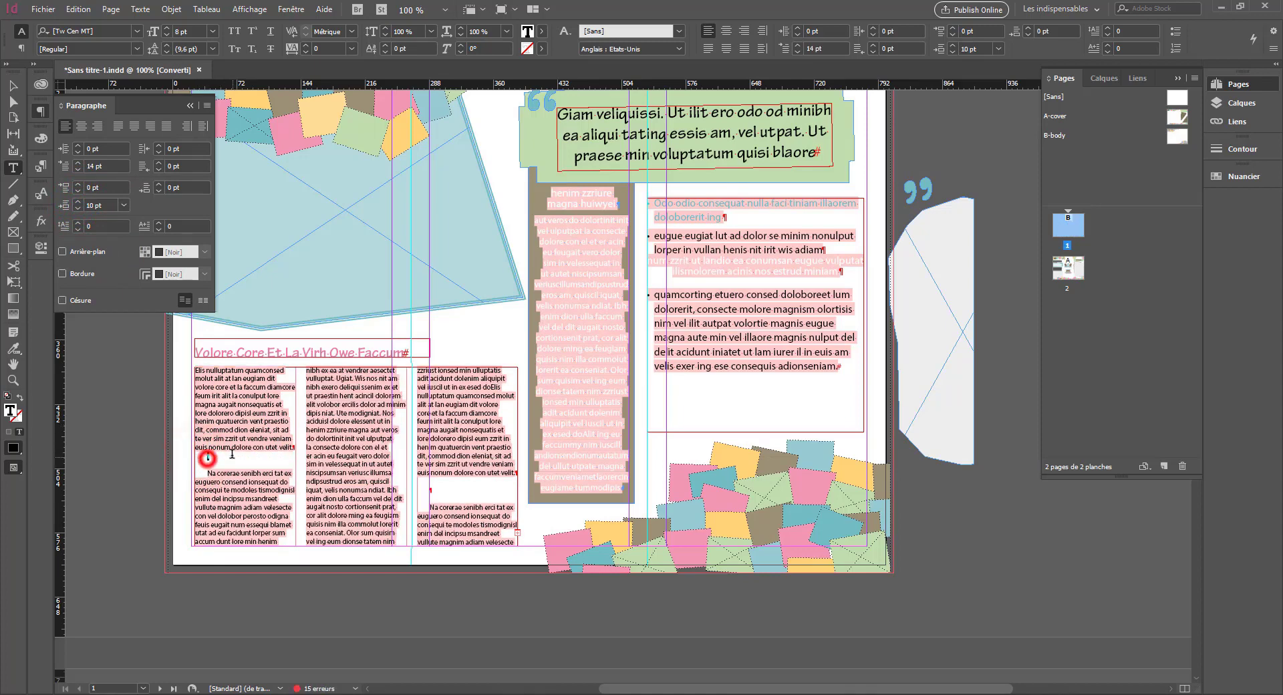